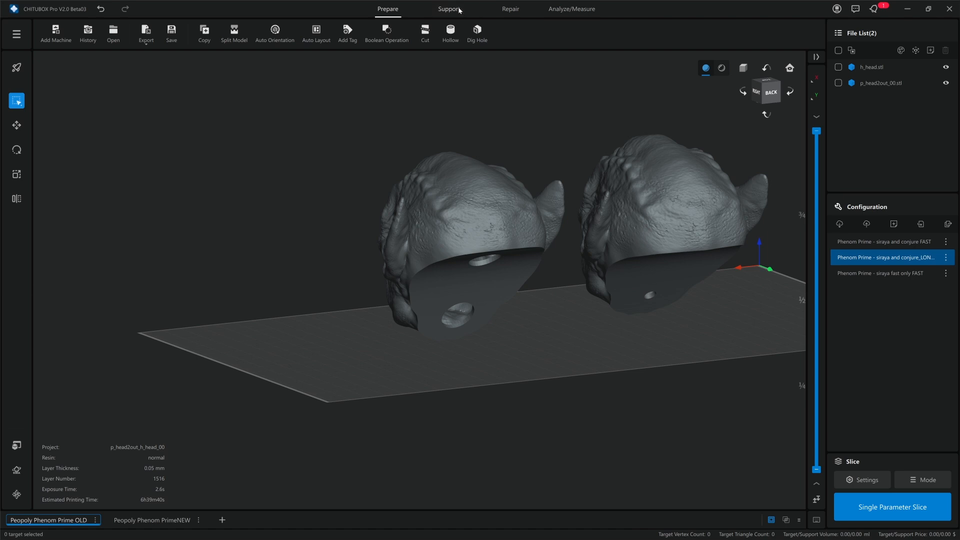
Select the h_head.stl model and hide p_head2out_00.stl
click(455, 9)
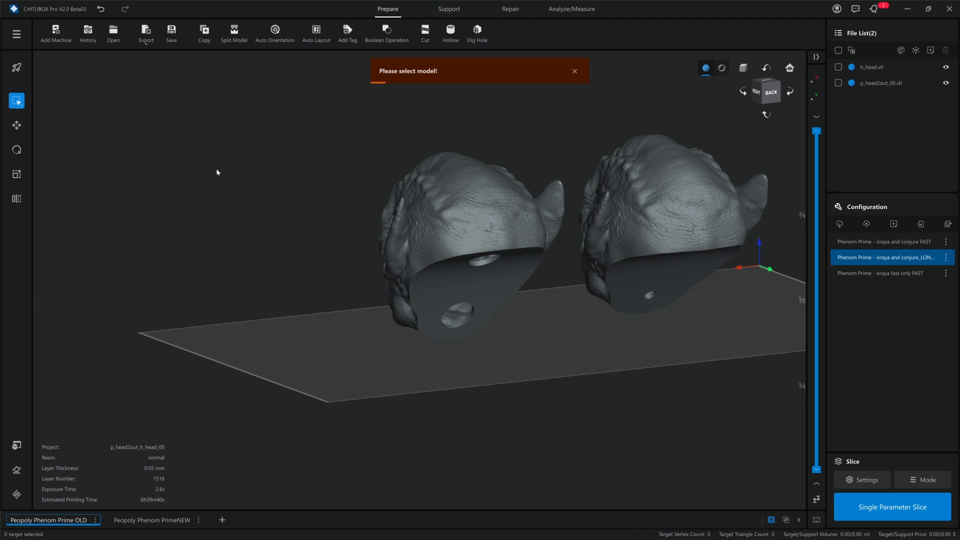
click(574, 71)
click(458, 187)
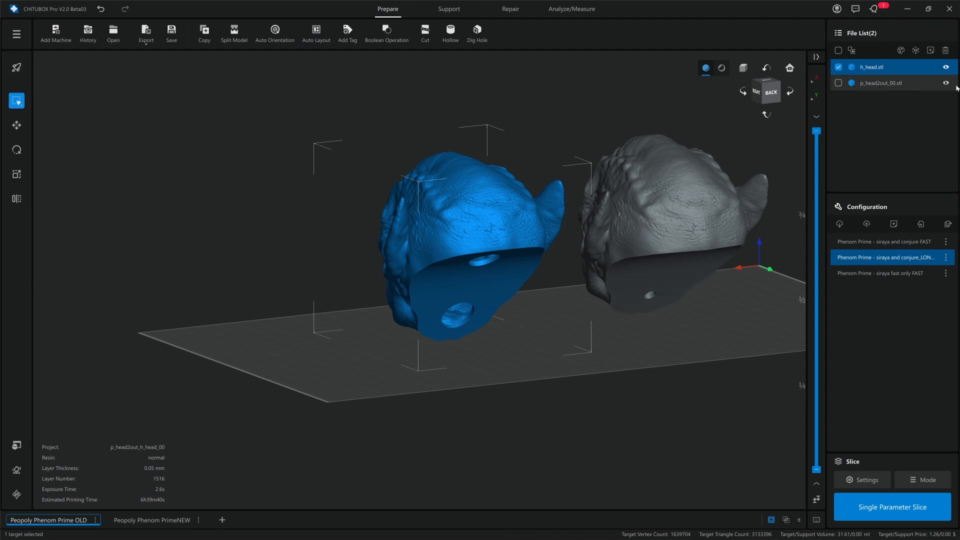
click(945, 83)
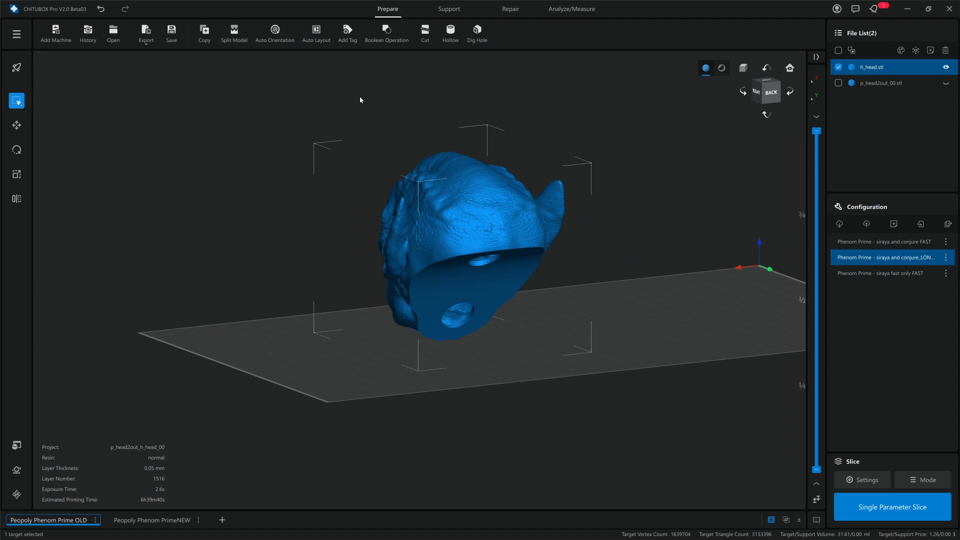
Enter support editing for h_head.stl and examine the overhang areas on its underside
drag(370, 101, 406, 92)
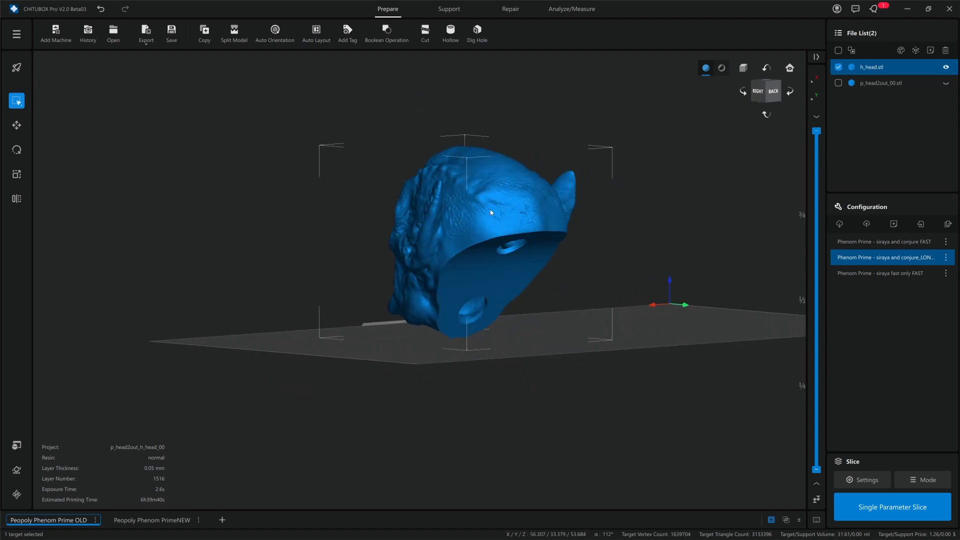
key(r)
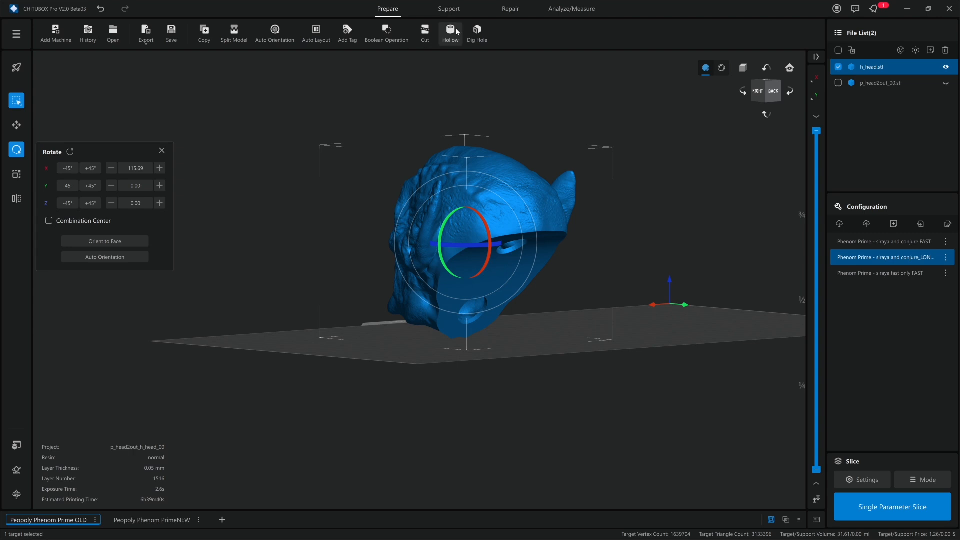
click(449, 10)
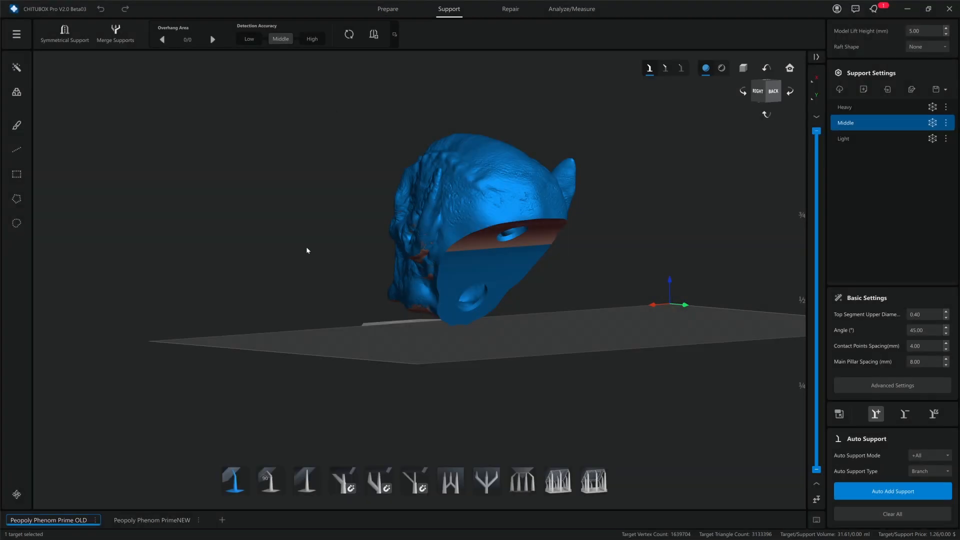
right_drag(307, 247, 309, 251)
middle_drag(309, 254, 293, 223)
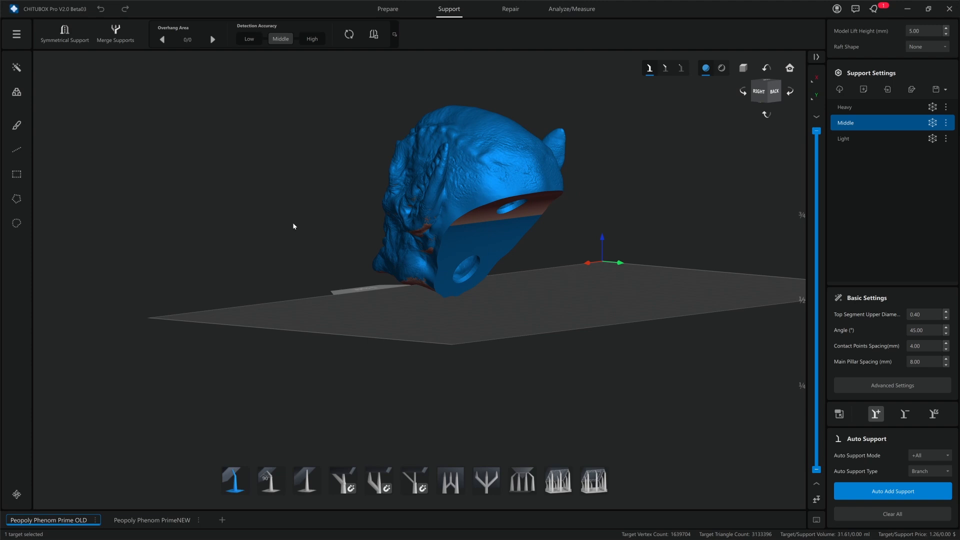
right_drag(290, 224, 295, 206)
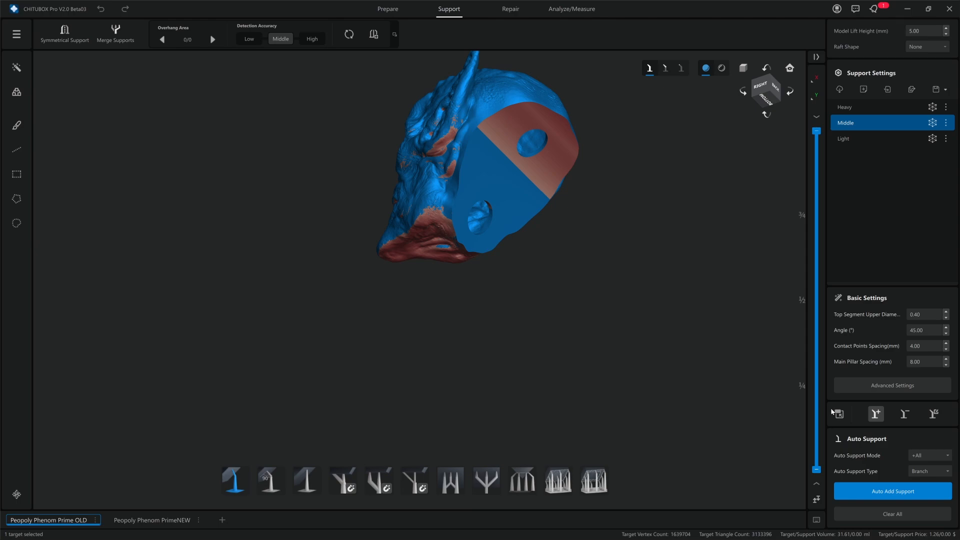
Switch to CHITUBOX Pro V1.4.0 and rotate the p_head2.obj head 78° about the Y axis
key(alt+Tab)
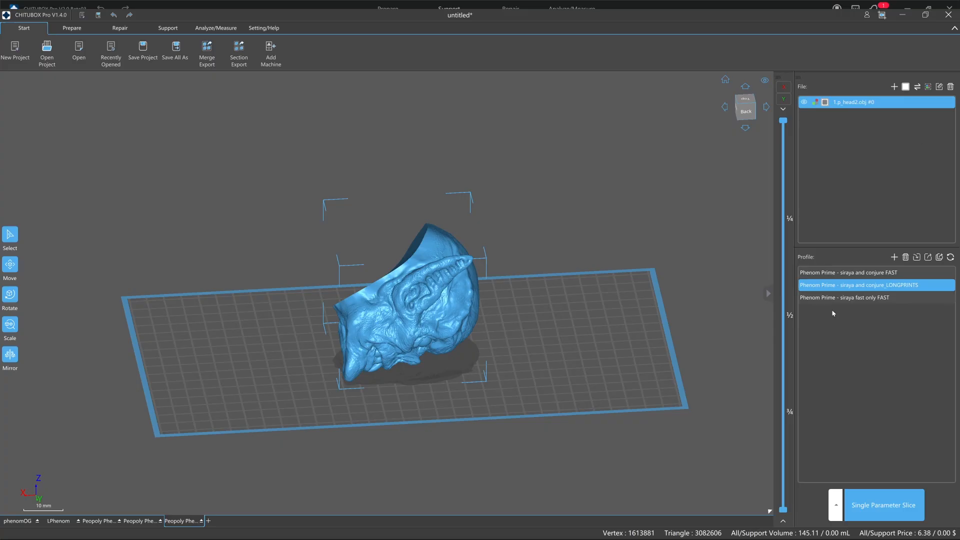
click(378, 297)
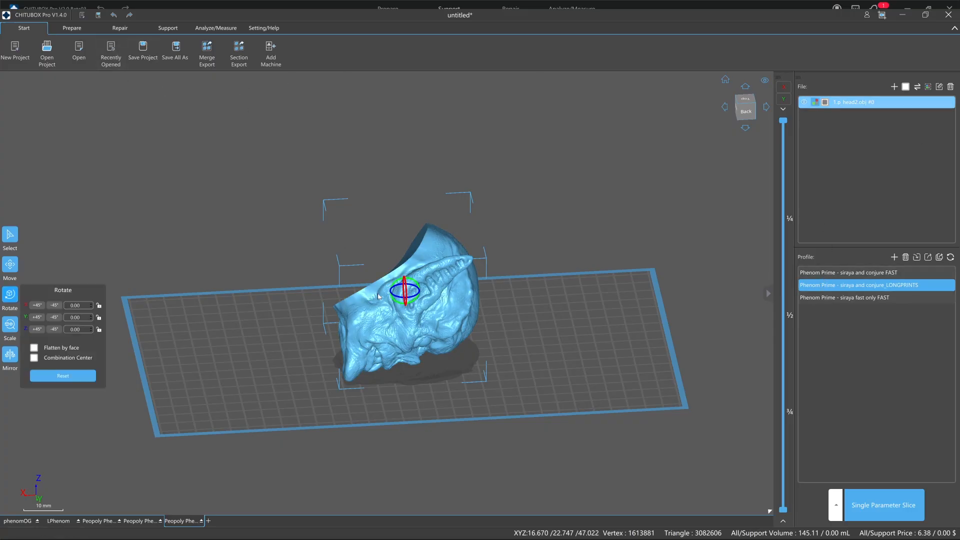
drag(415, 281, 378, 266)
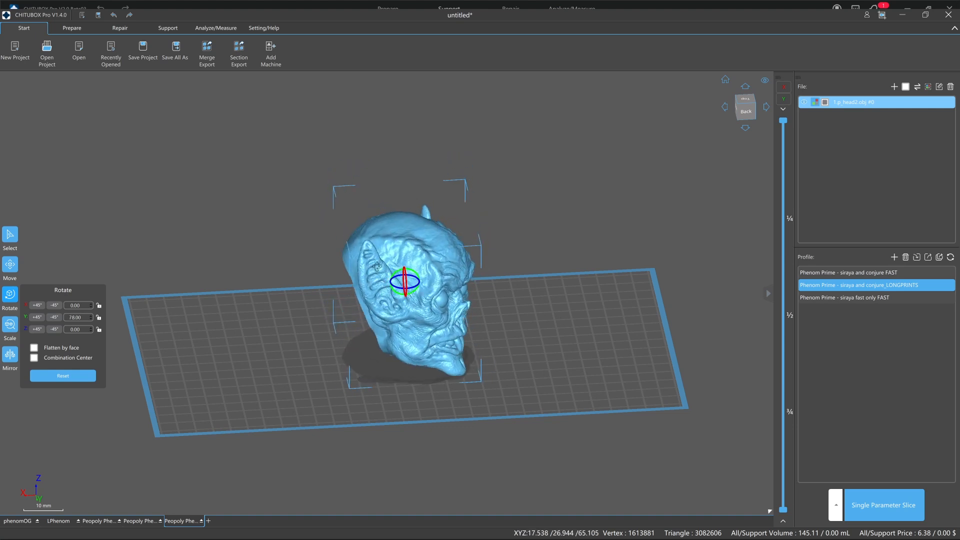
Enter support editing for the rotated head and examine its underside and raft
click(183, 32)
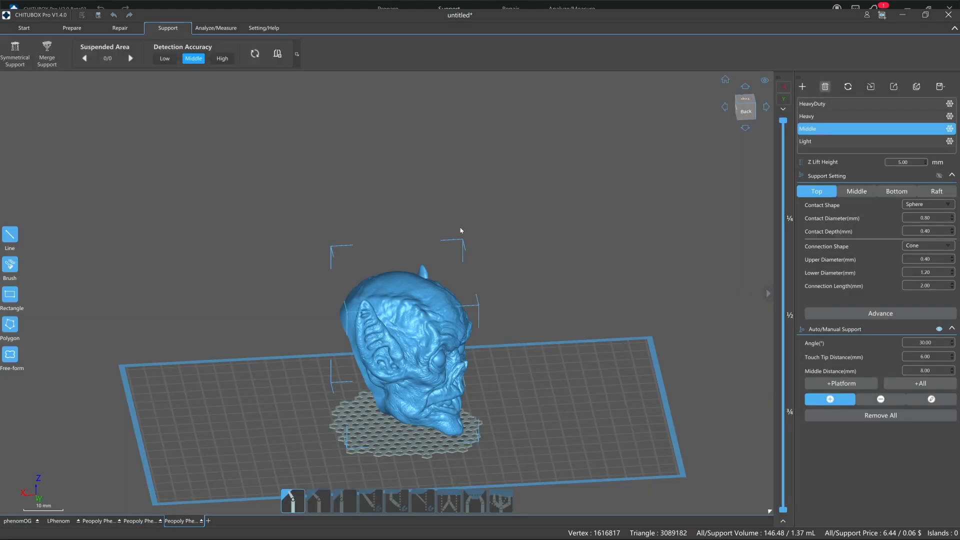
middle_drag(554, 394, 579, 226)
right_drag(486, 309, 568, 310)
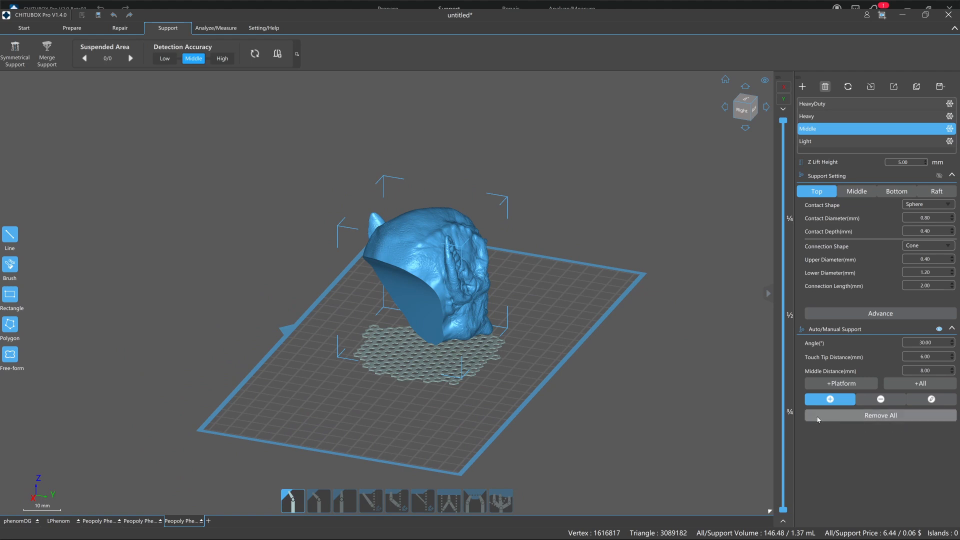
Switch back to CHITUBOX Pro V2.0, detach the manual support editing tools as a floating palette and dock them again
key(alt+Tab)
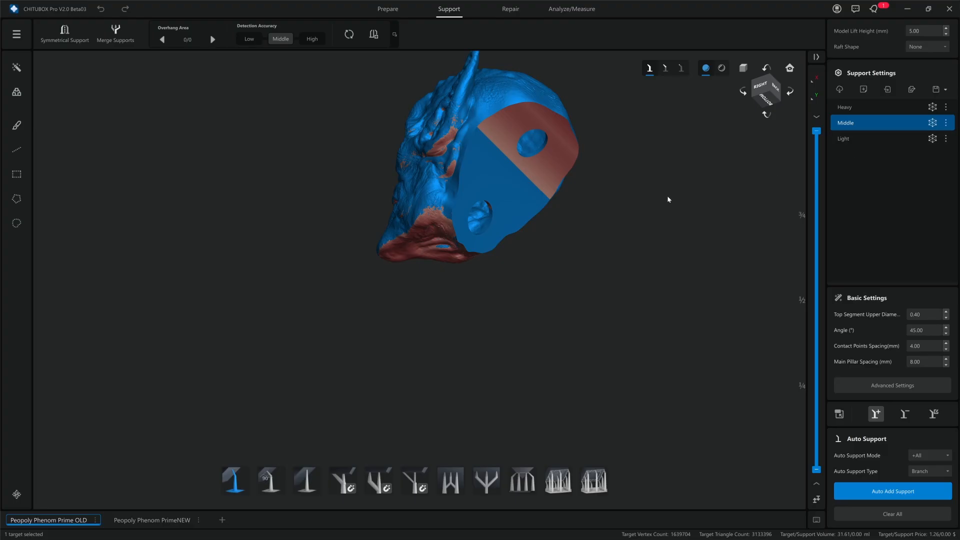
middle_drag(648, 201, 630, 256)
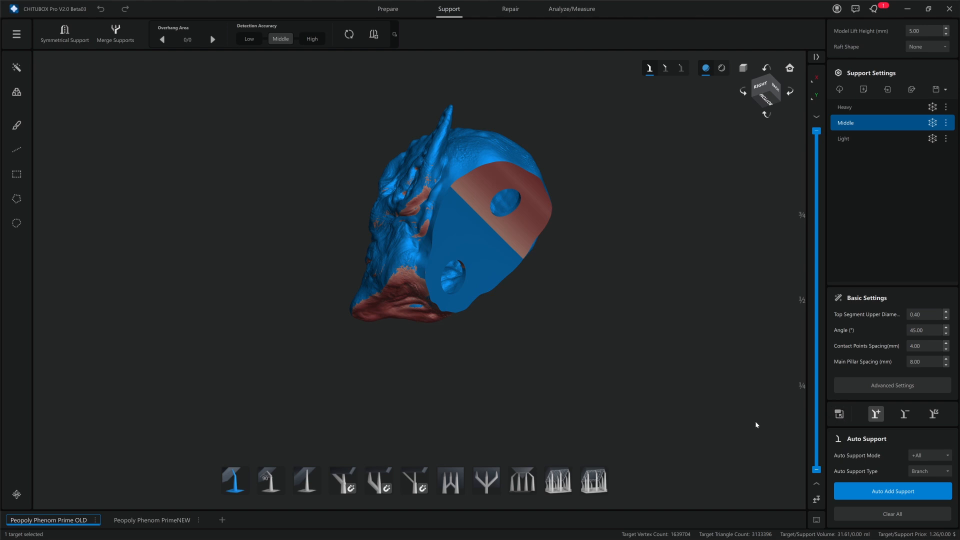
click(838, 415)
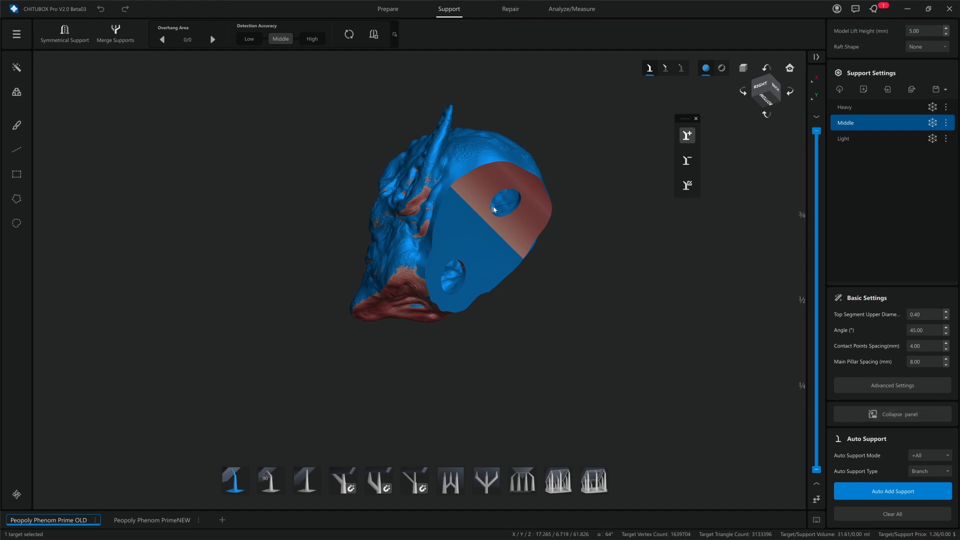
click(696, 120)
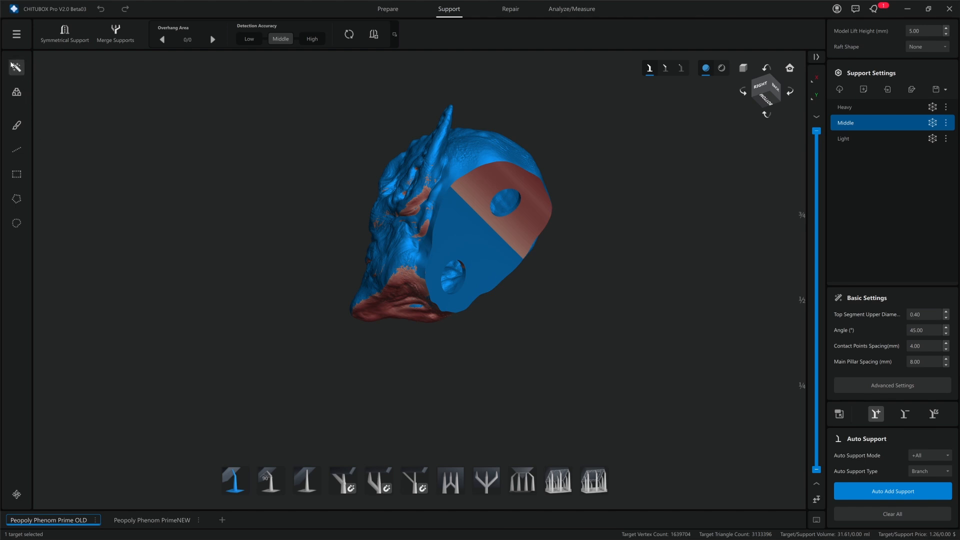
Look through the Magic Support and Support Group tools, finishing with the Magic Profile settings open
click(14, 66)
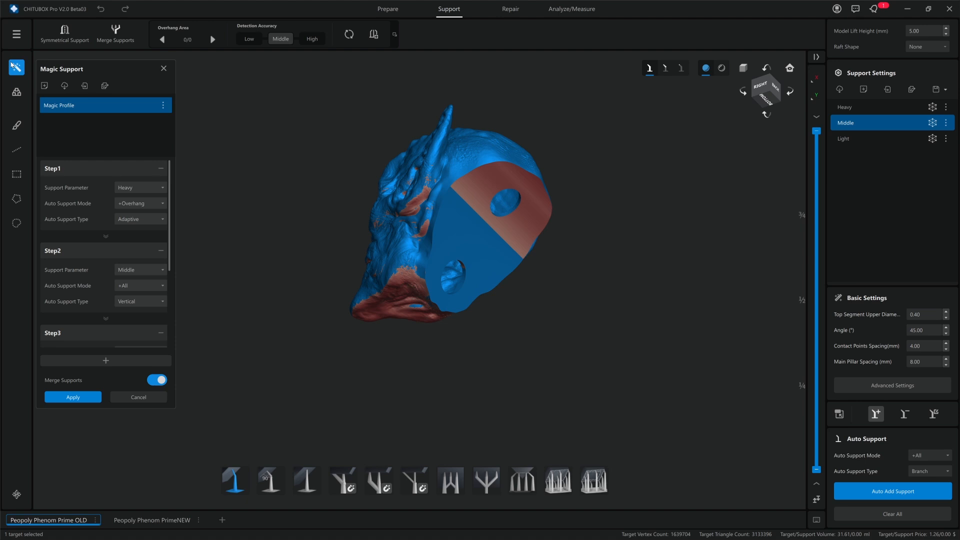
click(13, 65)
click(13, 65)
click(13, 65)
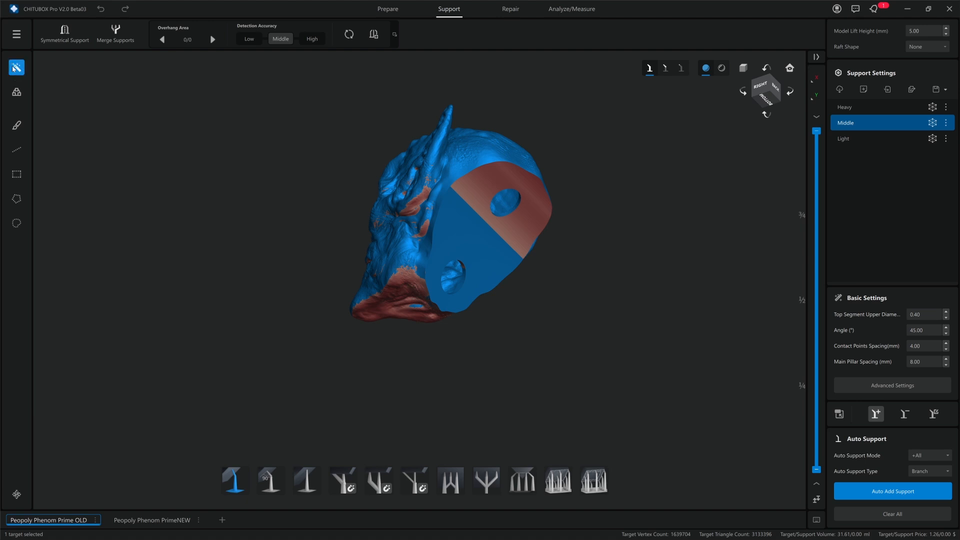
click(20, 91)
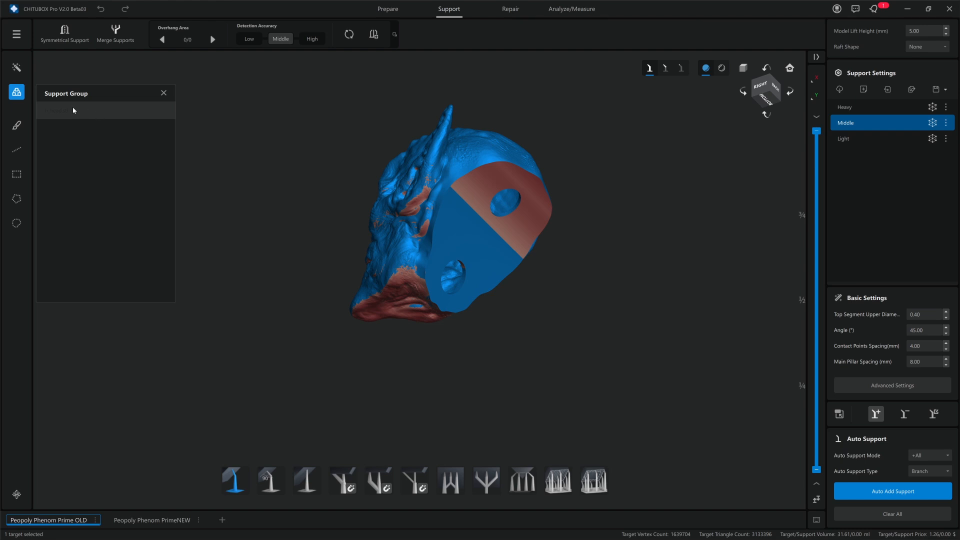
click(16, 69)
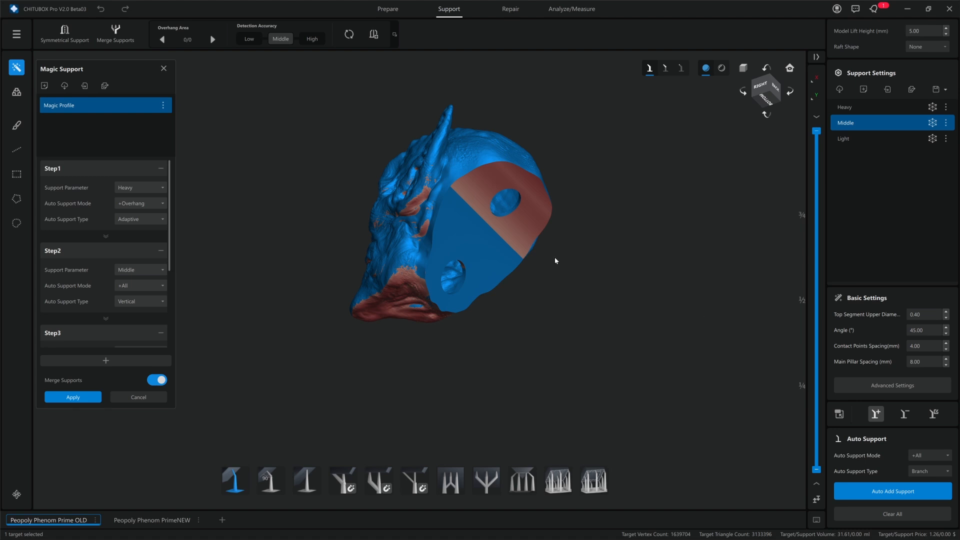
right_drag(555, 260, 588, 299)
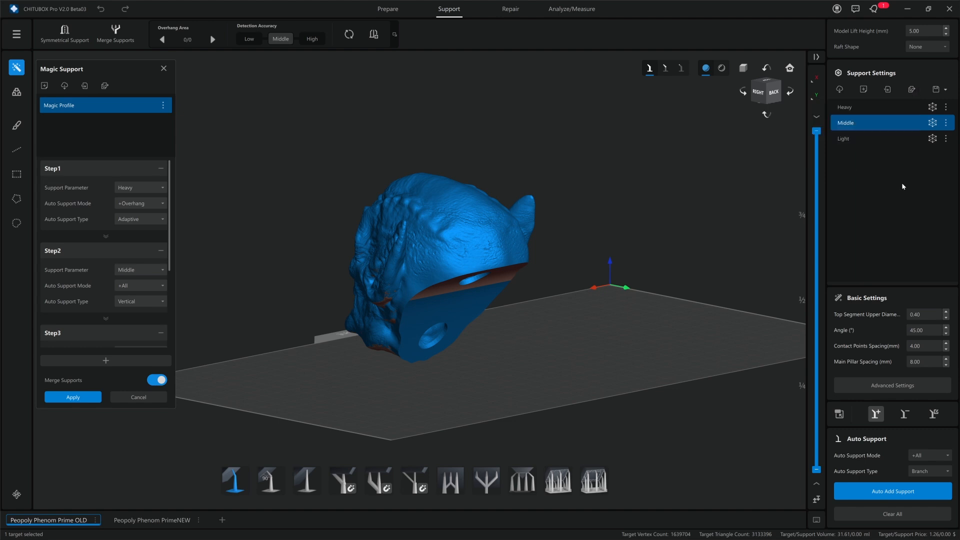
Examine the Heavy, Middle and Light support profiles and their management options
click(862, 109)
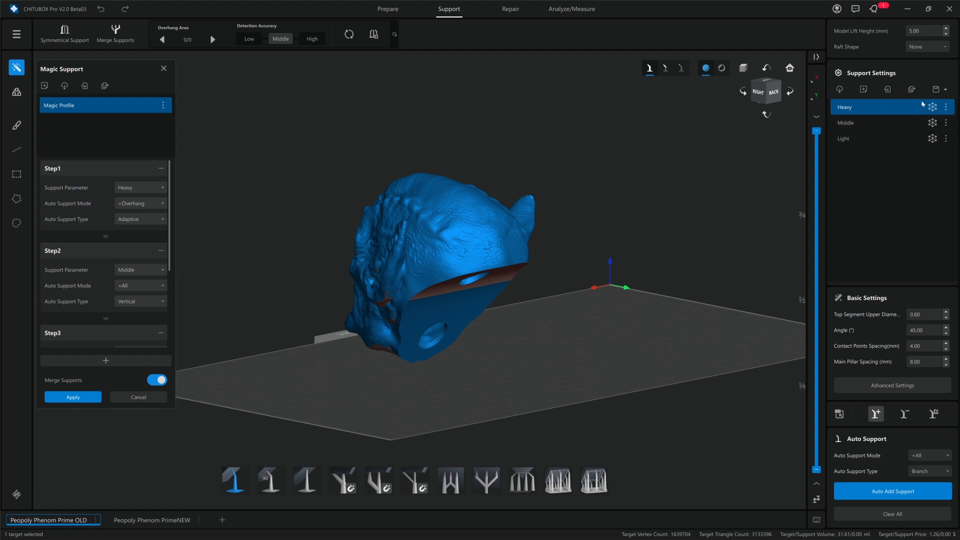
click(946, 108)
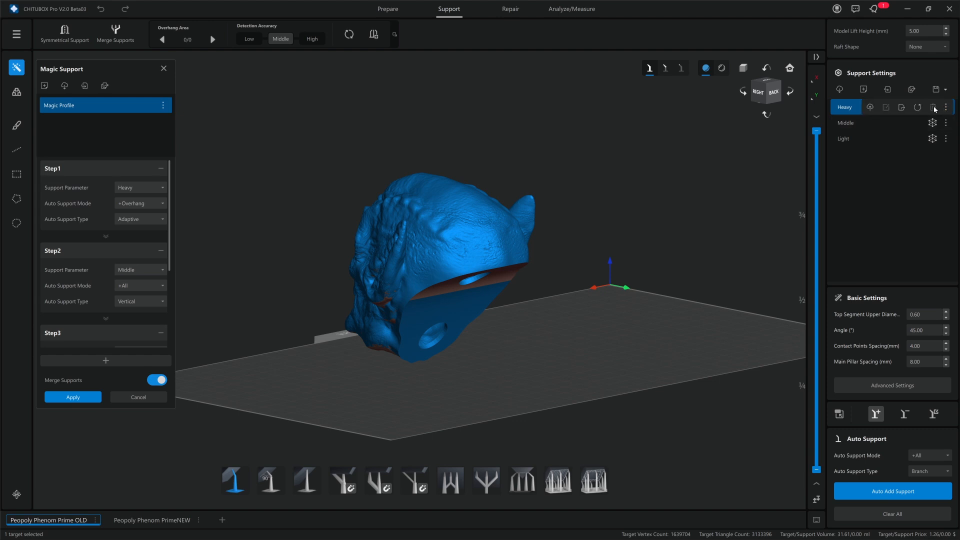
mouse_move(948, 125)
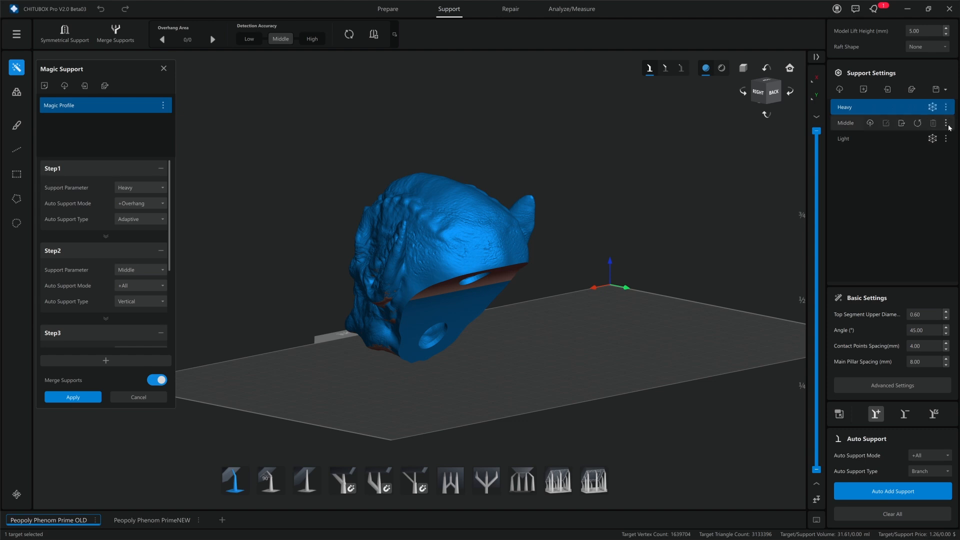
click(865, 124)
click(889, 142)
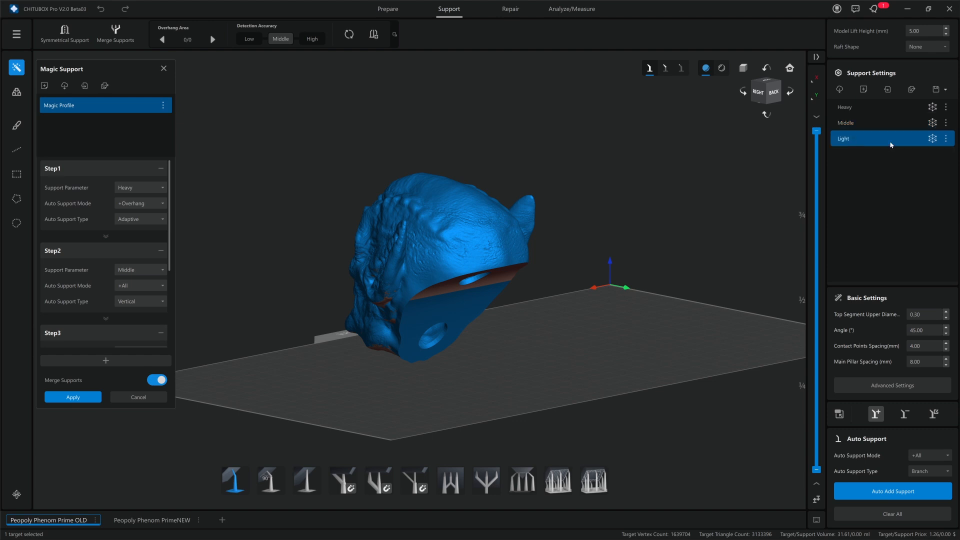
mouse_move(931, 142)
Set support profile saving to Manual Save and import the existing Heavy, HeavyDuty, Light and Middle support profiles
click(943, 91)
click(906, 108)
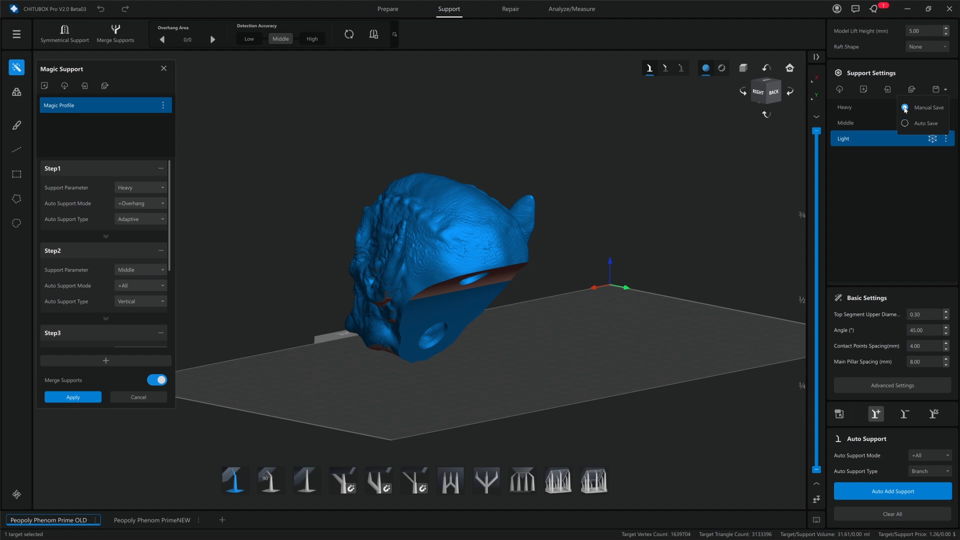
click(918, 75)
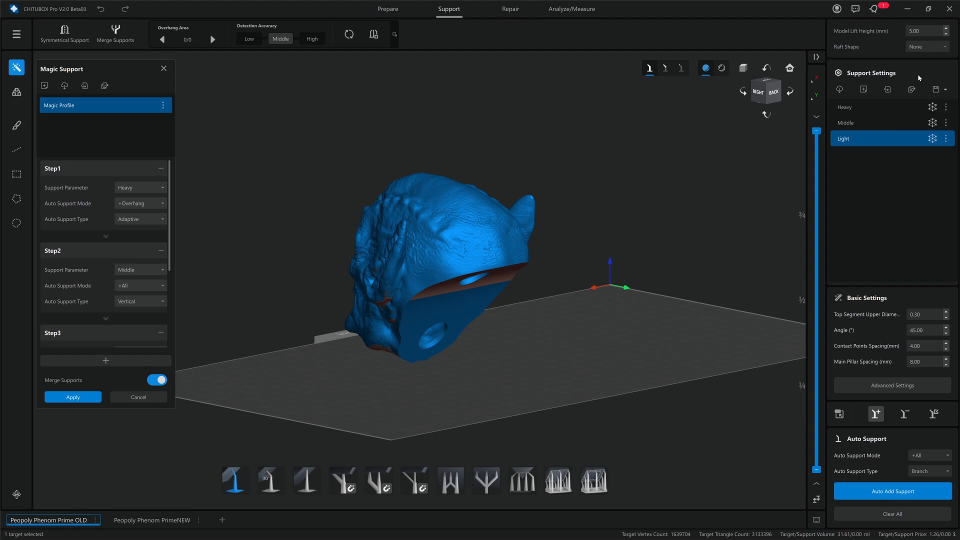
click(888, 90)
key(Escape)
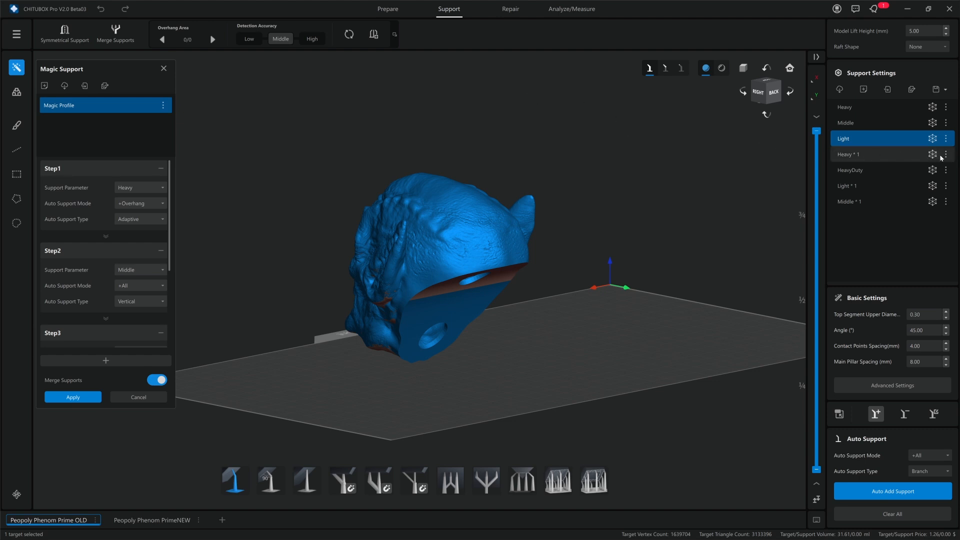
Compare the default Heavy, Middle and Light support profiles with the imported Heavy profile, finishing on the default Heavy profile
mouse_move(948, 135)
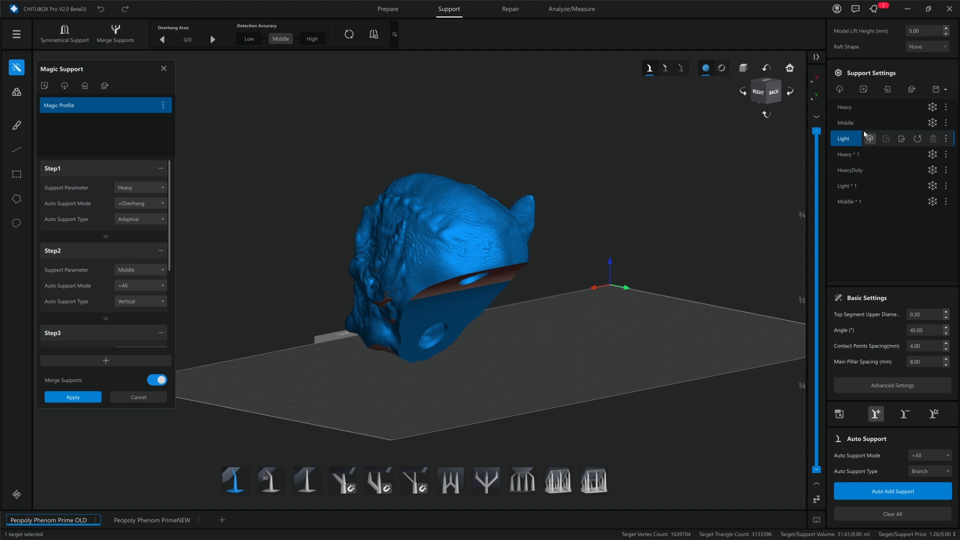
click(856, 109)
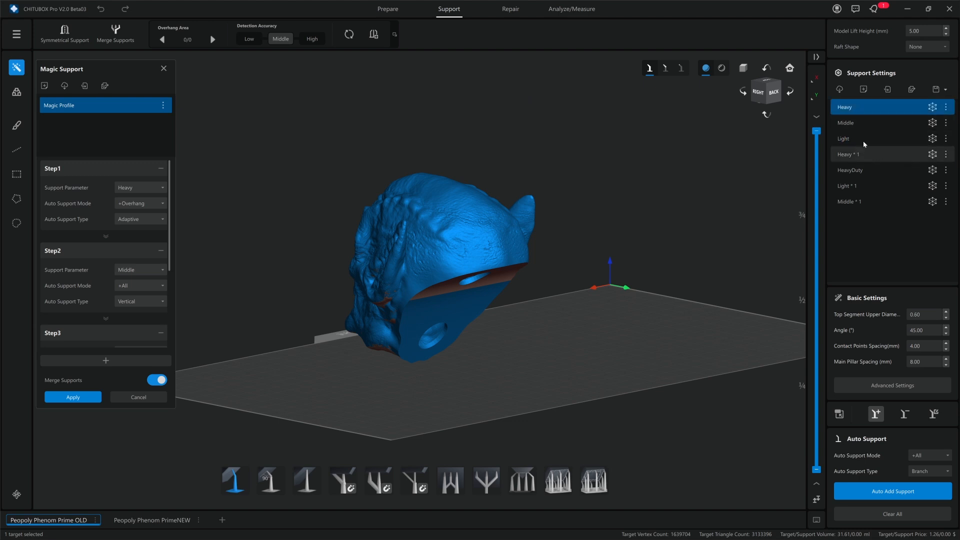
click(865, 127)
click(867, 140)
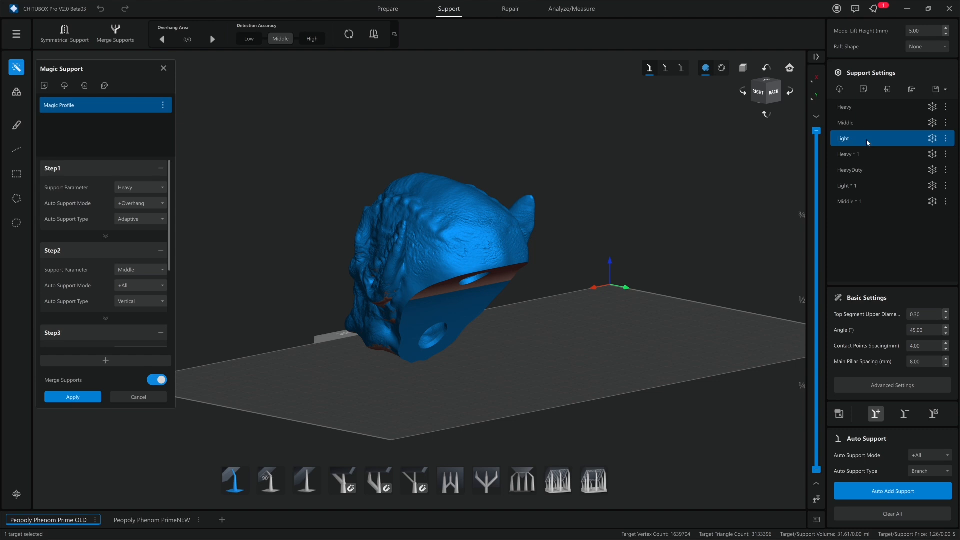
click(868, 109)
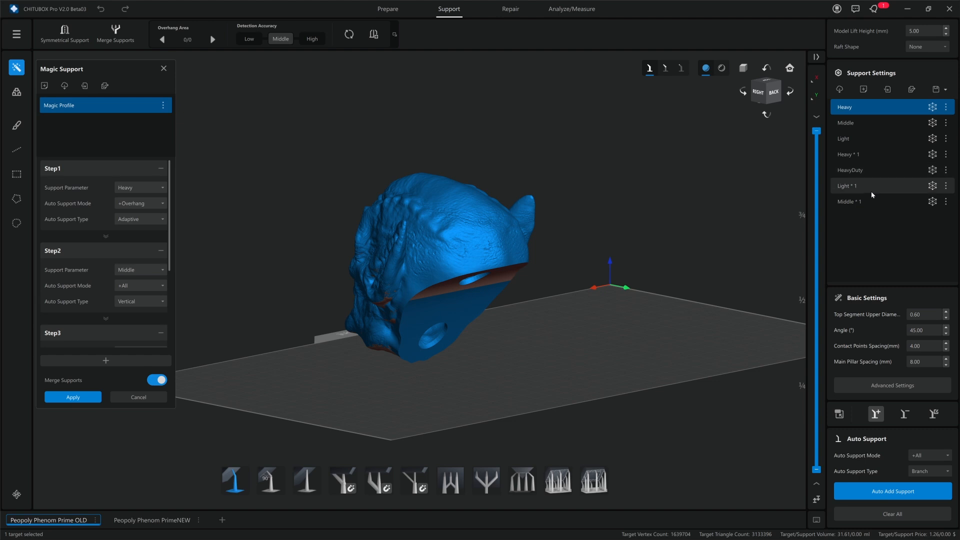
click(868, 159)
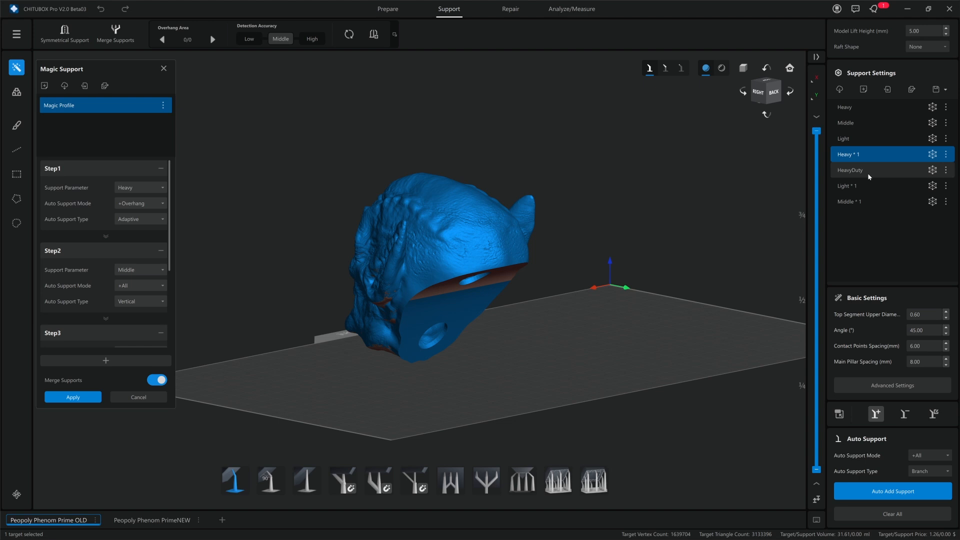
click(853, 109)
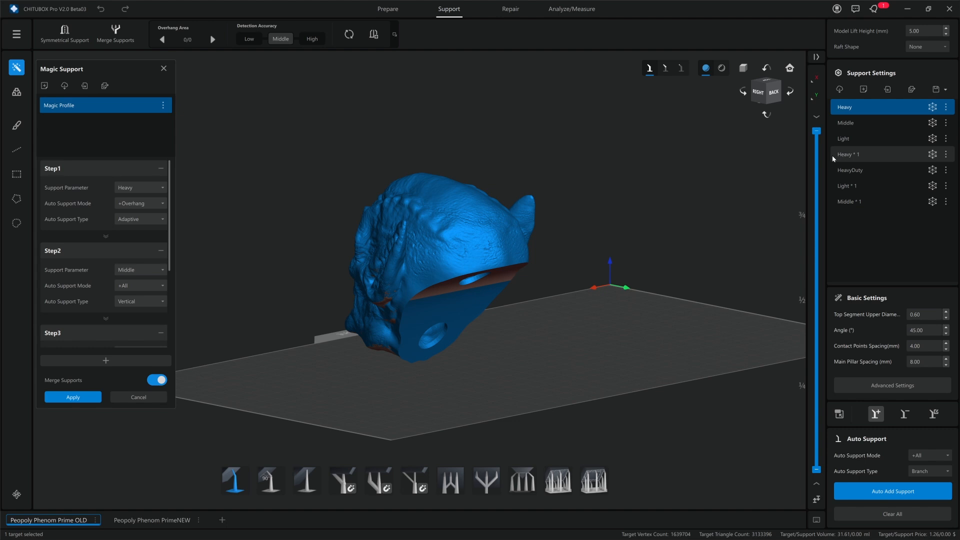
Close Magic Support, switch to CHITUBOX Pro V1.4.0 and add +All automatic supports to the head with the Heavy profile
click(163, 68)
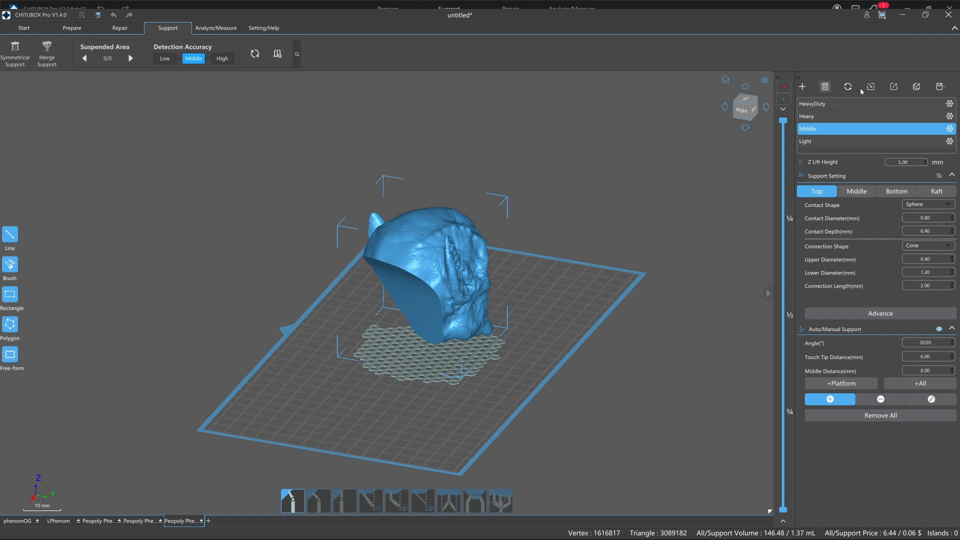
click(819, 118)
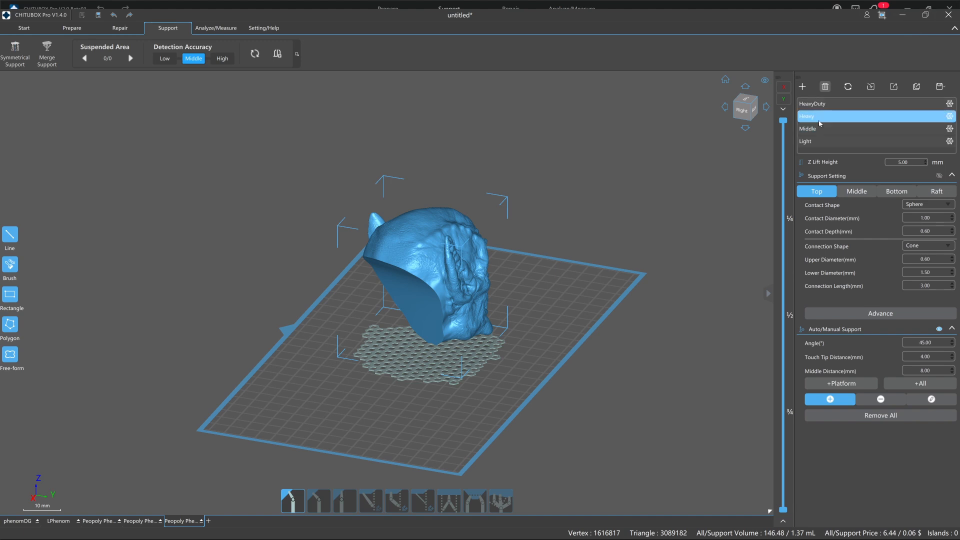
click(900, 384)
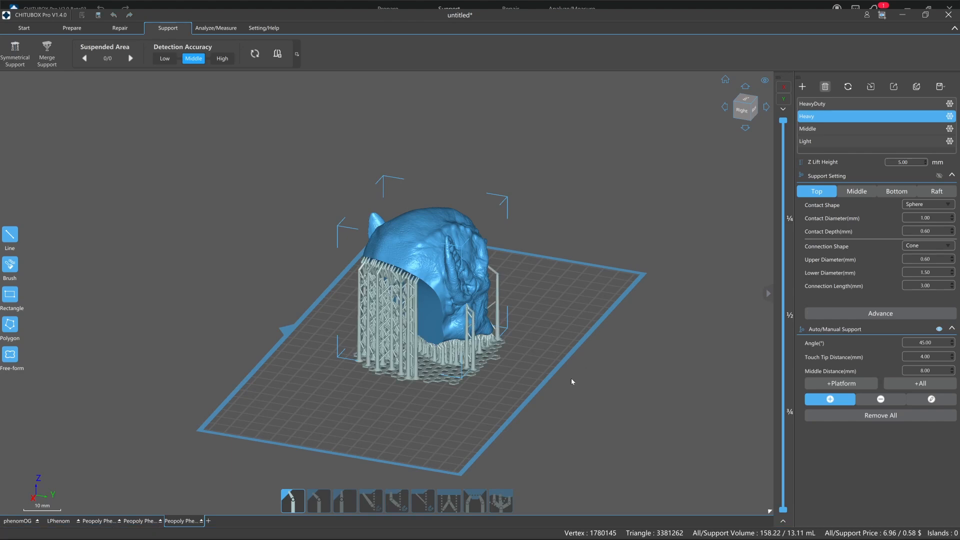
mouse_move(541, 382)
mouse_down()
mouse_move(518, 380)
mouse_move(558, 383)
mouse_up()
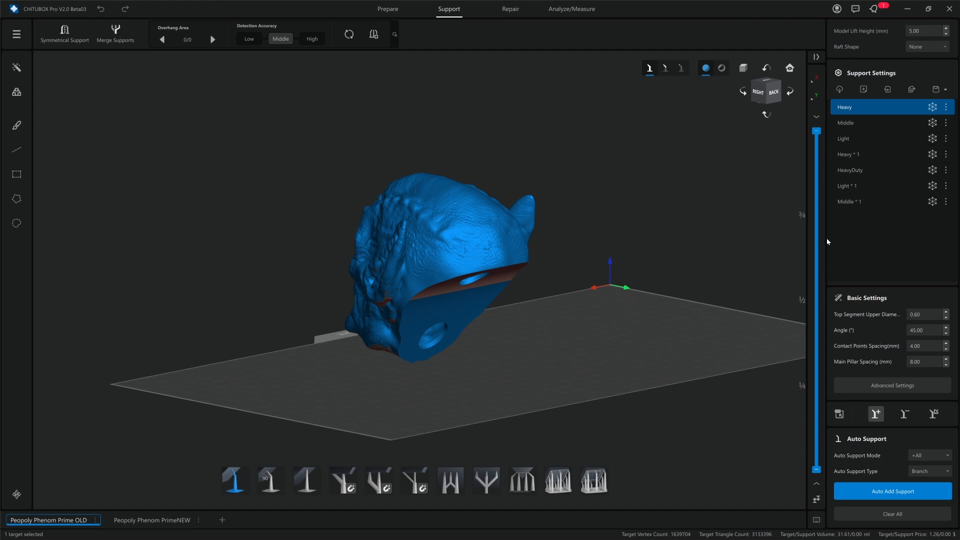
Switch back to CHITUBOX Pro V2.0 and review the default Heavy profile's advanced settings, including its additional support options
click(883, 386)
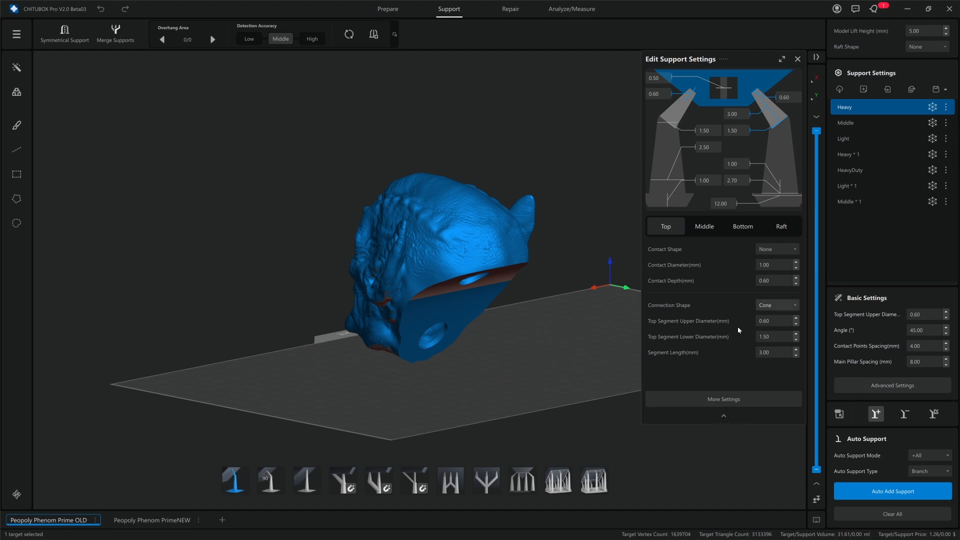
click(718, 400)
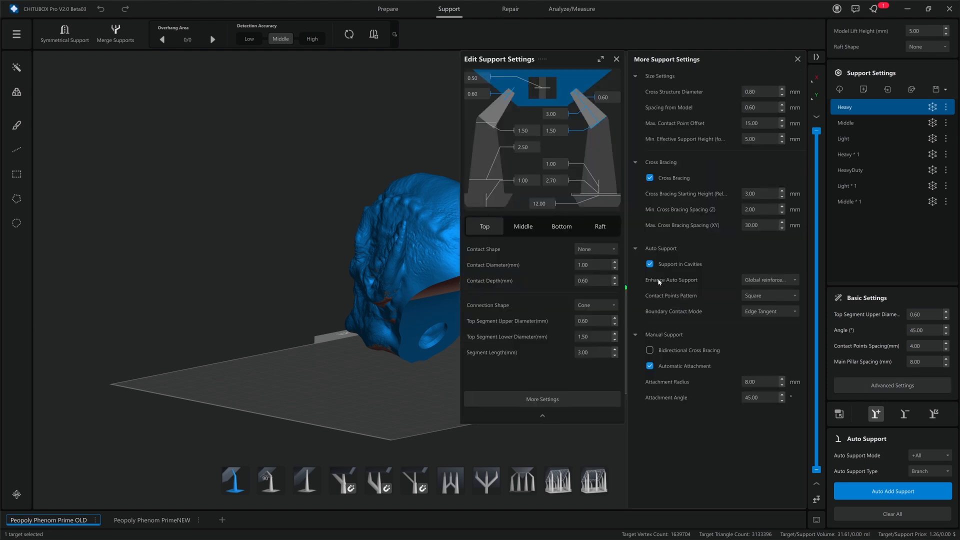
click(797, 59)
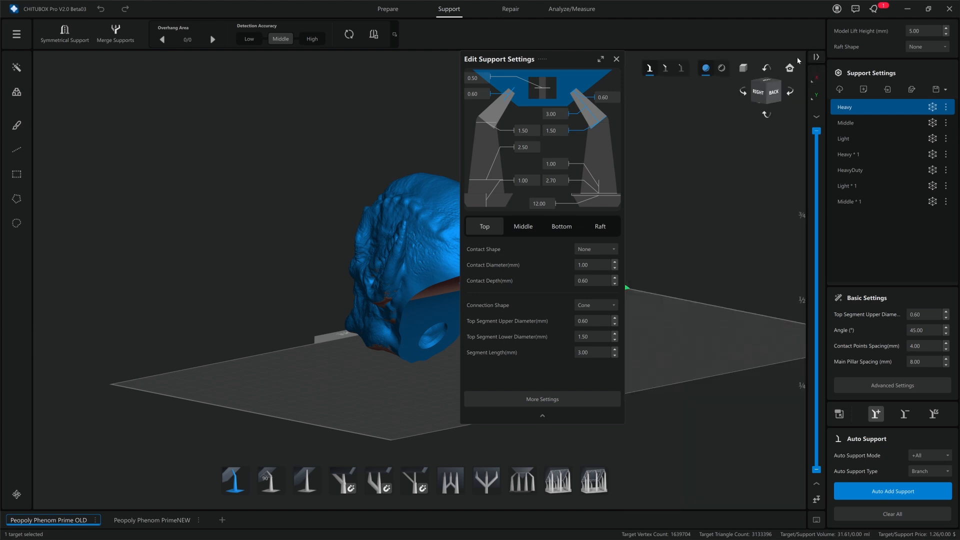
click(616, 59)
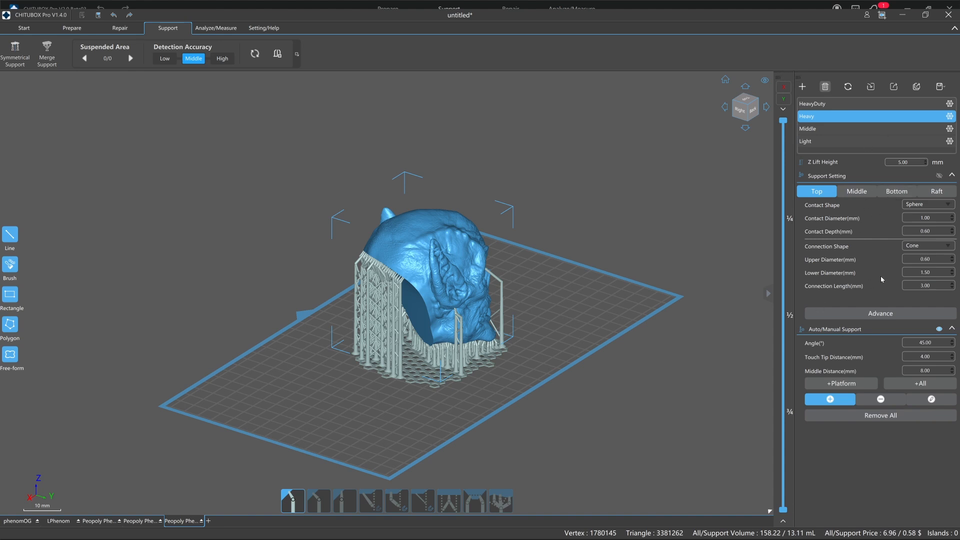
Switch to CHITUBOX Pro V1.4.0 and review the Heavy profile's Middle, Bottom, Raft and Top settings
click(870, 193)
click(897, 192)
click(936, 191)
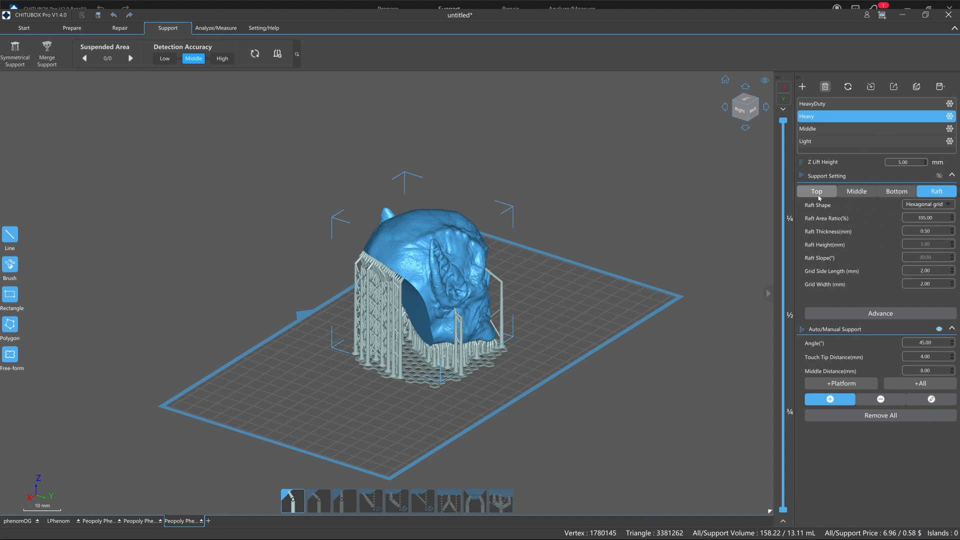
click(817, 192)
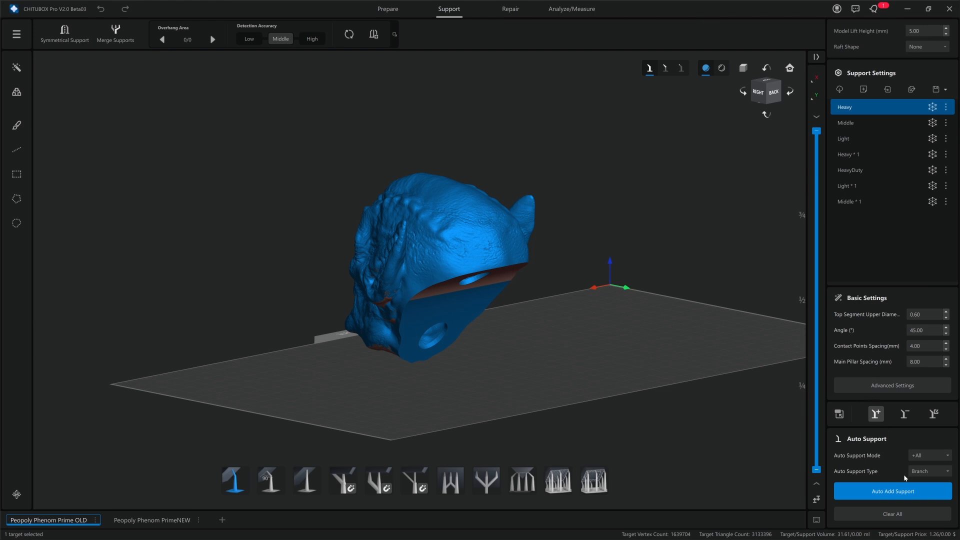
Generate Branch-type +All auto supports with the default Heavy profile in CHITUBOX Pro V2.0, inspect them, and clear them all
click(918, 472)
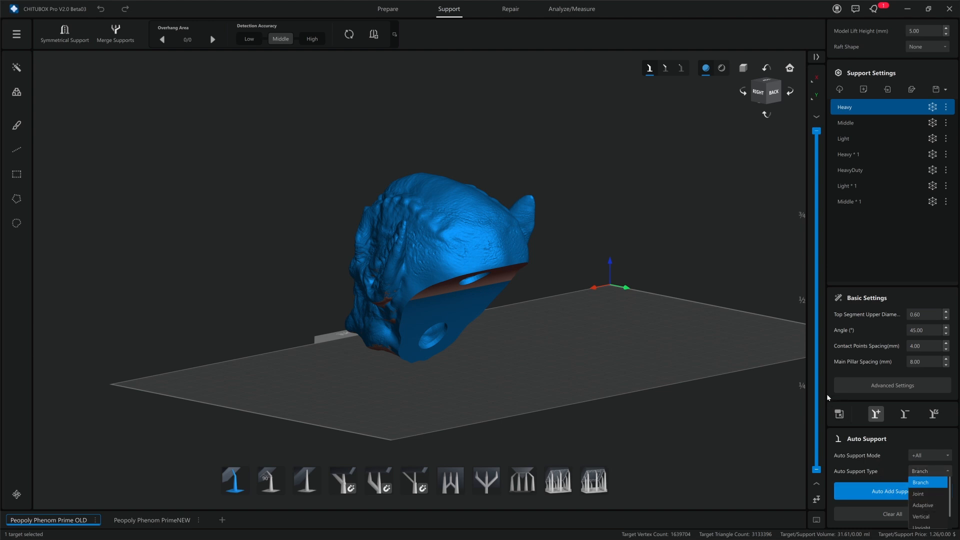
click(890, 475)
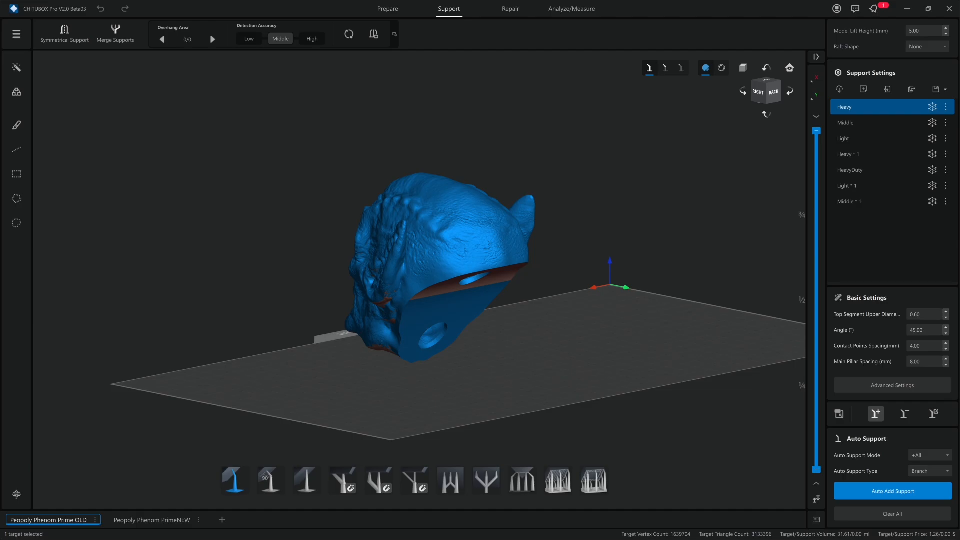
key(alt+Tab)
click(868, 492)
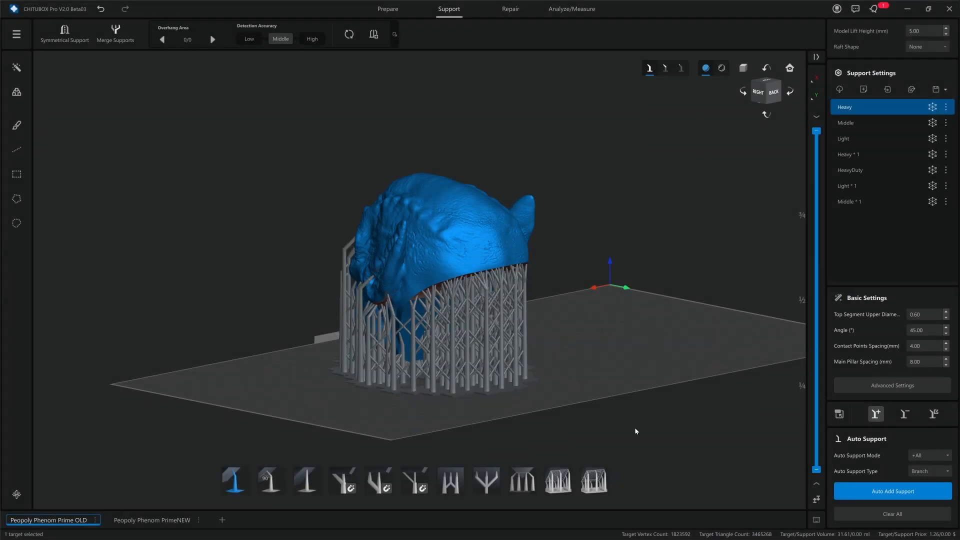
right_drag(635, 429, 658, 436)
middle_drag(658, 437, 647, 388)
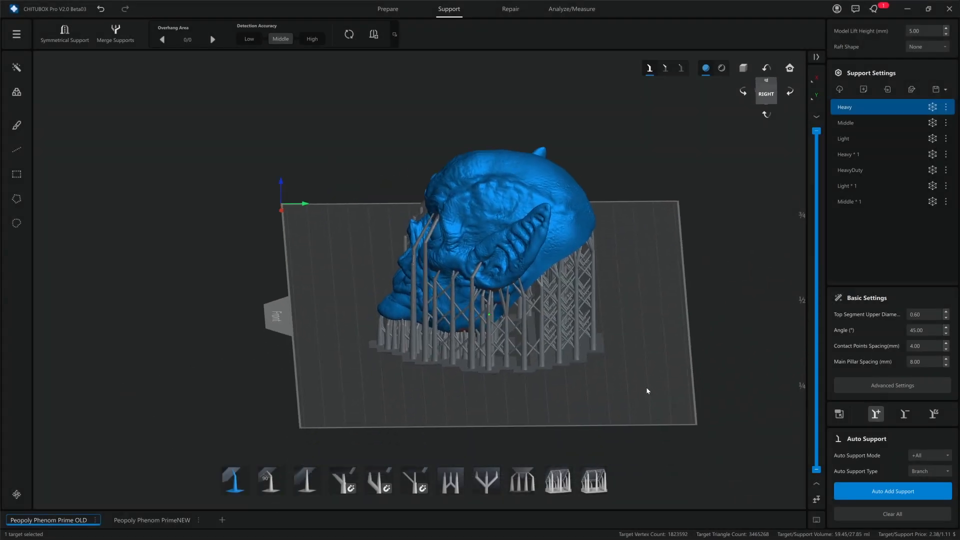
right_drag(646, 391, 628, 403)
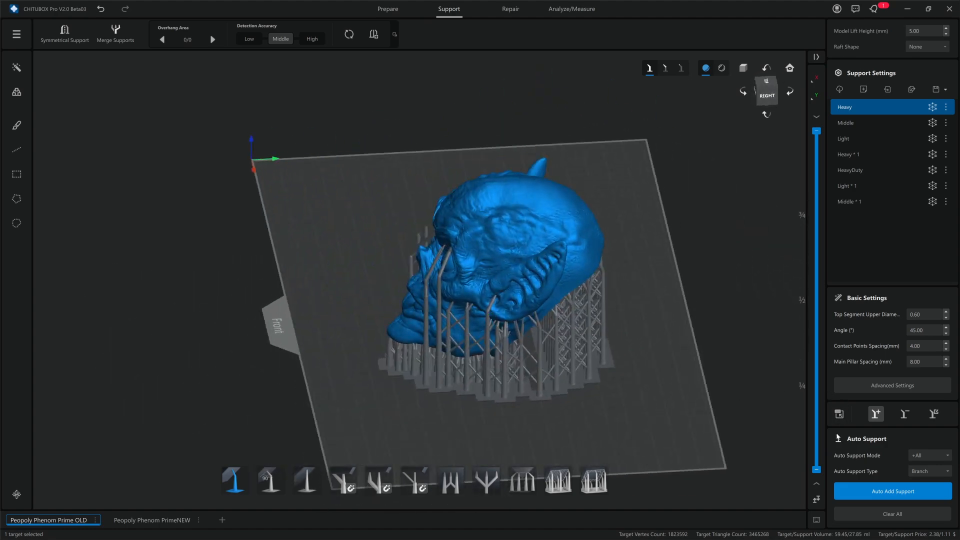
click(912, 514)
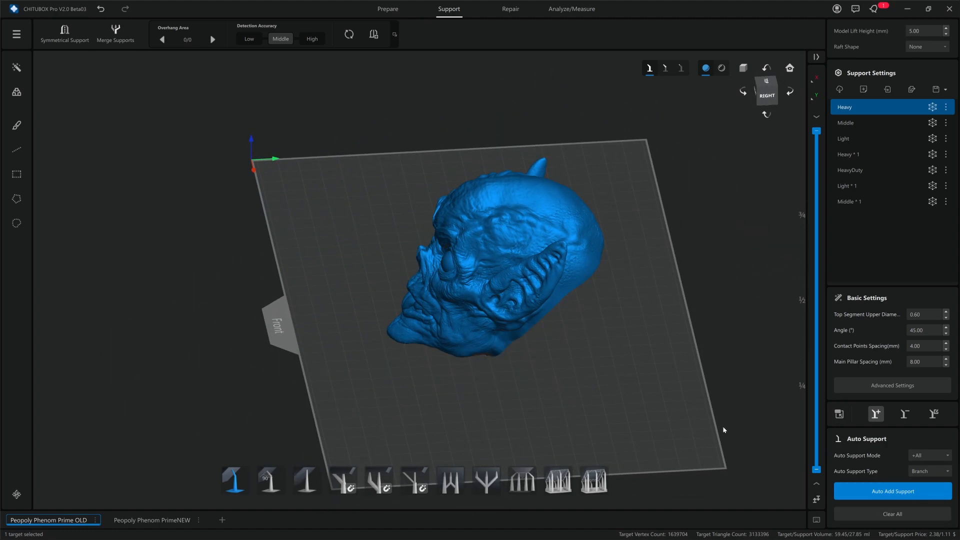
Select the imported Heavy * 1 profile and set the raft shape to Hexagonal grid
middle_drag(722, 426, 692, 372)
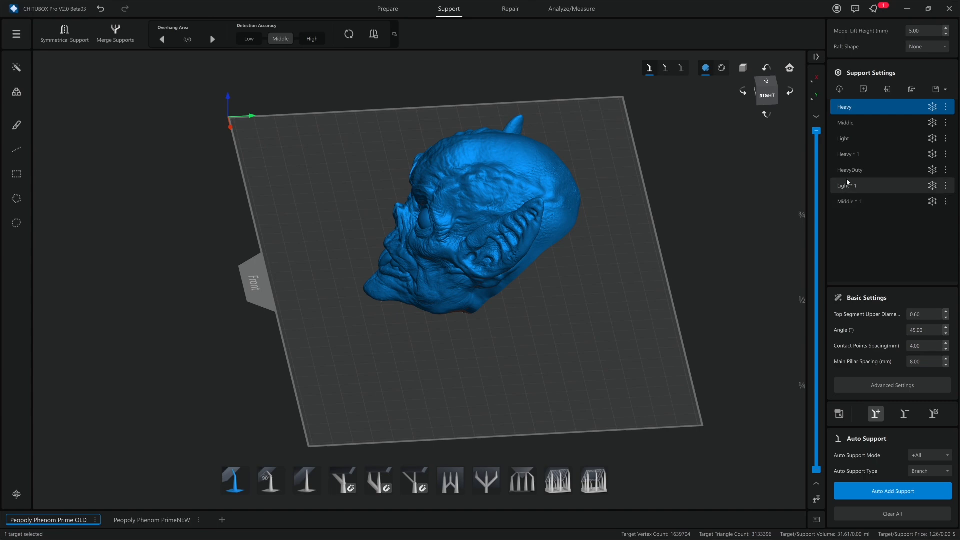
click(884, 154)
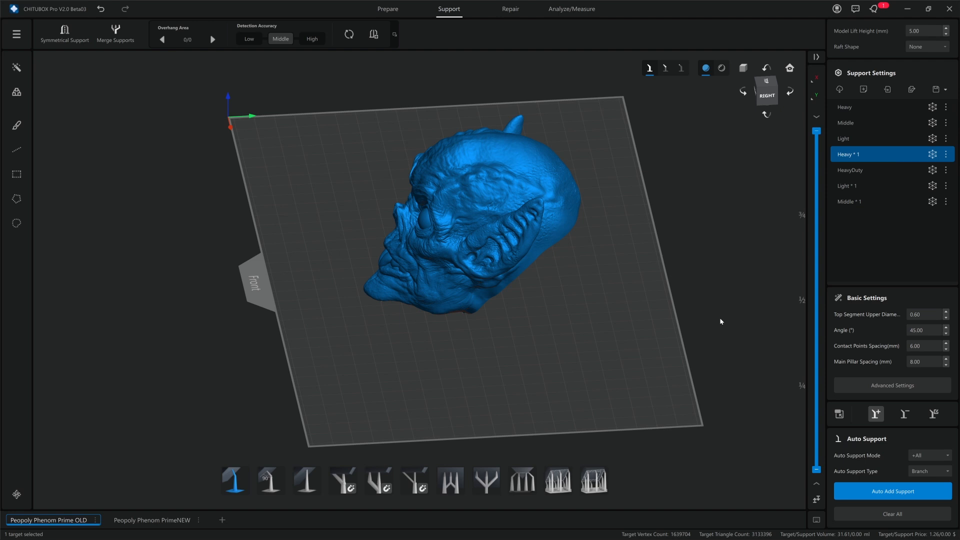
click(927, 47)
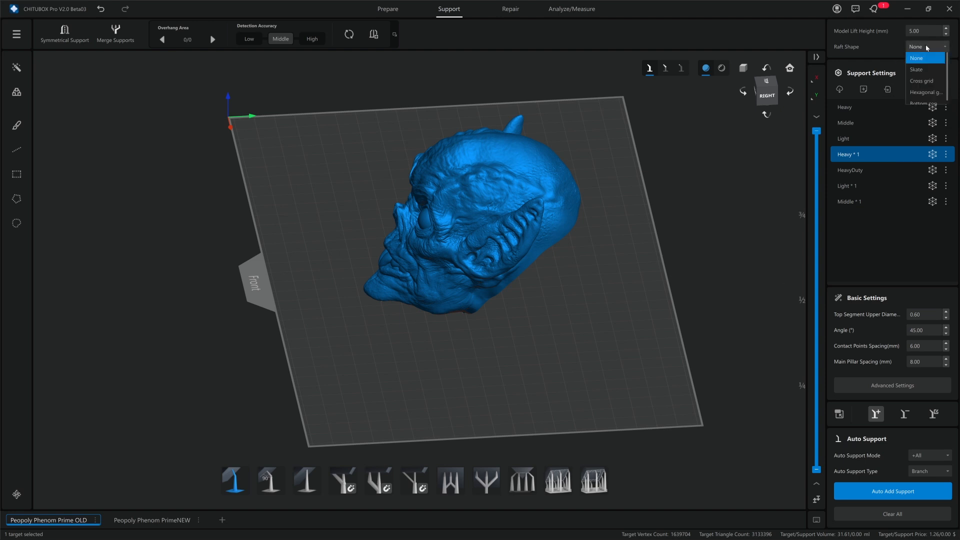
click(924, 93)
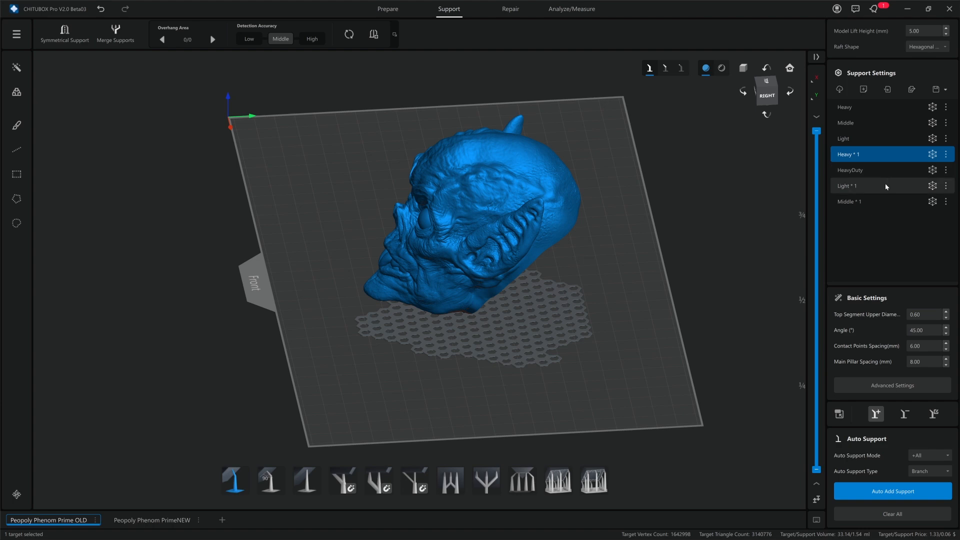
Review the raft parameters in the imported Heavy * 1 profile's advanced settings
click(883, 384)
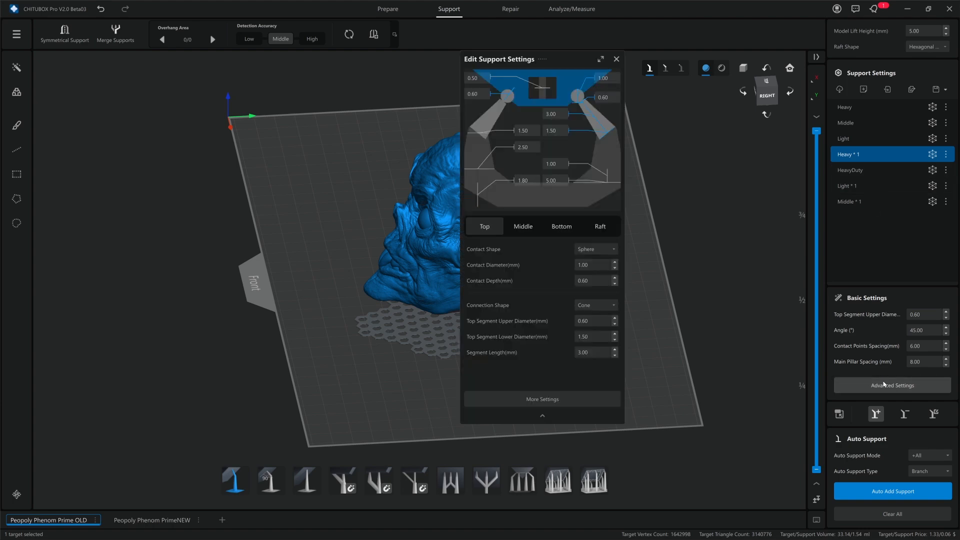
click(594, 232)
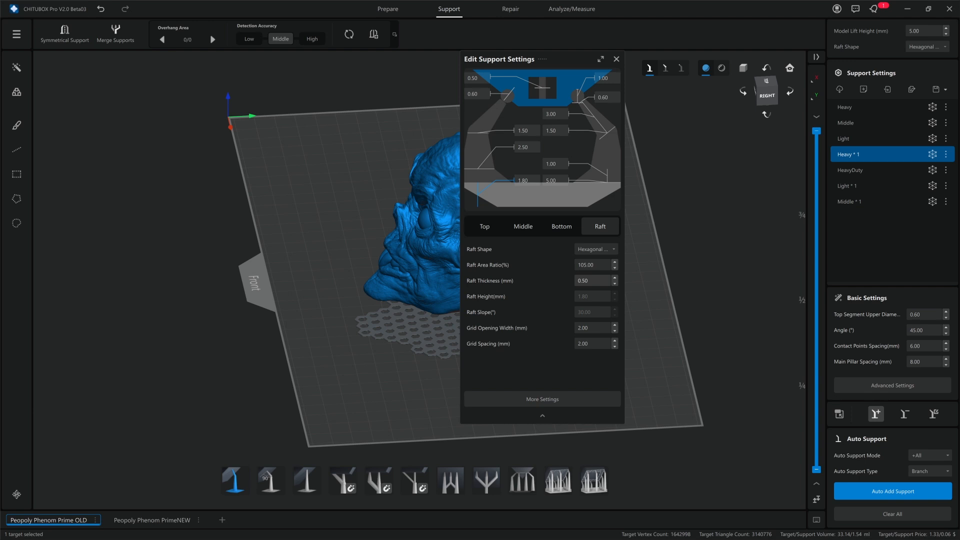
mouse_move(593, 281)
click(615, 60)
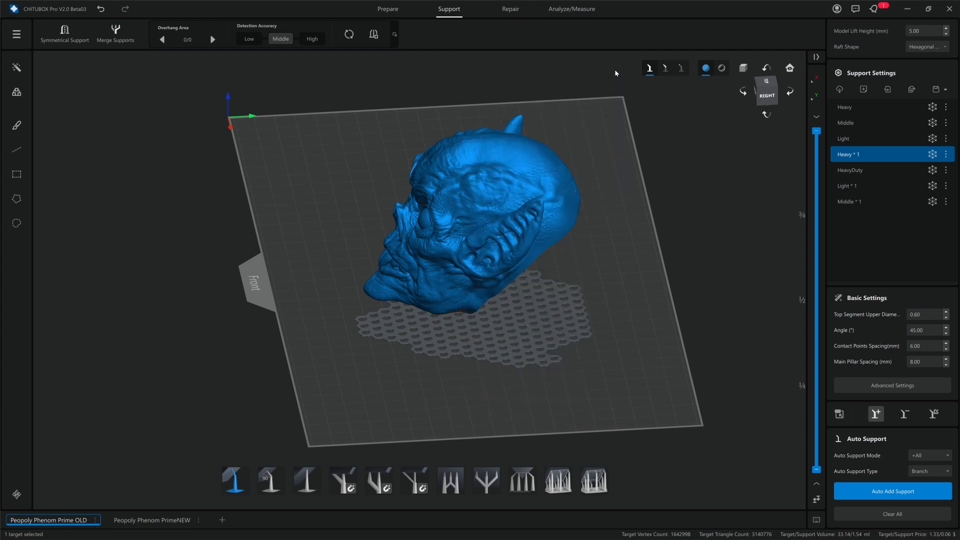
Compare the basic settings of the imported Light * 1 and Heavy * 1 profiles
click(863, 187)
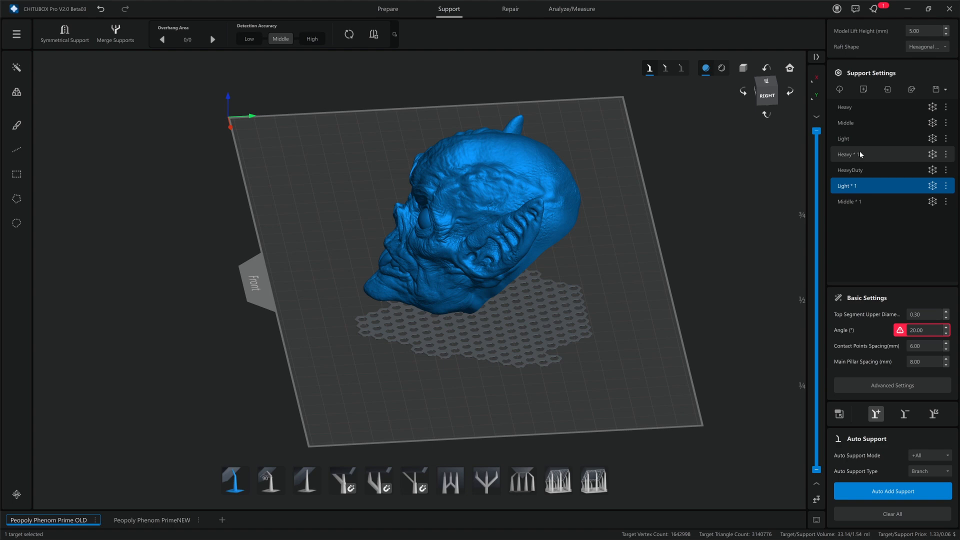
click(872, 161)
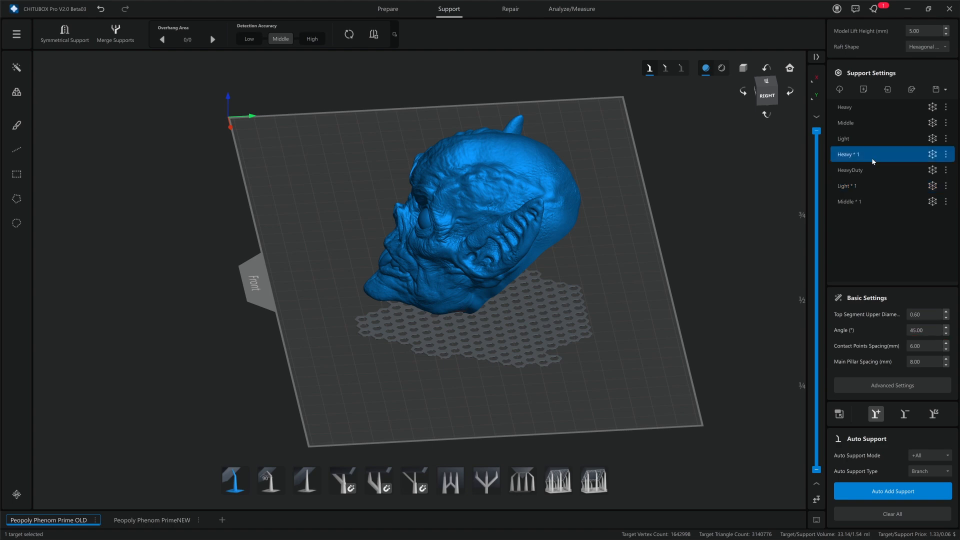
click(868, 186)
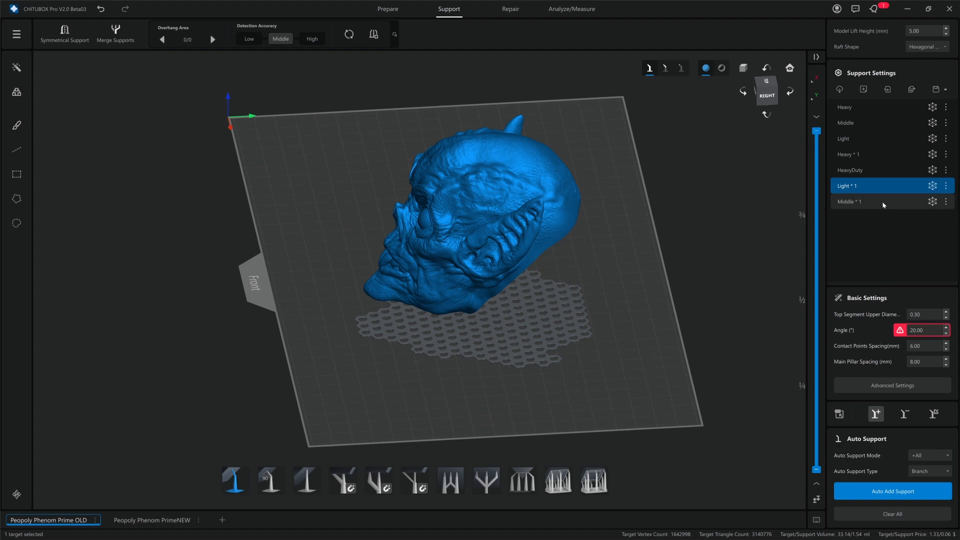
Generate Branch-type +All auto supports on the head with the imported Heavy * 1 profile
click(880, 156)
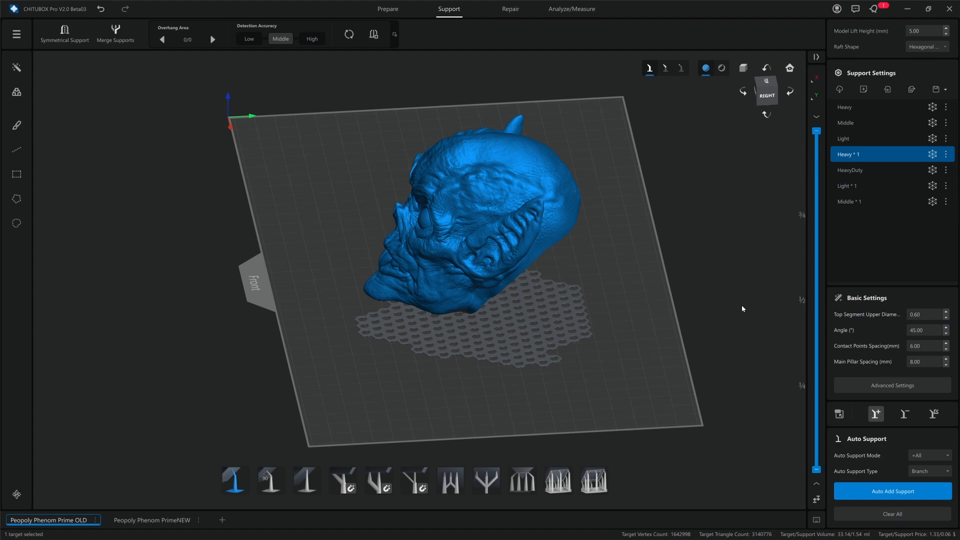
drag(742, 308, 712, 294)
click(917, 499)
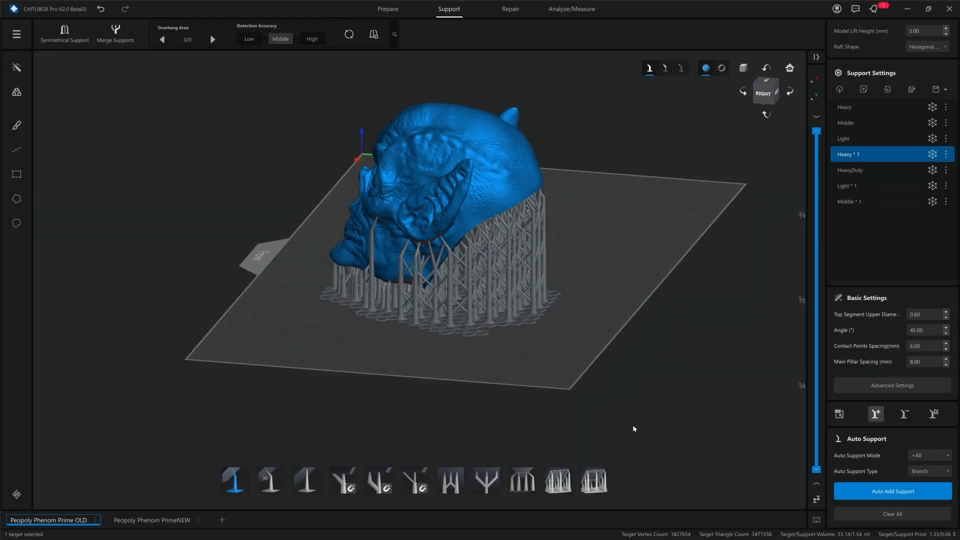
Inspect the generated supports and hexagonal raft around the back, face and sides of the head
scroll(511, 338, up, 2)
right_drag(538, 382, 460, 349)
scroll(436, 388, up, 2)
right_drag(436, 385, 566, 396)
right_drag(402, 385, 364, 418)
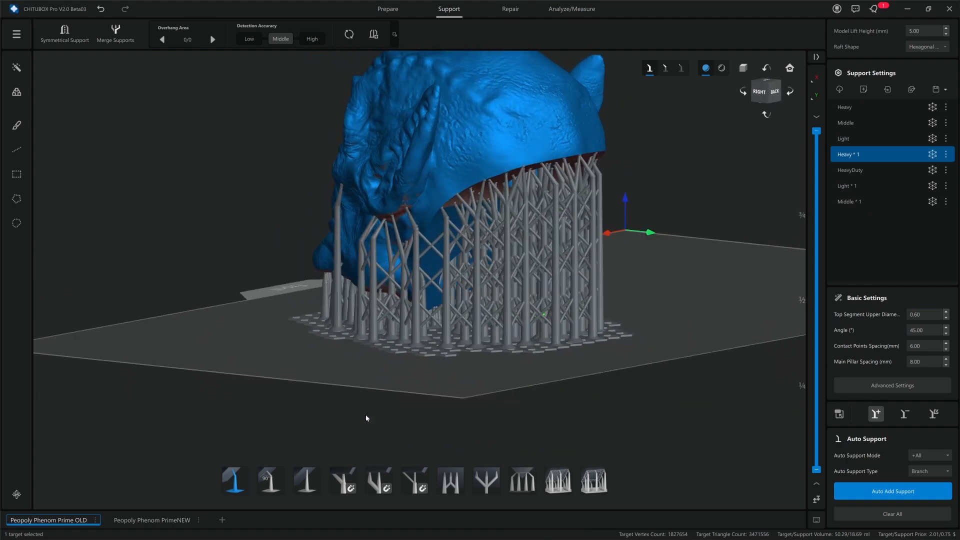
right_drag(516, 395, 448, 411)
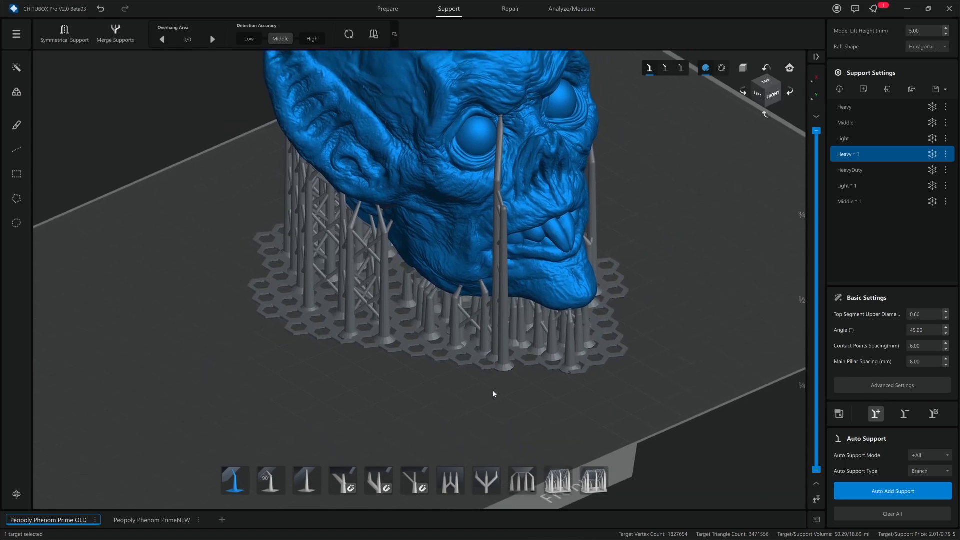
middle_drag(459, 409, 465, 416)
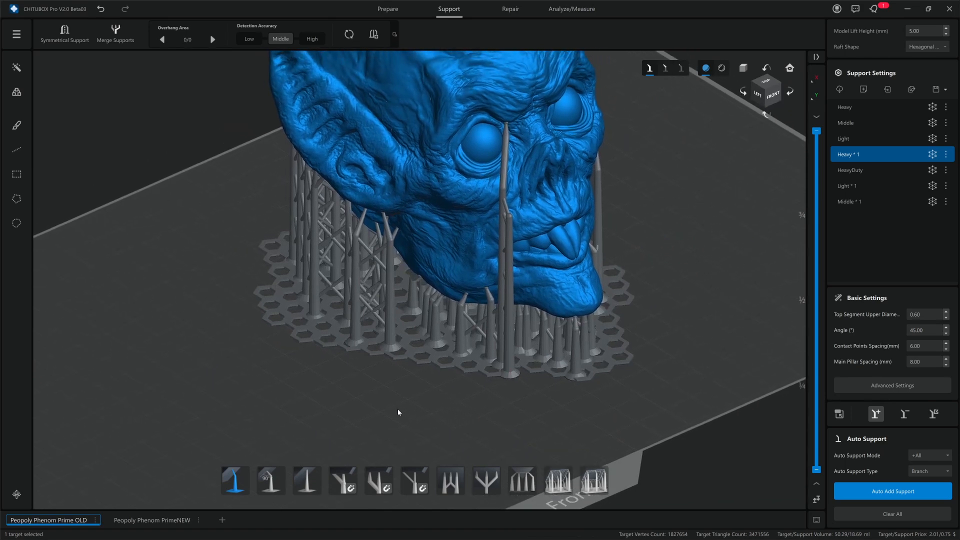
right_drag(693, 351, 630, 396)
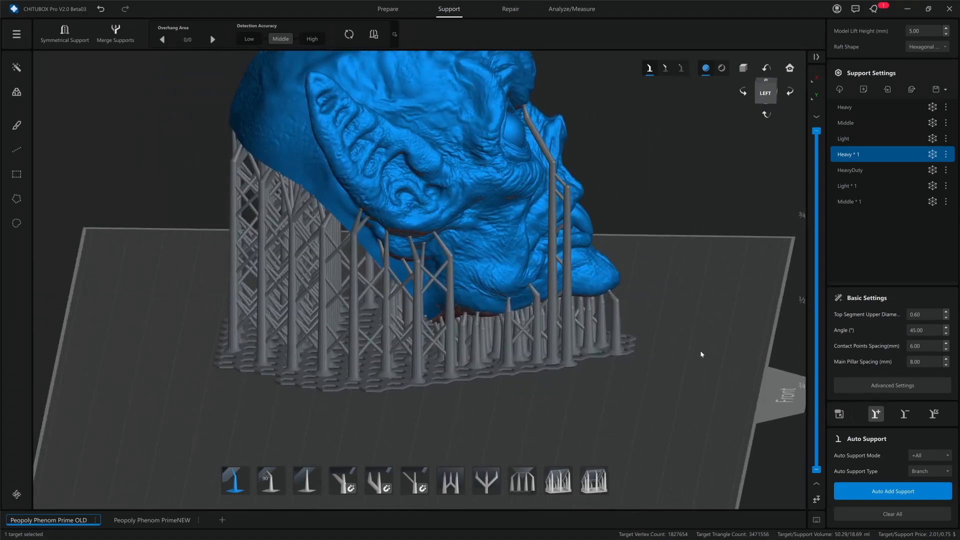
Compare the imported Heavy * 1 profile's additional support settings with the Heavy profile's advanced support settings in CHITUBOX Pro V1.4.0
click(889, 386)
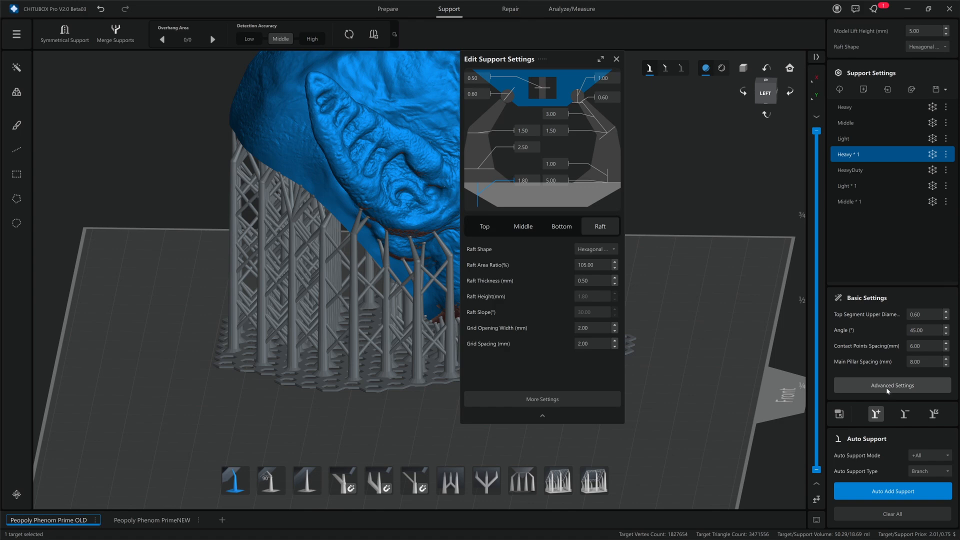
click(586, 400)
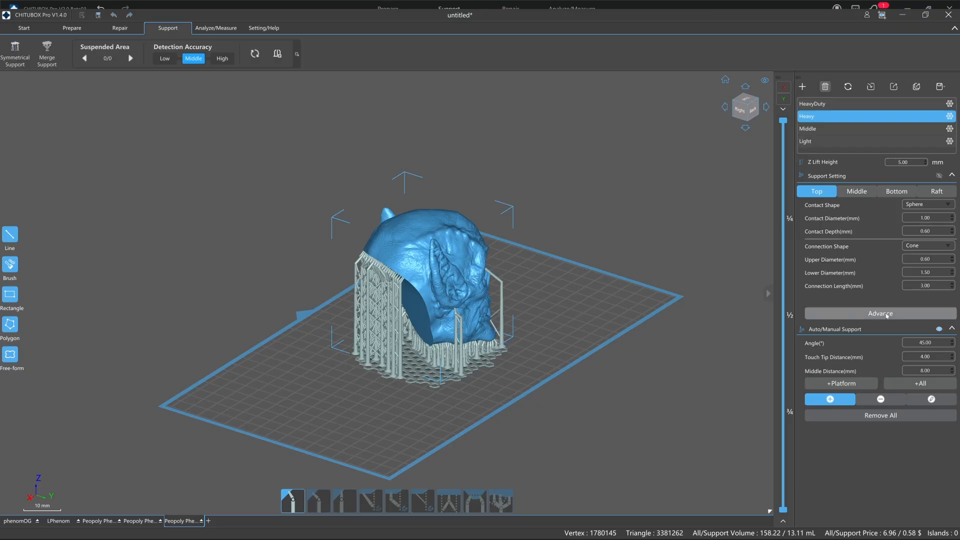
click(886, 315)
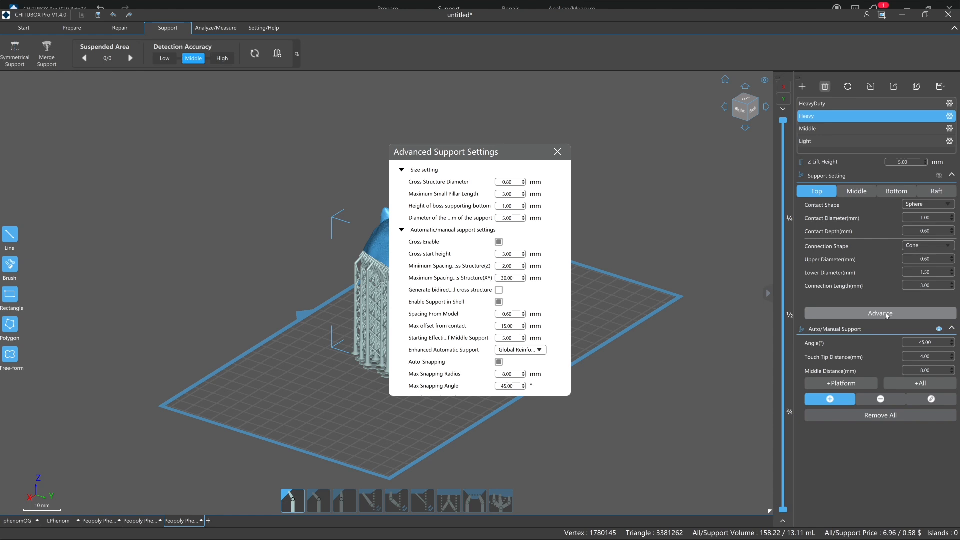
In CHITUBOX Pro V2.0, compare the Heavy * 1 profile's bottom, raft and middle support settings with the middle settings of the Heavy and Middle profiles
click(557, 152)
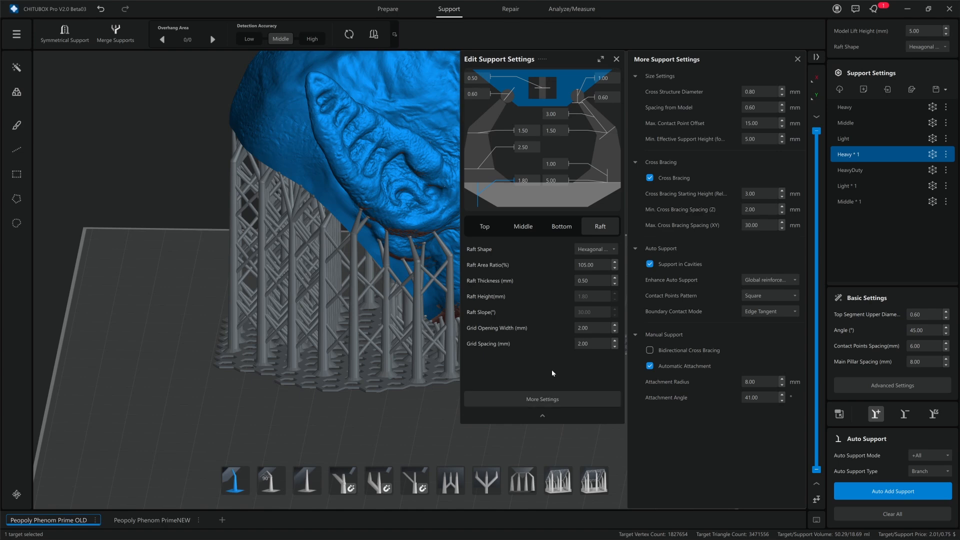
click(562, 226)
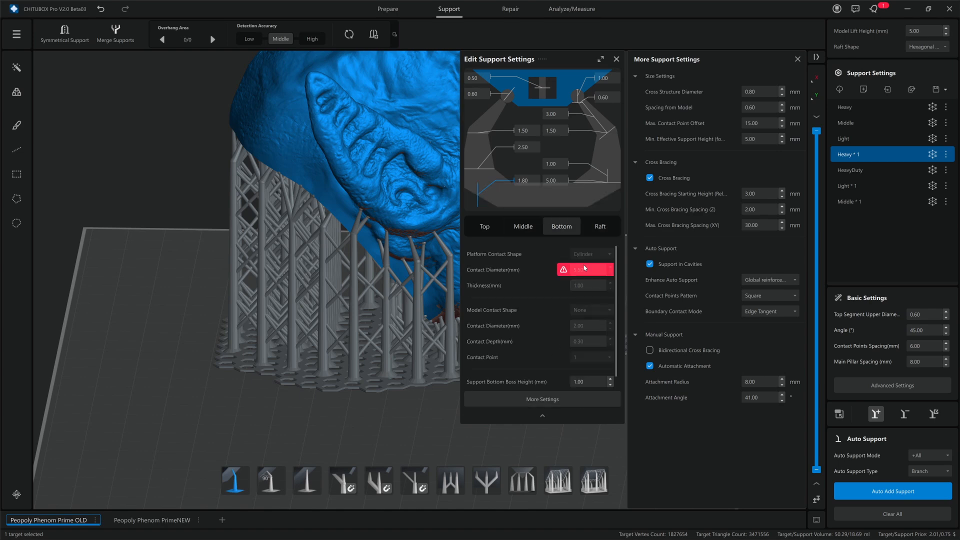
mouse_move(586, 274)
click(601, 232)
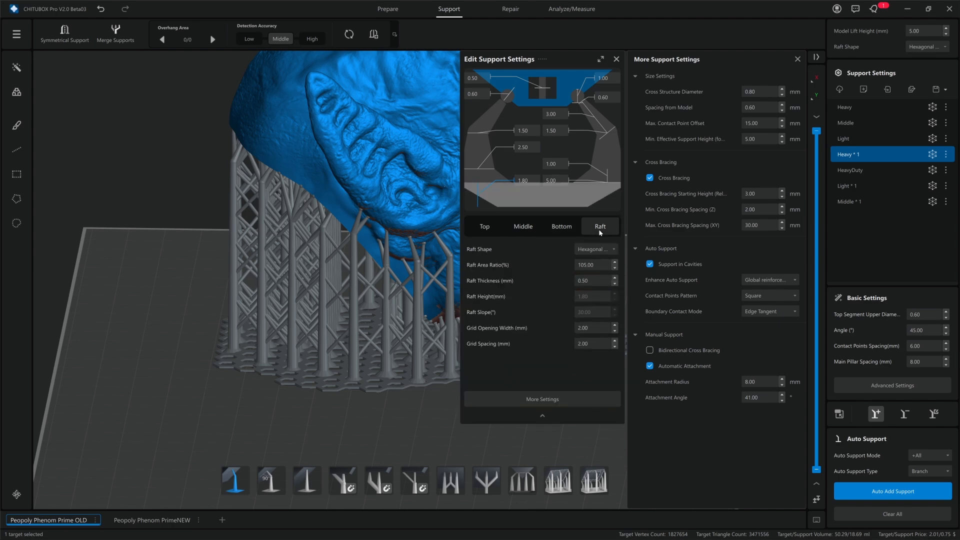
click(565, 231)
click(520, 230)
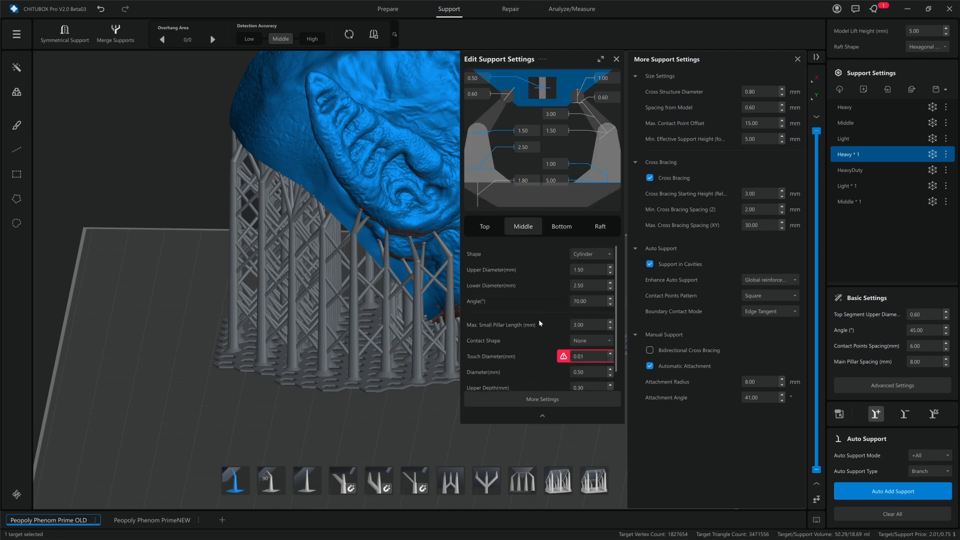
scroll(540, 323, down, 1)
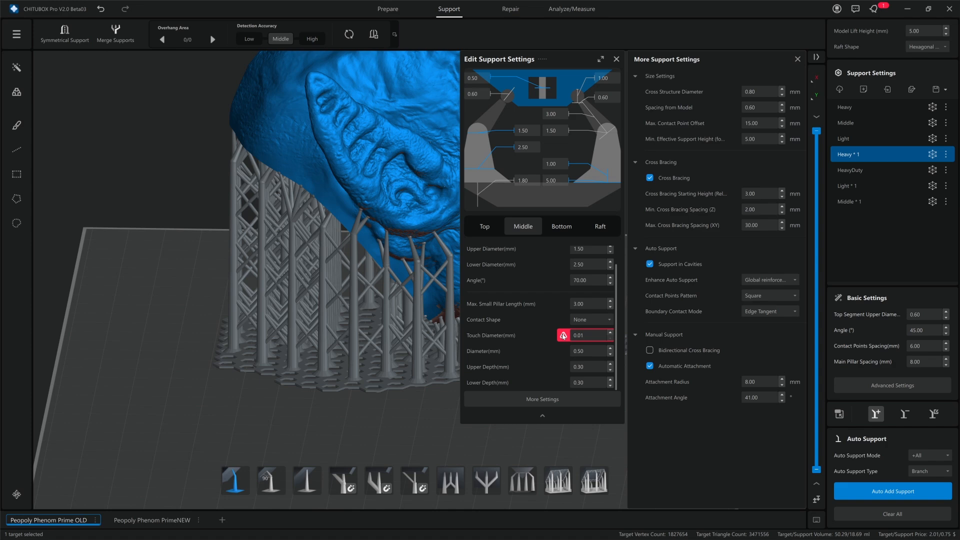
click(848, 111)
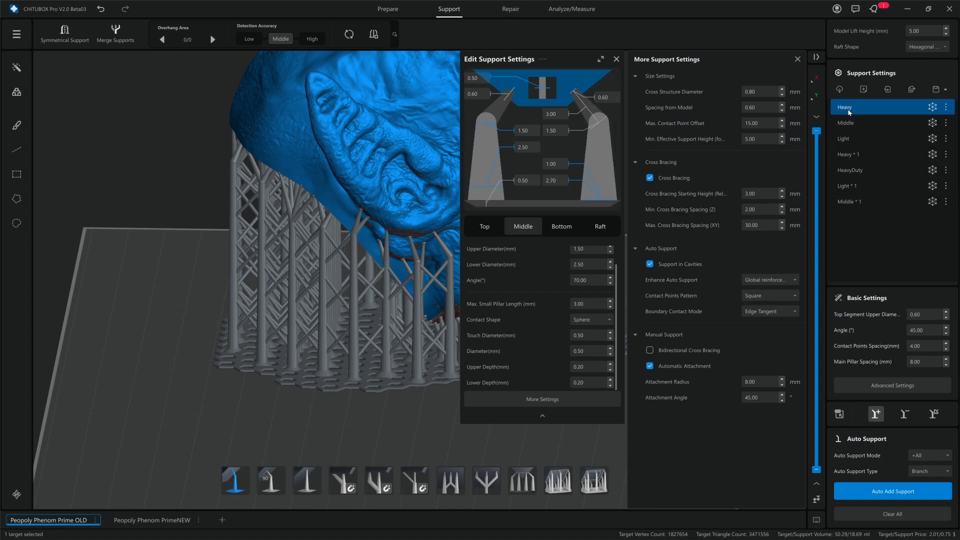
click(848, 123)
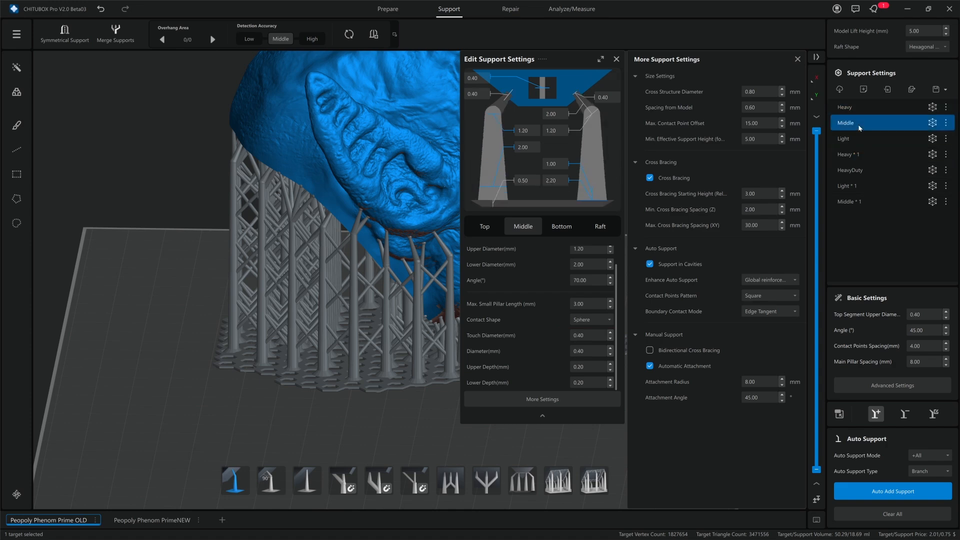
click(849, 155)
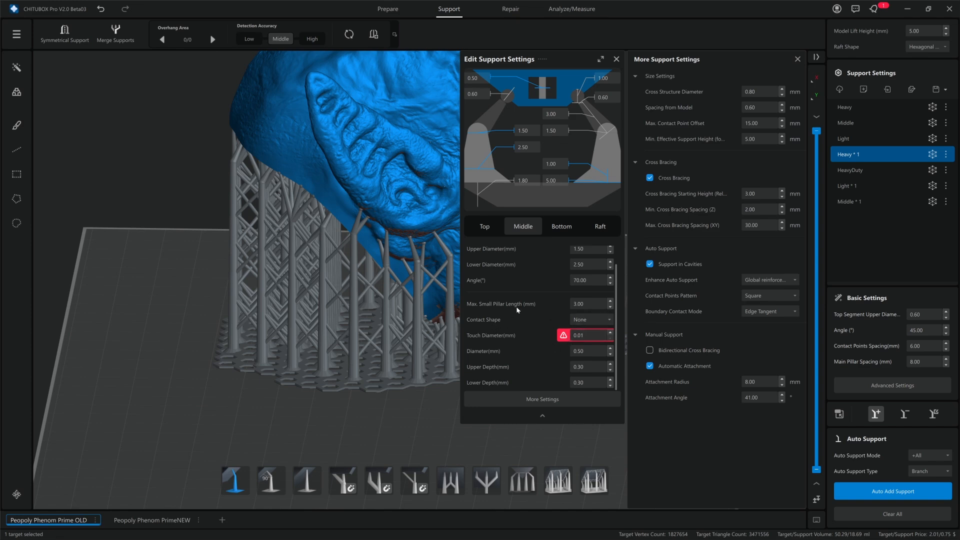
Set the Heavy * 1 profile's middle contact shape to Sphere and its touch diameter to 0.10 mm
click(585, 320)
click(592, 330)
double_click(580, 335)
text(1)
key(Return)
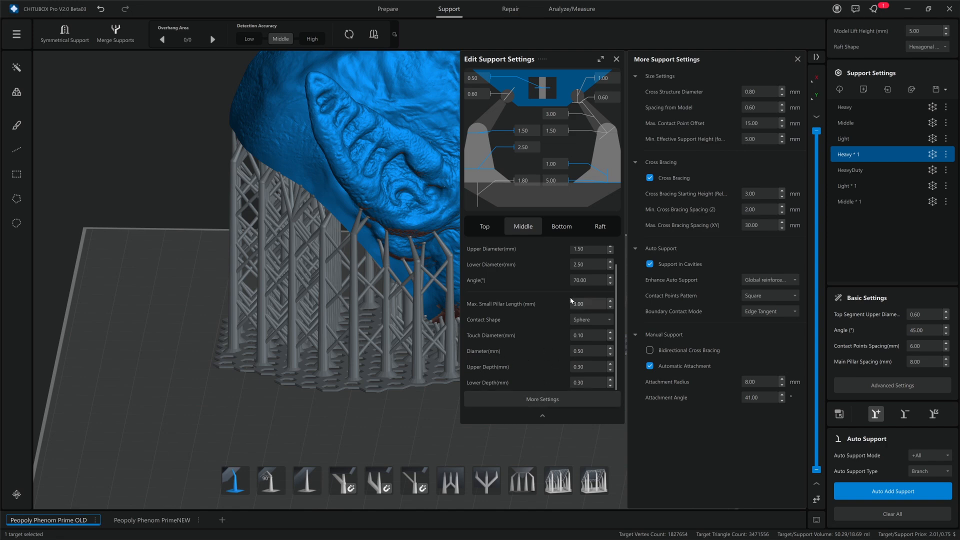
Compare the Heavy * 1 profile's top, middle and additional support settings with the Heavy profile's advanced support settings in CHITUBOX Pro V1.4.0
click(493, 226)
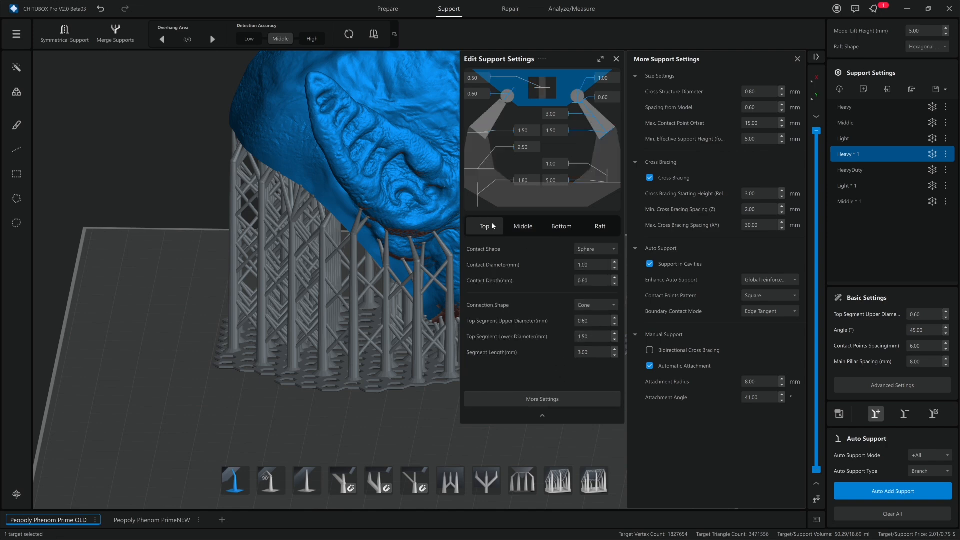
click(518, 227)
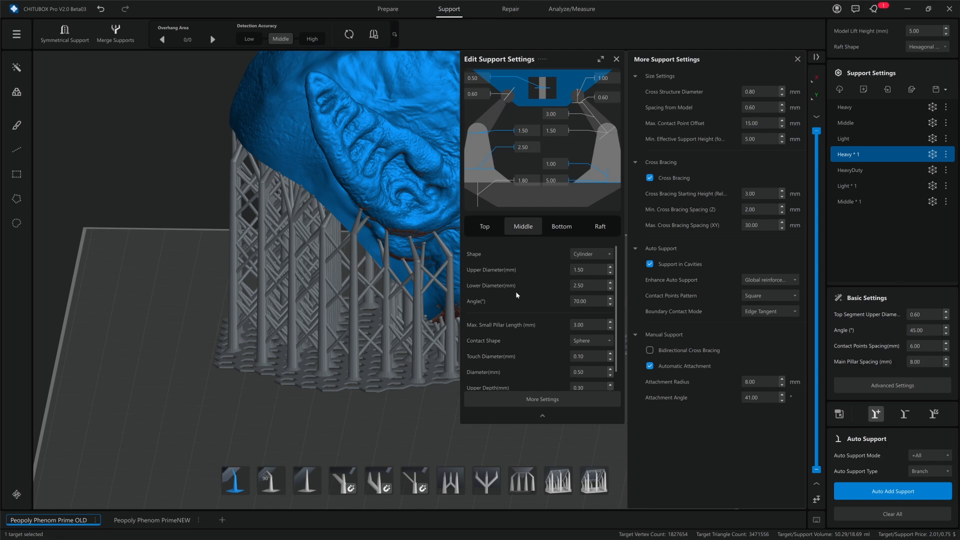
scroll(516, 294, down, 1)
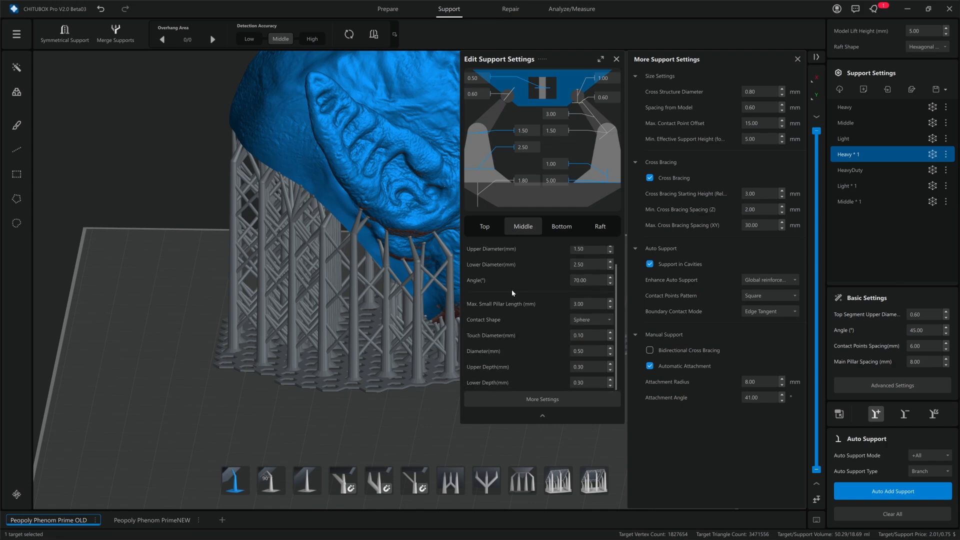
click(553, 404)
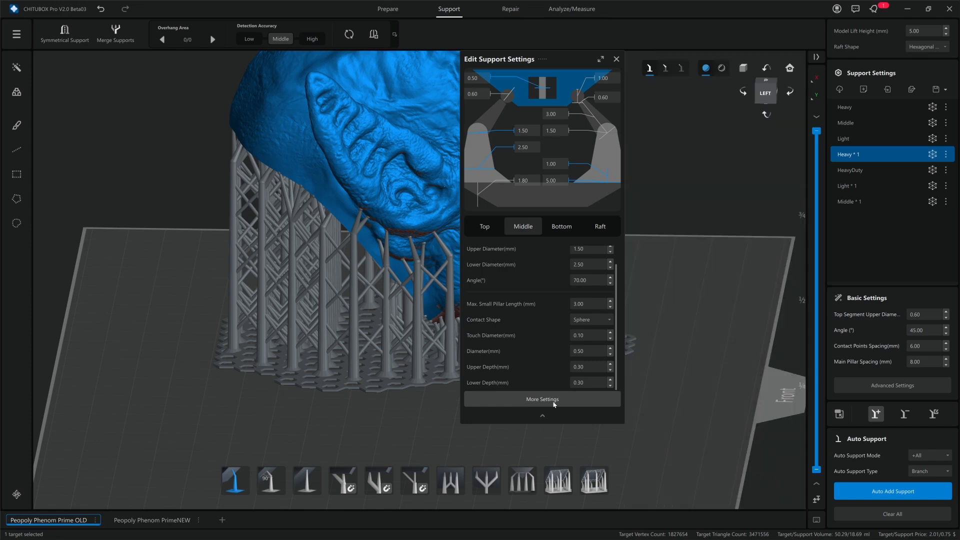
click(553, 404)
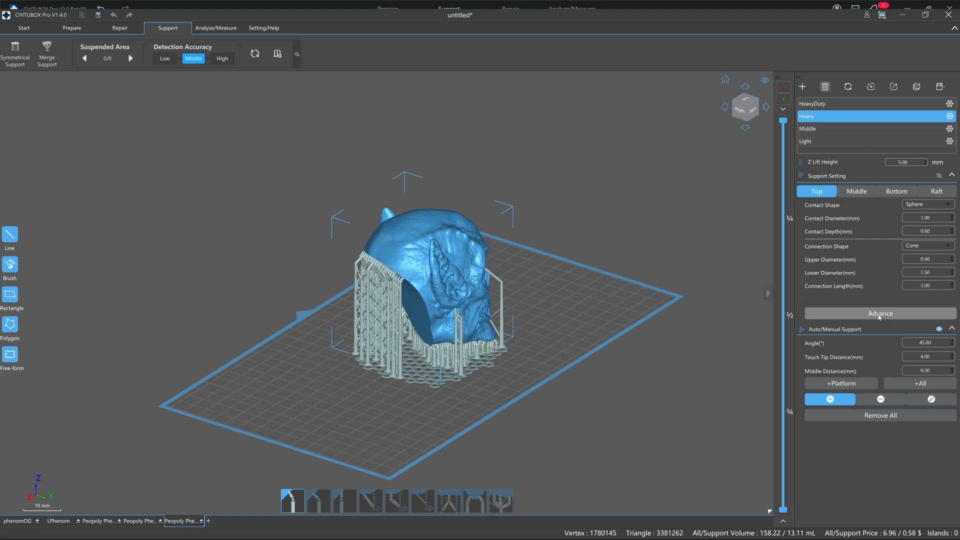
click(879, 313)
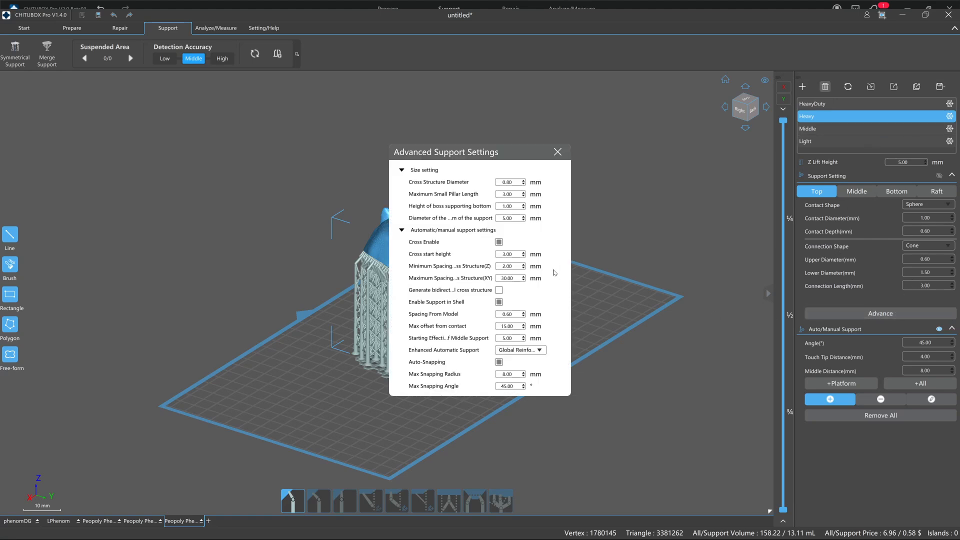
scroll(553, 273, down, 1)
scroll(553, 272, up, 1)
click(557, 152)
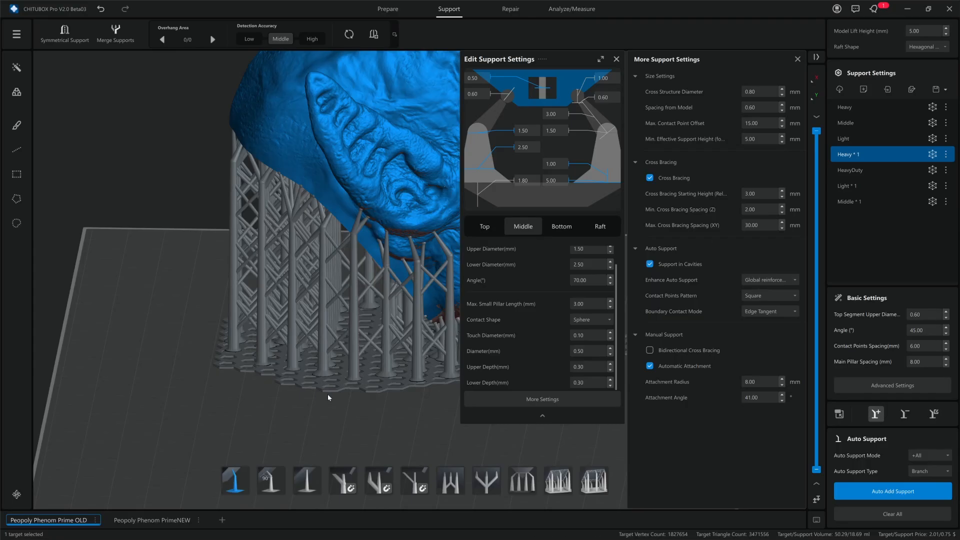
Close the support settings in CHITUBOX Pro V2.0 and inspect the generated supports along the head's ear, face and base
right_drag(328, 394, 334, 430)
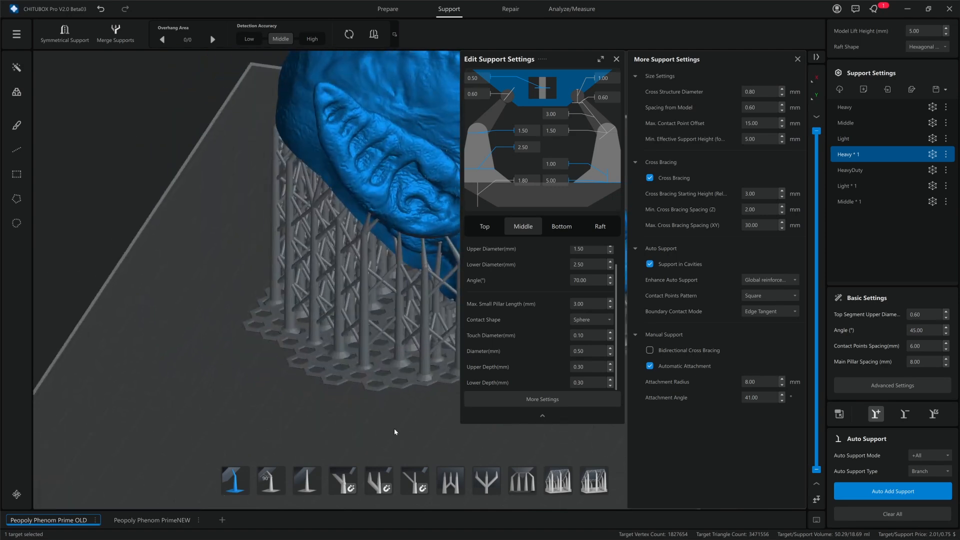
click(616, 58)
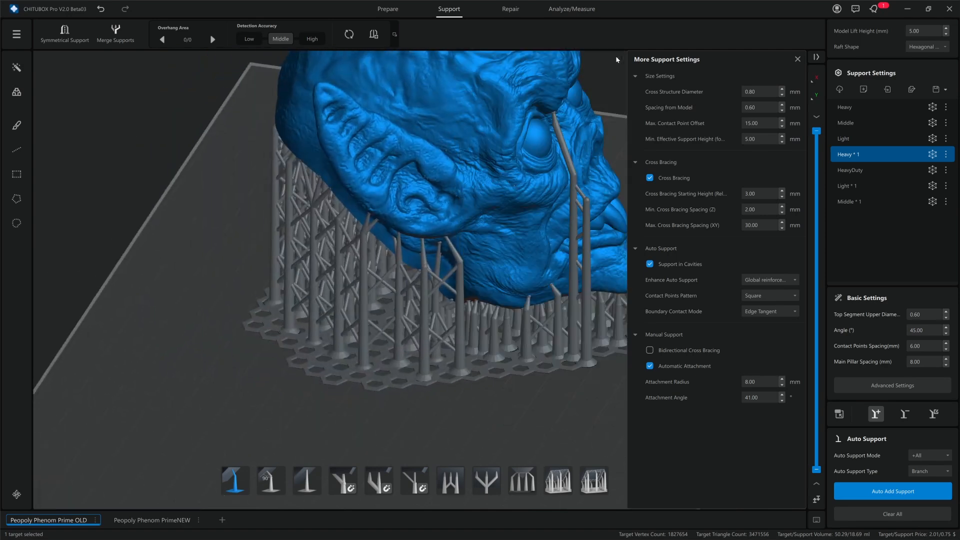
click(797, 59)
middle_drag(686, 233, 683, 268)
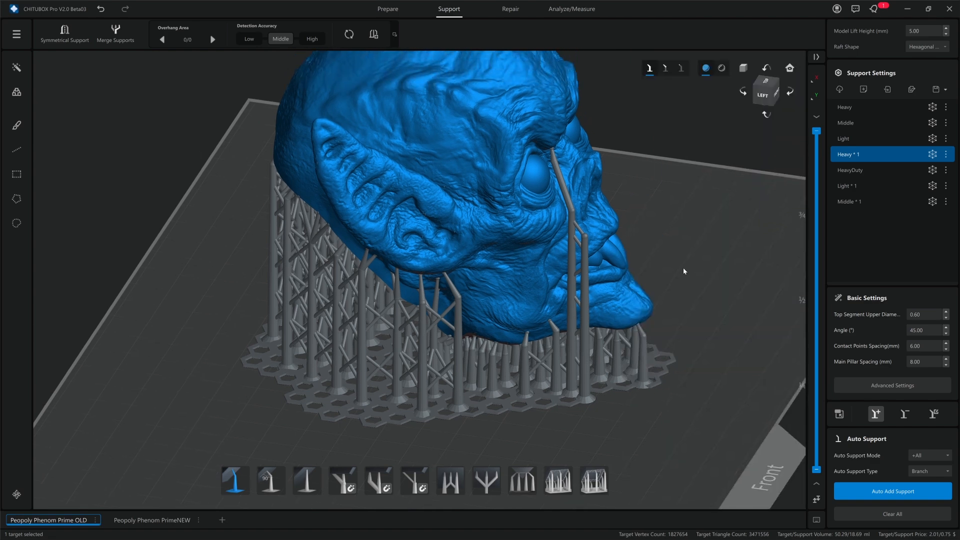
scroll(683, 268, down, 2)
right_drag(682, 268, 625, 348)
mouse_move(662, 373)
right_down()
mouse_move(654, 374)
mouse_move(666, 337)
mouse_move(680, 352)
mouse_move(685, 336)
mouse_move(681, 259)
mouse_move(673, 336)
mouse_move(694, 325)
mouse_move(683, 367)
mouse_move(698, 369)
mouse_move(691, 337)
mouse_move(692, 352)
mouse_move(670, 376)
right_up()
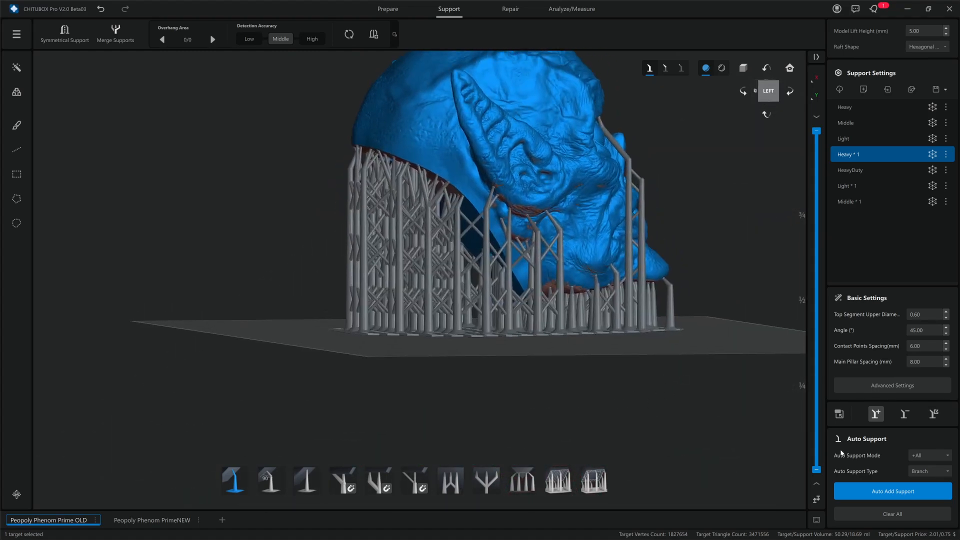
Clear all supports from the head and generate Branch-type +All auto supports with the Heavy profile
click(892, 514)
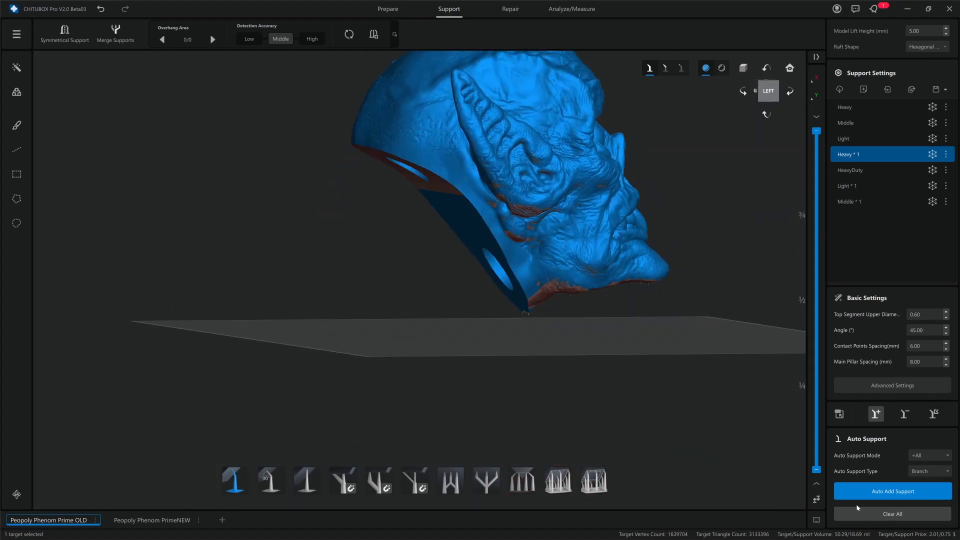
click(849, 107)
middle_drag(696, 202, 644, 265)
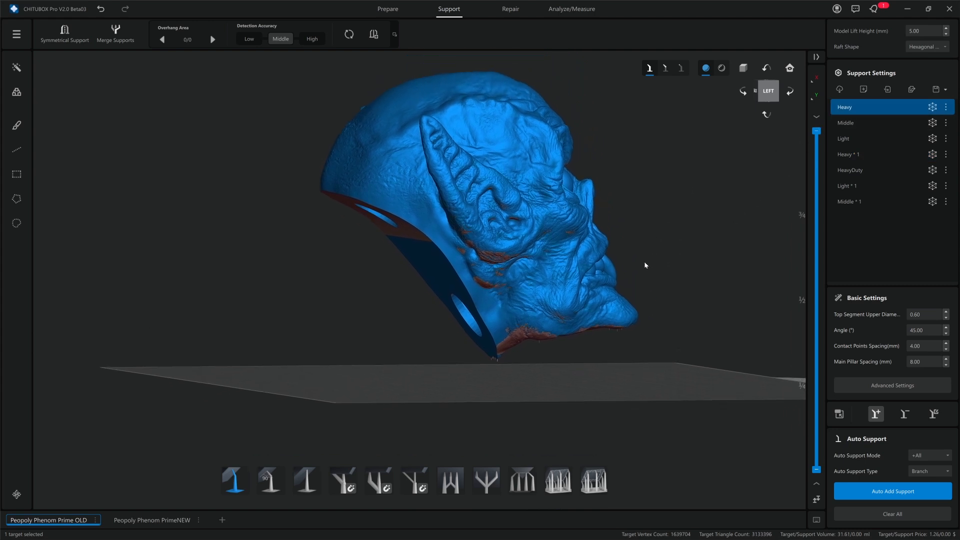
click(892, 492)
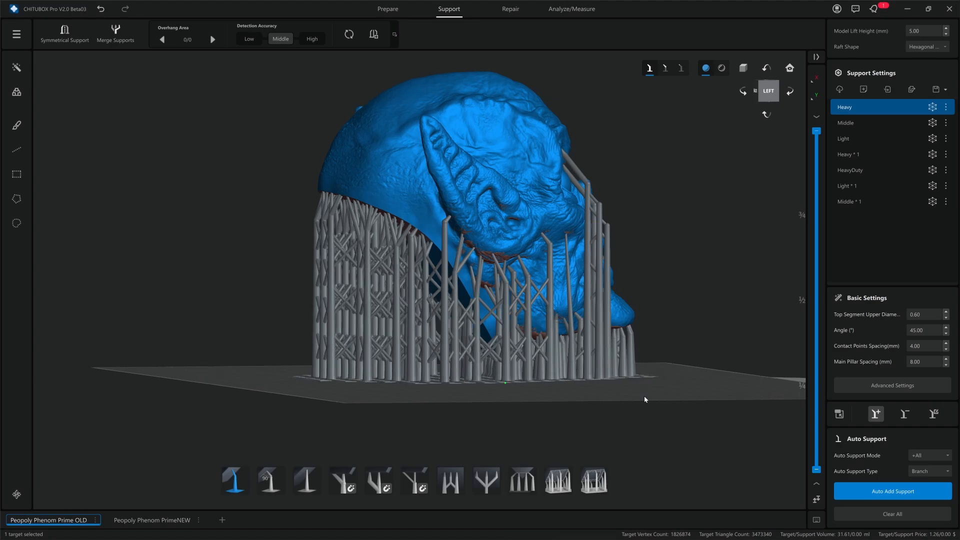
right_drag(644, 397, 626, 413)
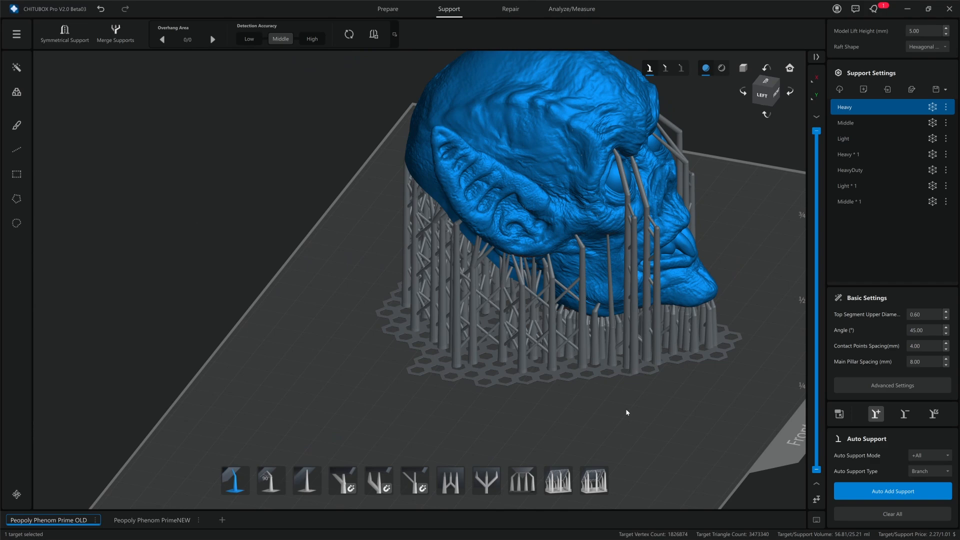
Try the Skate and bottom-connection raft shapes on the head's supports, and finish with the raft shape set to None
click(935, 48)
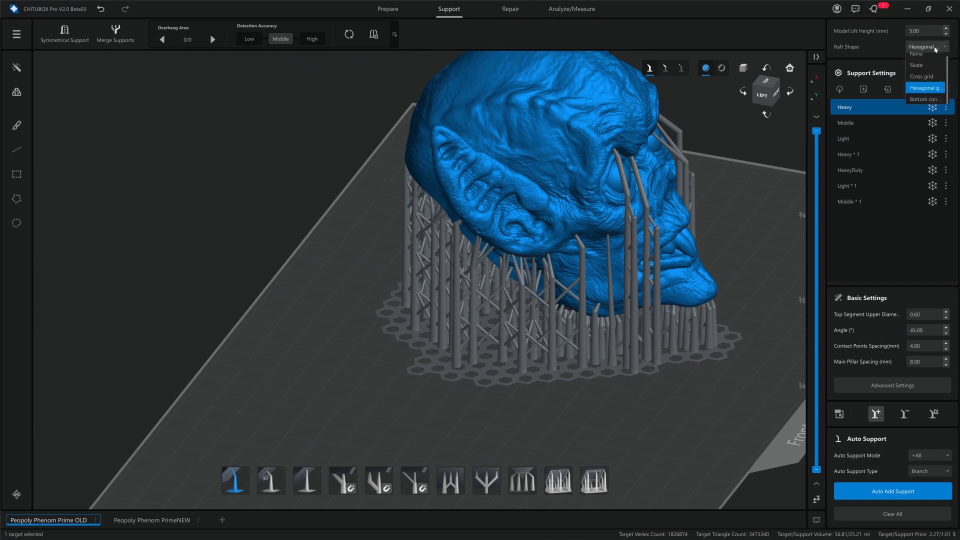
click(920, 67)
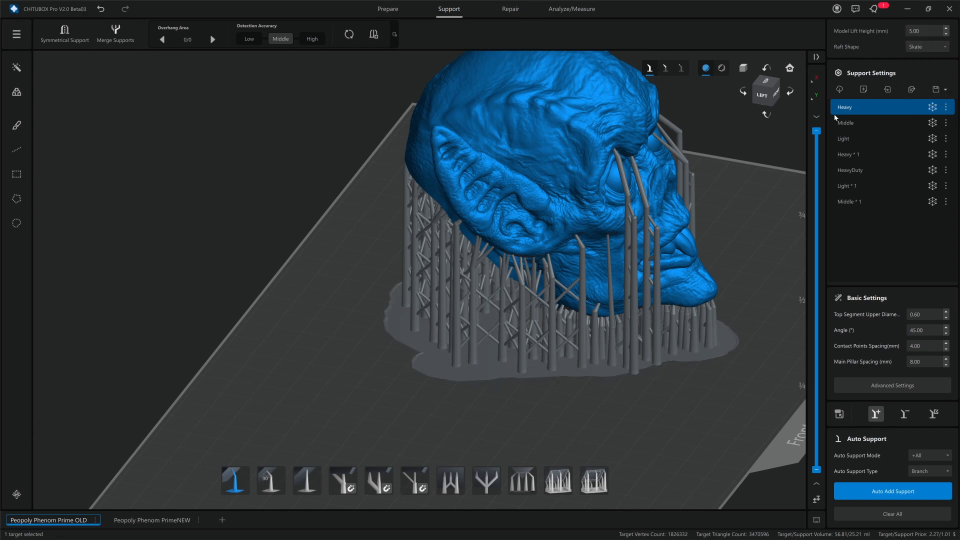
click(935, 48)
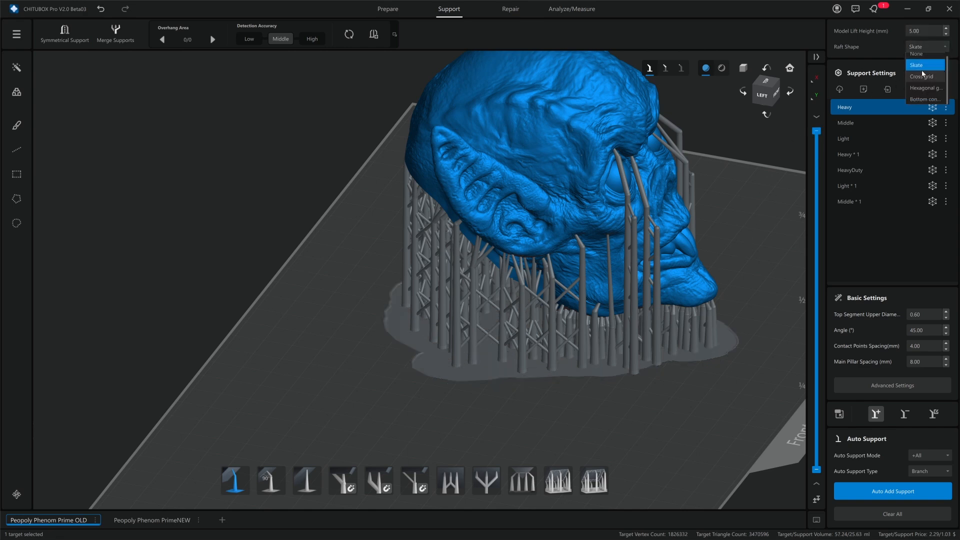
click(922, 99)
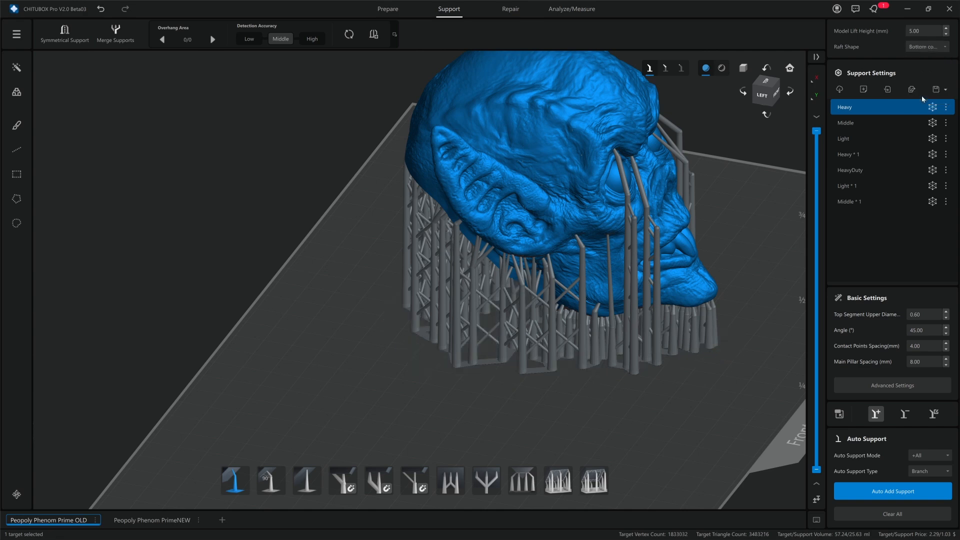
click(925, 47)
click(928, 61)
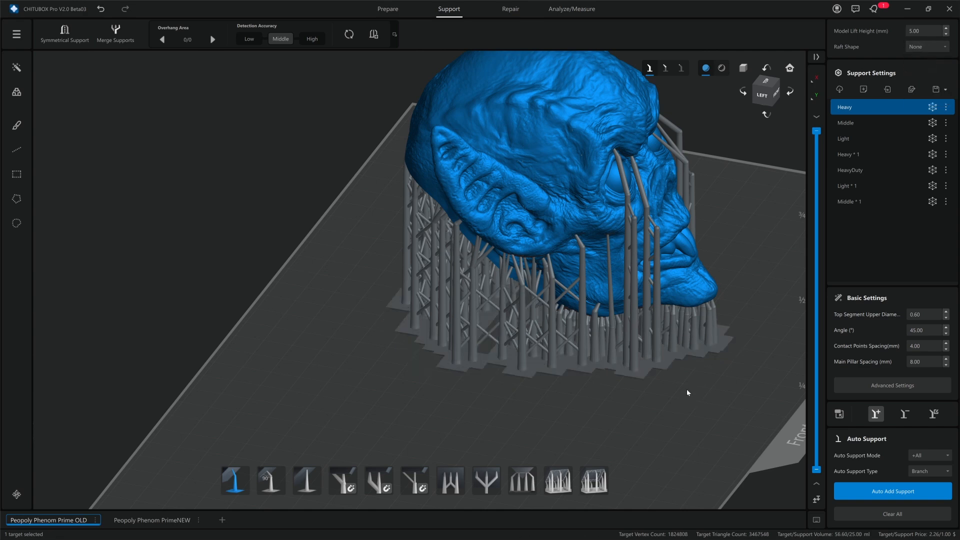
mouse_move(684, 393)
mouse_down()
mouse_move(687, 373)
mouse_move(699, 391)
mouse_move(685, 397)
mouse_up()
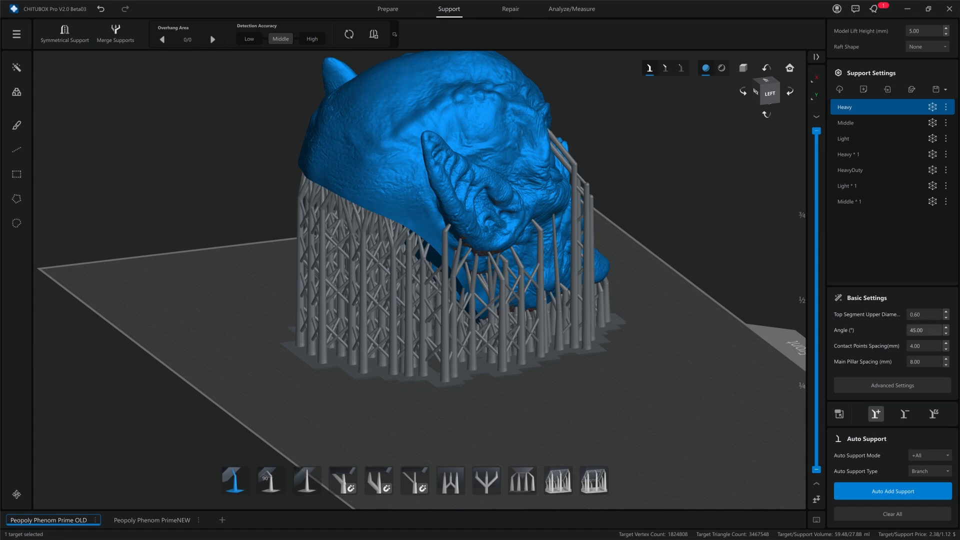
Set the Heavy profile's angle to 20°, clear the existing supports and regenerate Branch-type +All auto supports on the head
double_click(923, 330)
text(20)
key(Return)
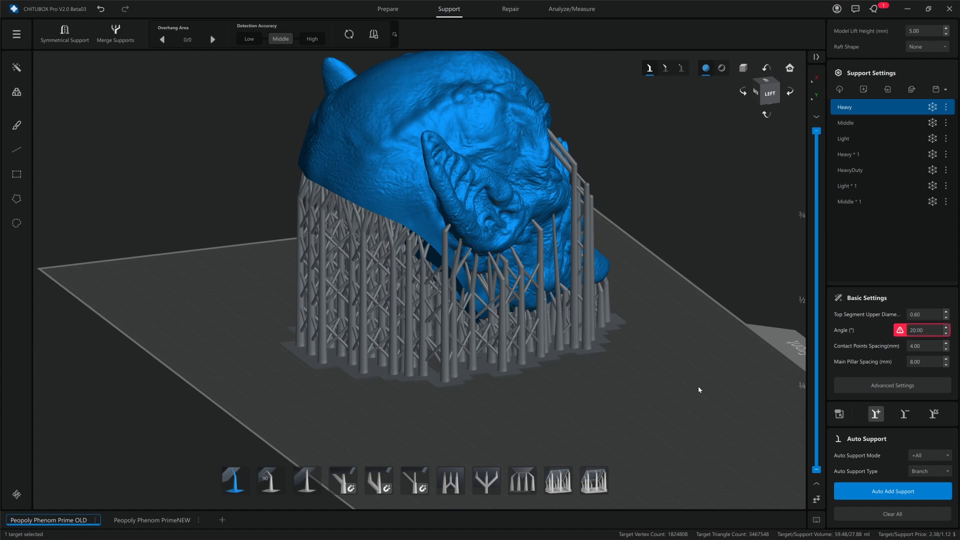
mouse_move(667, 396)
right_down()
mouse_move(680, 376)
mouse_move(670, 379)
right_up()
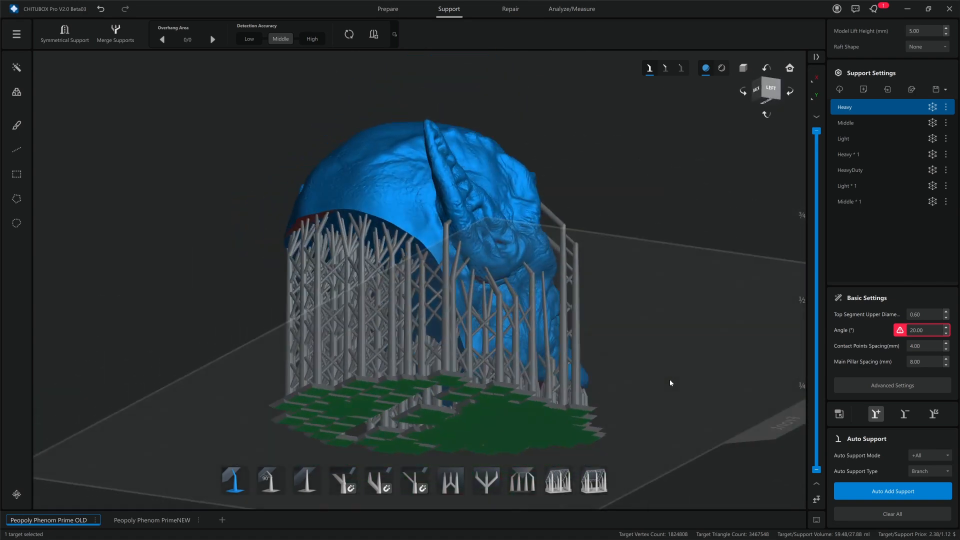
middle_drag(670, 379, 691, 310)
right_drag(691, 313, 687, 340)
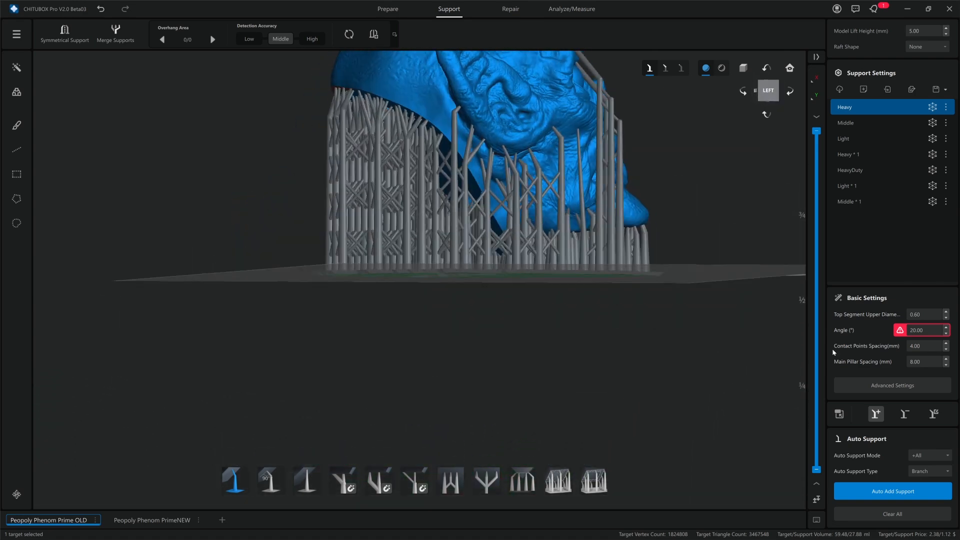
click(892, 514)
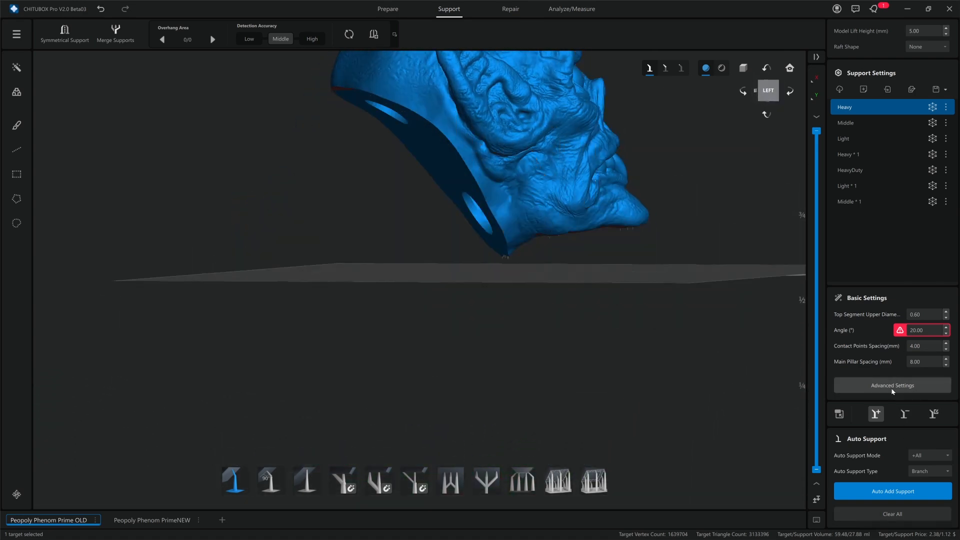
click(893, 490)
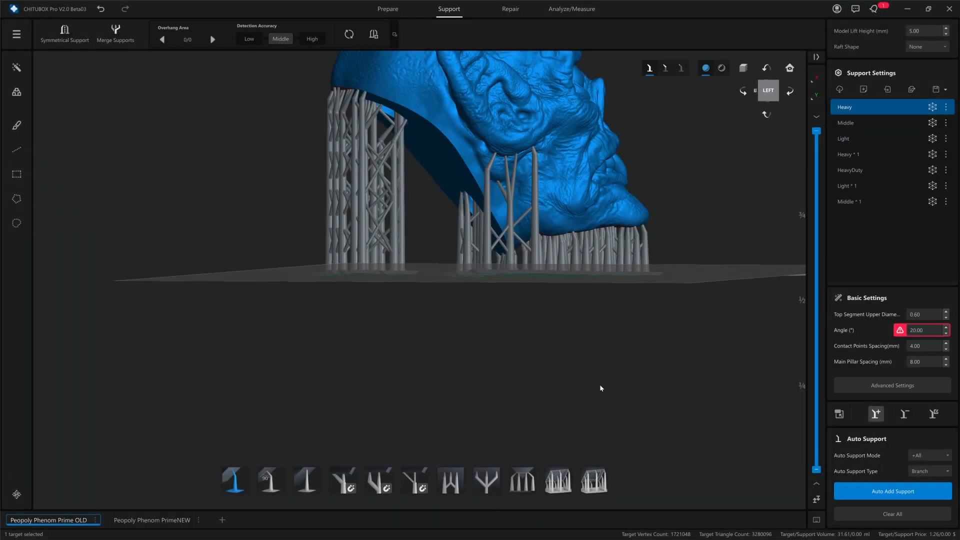
Clear all supports from the head and examine the highlighted overhang areas on its base and chin
right_drag(599, 386, 530, 370)
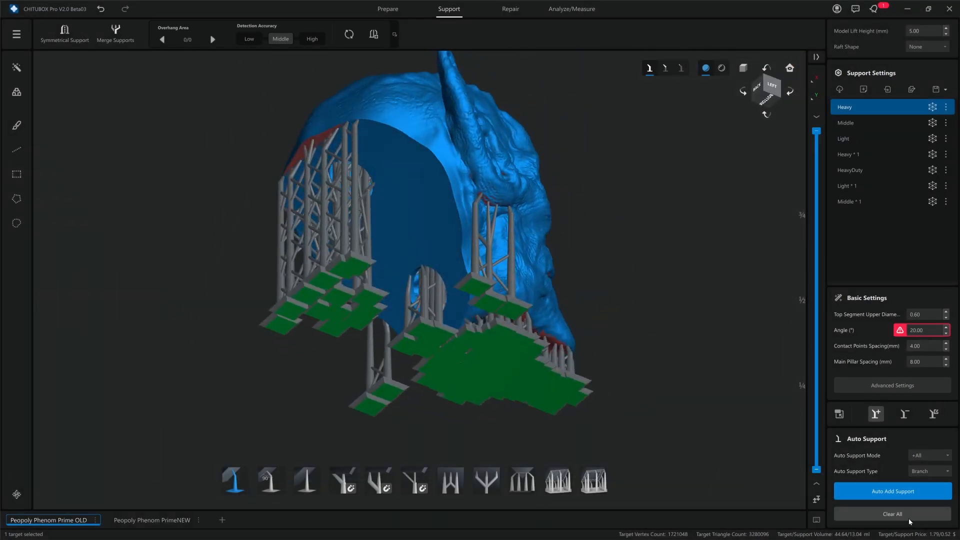
click(892, 514)
right_drag(503, 302, 719, 314)
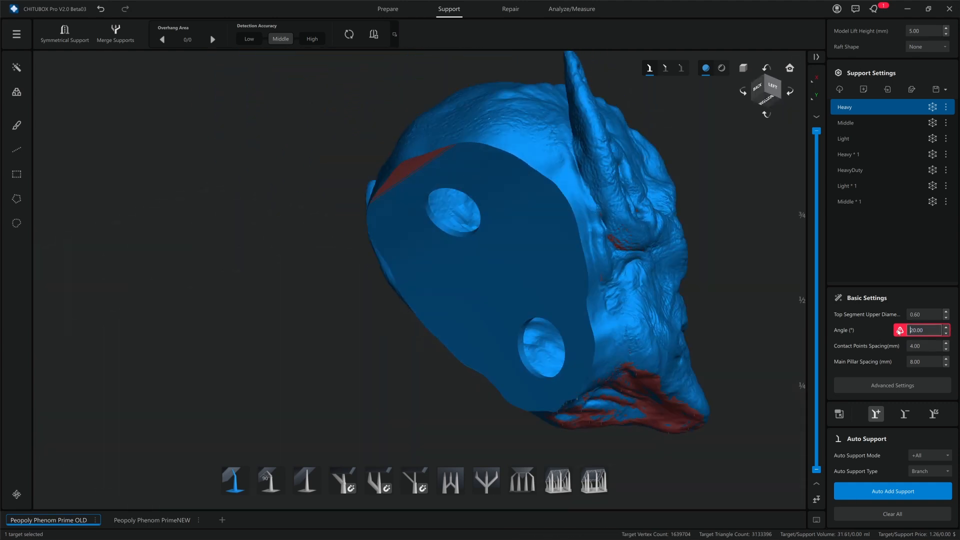
double_click(915, 330)
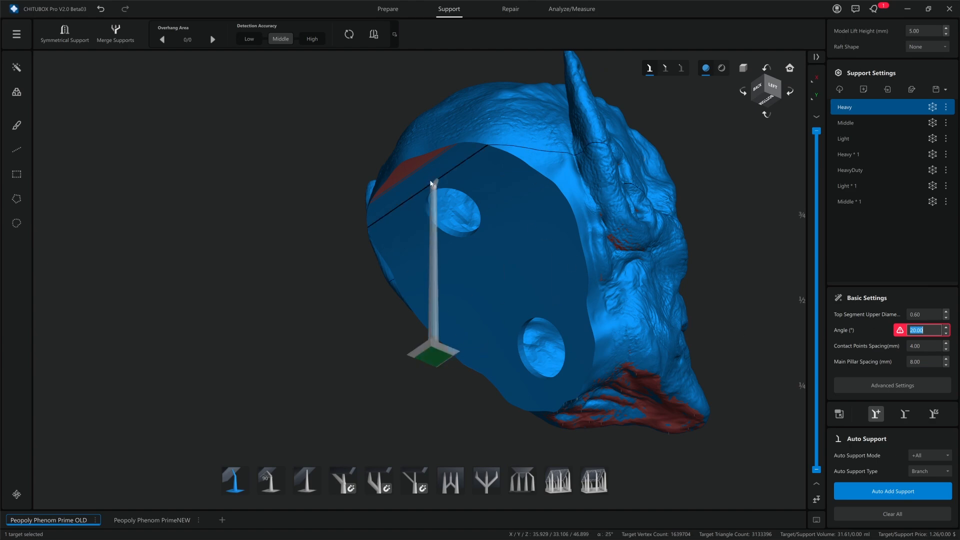
scroll(421, 188, up, 2)
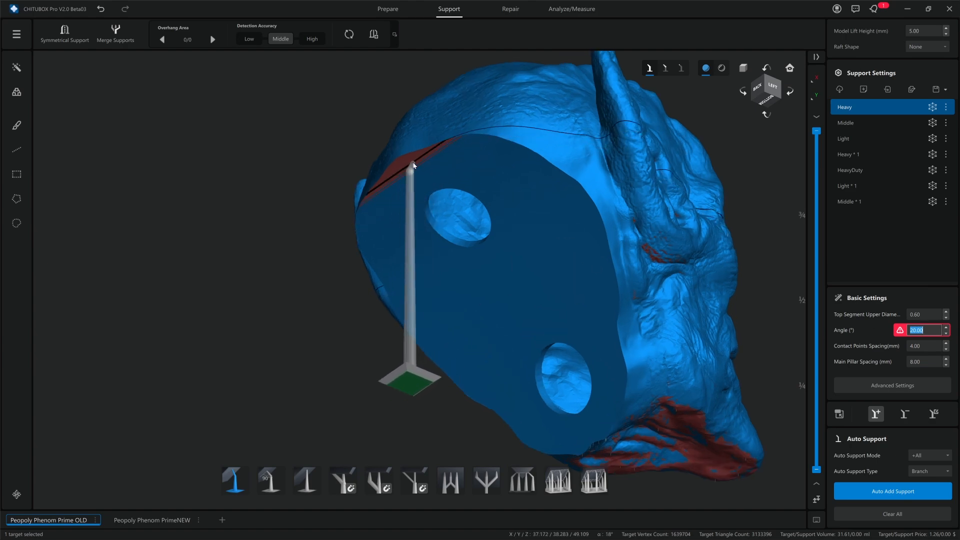
middle_drag(703, 351, 623, 263)
drag(681, 327, 615, 242)
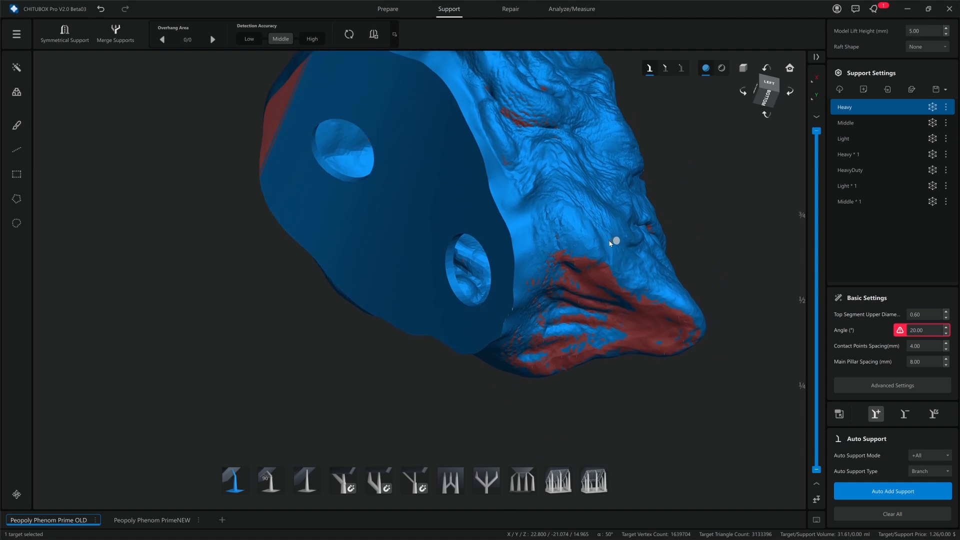
Compare the head's overhang highlighting with the Heavy profile's angle set to 10°, 45°, 20° and finally 30°
click(934, 326)
text(10)
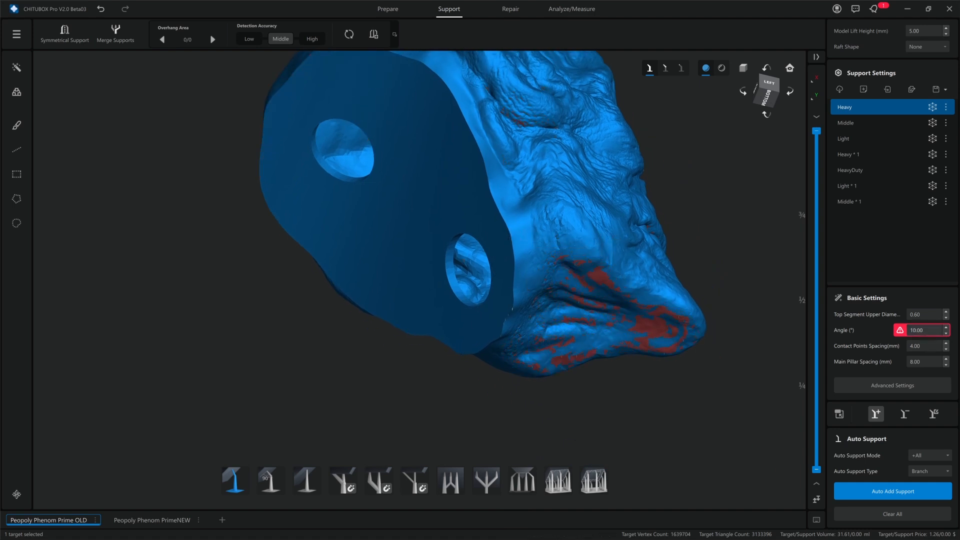
double_click(925, 330)
text(45)
key(Return)
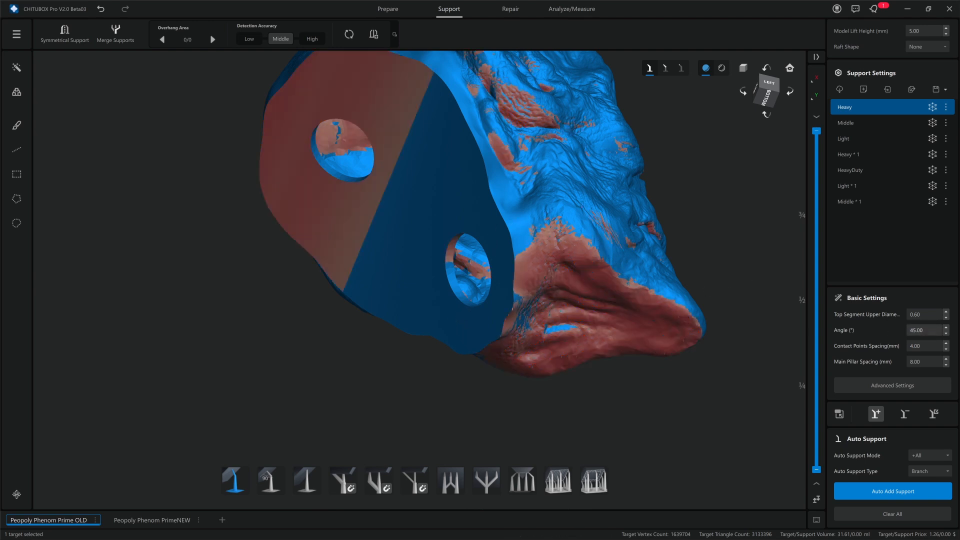
text(20)
key(Return)
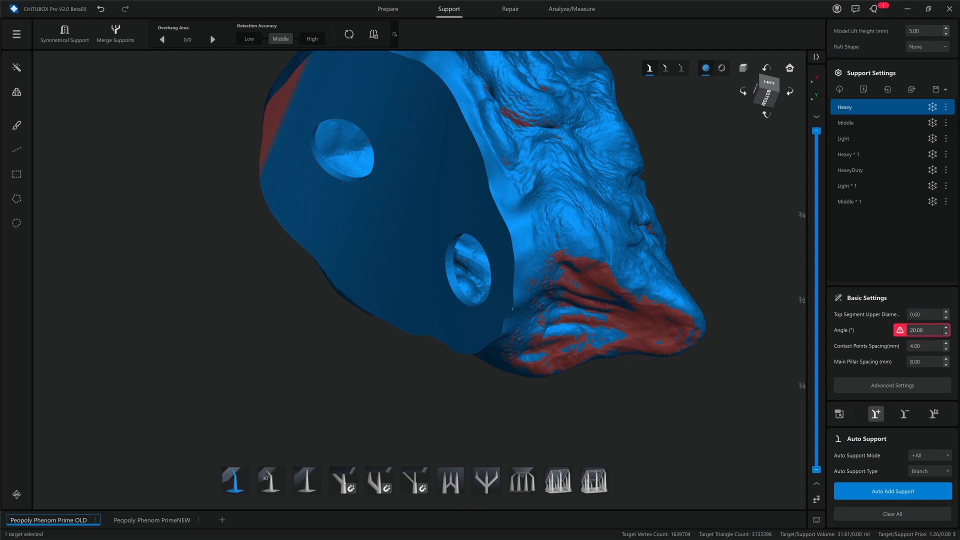
double_click(932, 329)
text(30)
key(Return)
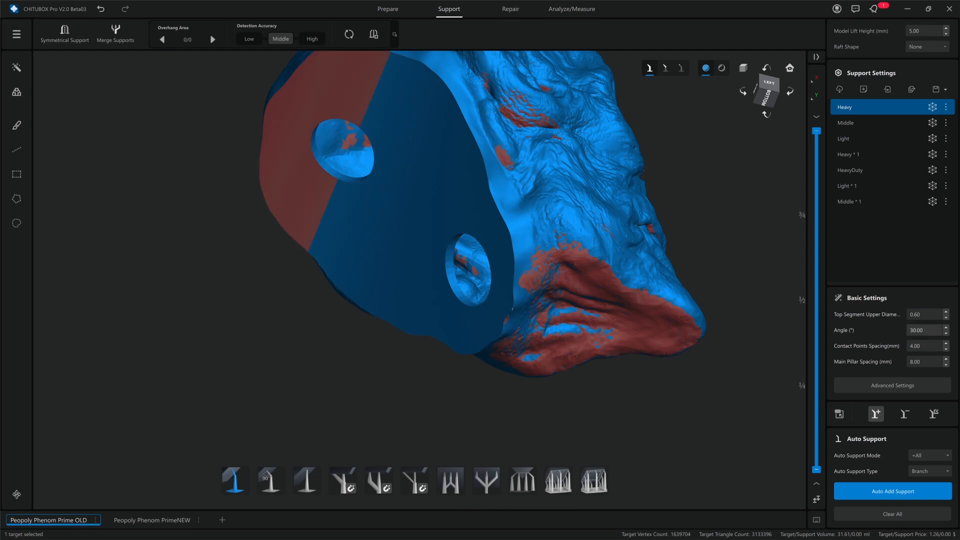
Set the Heavy profile's angle to 10° and back to 30°, comparing the overhang areas on the chin, base and ear
double_click(914, 330)
drag(924, 331, 907, 331)
click(925, 330)
right_drag(759, 214, 754, 231)
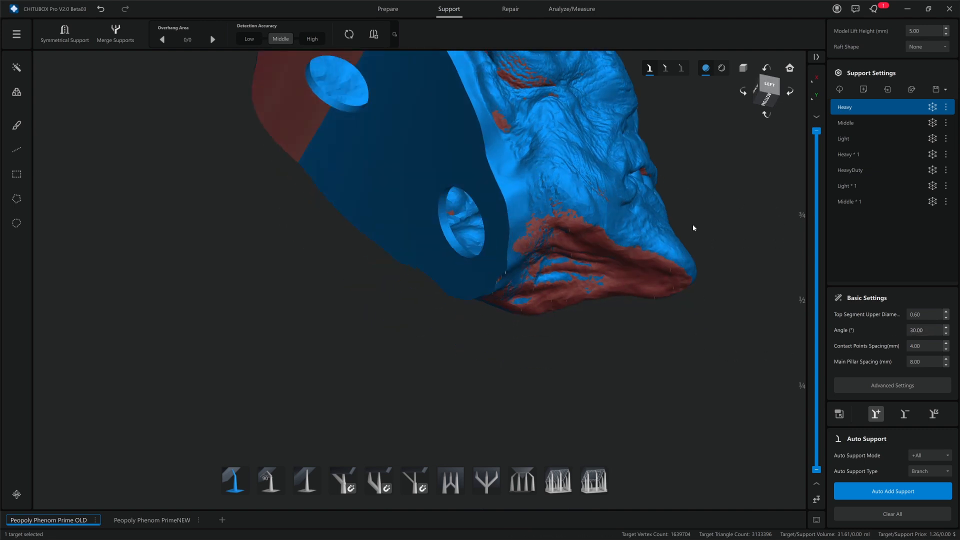
right_drag(692, 228, 699, 291)
click(920, 330)
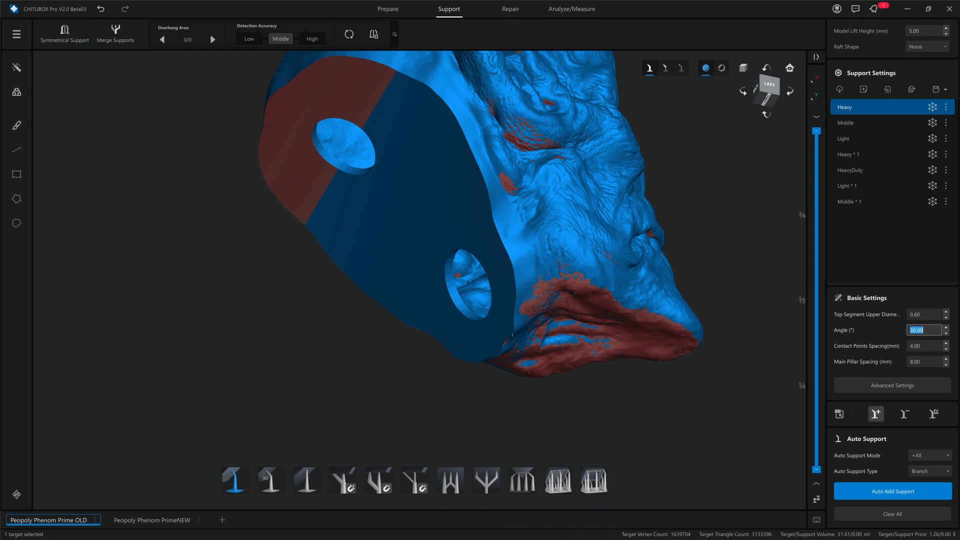
text(10)
key(Return)
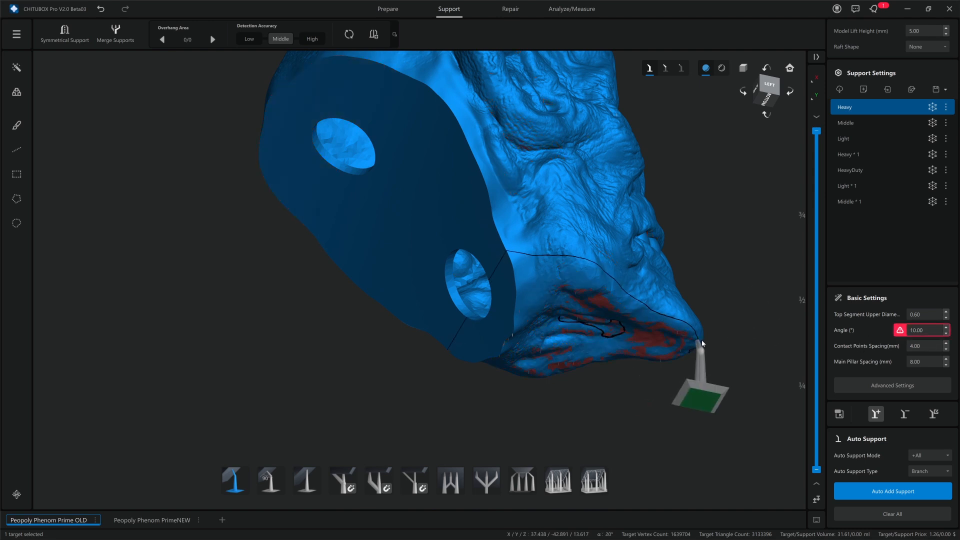
click(919, 330)
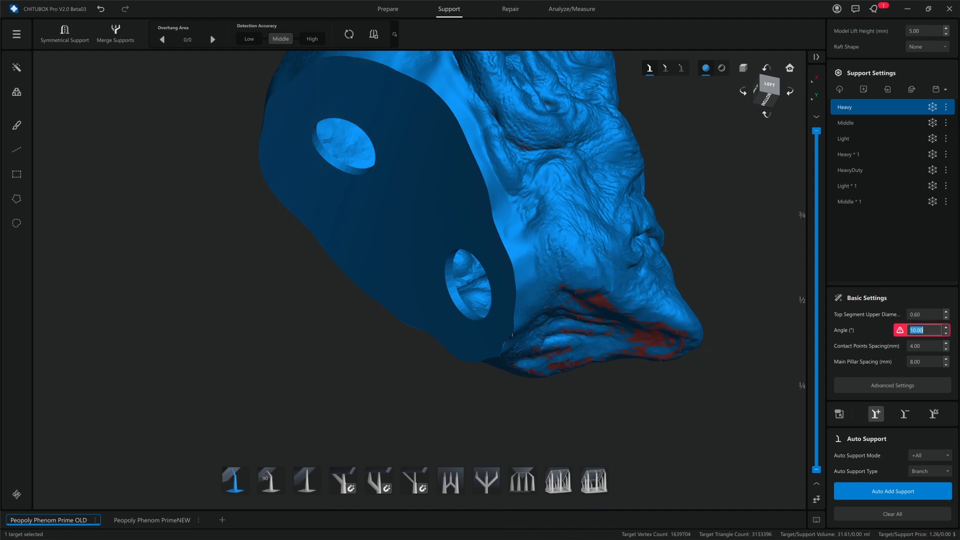
text(30)
key(Return)
scroll(652, 267, down, 2)
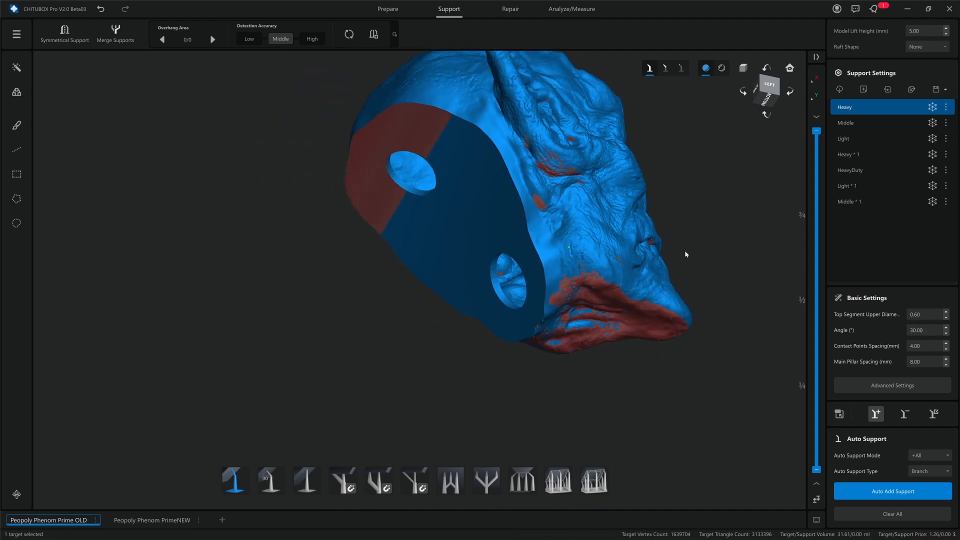
drag(685, 254, 688, 237)
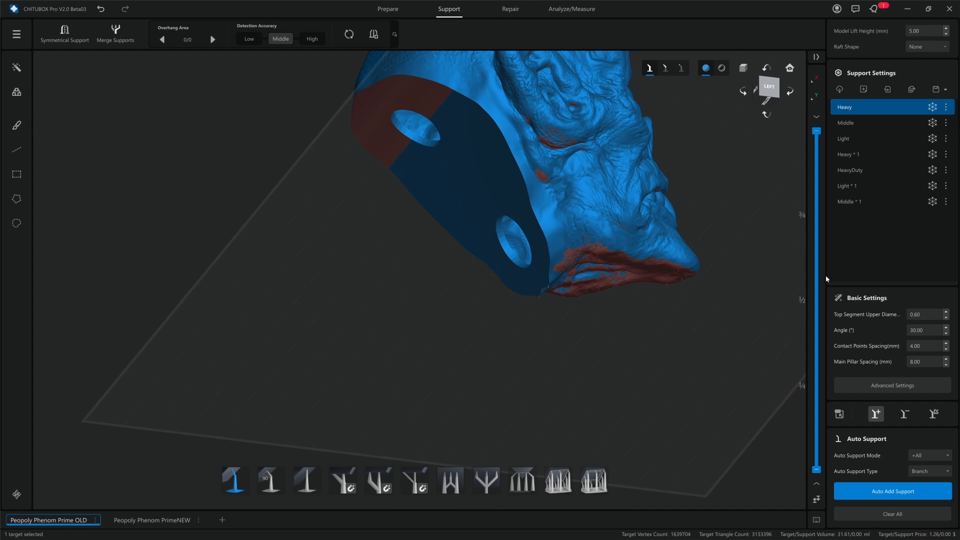
drag(735, 205, 698, 273)
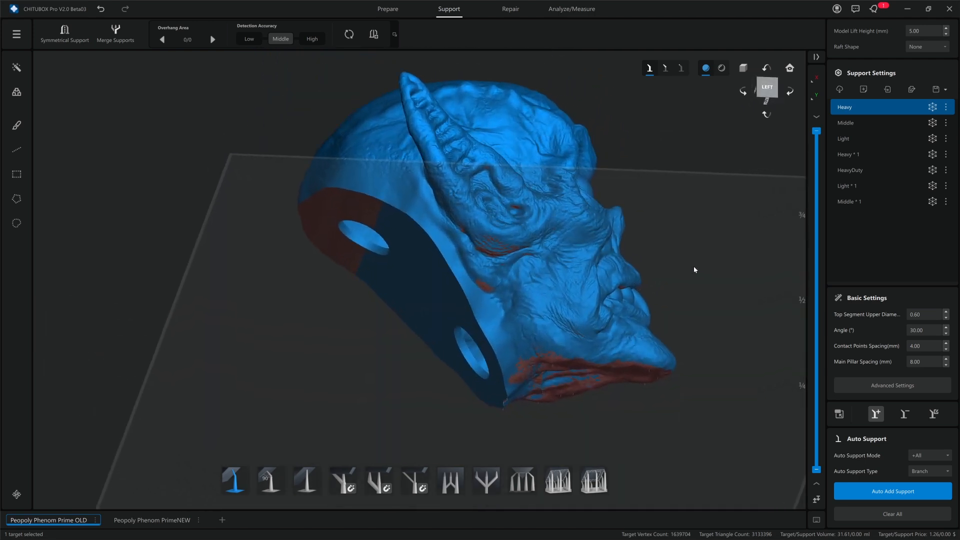
Set the Heavy profile's angle to 45°, generate Branch-type +All auto supports on the head and inspect them from several sides
double_click(920, 330)
text(45)
key(Return)
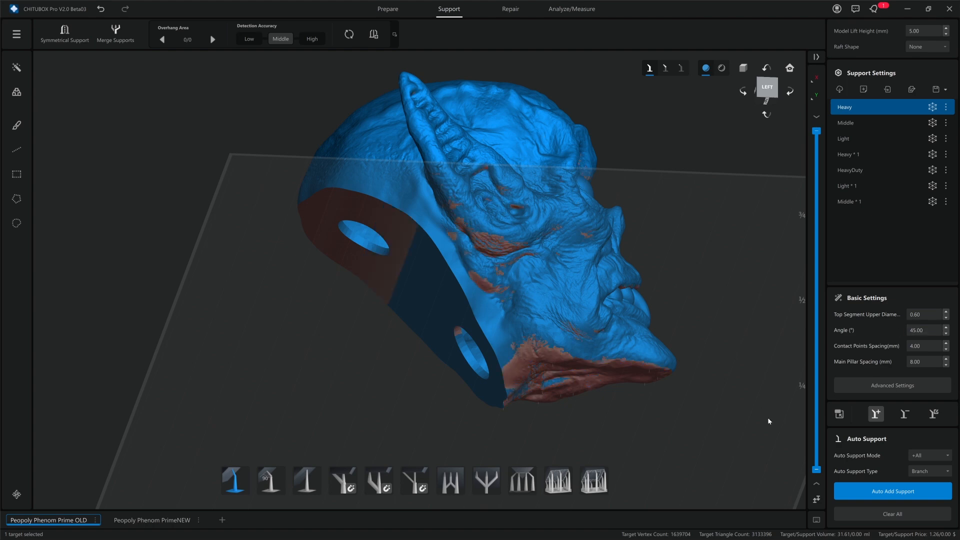
click(892, 491)
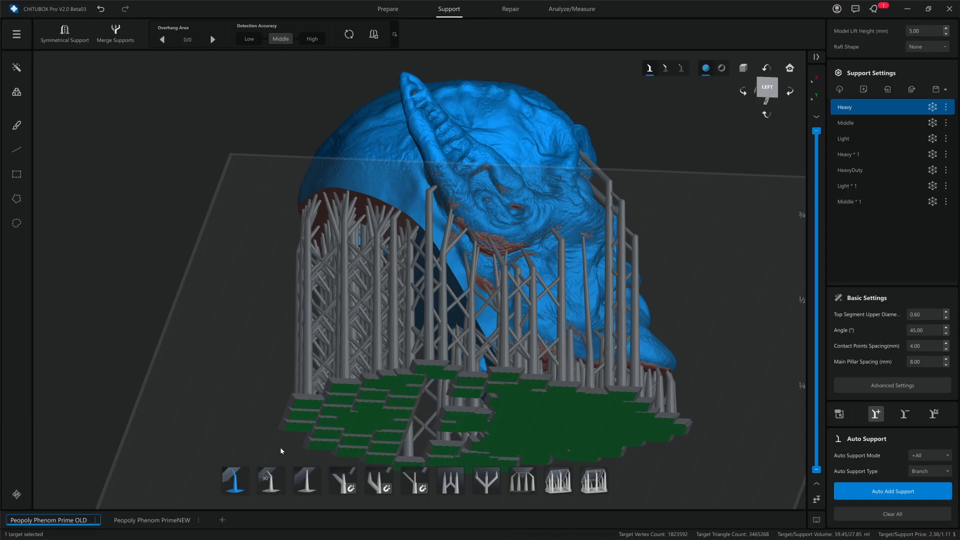
right_drag(653, 480, 655, 400)
right_click(718, 410)
click(688, 454)
scroll(698, 436, down, 3)
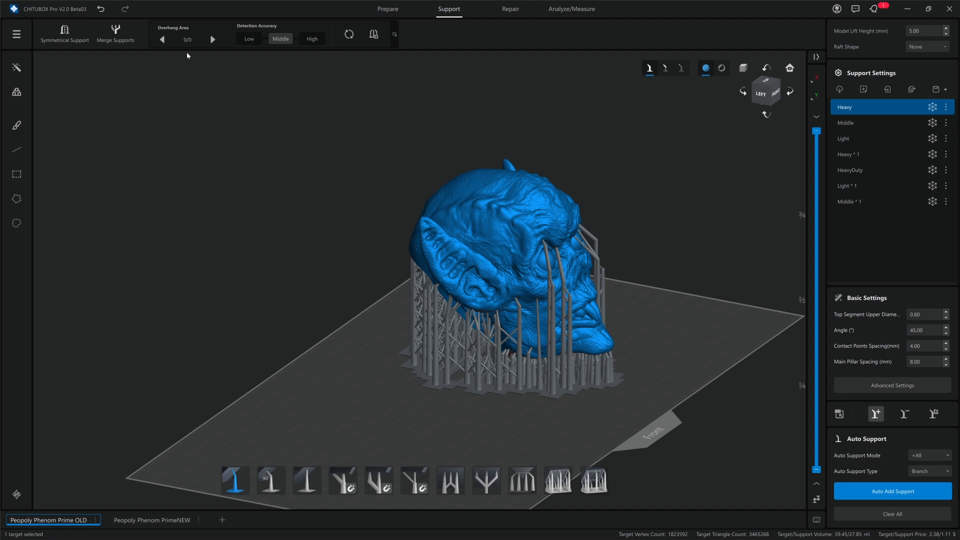
Return to the Prepare workspace and save the supported head project as h_head_00
click(392, 15)
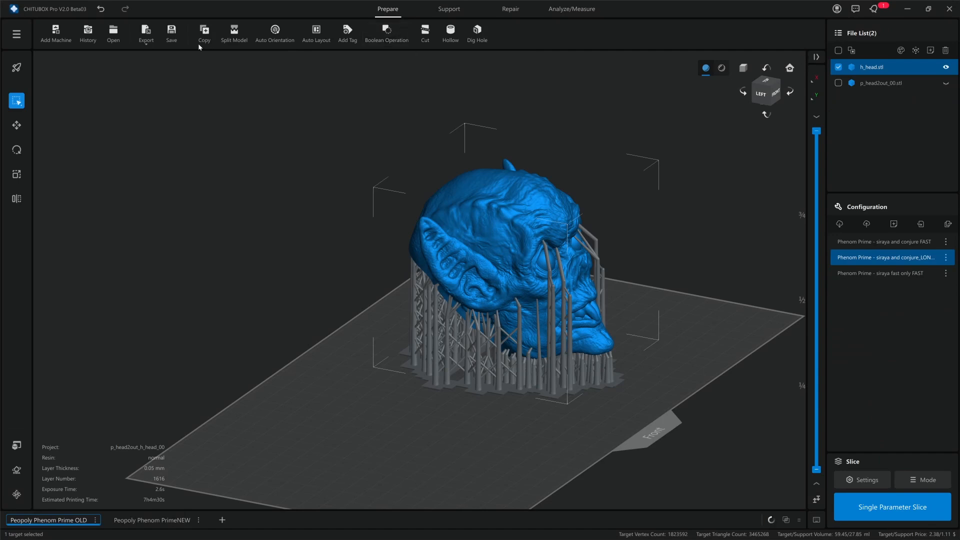
click(172, 35)
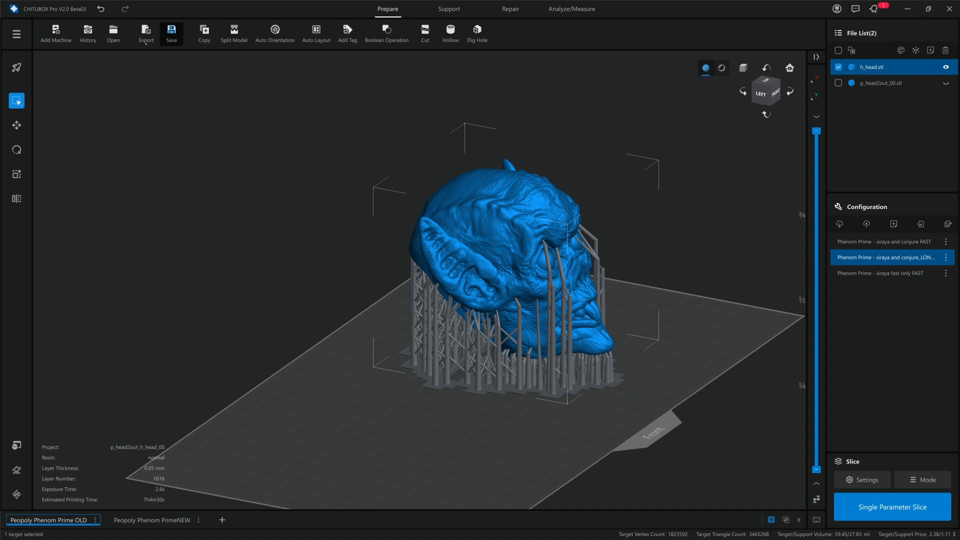
click(172, 34)
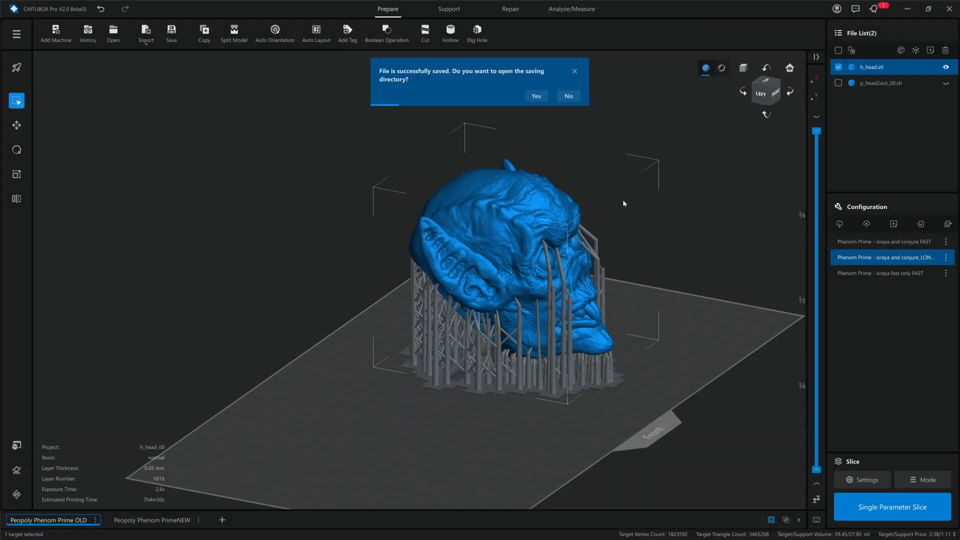
Rename the model h_head.stl in the file list to h_head_auto.stl
middle_drag(653, 268, 606, 286)
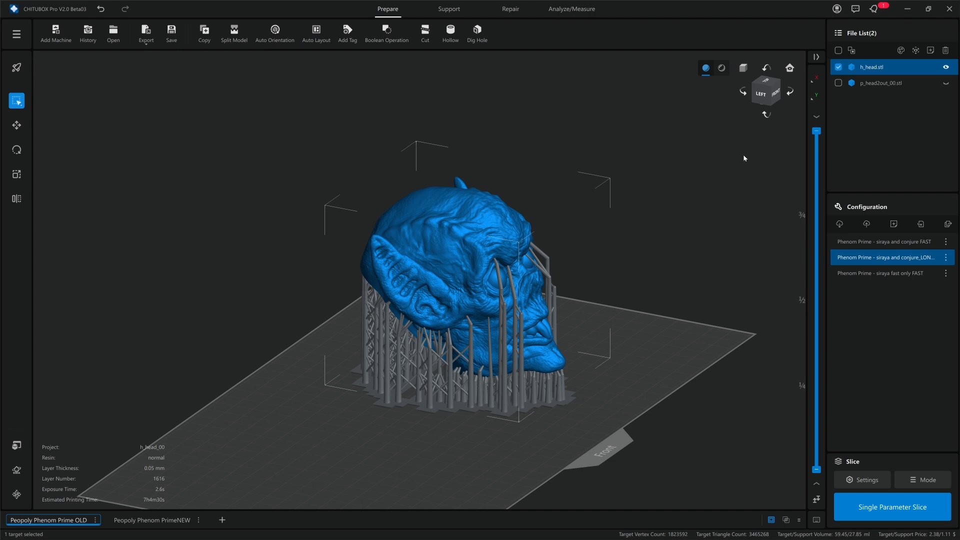
right_drag(692, 208, 686, 206)
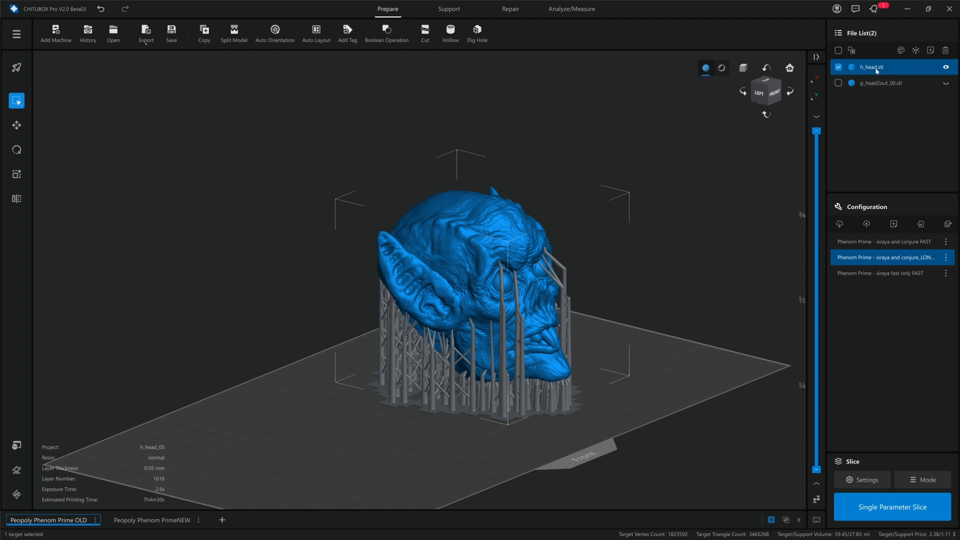
double_click(868, 70)
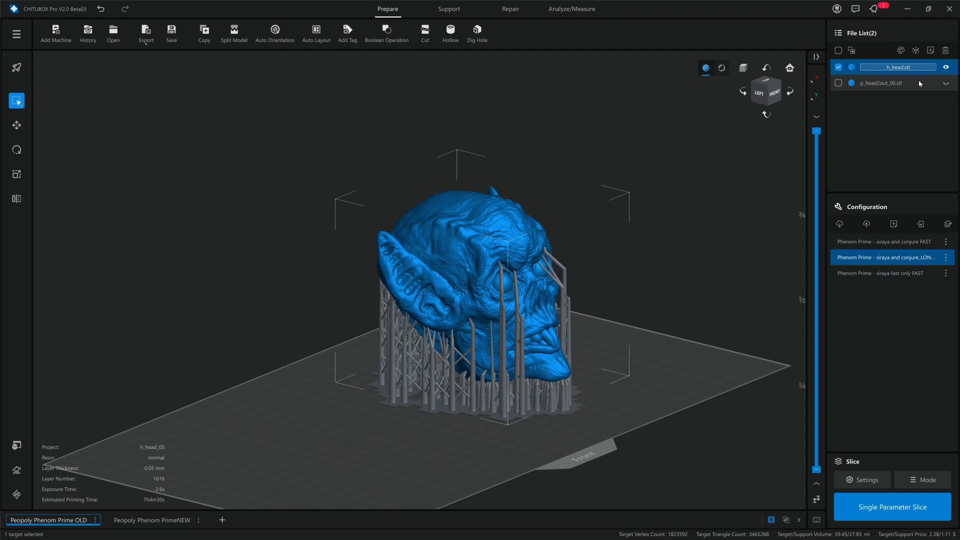
key(Left)
key(Left)
key(Left)
key(Left)
text(_auto)
key(Return)
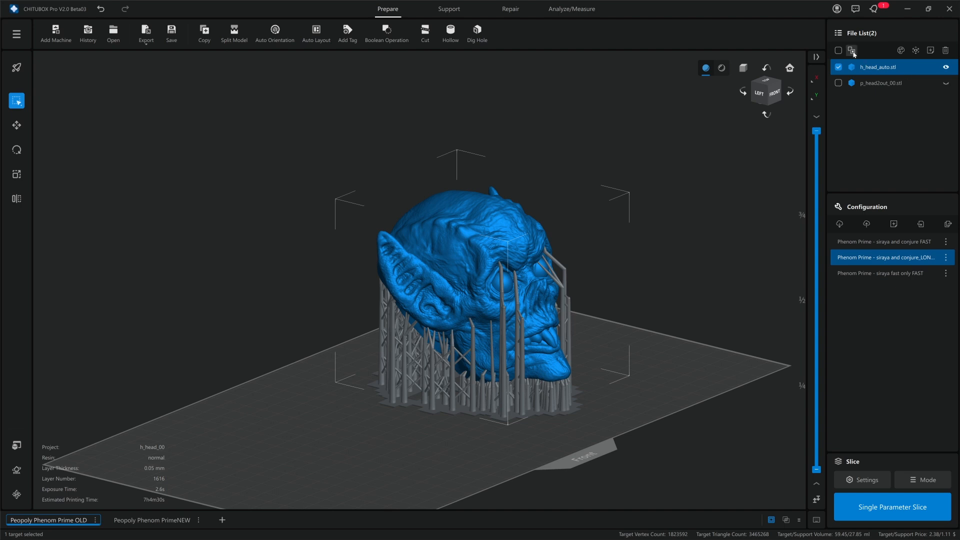
Make one array copy of the supported h_head_auto.stl head
click(852, 51)
click(872, 67)
click(204, 33)
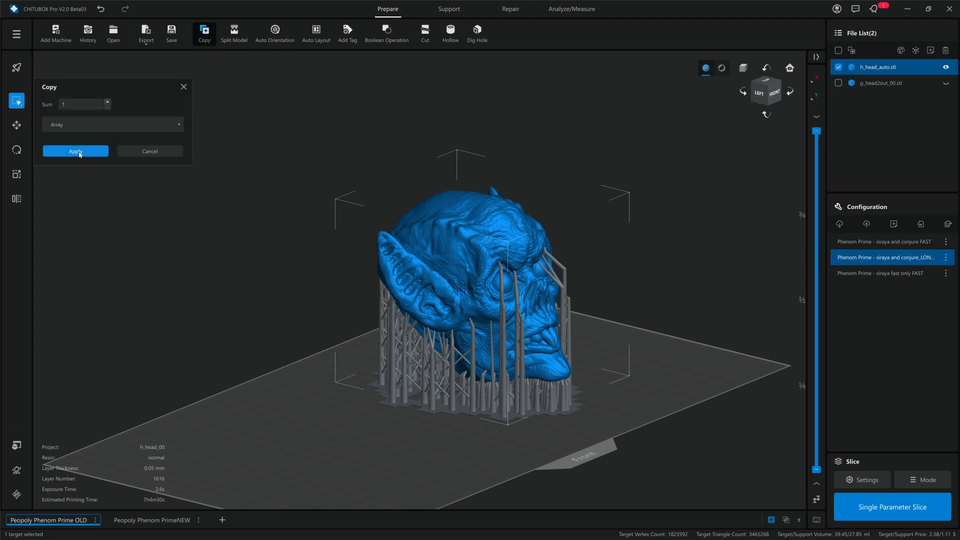
click(76, 152)
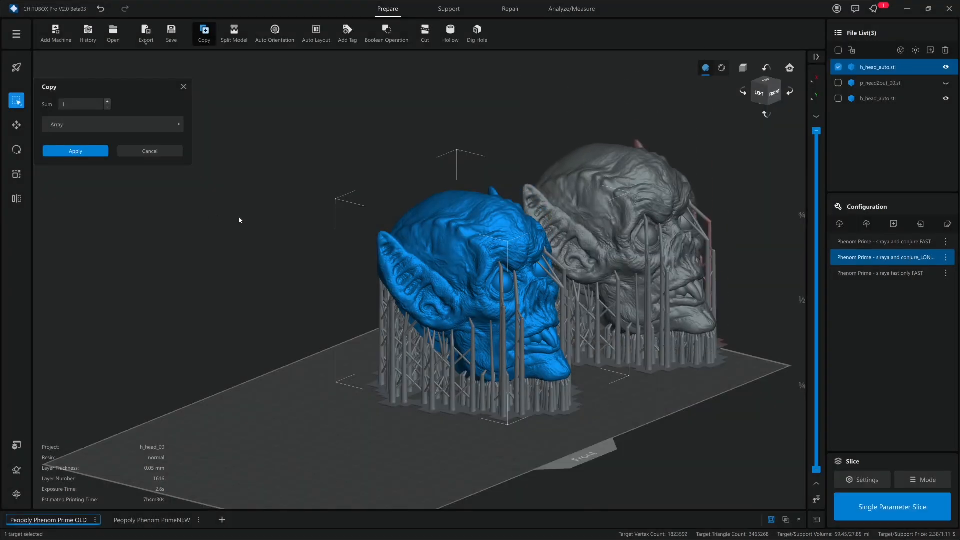
In top view, move the original head away from its copy to about X -69 mm, Y 3 mm on the build plate
click(632, 176)
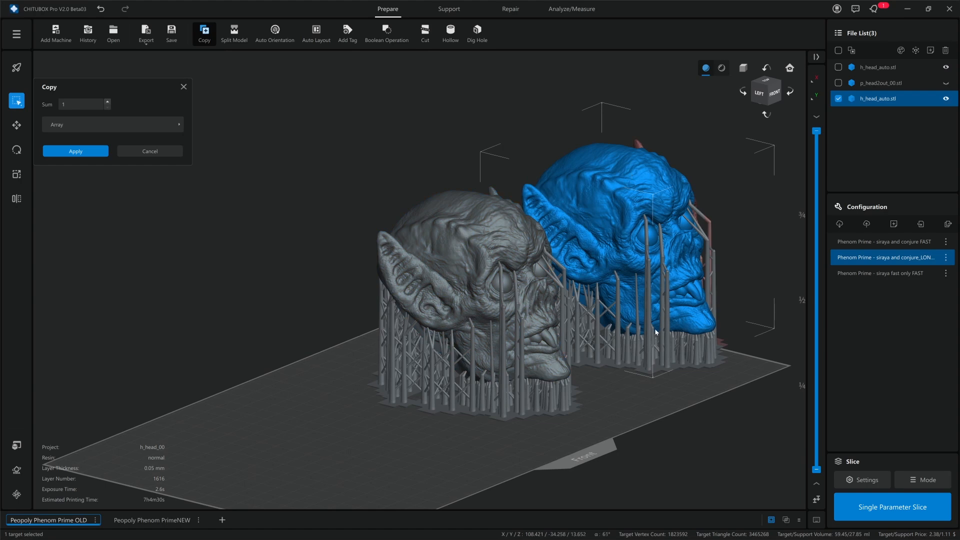
middle_drag(701, 444, 673, 404)
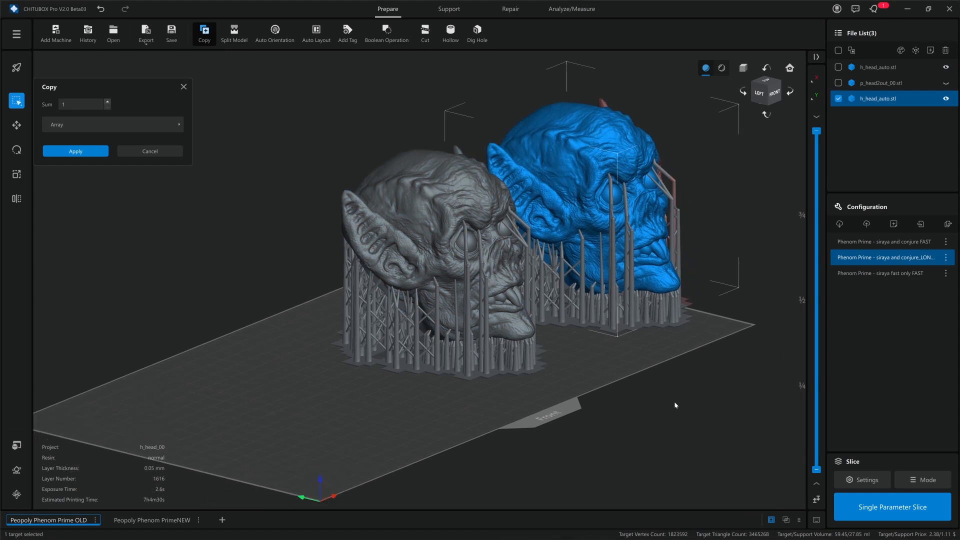
right_drag(673, 404, 668, 418)
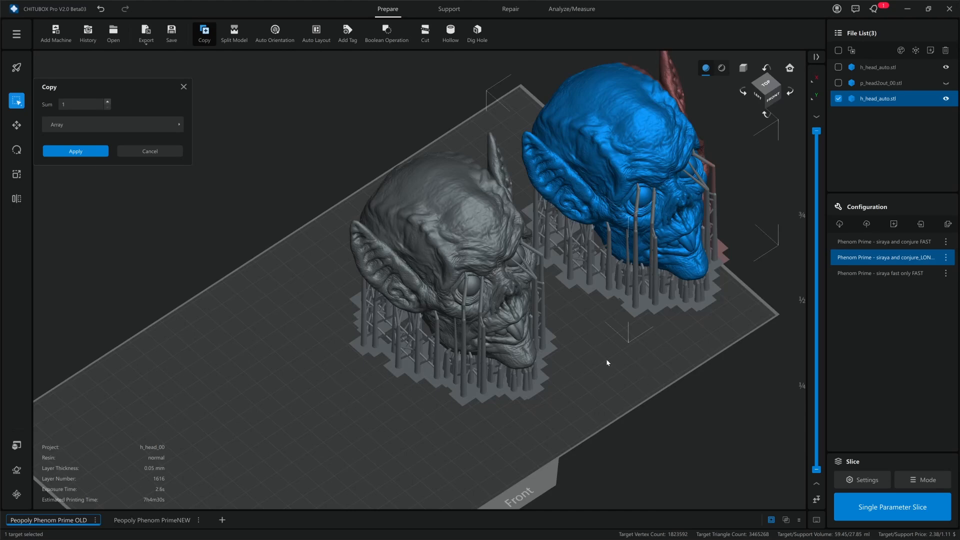
click(440, 257)
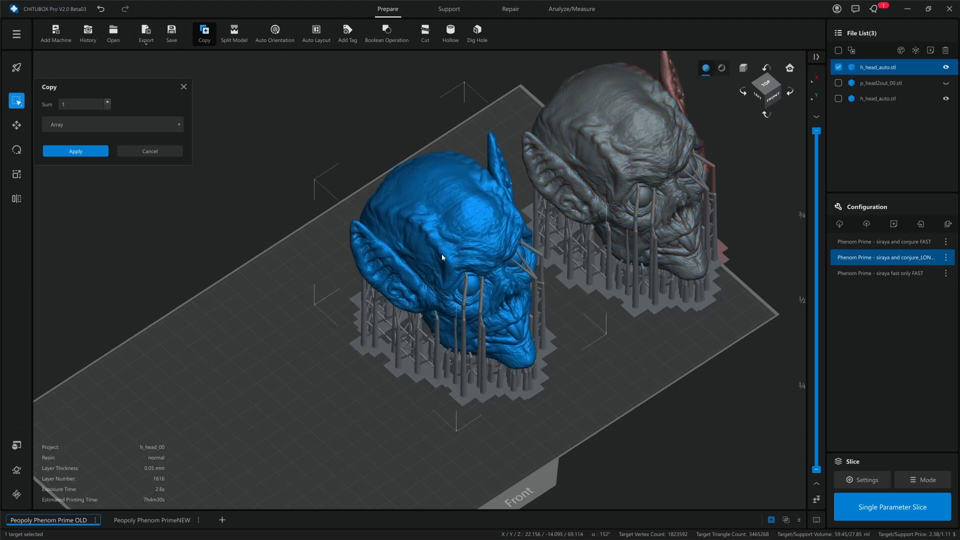
middle_drag(444, 259, 514, 242)
click(765, 89)
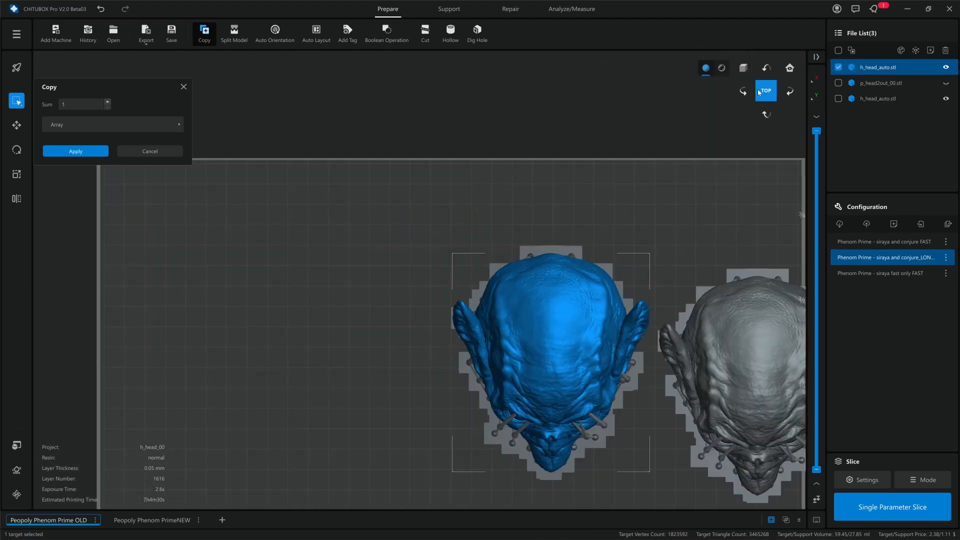
middle_drag(520, 320, 524, 268)
scroll(244, 303, down, 2)
click(245, 300)
click(468, 272)
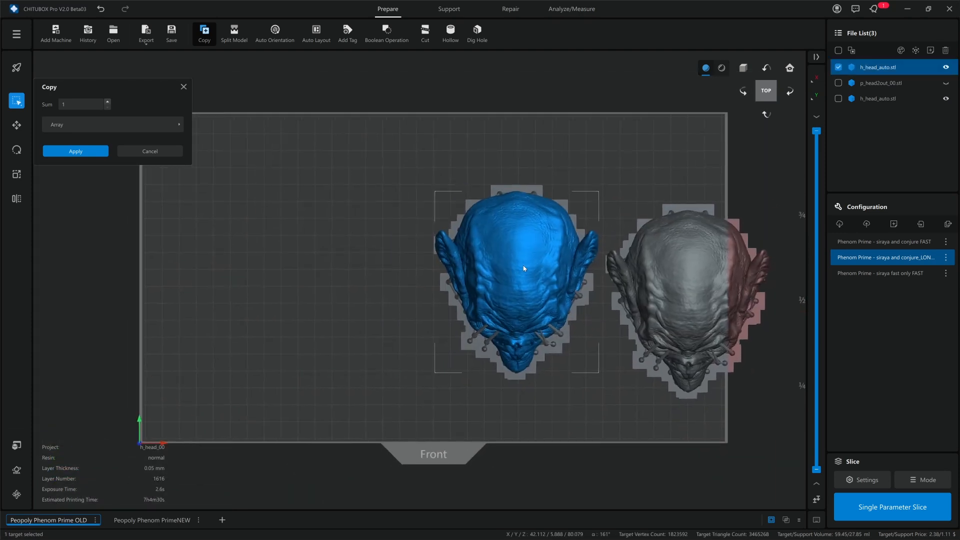
click(17, 100)
drag(506, 264, 264, 258)
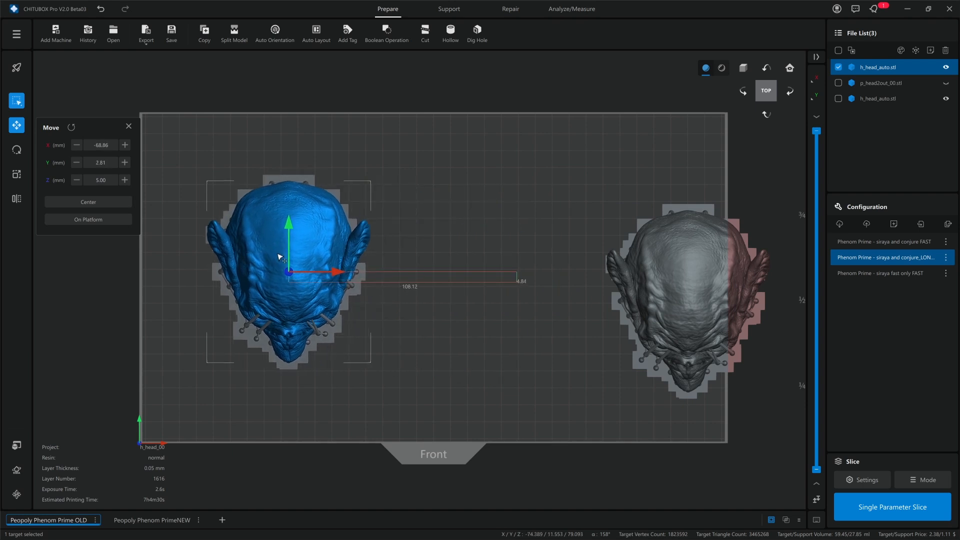
Move the copied head to about X 45 mm, Y 2 mm on the build plate and rename it h_head_magic.stl
drag(703, 274, 545, 247)
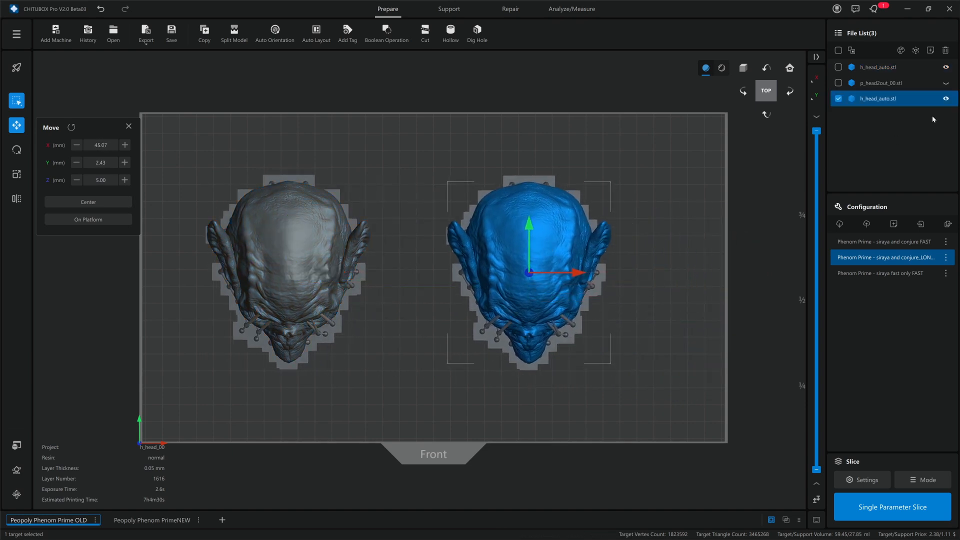
double_click(888, 99)
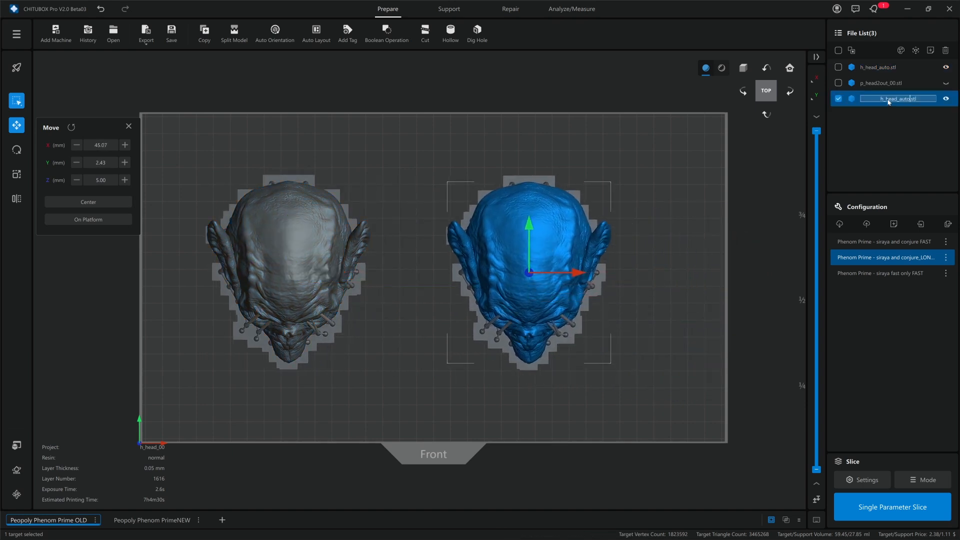
key(BackSpace)
key(BackSpace)
key(BackSpace)
key(BackSpace)
text(magic)
key(Return)
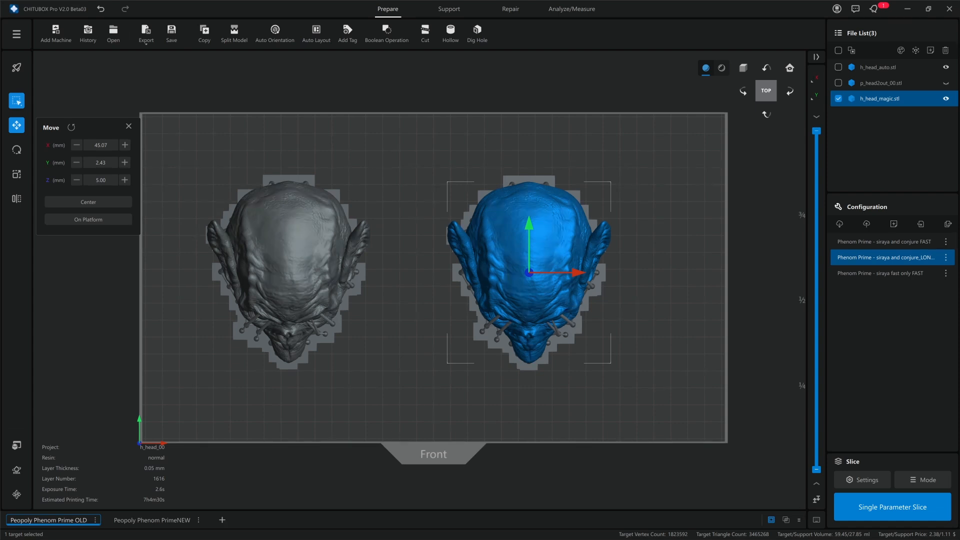
Clear all existing supports from the h_head_magic.stl head in the Support workspace
click(647, 280)
click(545, 260)
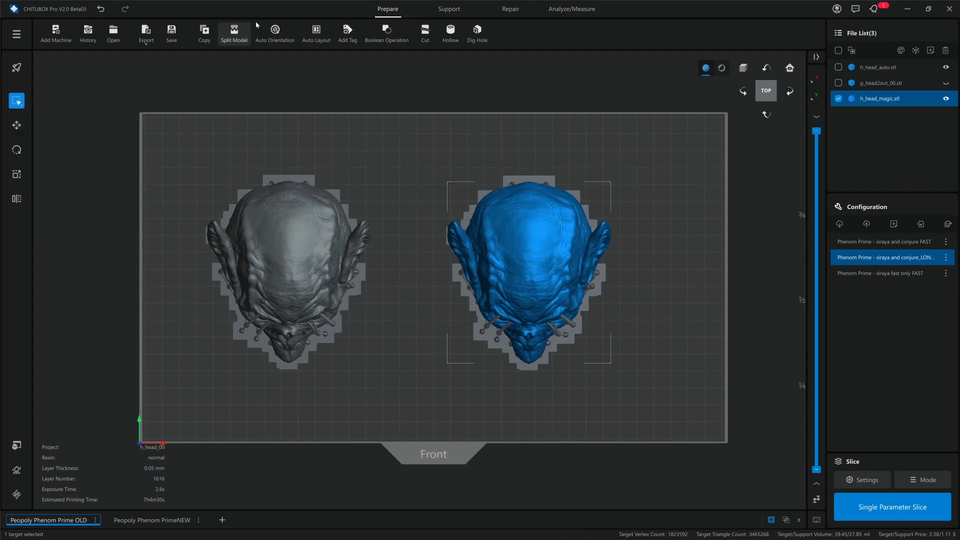
click(444, 9)
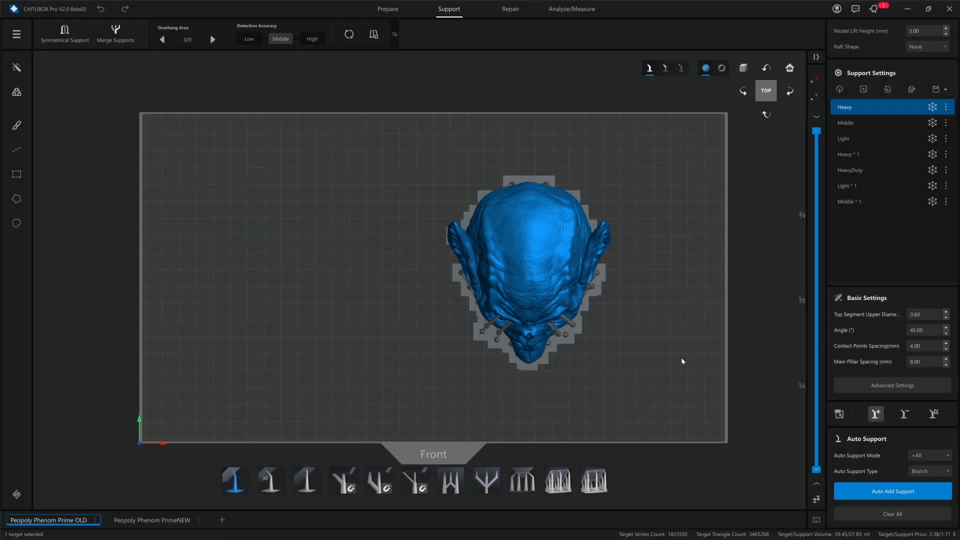
right_drag(623, 404, 636, 372)
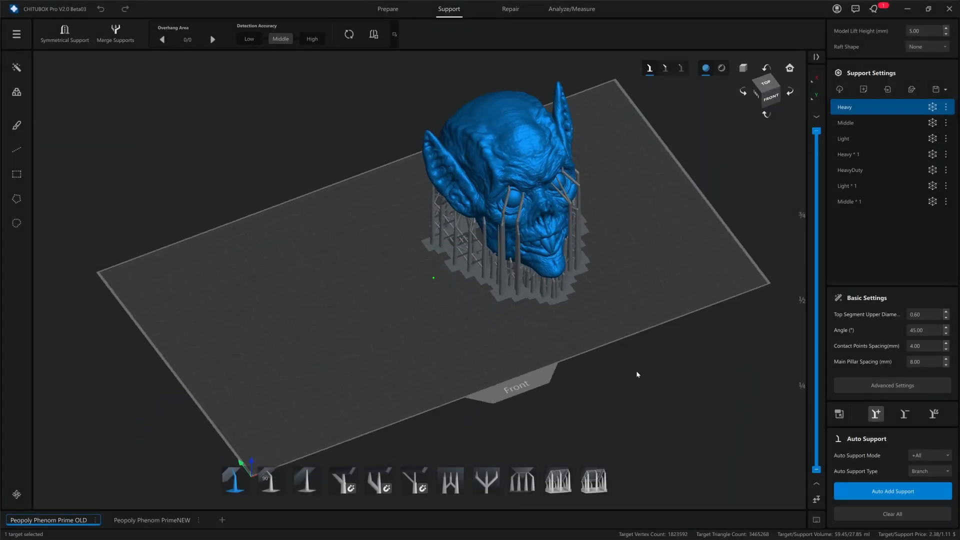
click(917, 514)
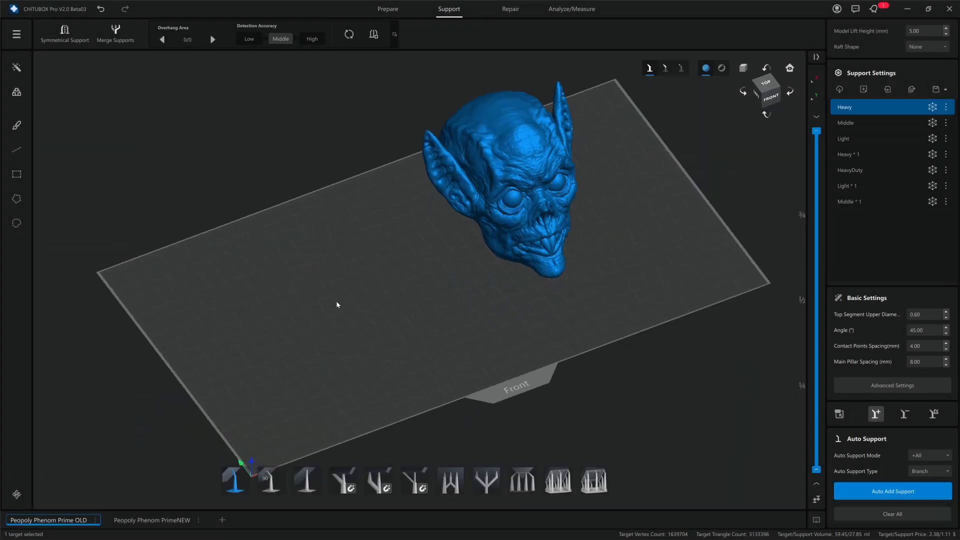
Open Magic Support, add a second magic profile and delete it again
click(17, 67)
middle_drag(337, 166, 327, 237)
right_drag(327, 237, 314, 218)
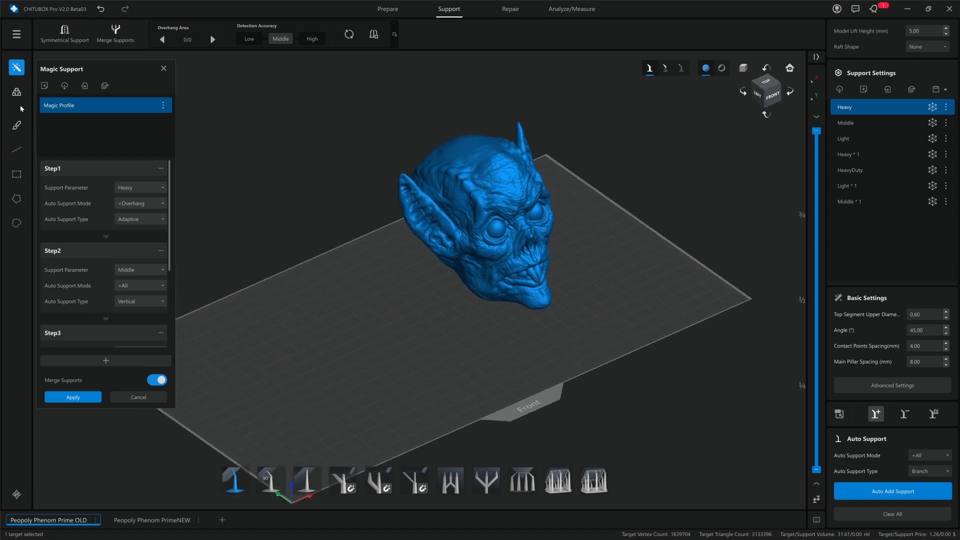
click(46, 89)
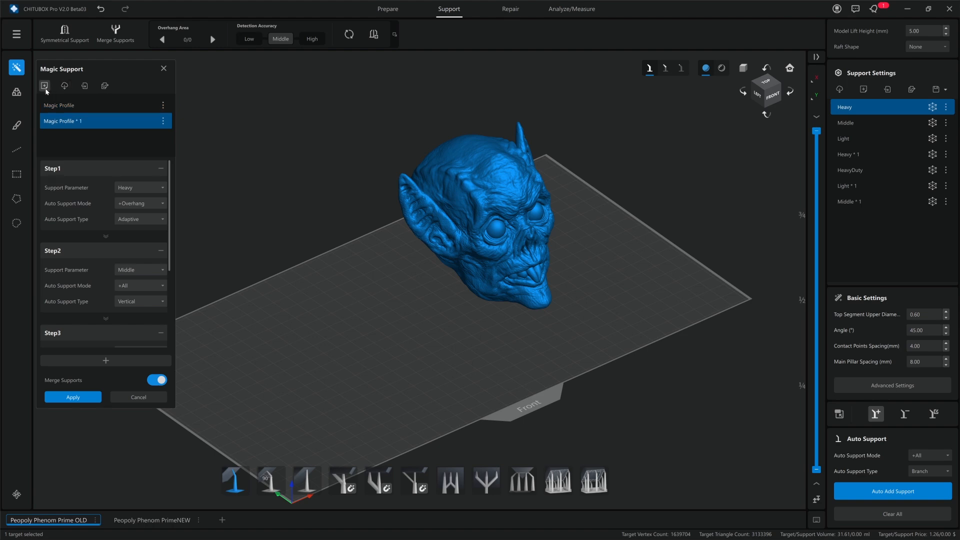
mouse_move(165, 124)
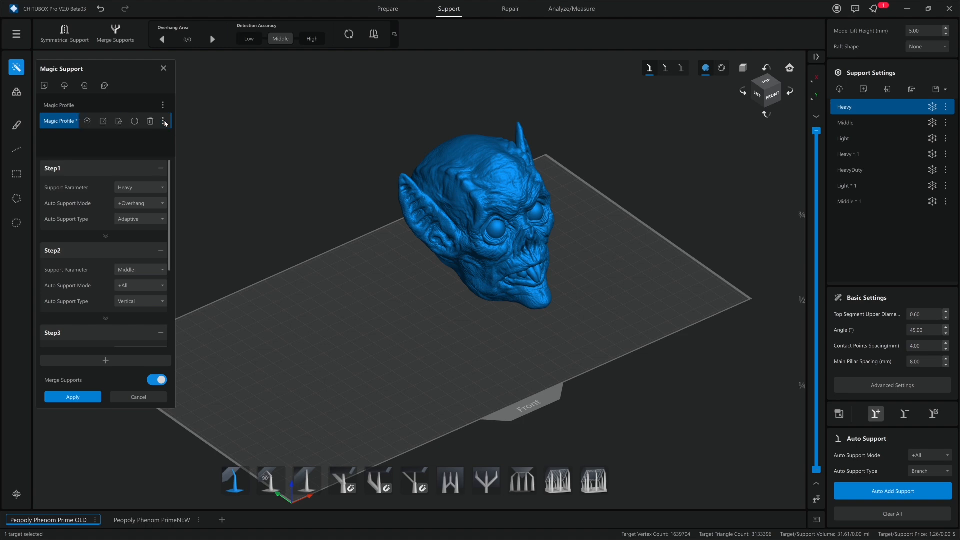
click(151, 121)
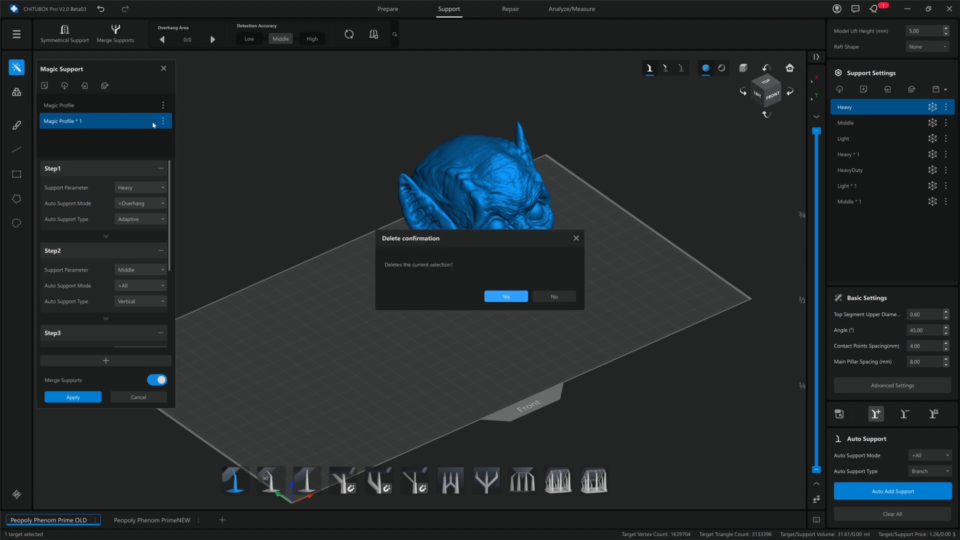
click(494, 297)
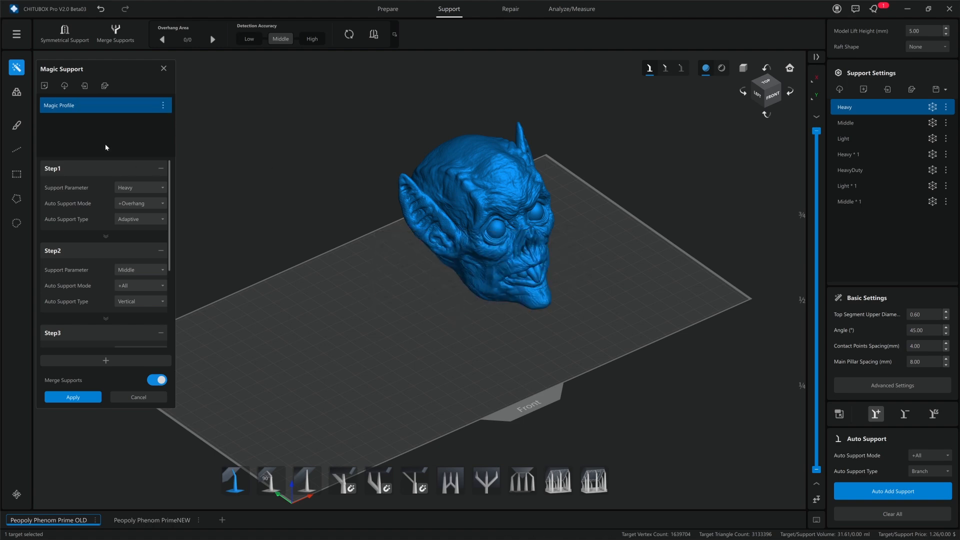
Check My Support Parameters in the Support Parameter Center without loading anything, and return to Magic Support
click(64, 90)
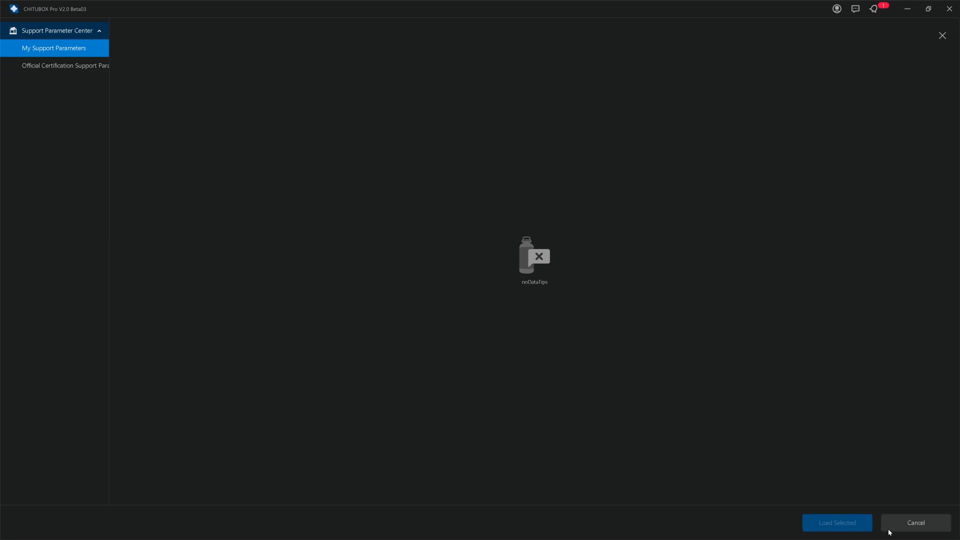
click(922, 526)
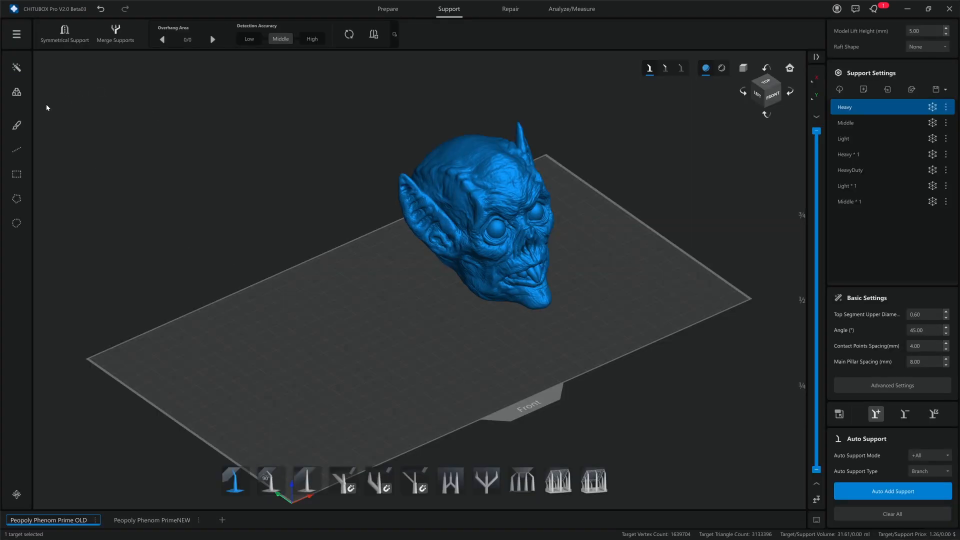
click(16, 68)
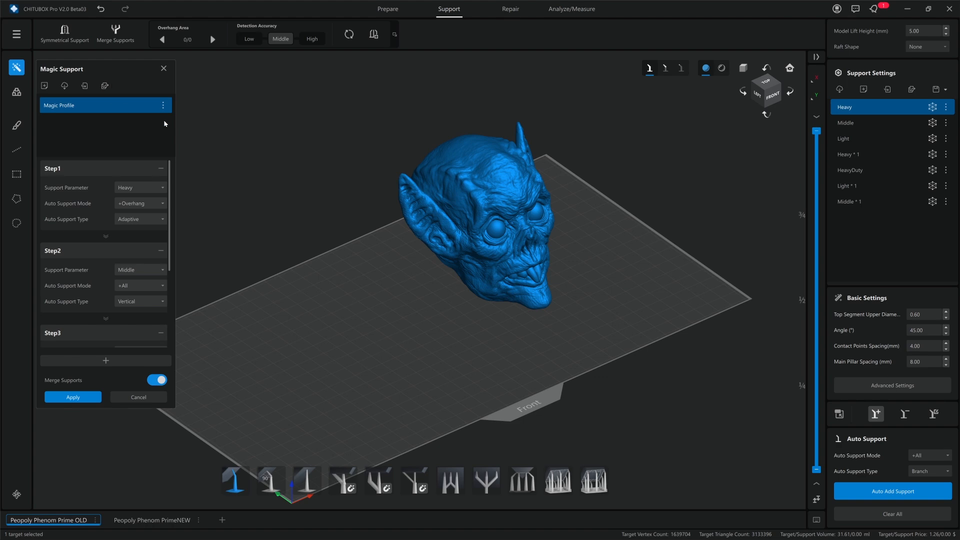
Rename the magic support profile as Magic Profile_test1
mouse_move(165, 107)
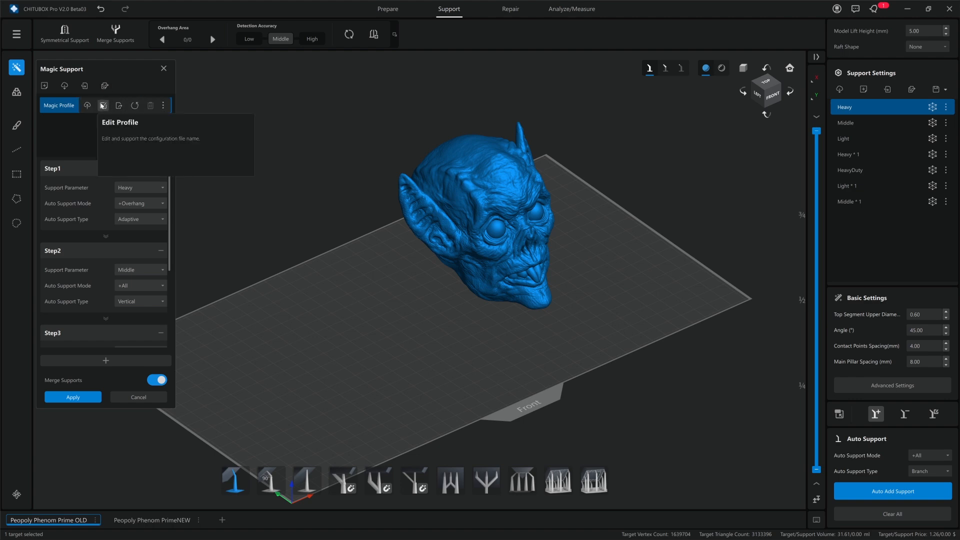
click(103, 105)
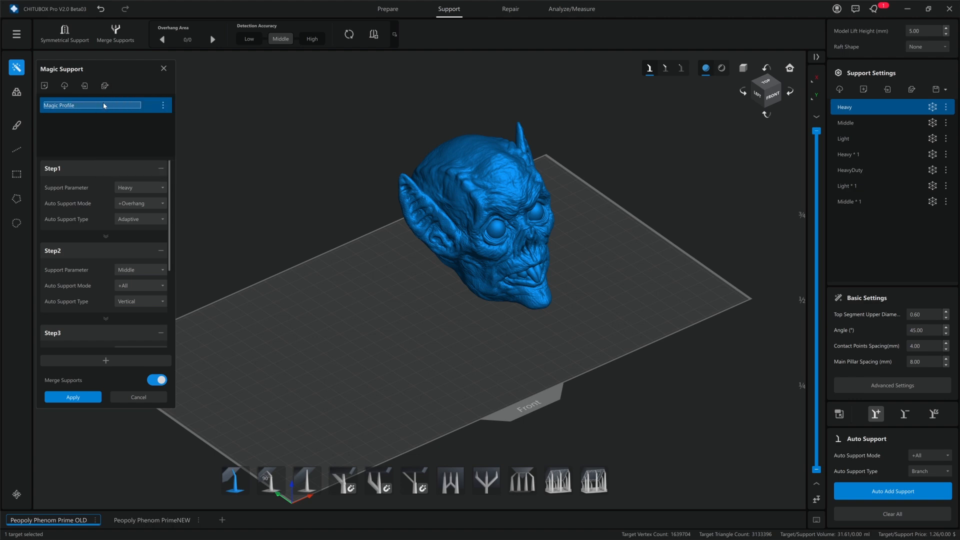
text(_test1)
key(Return)
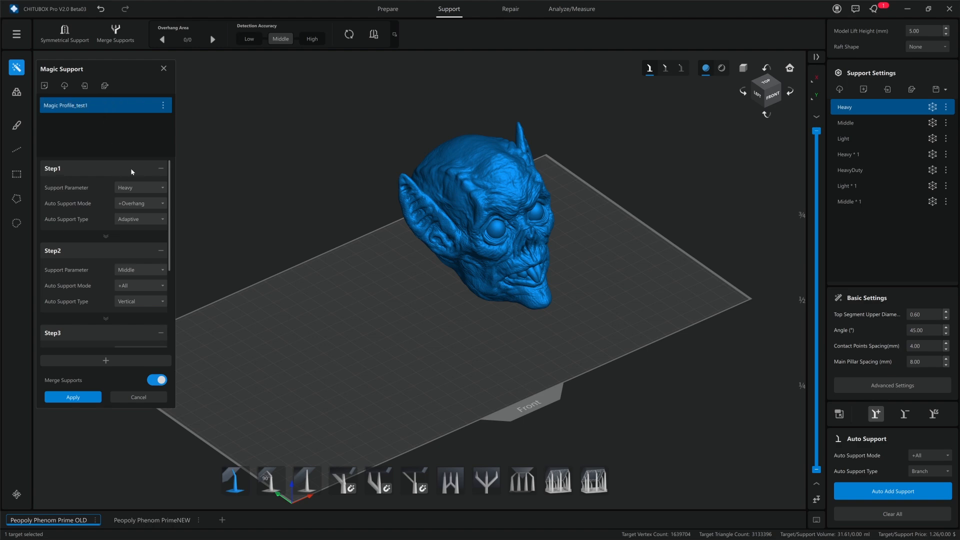
Set Step1's auto support mode to +All, keeping the Heavy support parameter and Adaptive type
click(136, 186)
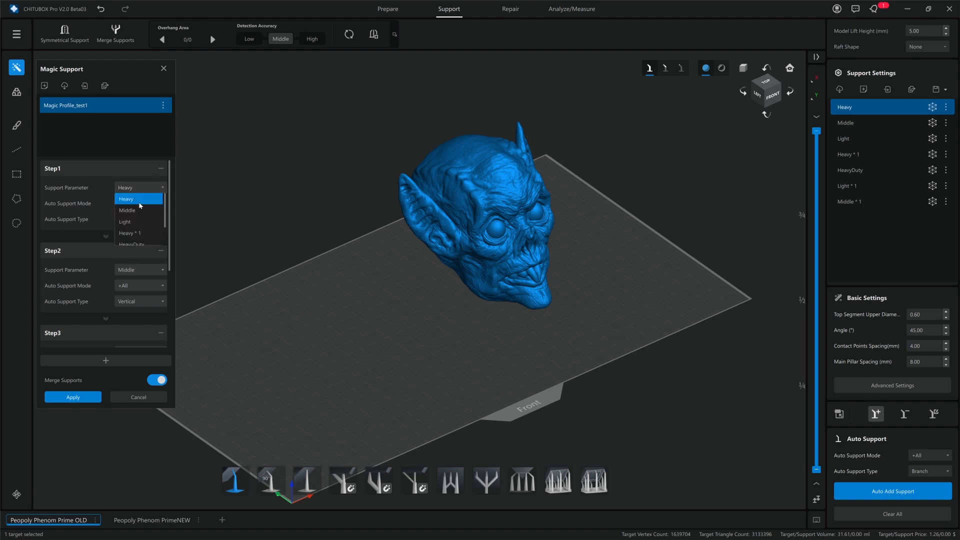
click(122, 140)
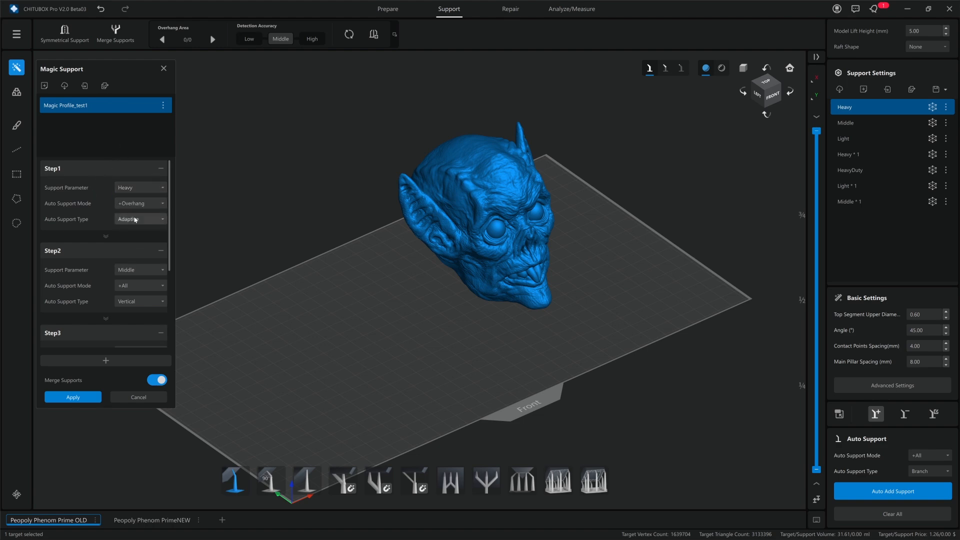
click(143, 205)
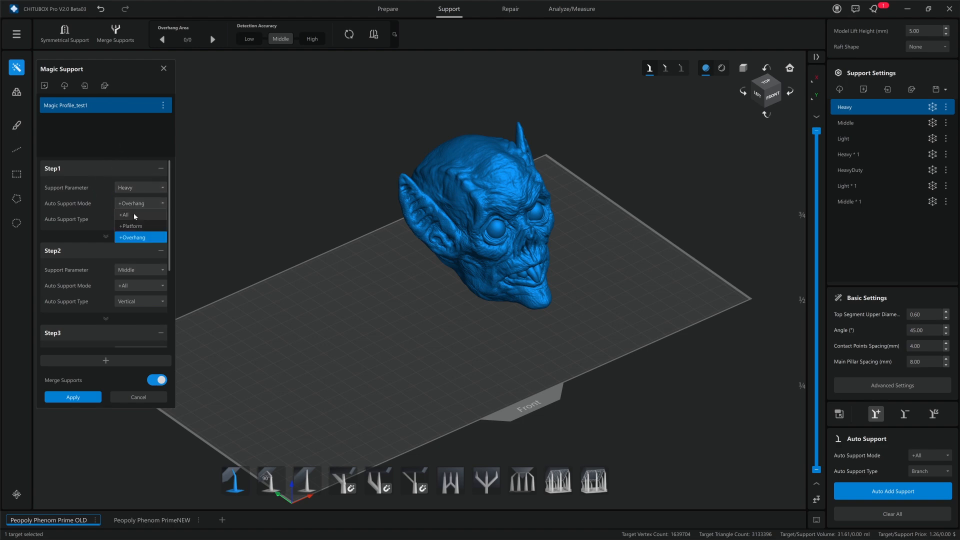
click(133, 214)
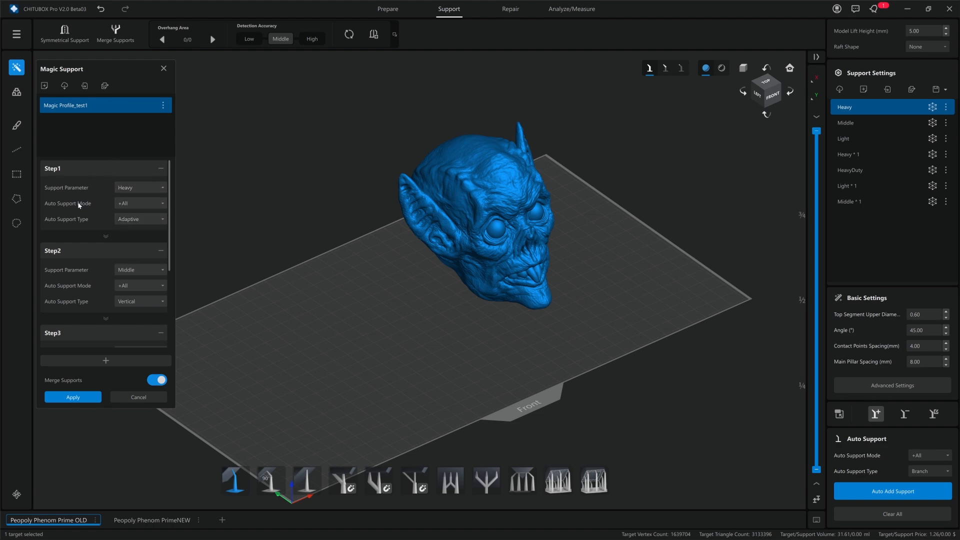
click(129, 223)
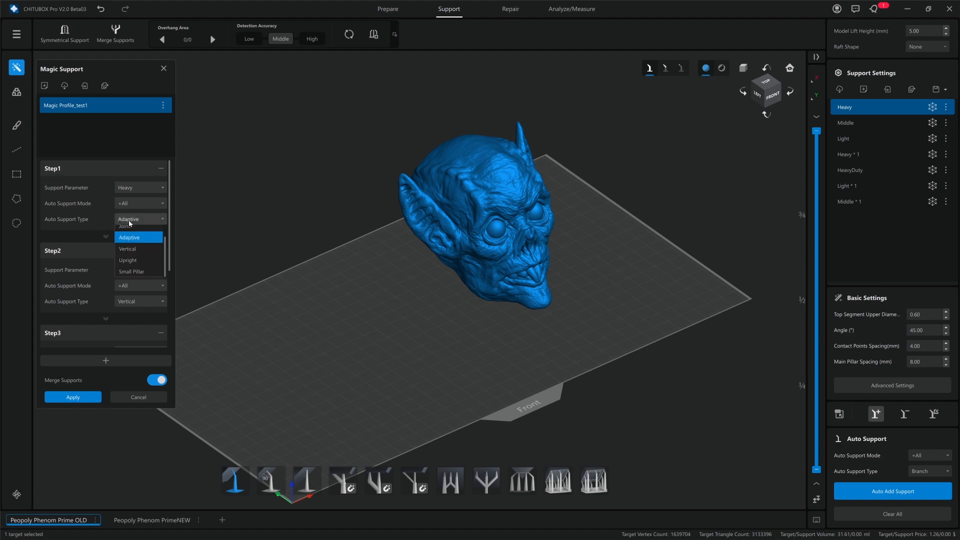
click(93, 227)
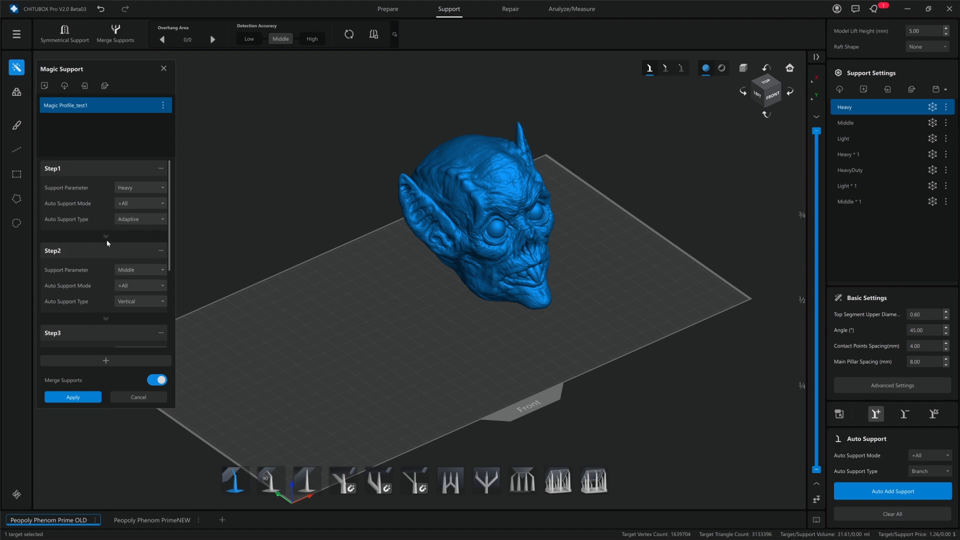
Review the four steps of Magic Profile_test1 and remove Step3 and Step4
scroll(105, 241, down, 1)
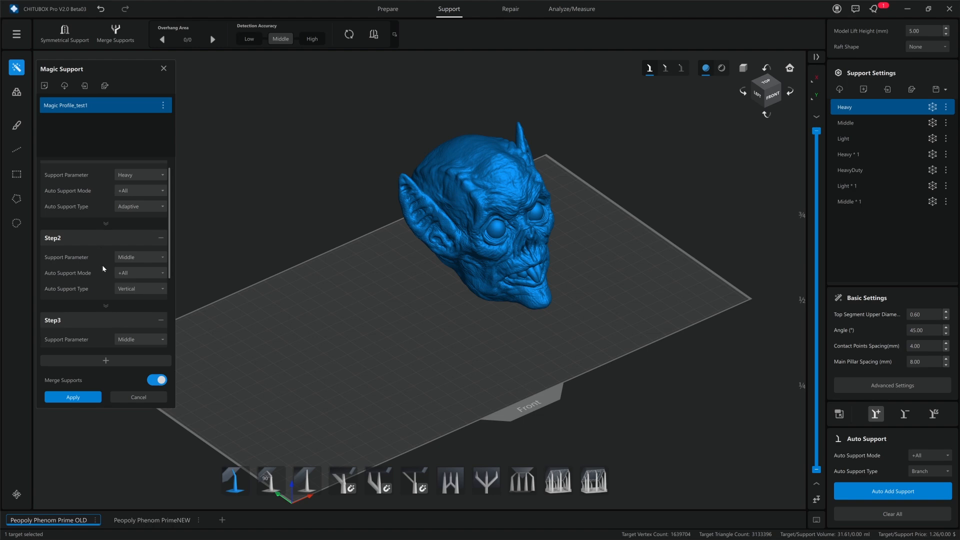
scroll(101, 248, down, 5)
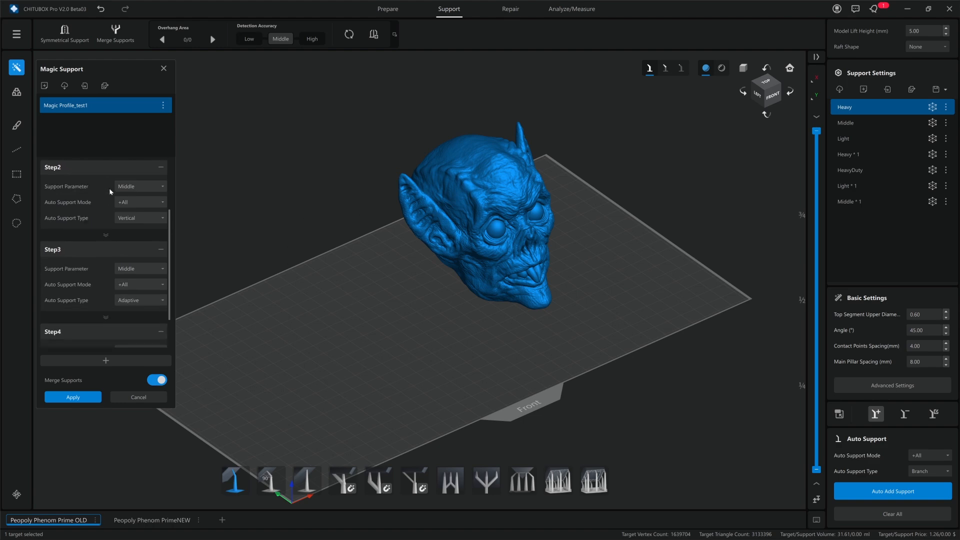
scroll(106, 238, down, 3)
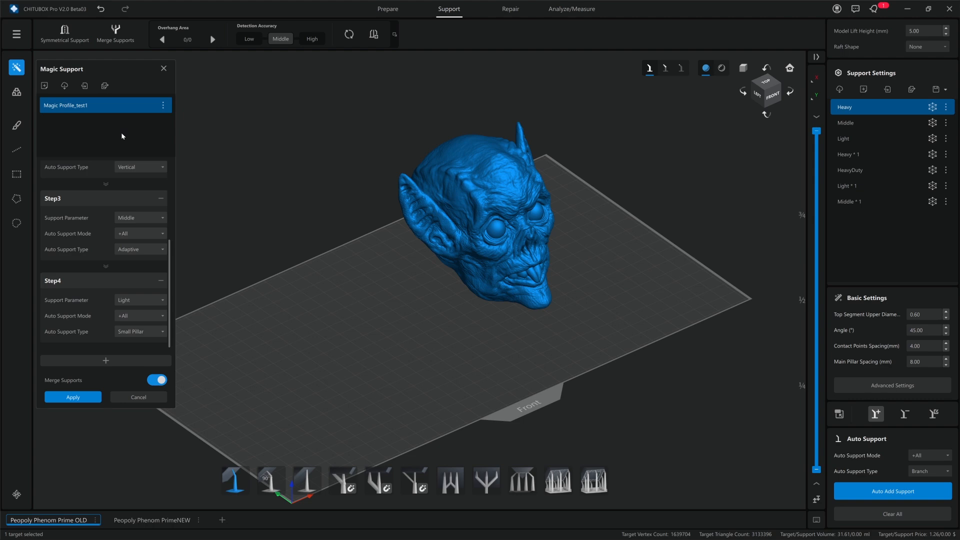
scroll(109, 269, up, 8)
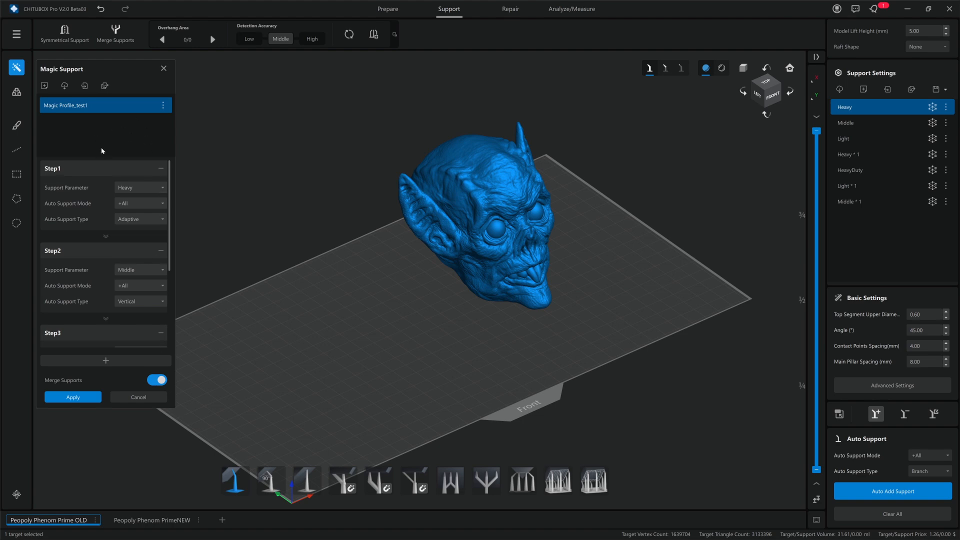
scroll(106, 253, down, 2)
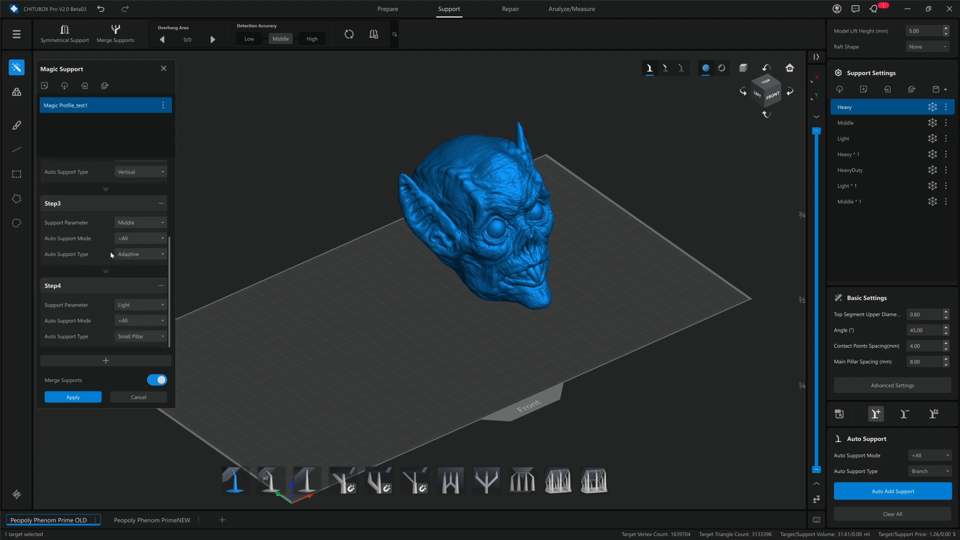
click(160, 286)
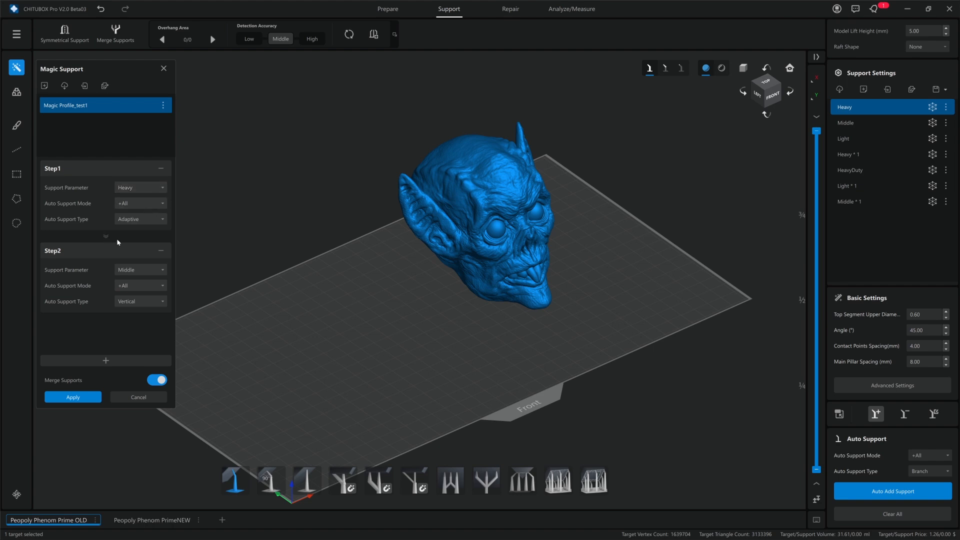
Set Step2's auto support mode to +Overhang and its type to Small Pillar, keeping the Middle support parameter
click(141, 286)
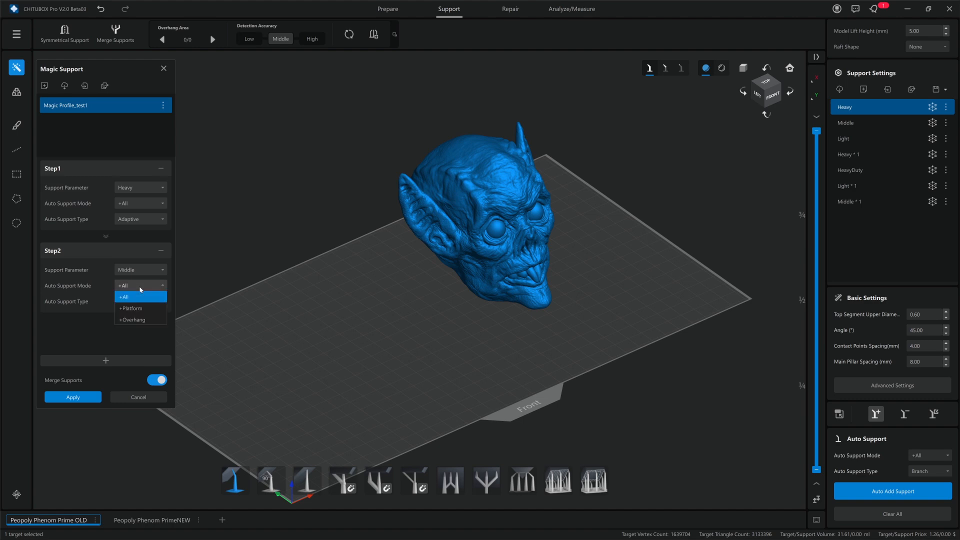
click(145, 319)
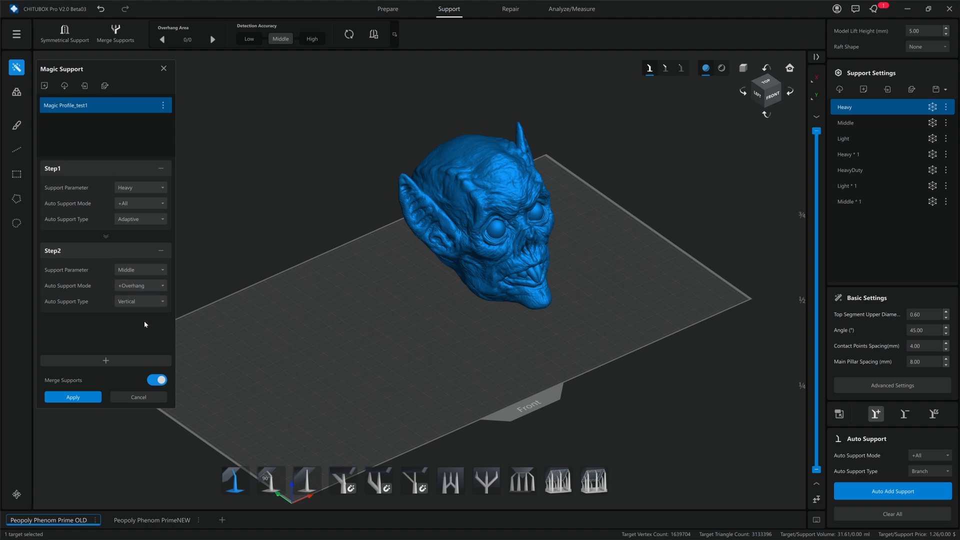
click(141, 276)
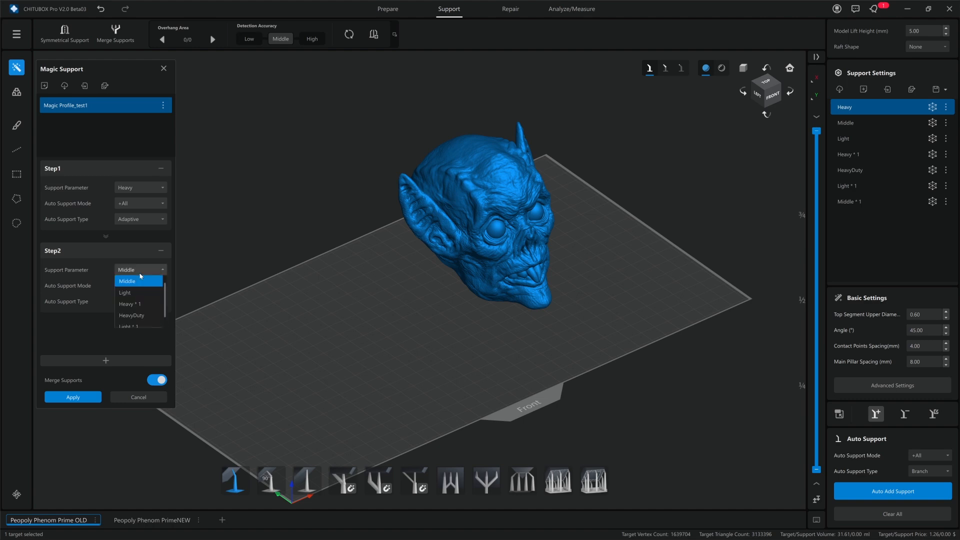
click(94, 267)
click(135, 302)
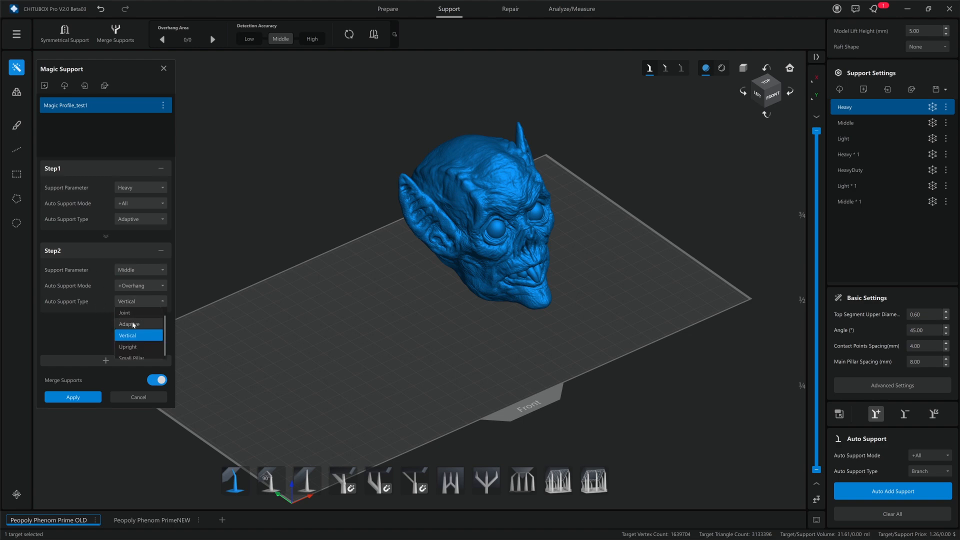
scroll(139, 342, down, 1)
click(137, 353)
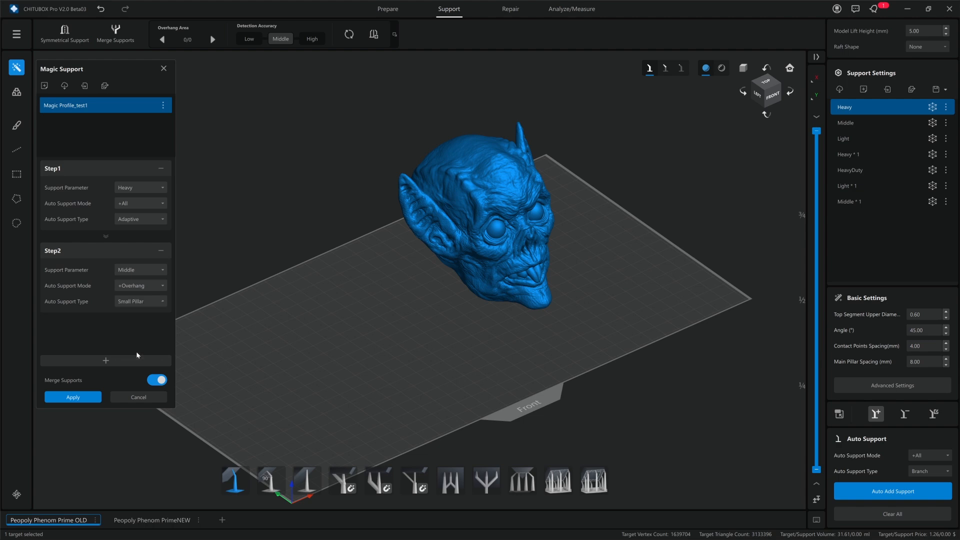
Apply Magic Profile_test1 to the head and highlight its Auto_Add All_Adaptive_Heavy and Auto_Add Supspend_Small Pillar_Middle support groups
click(72, 398)
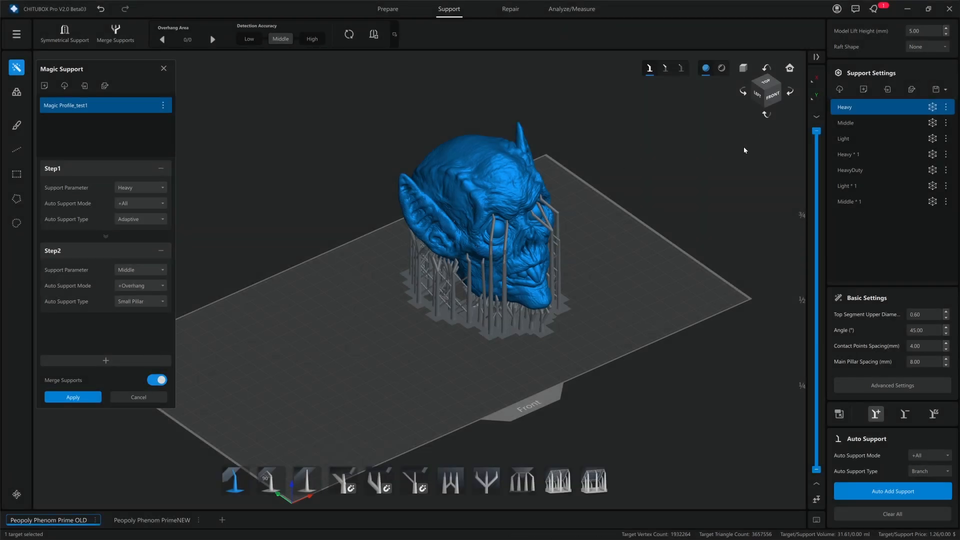
click(17, 92)
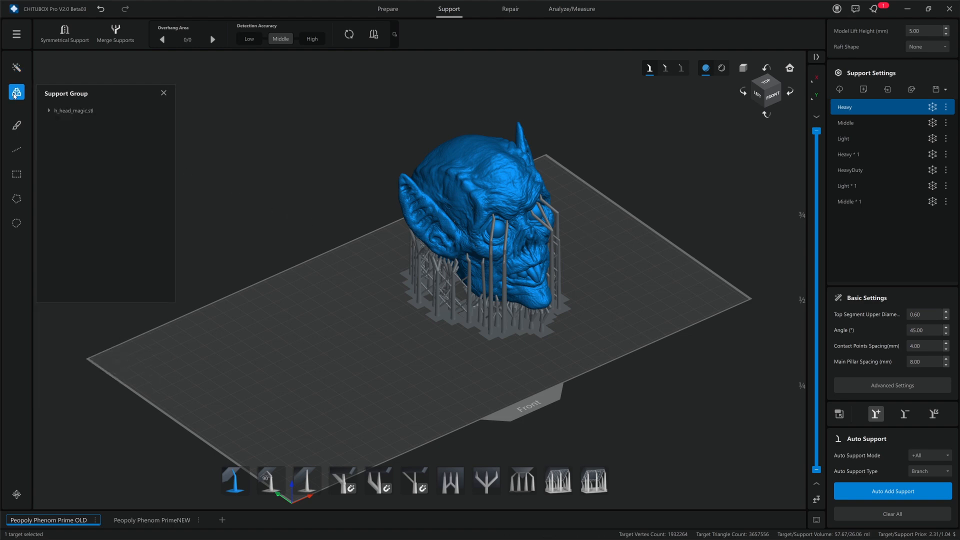
click(49, 111)
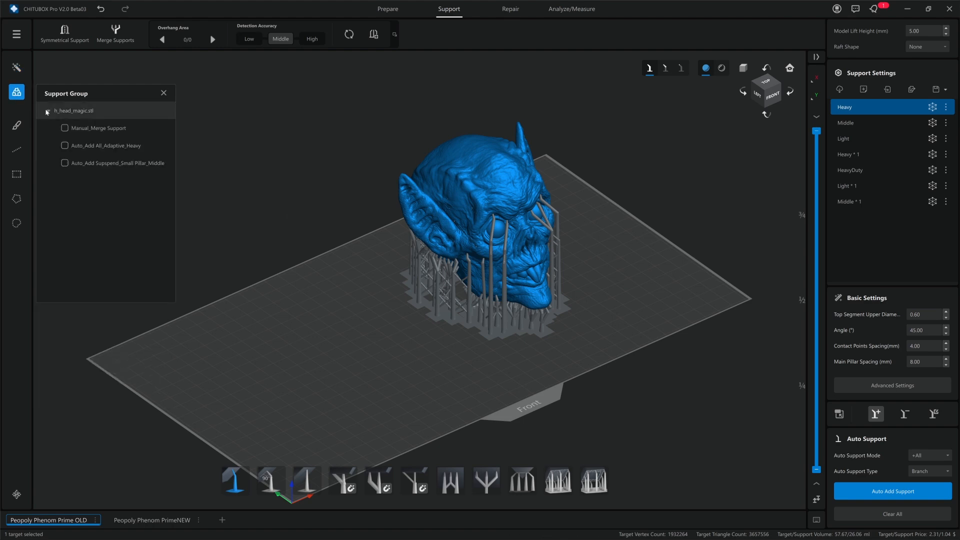
click(120, 150)
ctrl+click(115, 164)
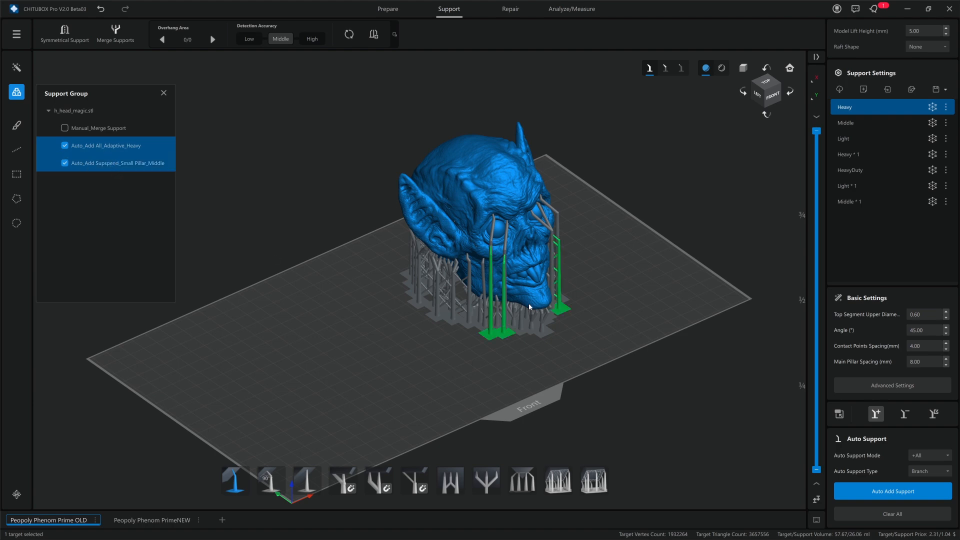
Highlight the Adaptive Heavy and Small Pillar Middle support groups one at a time to compare which supports each contains
scroll(529, 304, up, 5)
mouse_move(330, 325)
right_down()
mouse_move(297, 311)
mouse_move(329, 323)
mouse_move(316, 315)
right_up()
click(65, 146)
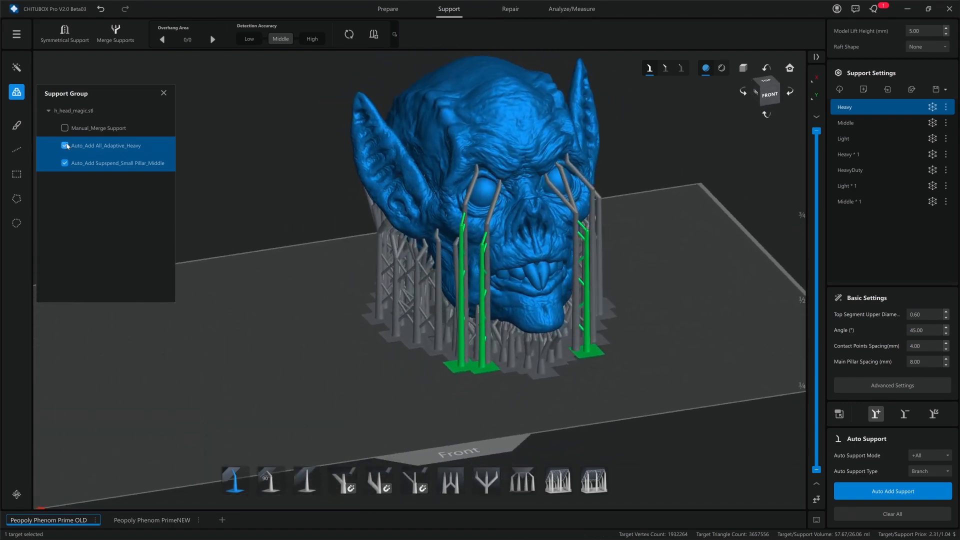
click(65, 164)
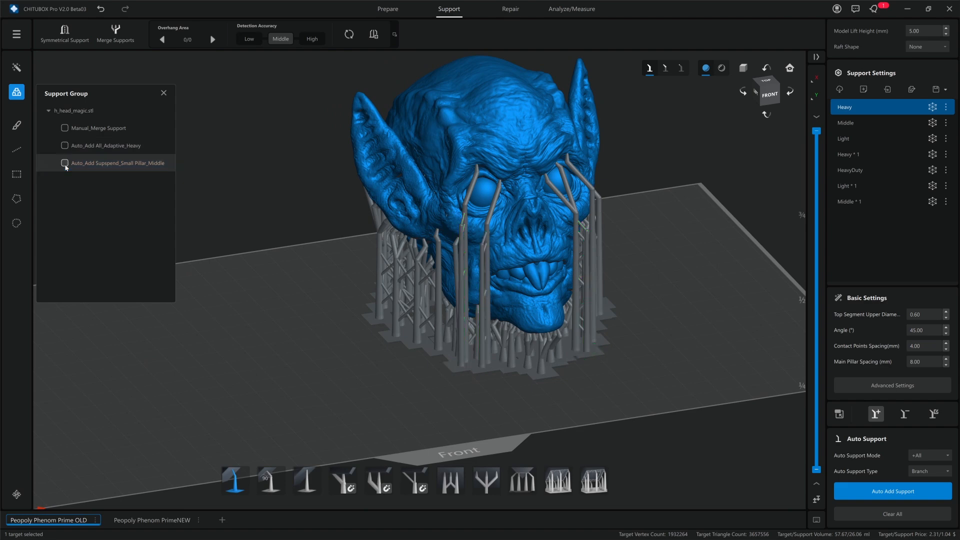
click(65, 163)
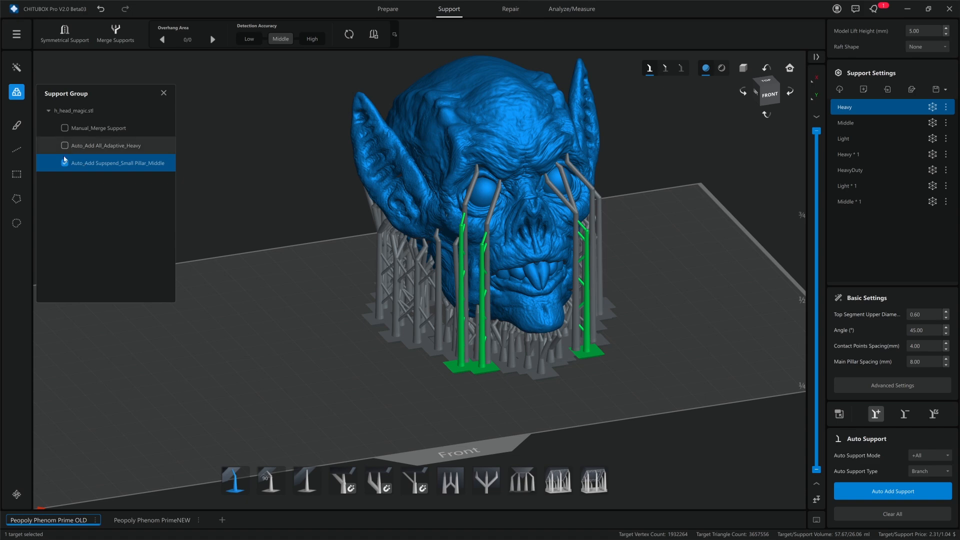
click(64, 168)
click(64, 145)
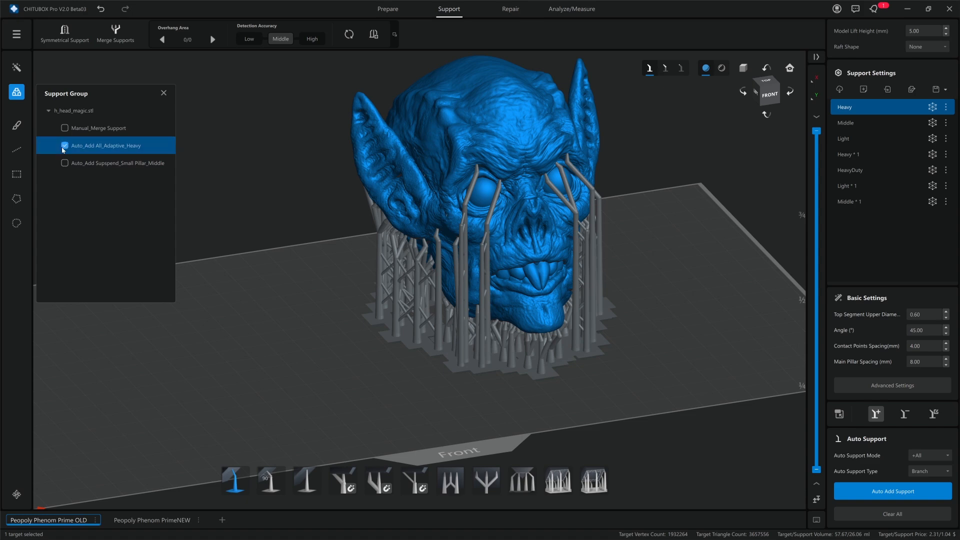
click(63, 148)
click(65, 163)
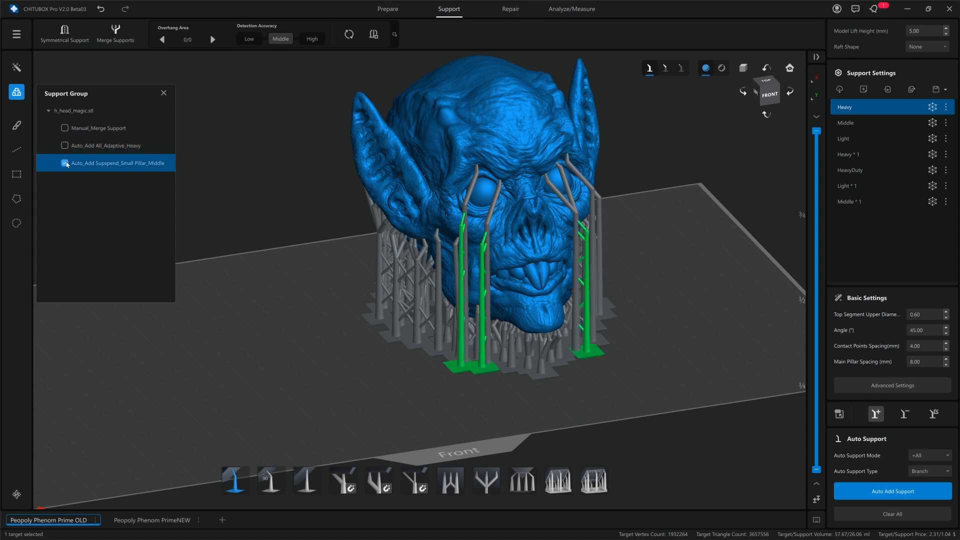
click(65, 163)
Highlight only the Manual_Merge Support group and examine its supports around the face and ear
click(64, 128)
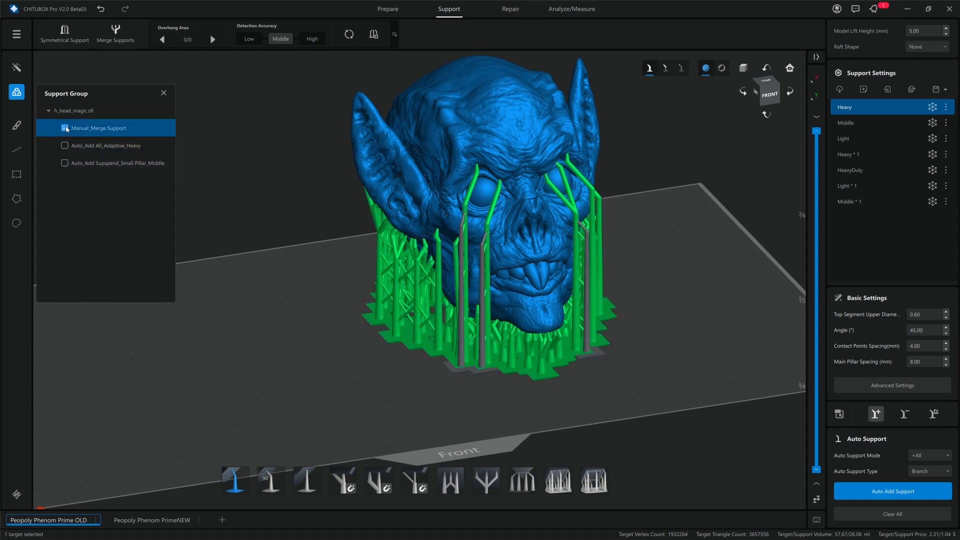
right_drag(308, 231, 308, 241)
middle_drag(309, 241, 341, 299)
right_drag(340, 299, 337, 285)
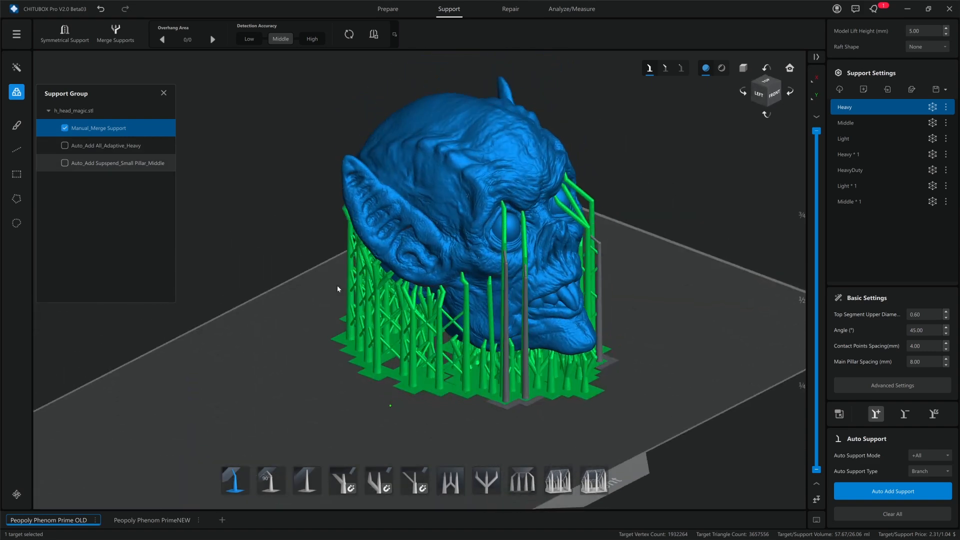
scroll(327, 310, up, 2)
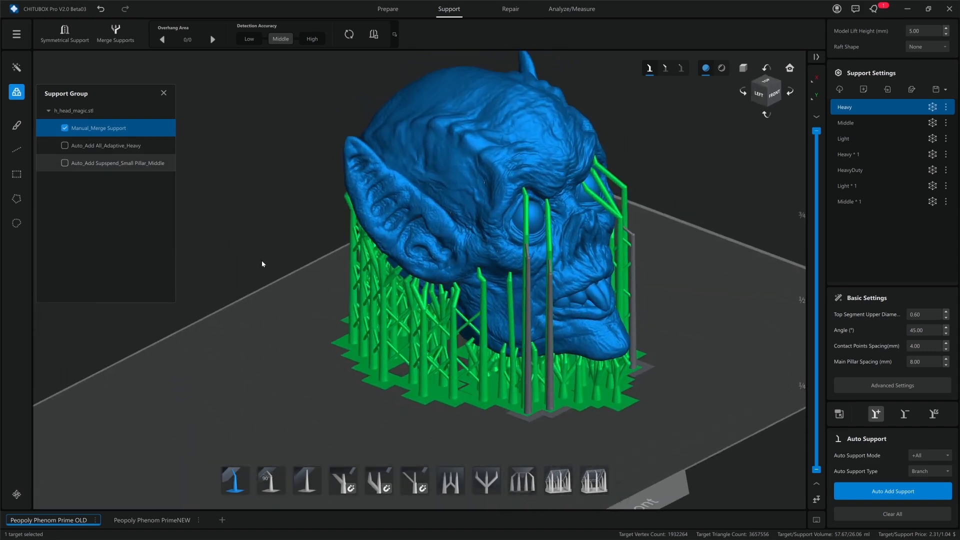
right_drag(262, 261, 269, 264)
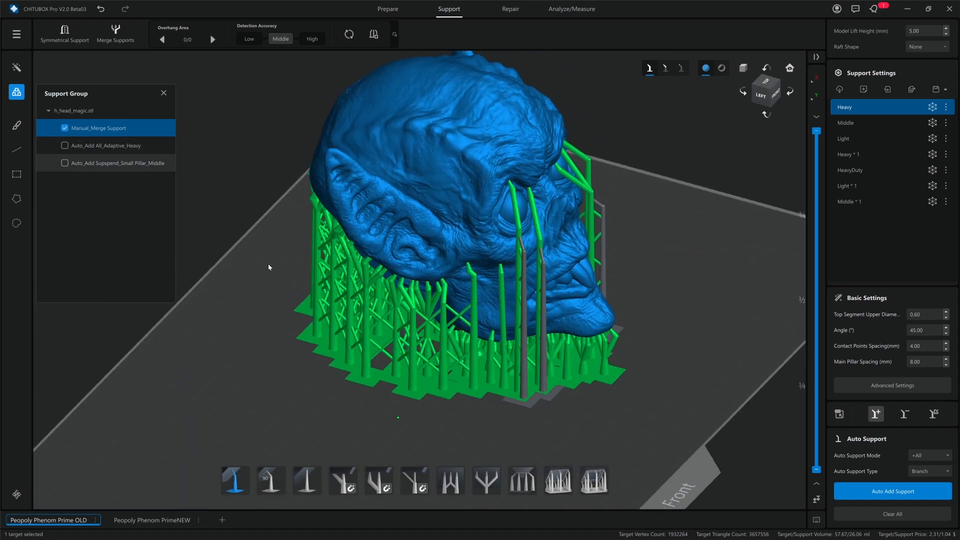
Replace the merged group highlight with the Auto_Add All_Adaptive_Heavy and Auto_Add Supspend_Small Pillar_Middle groups and examine their supports
click(136, 146)
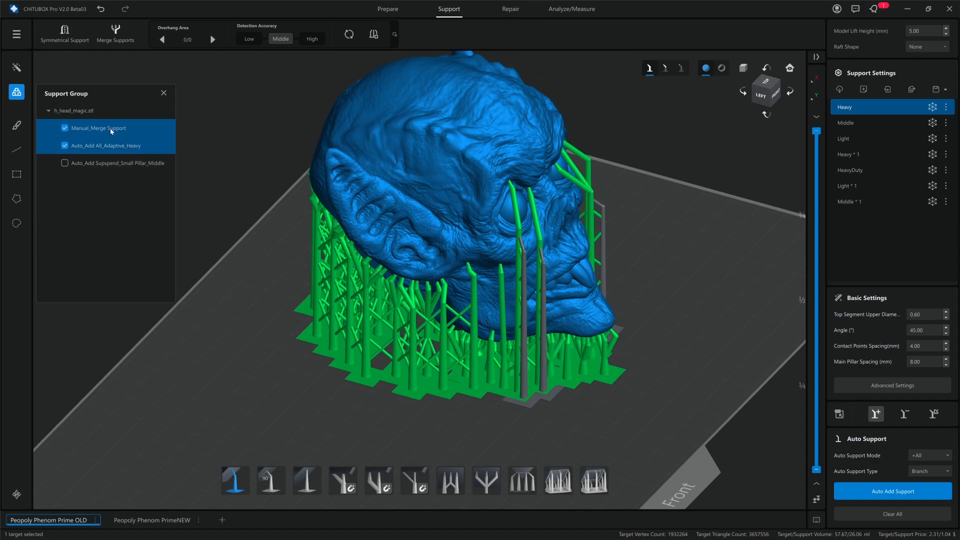
click(65, 129)
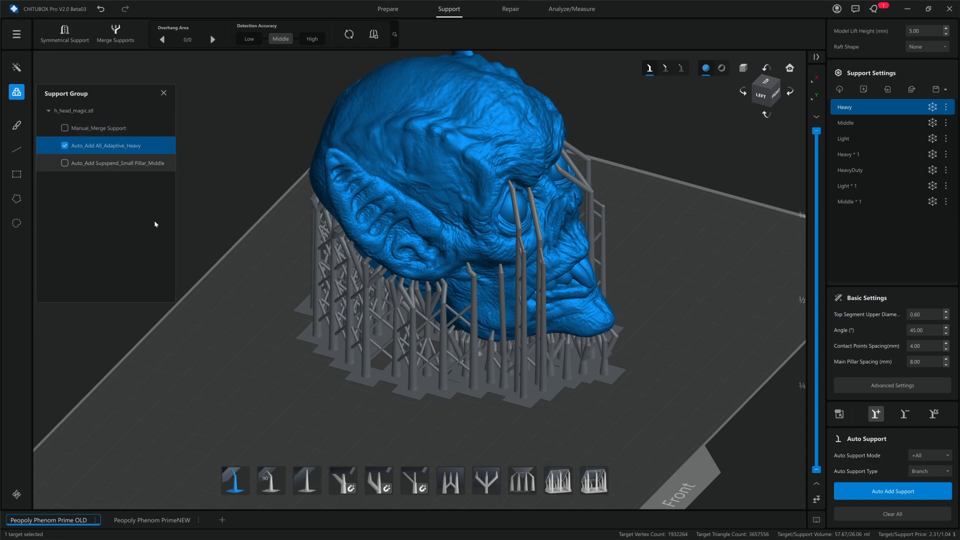
click(136, 164)
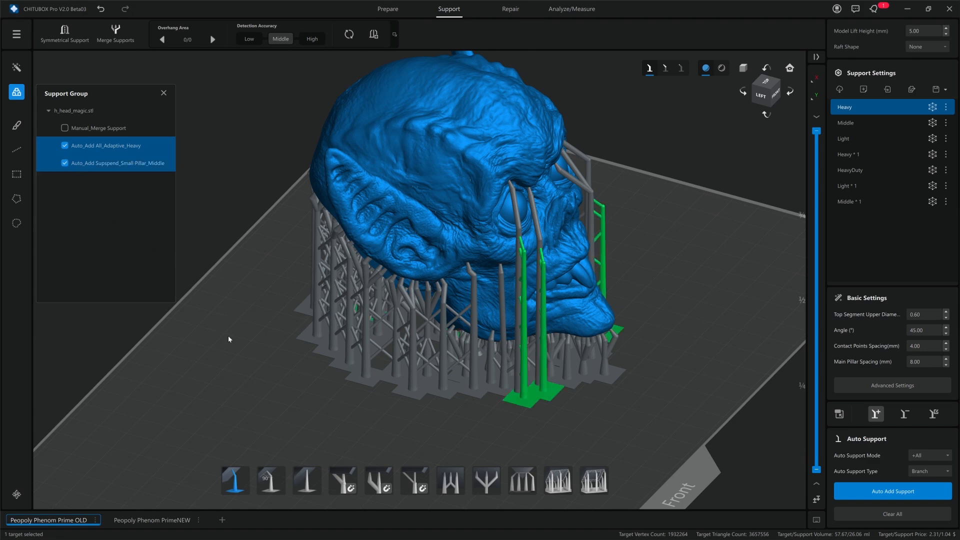
middle_drag(228, 339, 270, 316)
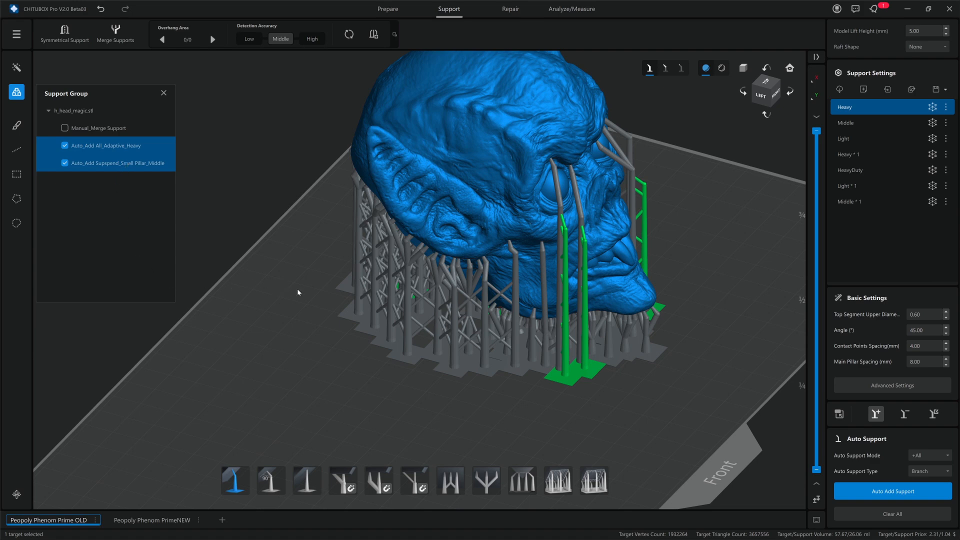
middle_drag(320, 289, 292, 332)
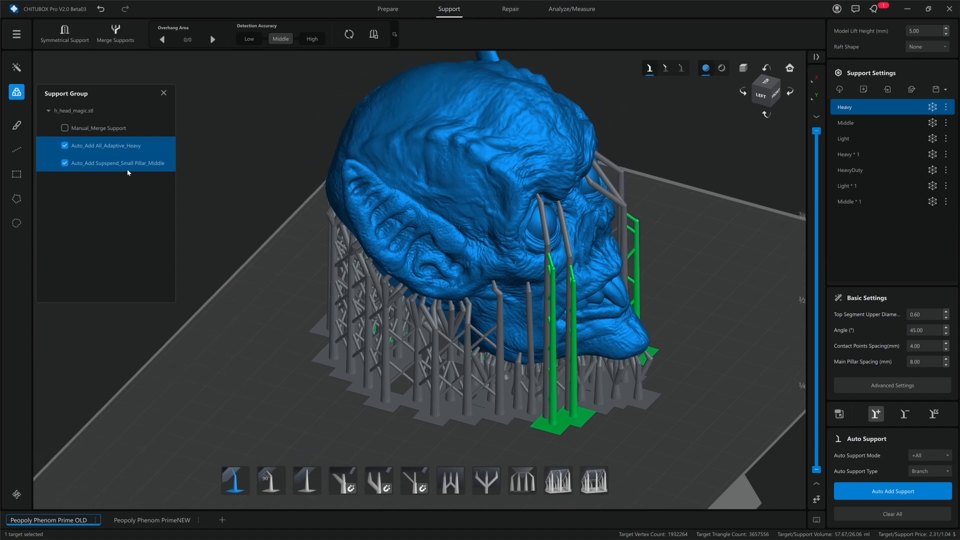
Highlight all three support groups together, and narrow the selection to Manual_Merge Support
ctrl+click(113, 131)
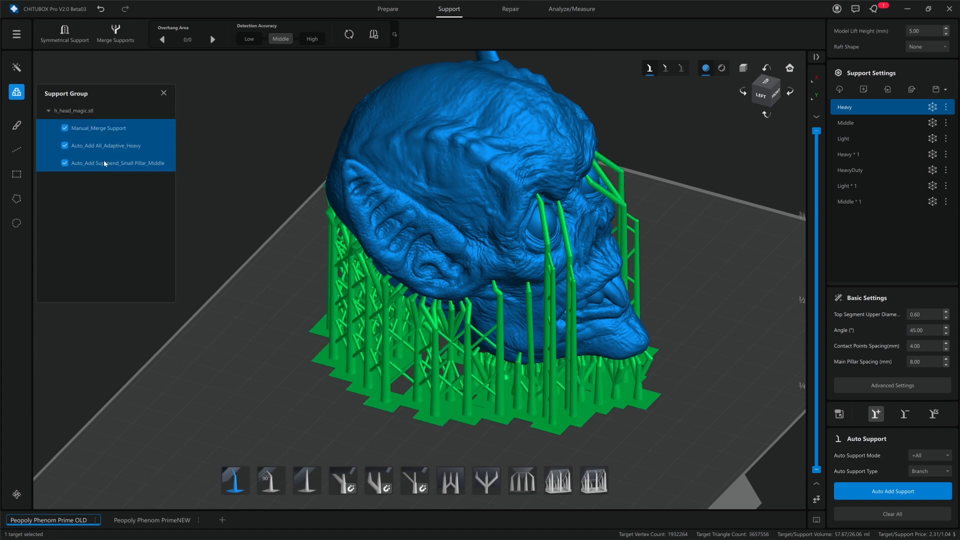
click(64, 163)
click(65, 146)
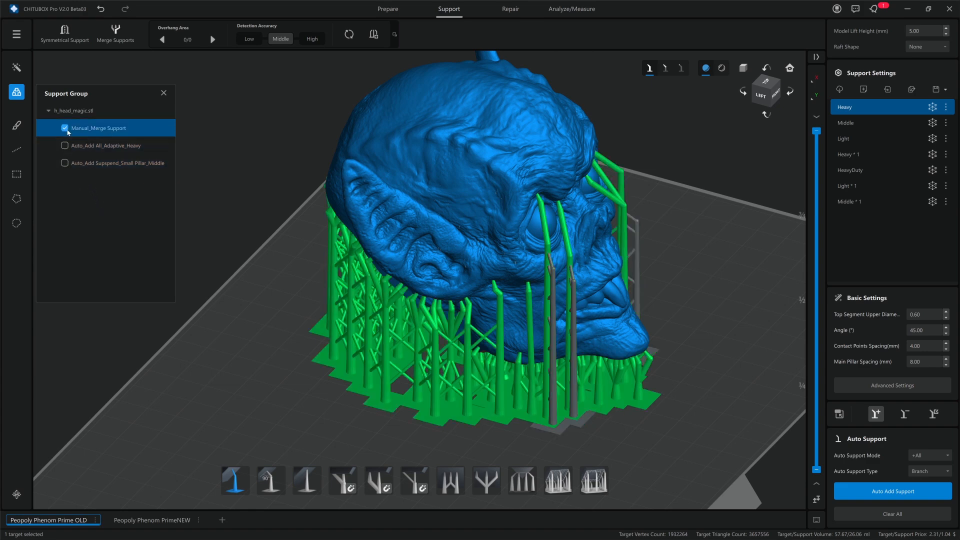
Check the Magic Support profile's steps against the three support groups, leaving only the Small Pillar Middle group highlighted
click(17, 67)
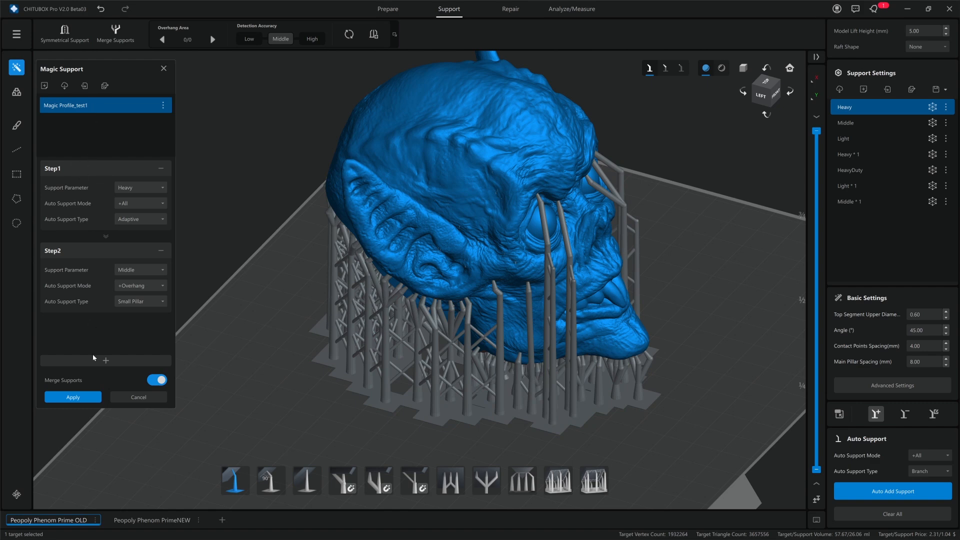
click(17, 91)
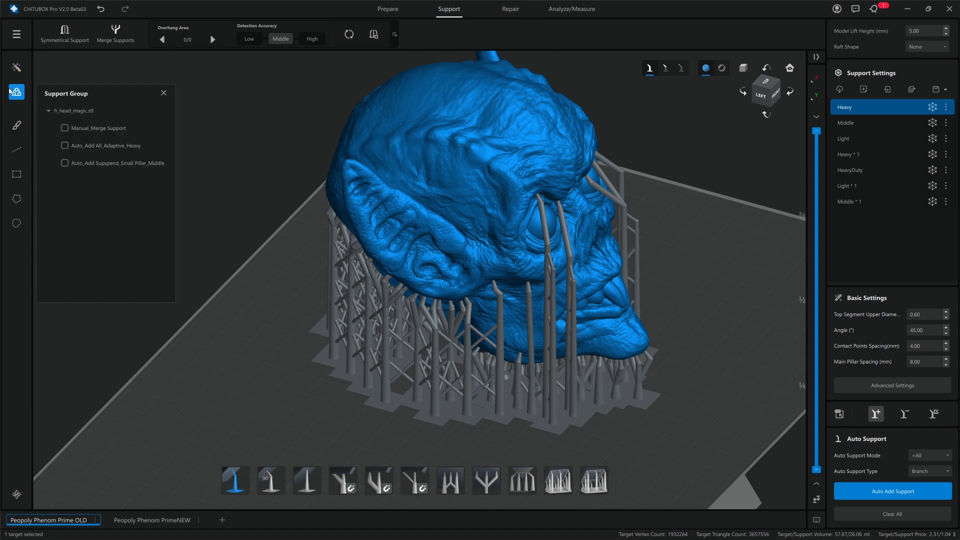
click(106, 129)
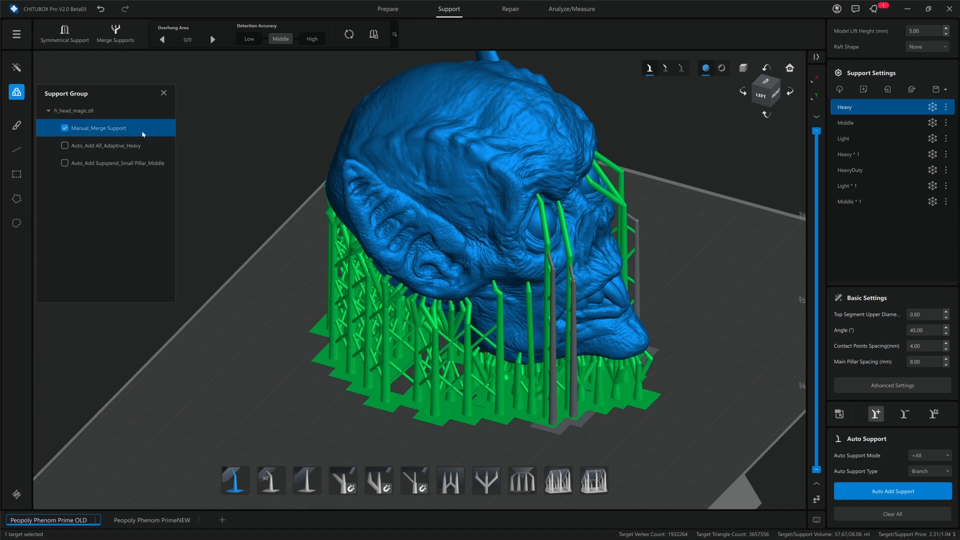
click(105, 145)
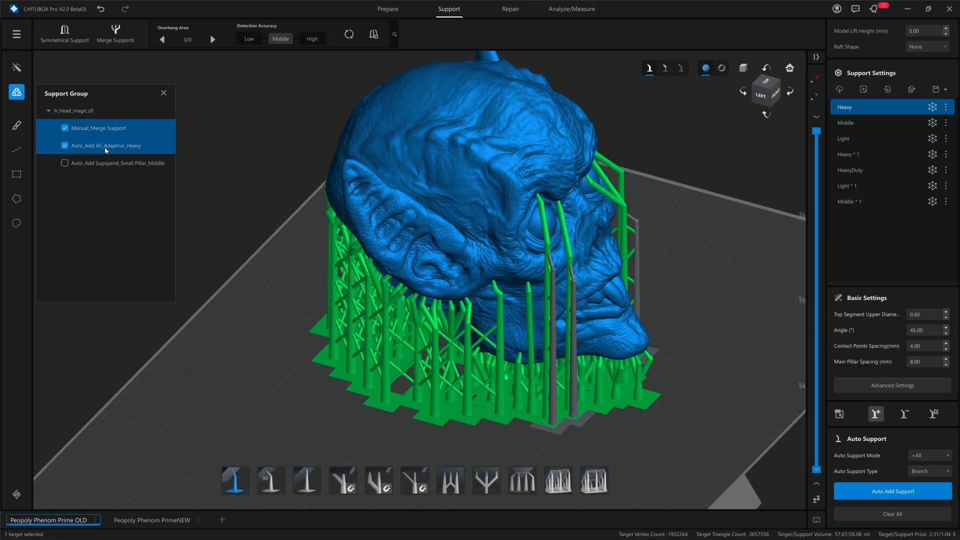
click(64, 128)
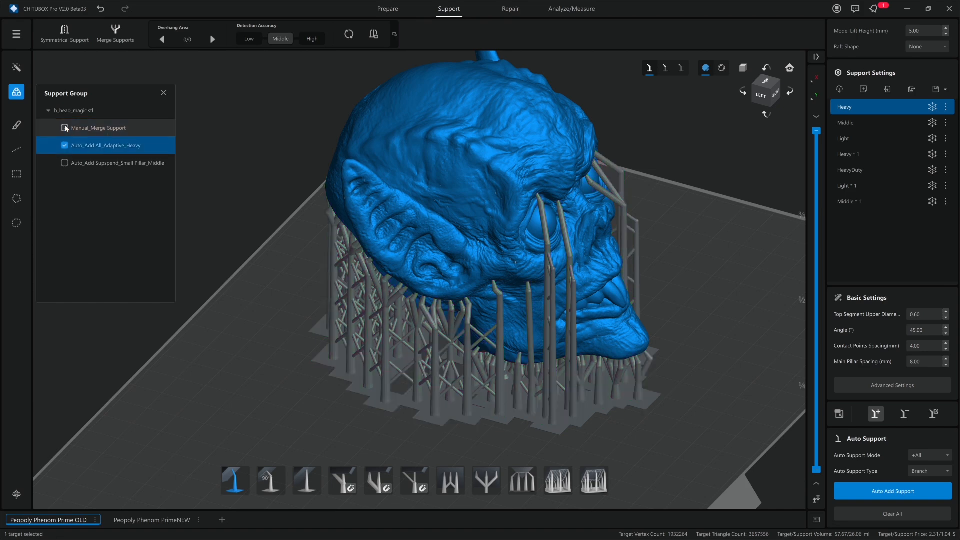
click(111, 163)
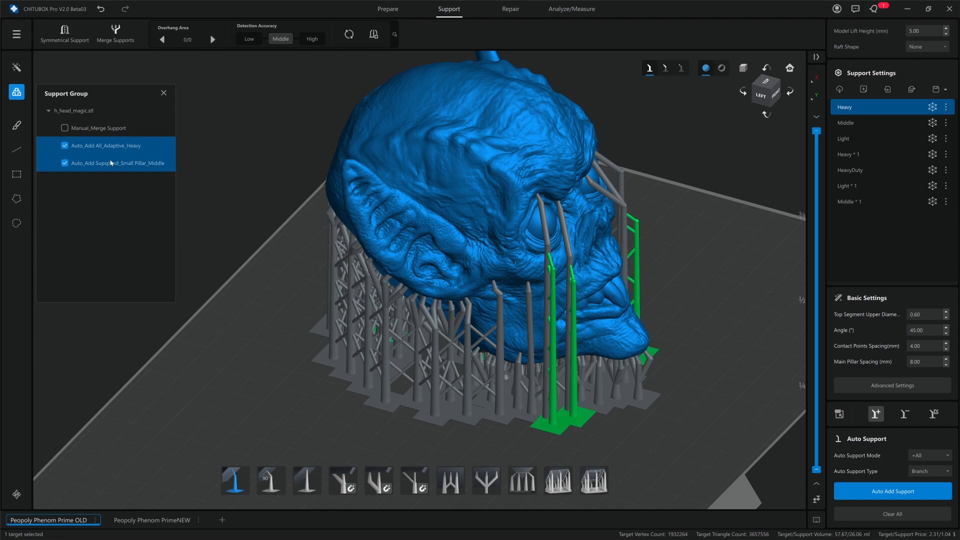
click(64, 145)
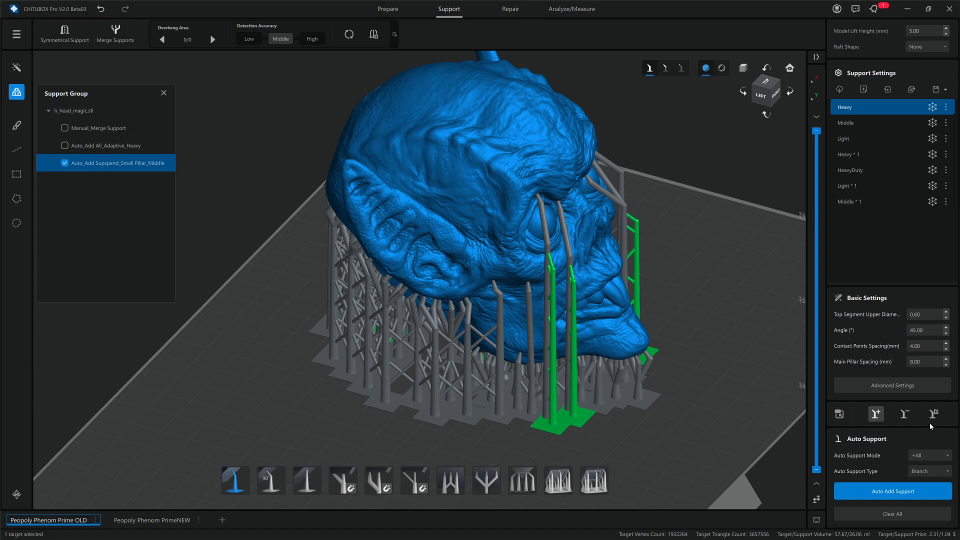
Try to shift the support under the cheek, just behind the two eye supports, in support editing mode
click(911, 415)
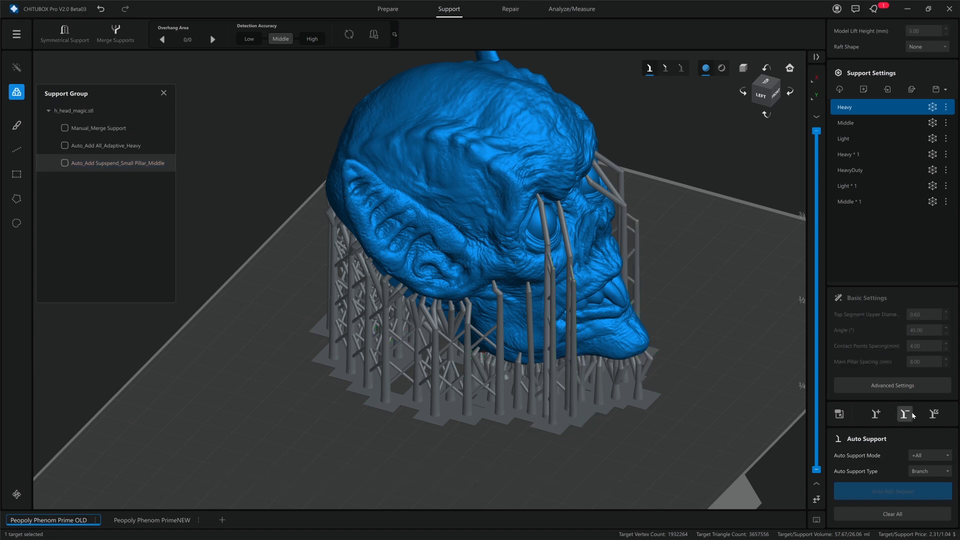
click(940, 416)
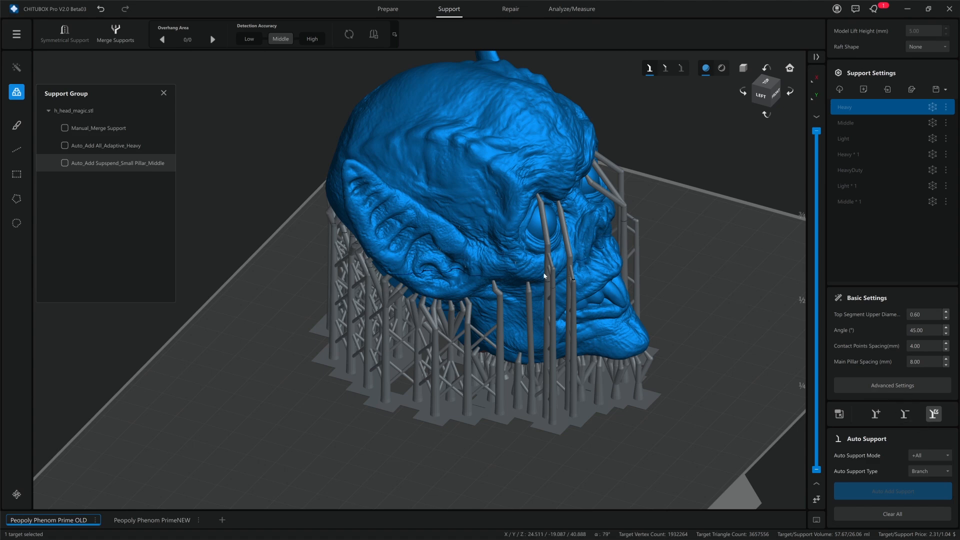
click(573, 283)
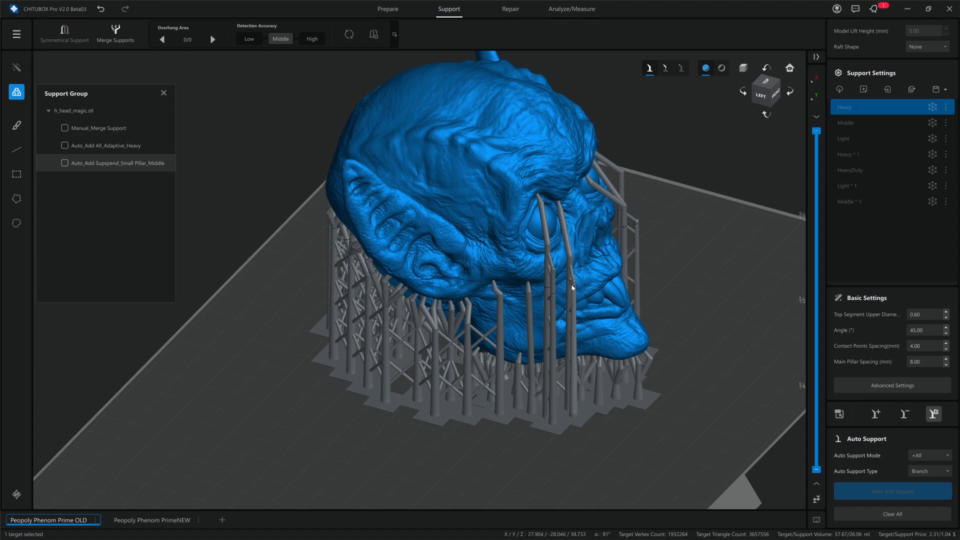
click(529, 289)
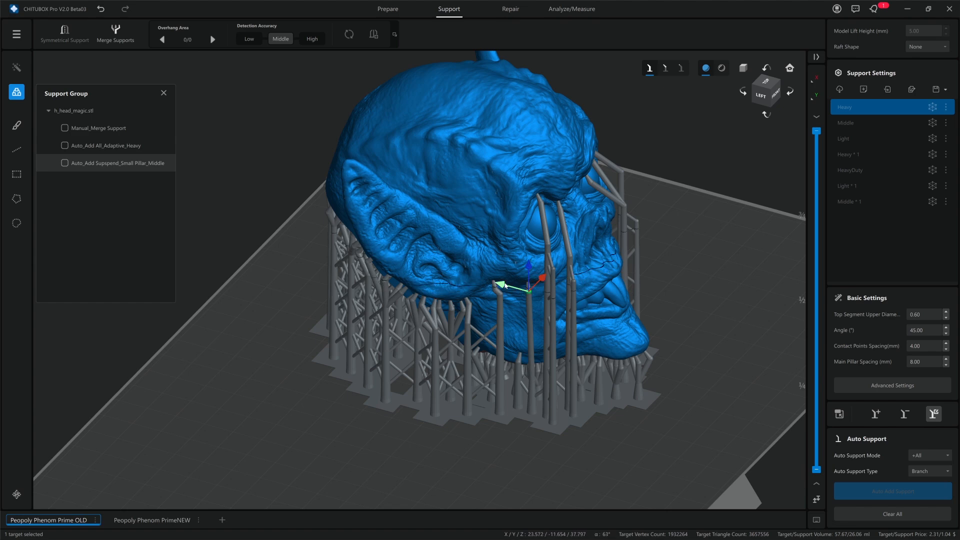
mouse_move(505, 286)
mouse_down()
mouse_move(483, 282)
mouse_move(506, 287)
mouse_up()
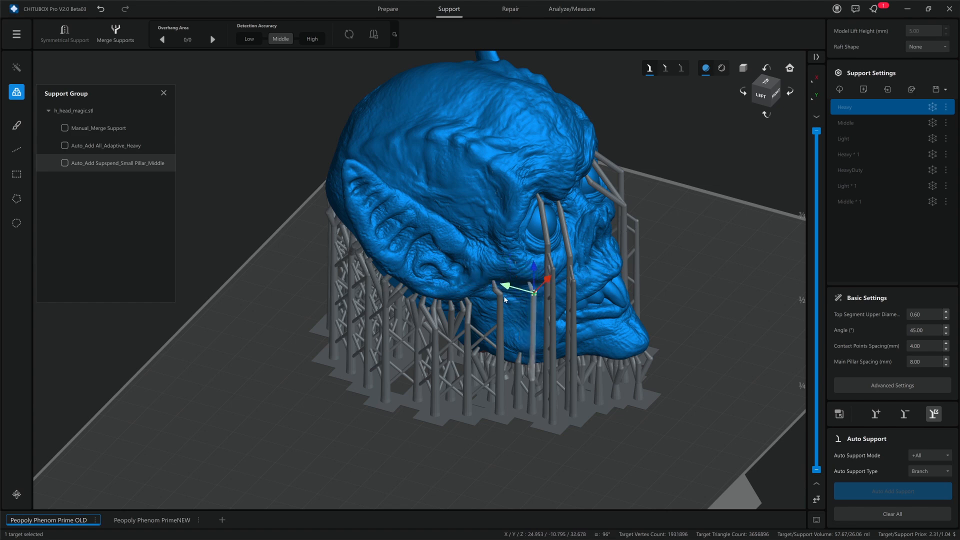
click(532, 303)
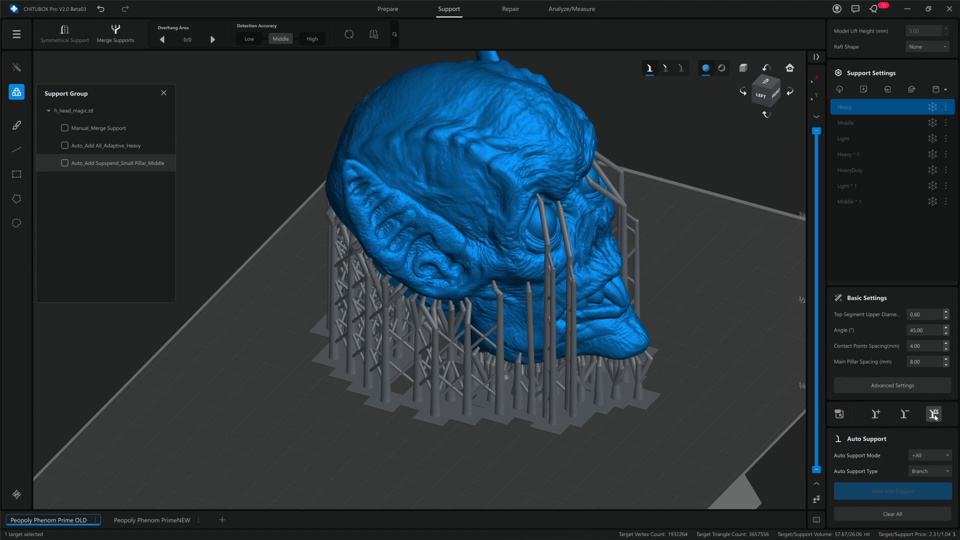
Try deleting the whole Auto_Add Supspend_Small Pillar_Middle group in support deletion mode, and undo the deletion
click(905, 414)
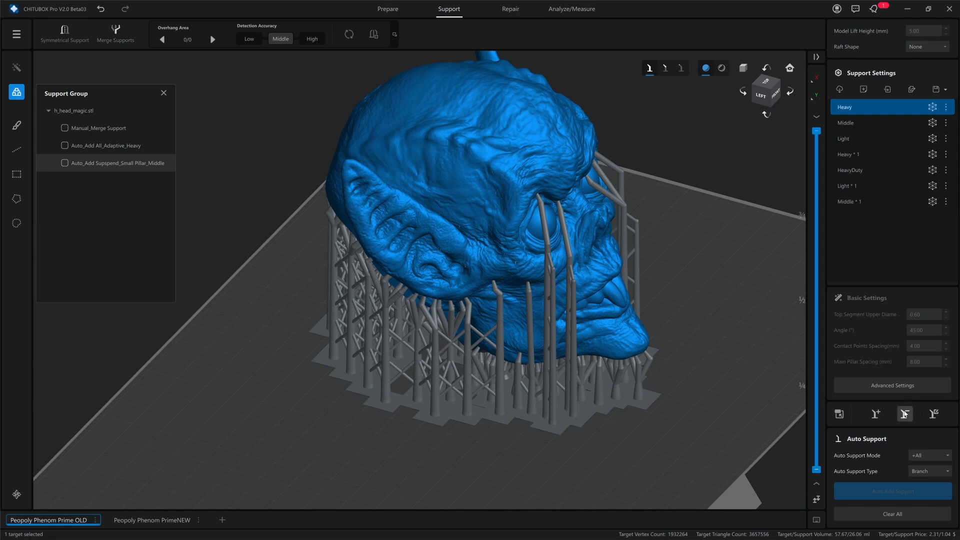
click(64, 163)
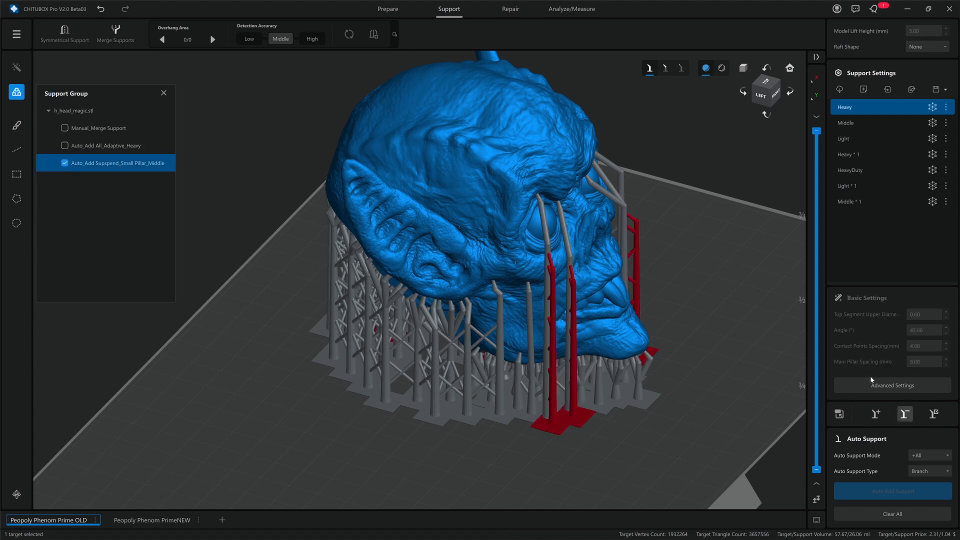
key(Delete)
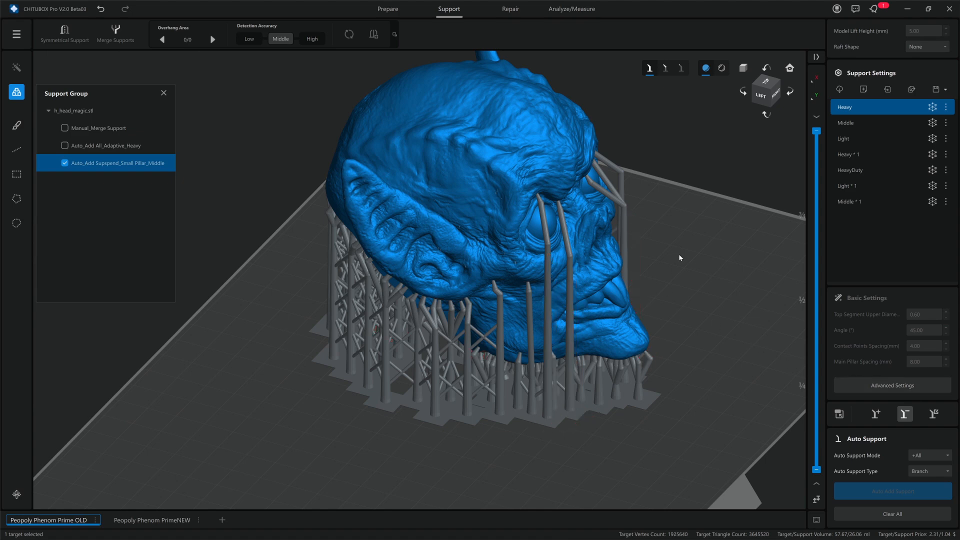
key(ctrl+z)
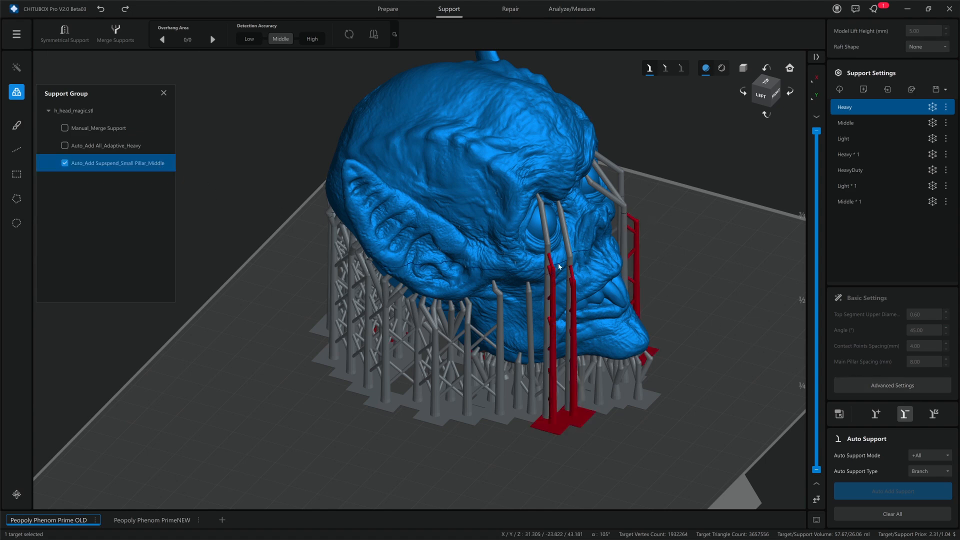
Clear the highlights on the Small Pillar Middle and Adaptive Heavy groups, and close the support group list
ctrl+click(133, 149)
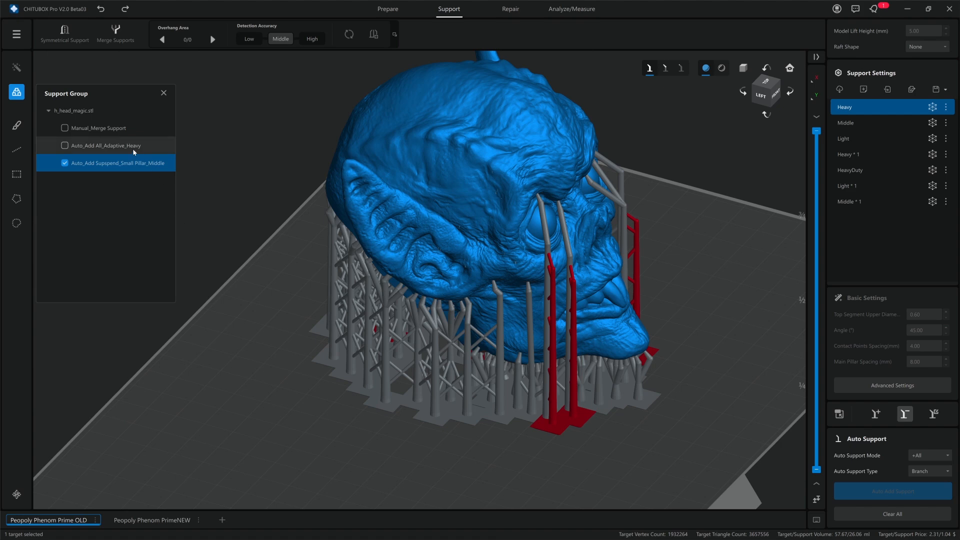
click(64, 163)
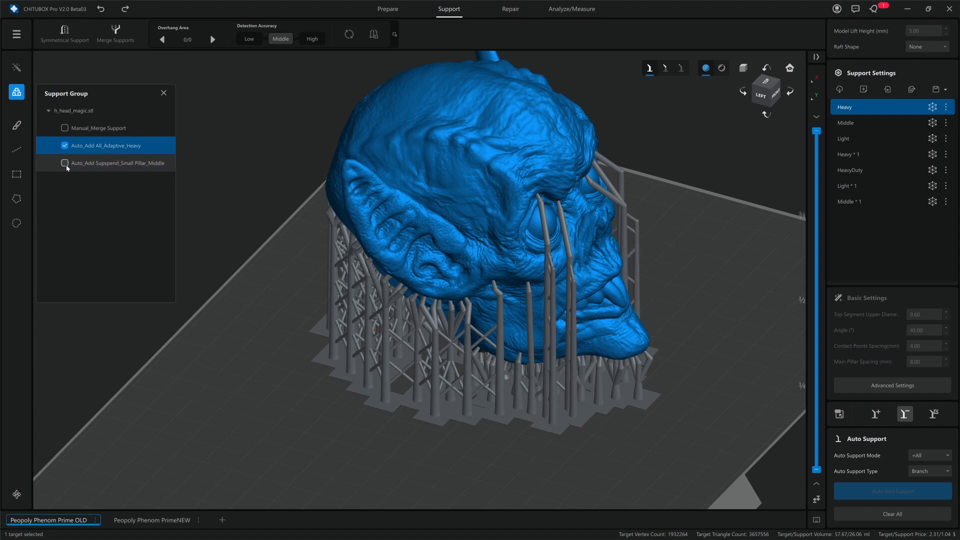
click(64, 145)
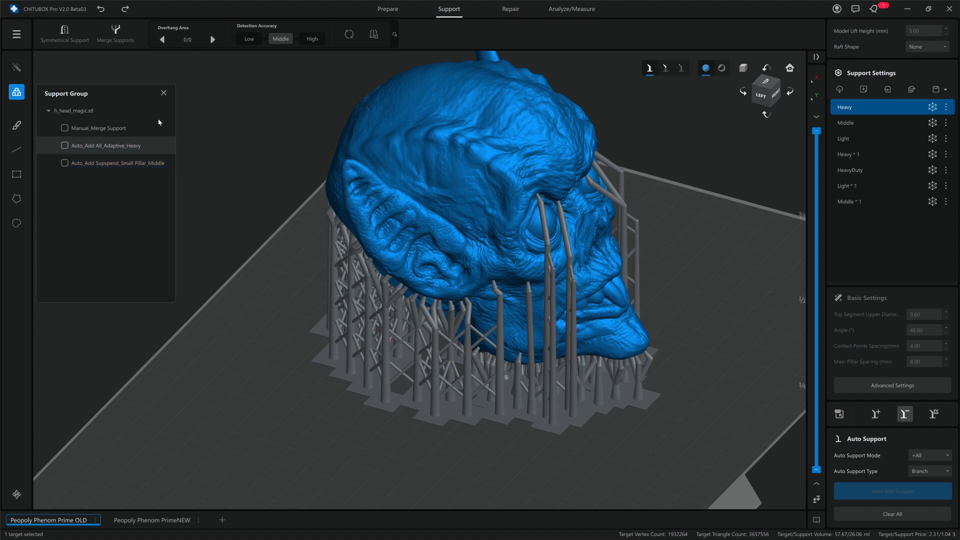
click(164, 93)
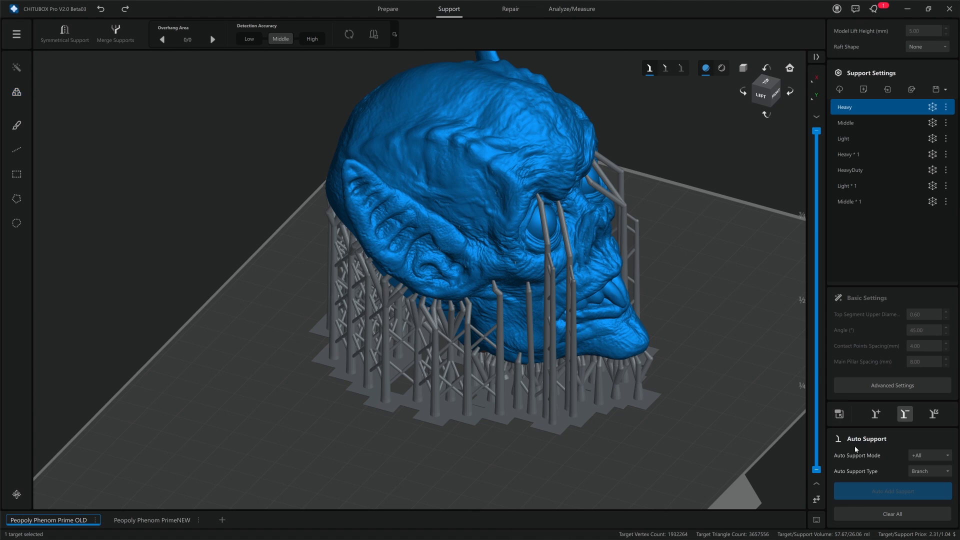
Clear all existing supports from the head model
click(904, 515)
scroll(310, 324, down, 3)
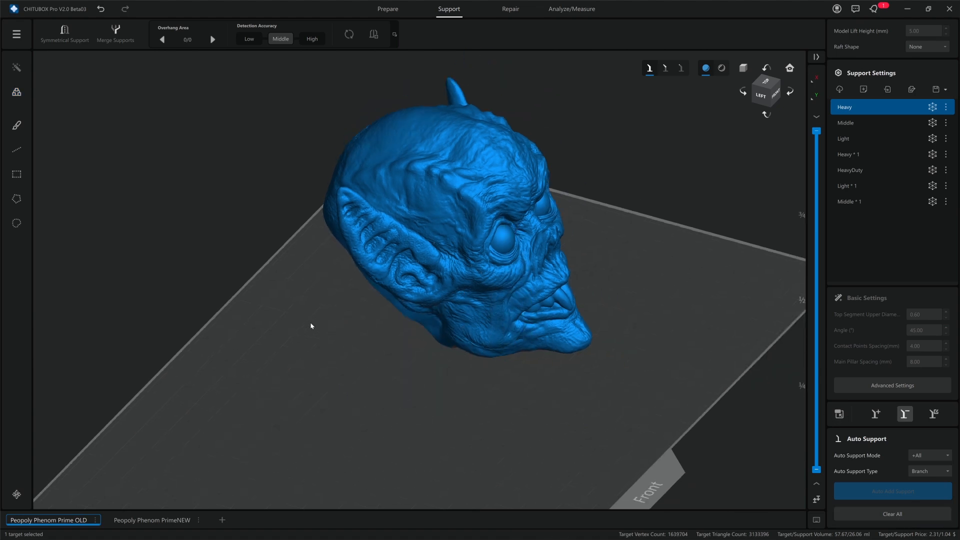
right_drag(310, 324, 312, 321)
middle_drag(312, 320, 357, 316)
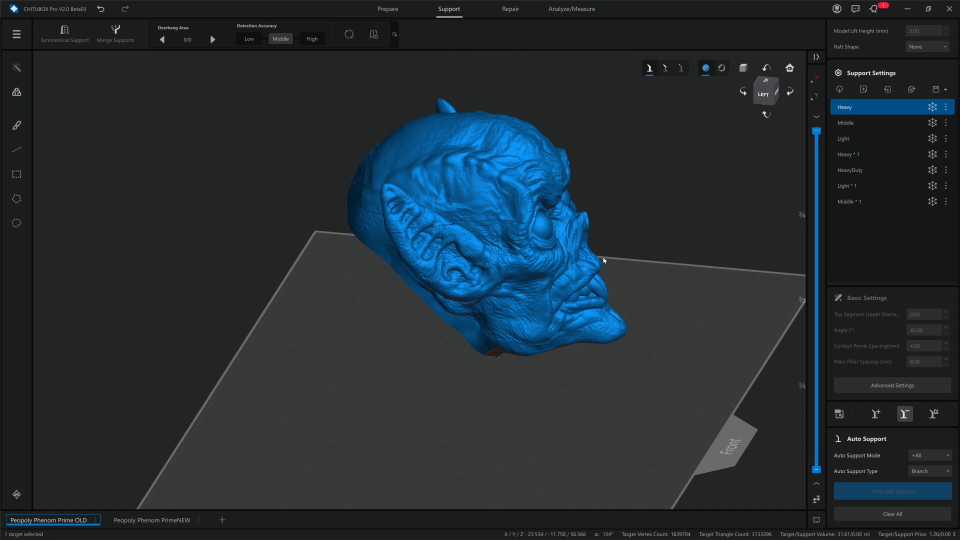
Switch to adding supports and apply Magic Profile_test1 to the bare head with Merge Supports enabled
click(878, 417)
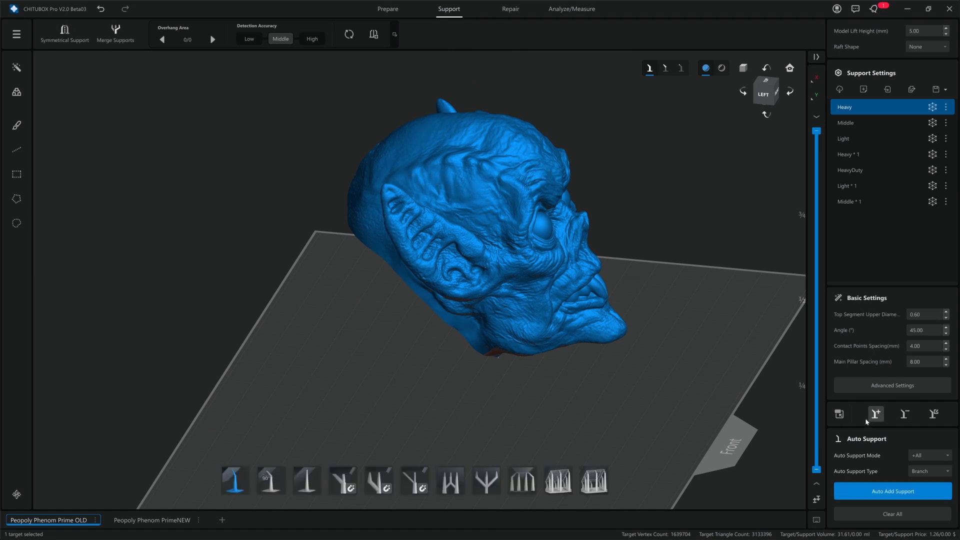
click(17, 69)
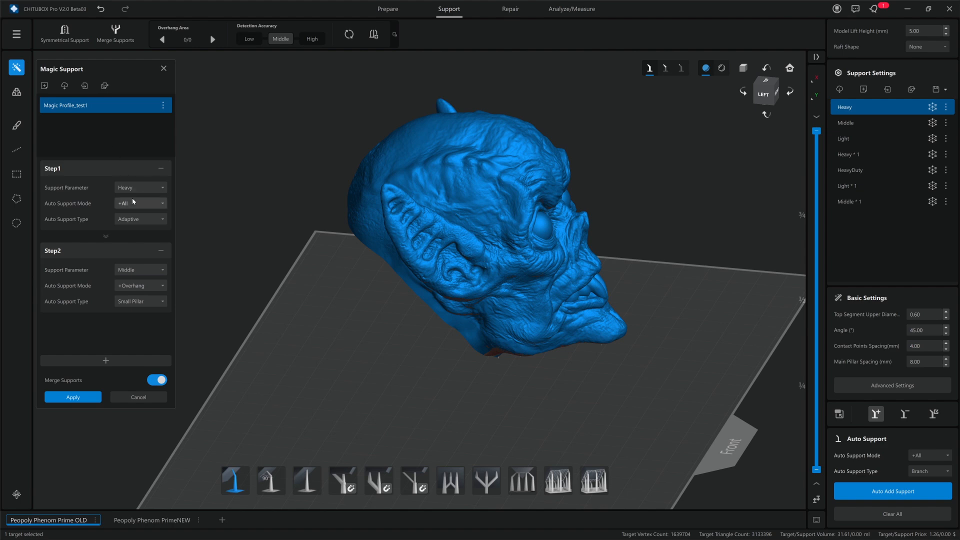
click(86, 398)
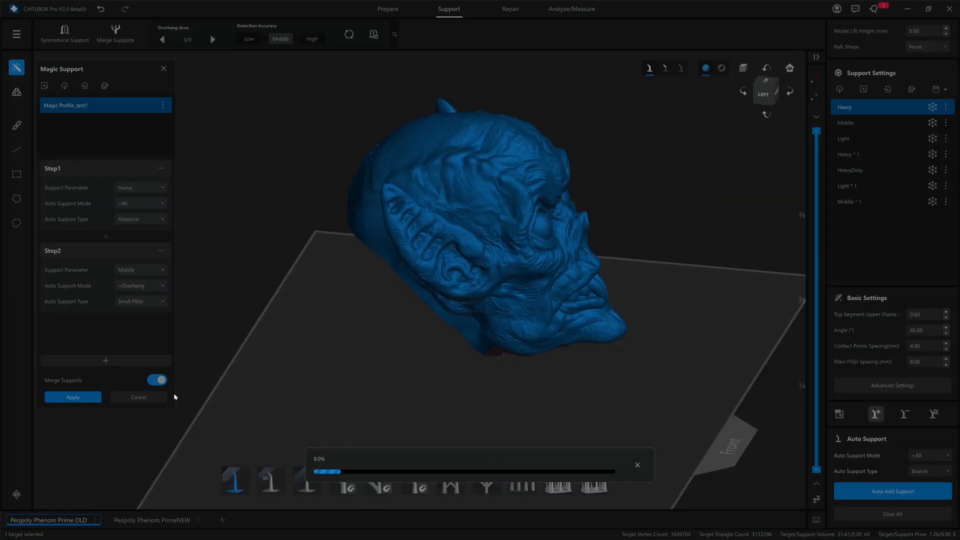
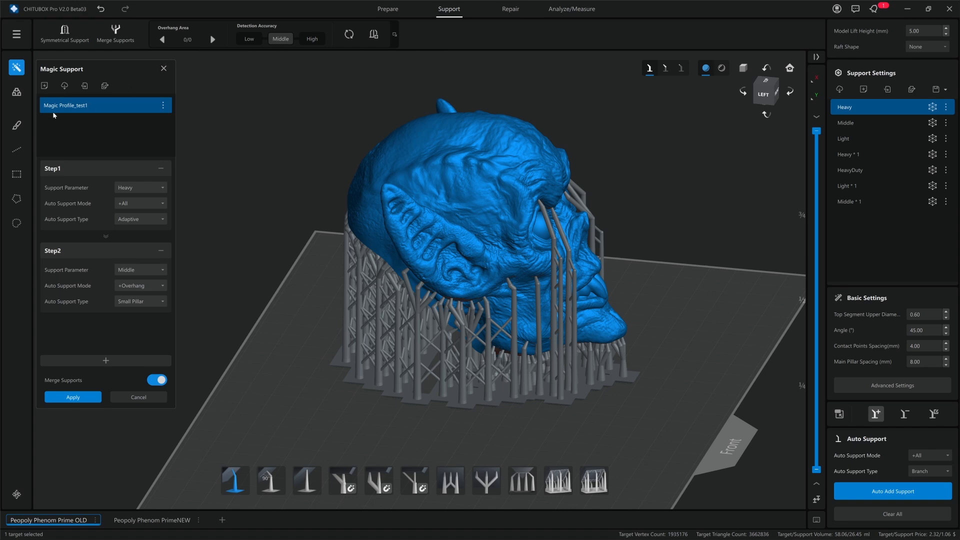
Highlight the Manual_Merge Support and Auto_Add All_Adaptive_Heavy groups in turn, leaving only Auto_Add Supspend_Small Pillar_Middle highlighted
click(16, 92)
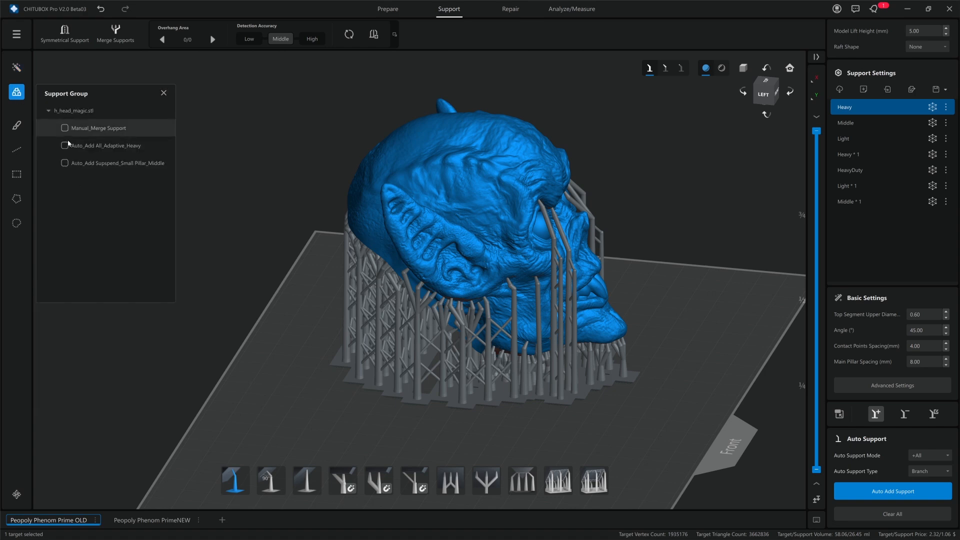
click(119, 133)
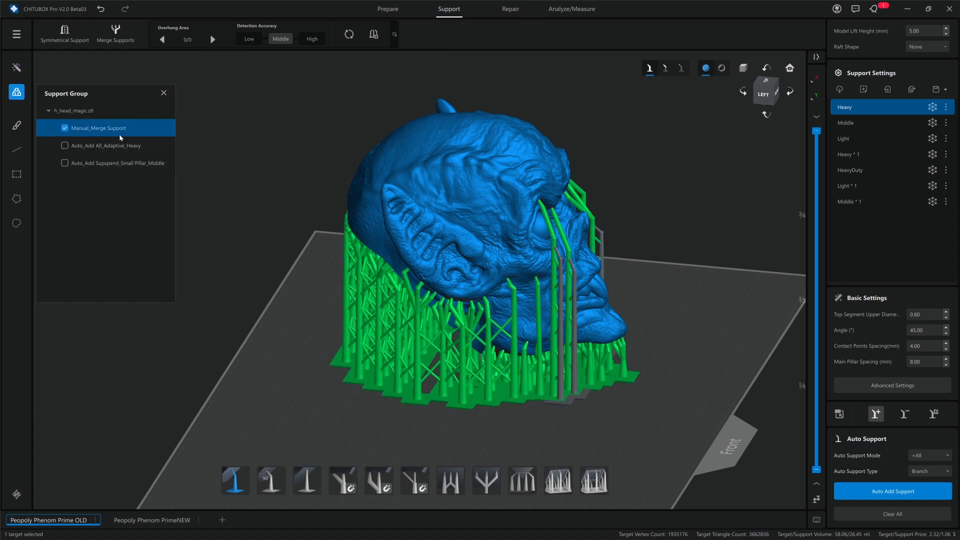
click(82, 149)
click(64, 129)
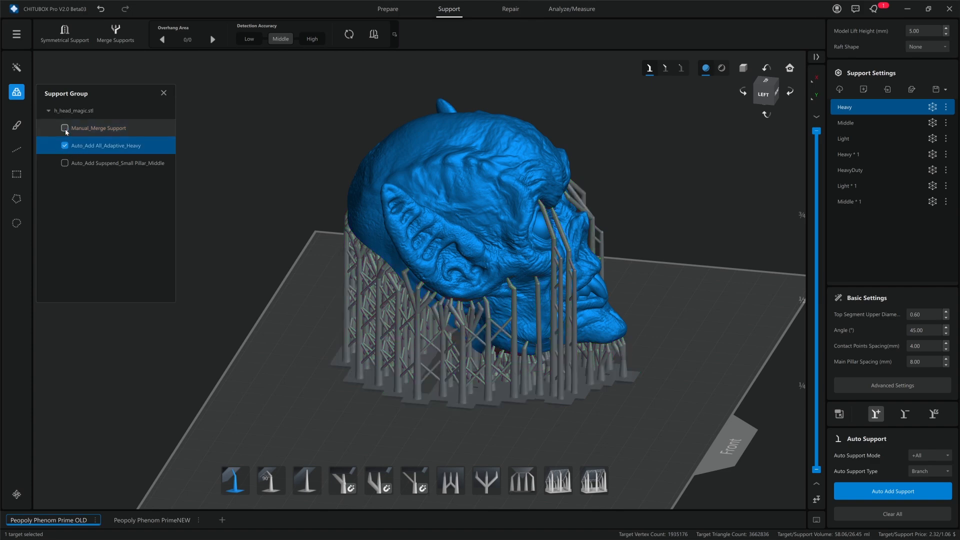
click(64, 145)
click(64, 163)
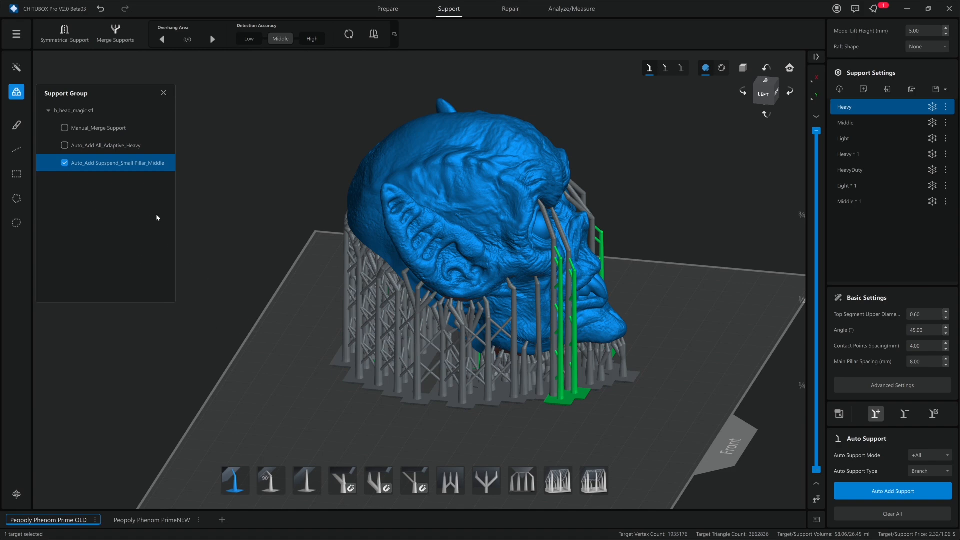
Examine the highlighted small-pillar supports near the eyes and the overhangs around the ear and cheek from several angles
drag(279, 223, 293, 245)
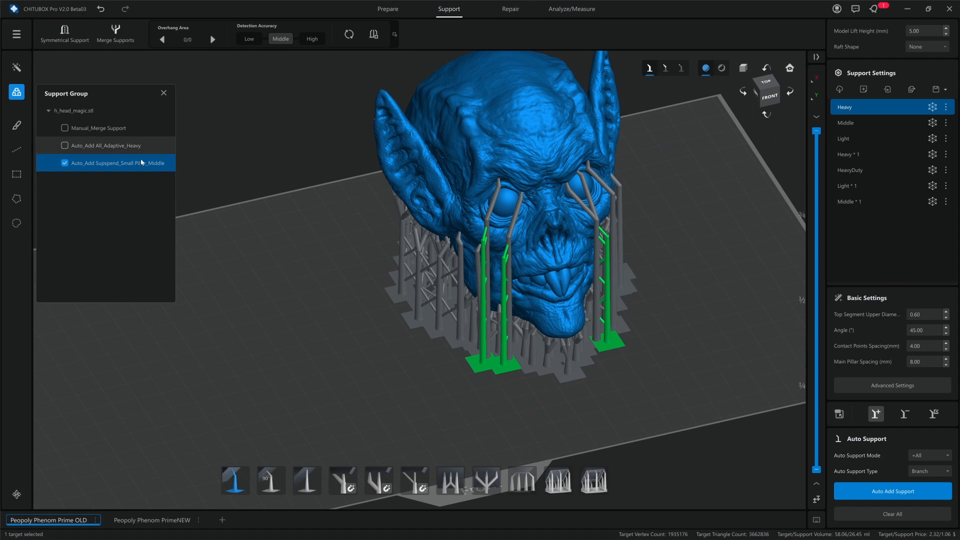
scroll(319, 219, up, 3)
drag(319, 220, 465, 170)
scroll(475, 193, up, 5)
scroll(476, 194, up, 1)
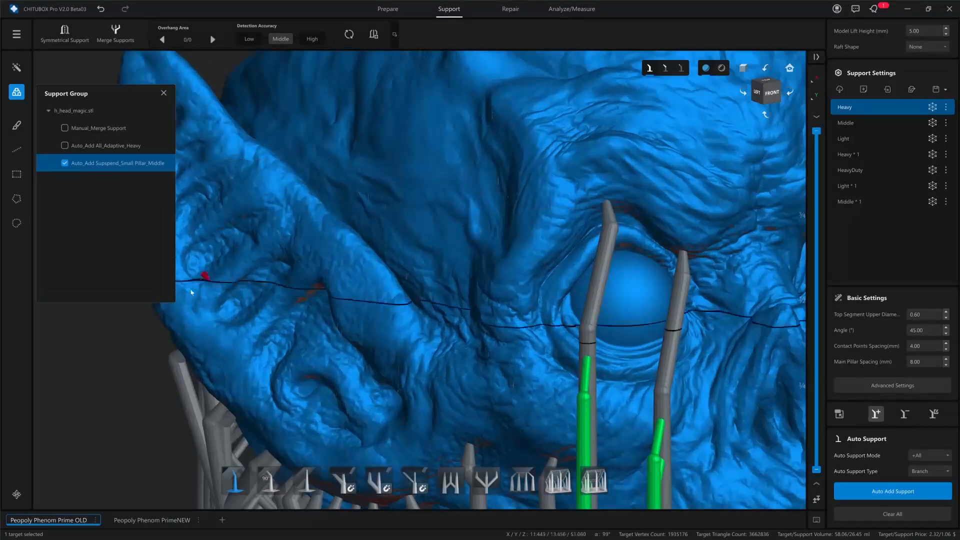
right_drag(349, 265, 372, 265)
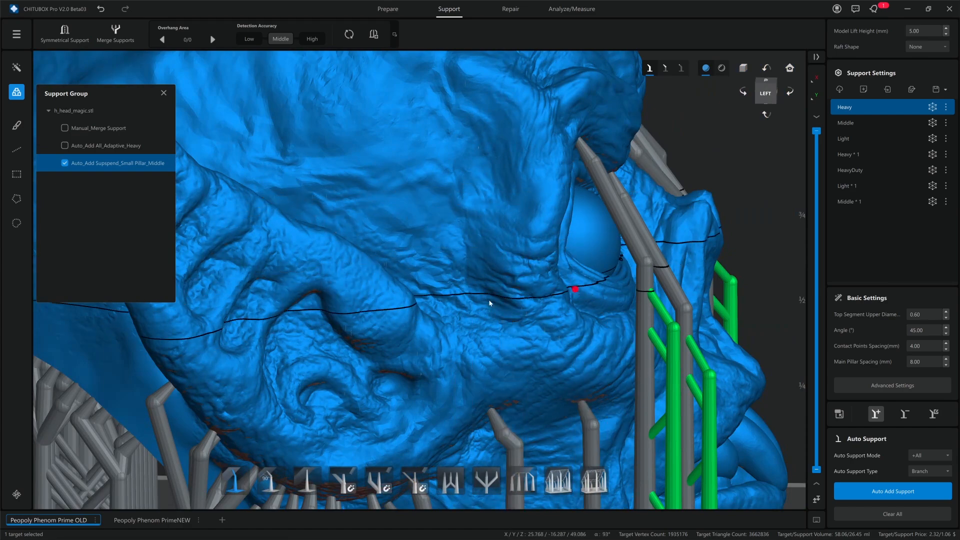
scroll(372, 342, up, 2)
mouse_move(409, 312)
right_down()
mouse_move(424, 311)
mouse_move(414, 312)
right_up()
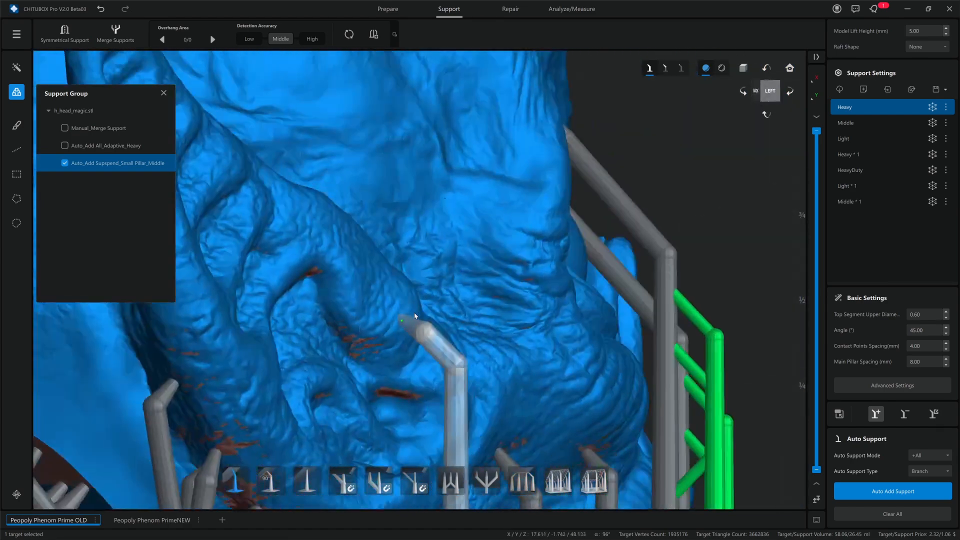
right_drag(471, 354, 404, 344)
scroll(438, 346, down, 2)
scroll(405, 350, down, 2)
middle_drag(404, 344, 616, 323)
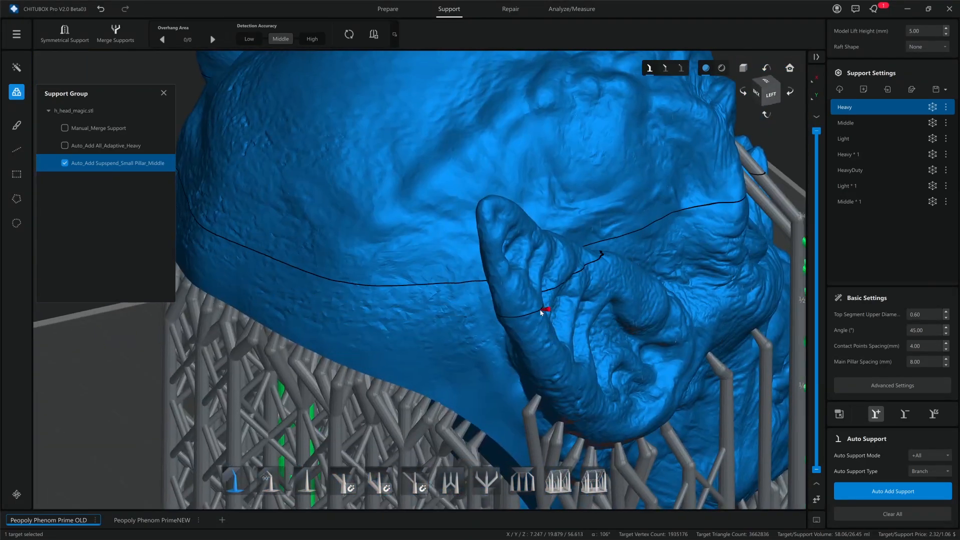
right_drag(541, 320, 538, 312)
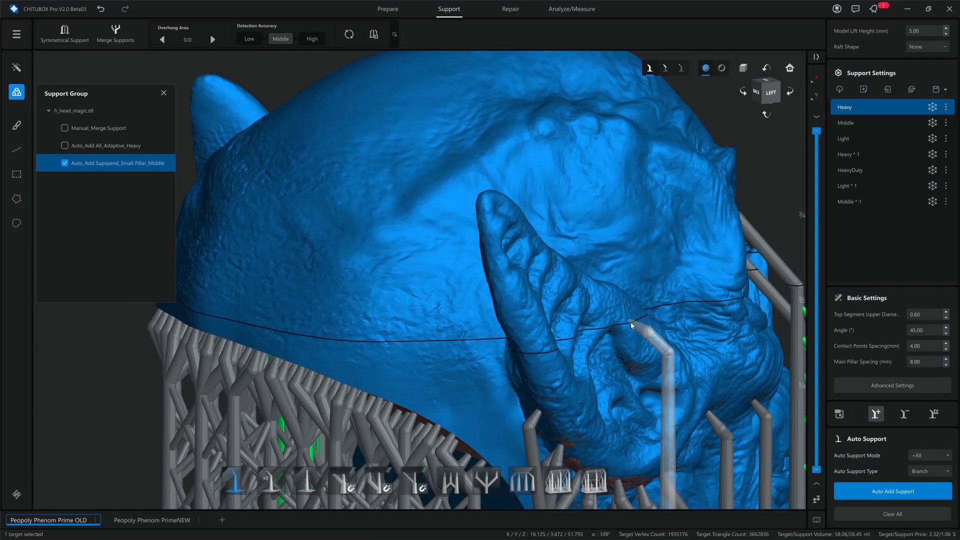
right_drag(631, 322, 507, 297)
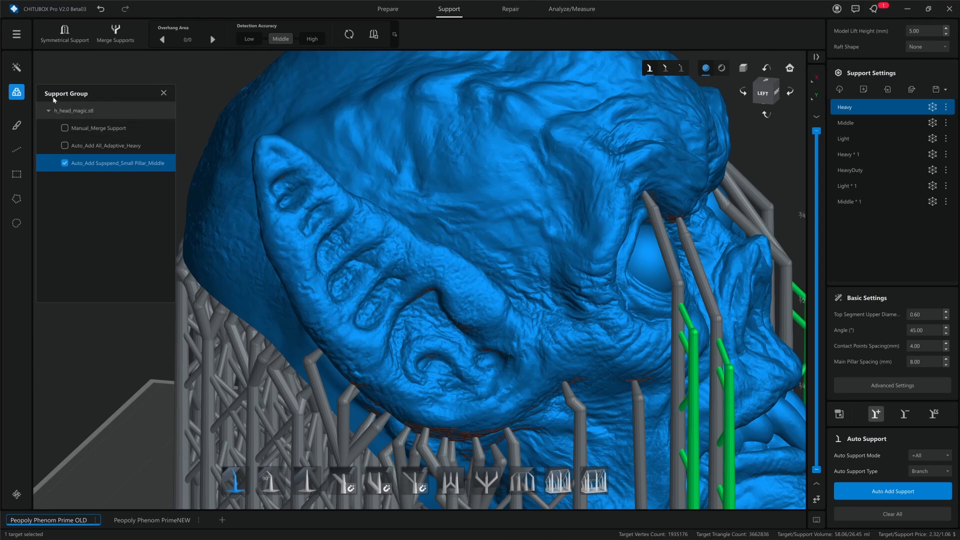
Check the two steps of Magic Profile_test1, close the profile settings, and examine the head's complete supports from the side and front
click(16, 66)
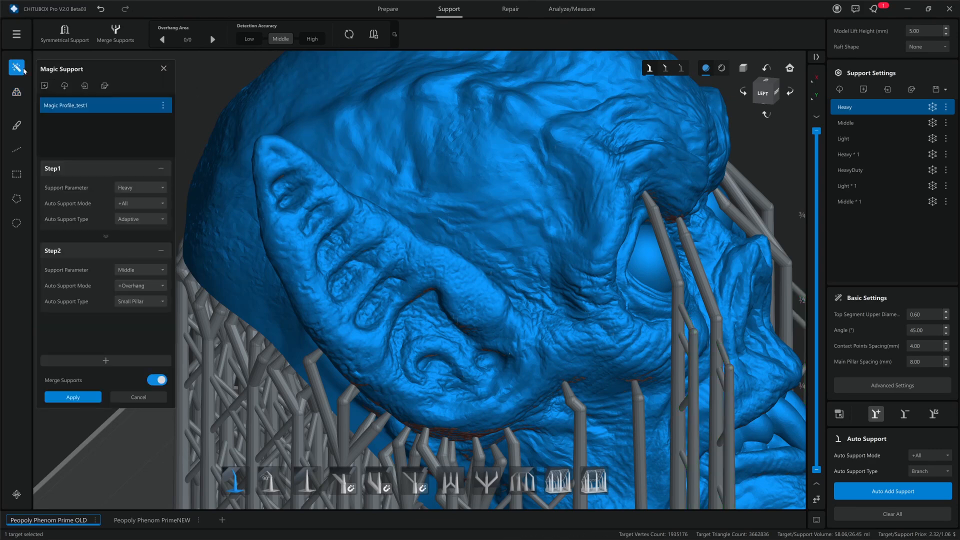
click(163, 68)
right_drag(163, 68, 173, 248)
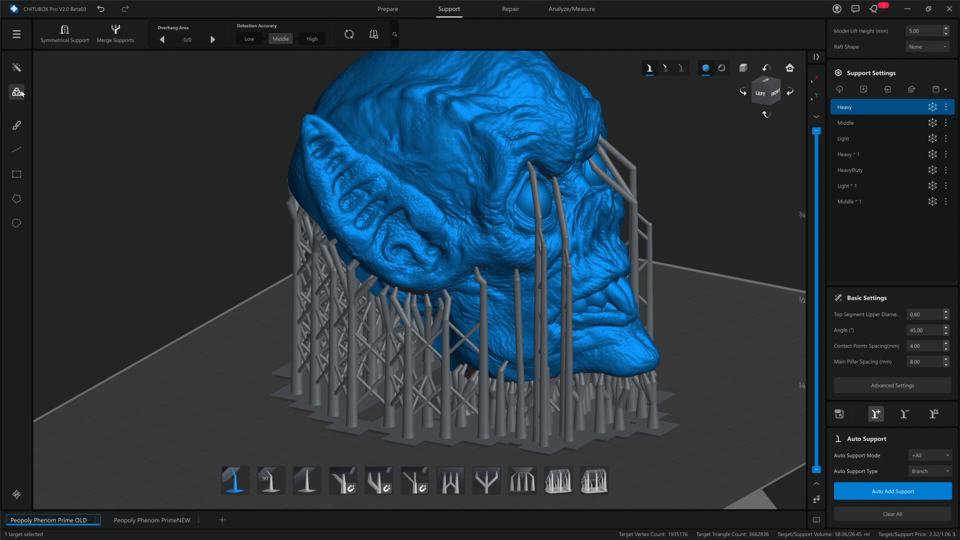
middle_drag(236, 179, 227, 197)
scroll(228, 200, down, 1)
scroll(235, 206, down, 1)
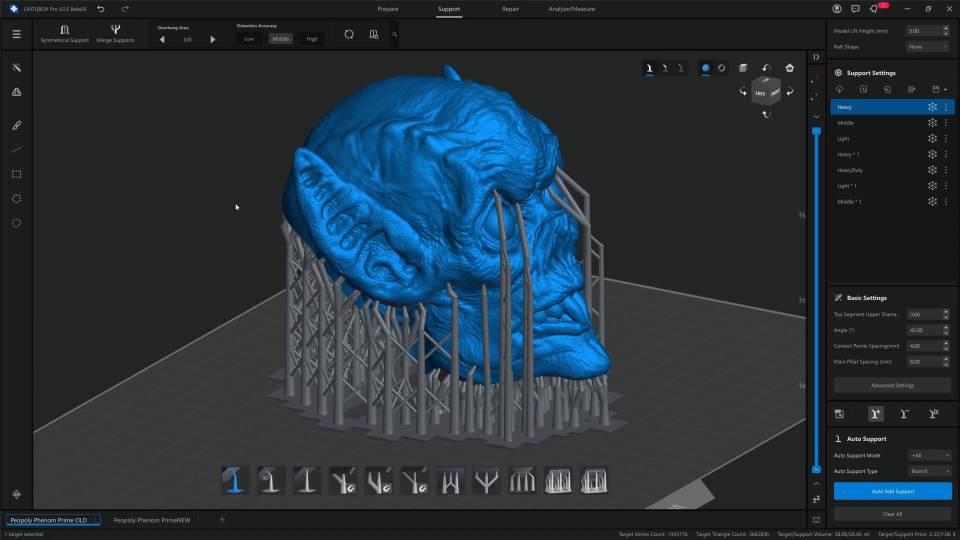
right_drag(184, 270, 225, 265)
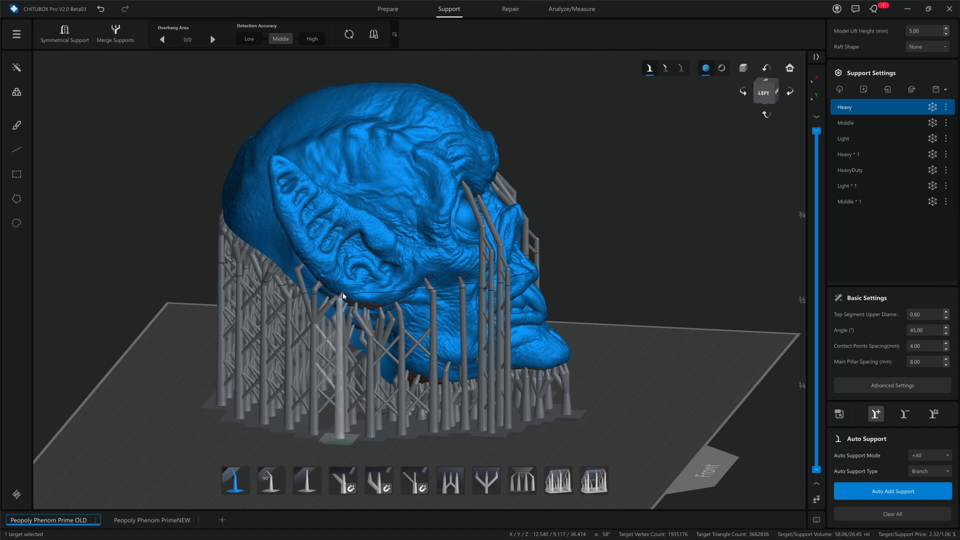
drag(145, 281, 215, 266)
middle_drag(215, 266, 190, 228)
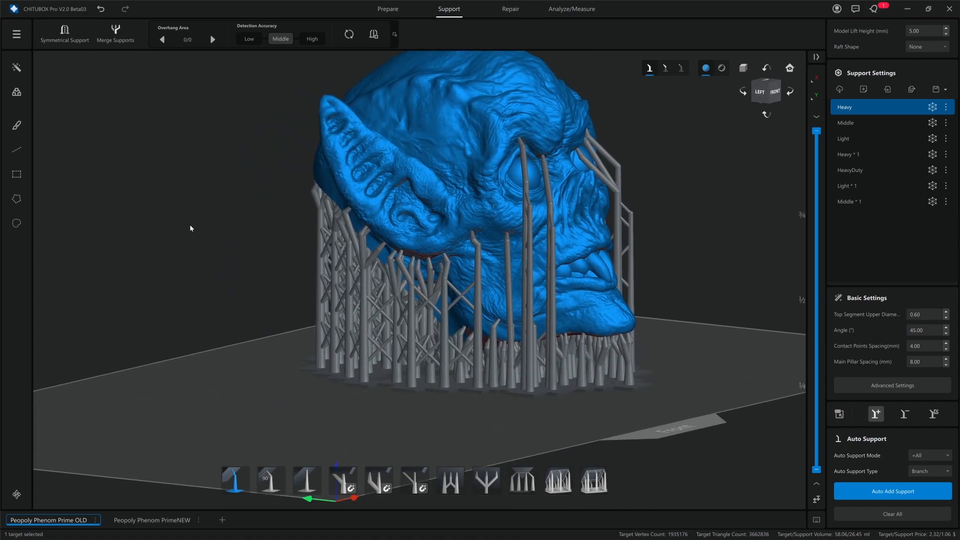
drag(190, 228, 170, 267)
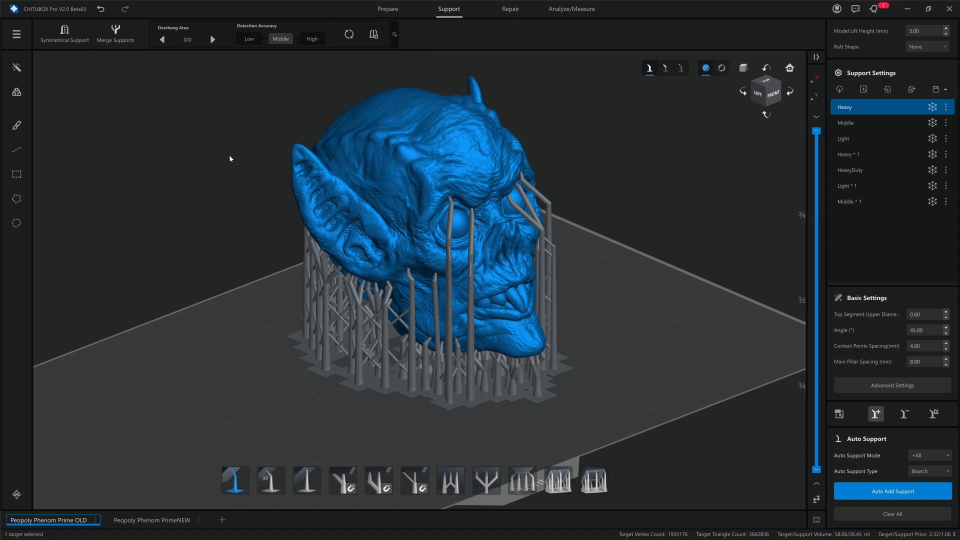
middle_drag(197, 240, 228, 299)
mouse_move(228, 299)
right_down()
mouse_move(219, 293)
mouse_move(220, 312)
right_up()
middle_drag(221, 312, 199, 285)
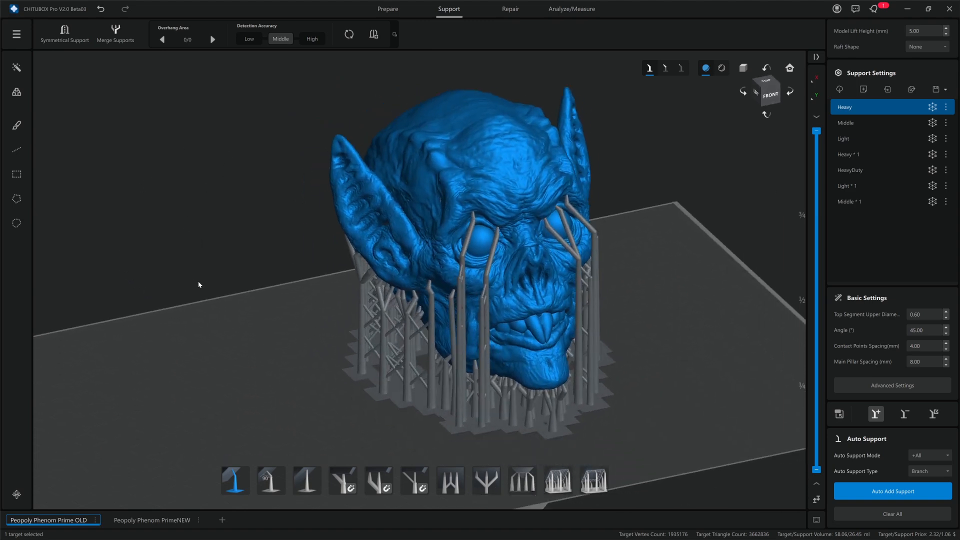
right_drag(198, 285, 221, 303)
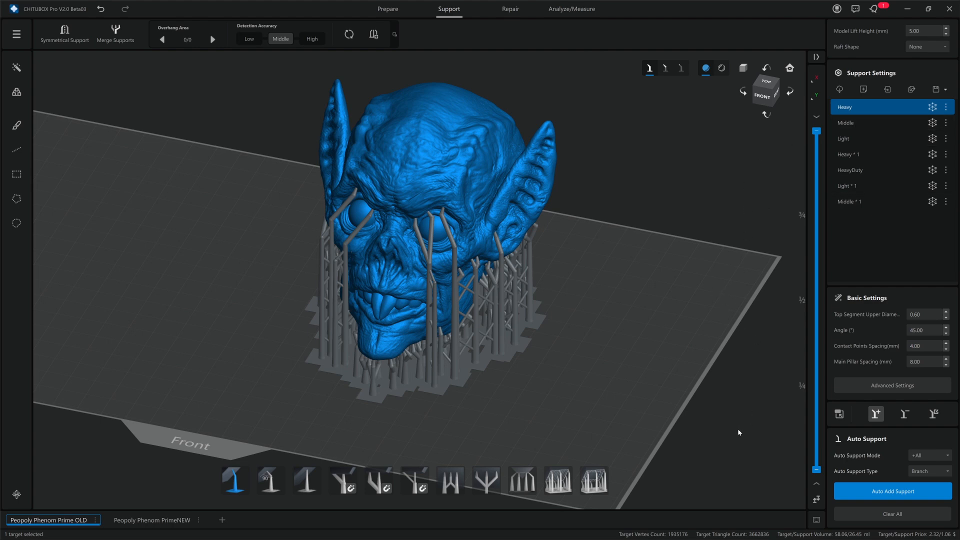
Remove the complete Magic Support result from the head and look at its underside from a low front angle
click(892, 514)
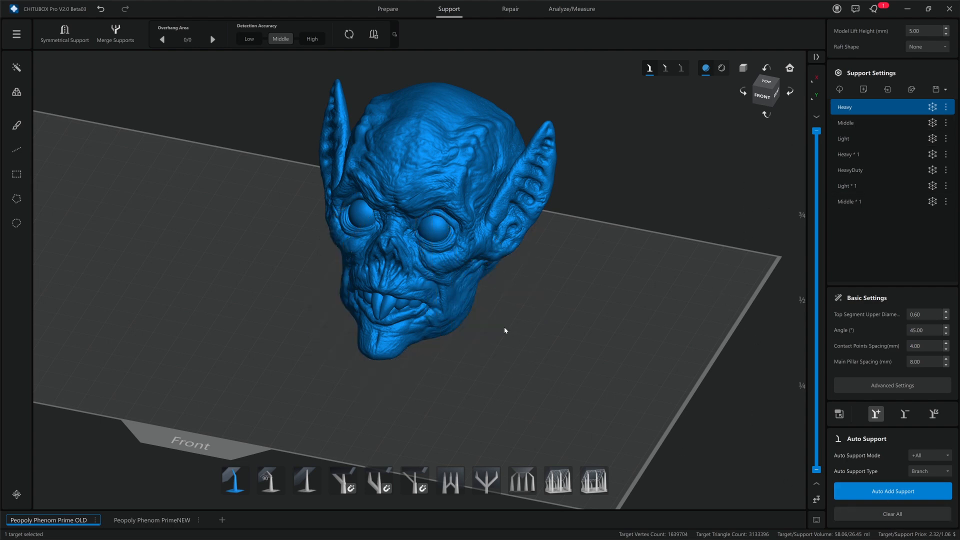
scroll(504, 328, up, 2)
right_drag(505, 326, 506, 304)
middle_drag(506, 304, 550, 351)
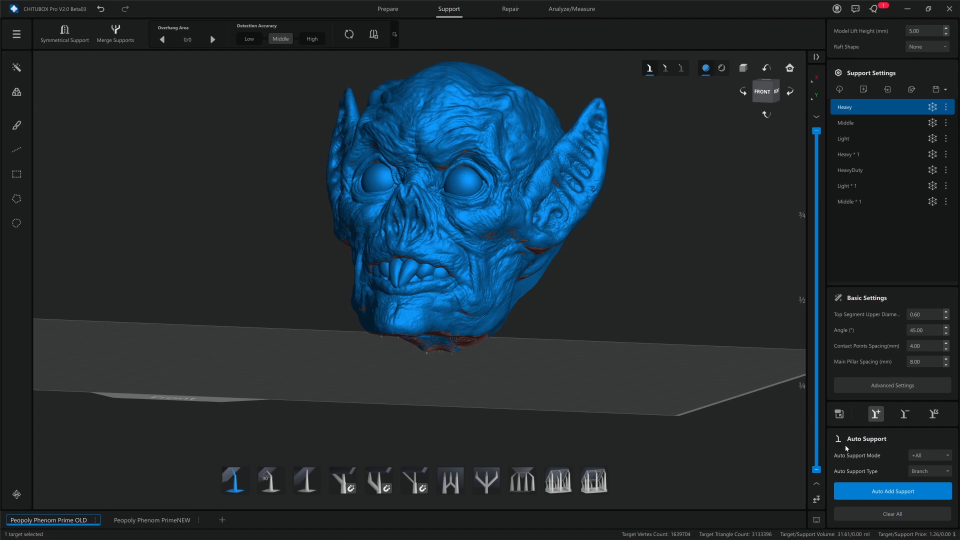
Place three individual Heavy supports beneath the earlobe on the right-view side of the head
click(874, 492)
right_drag(575, 297, 553, 210)
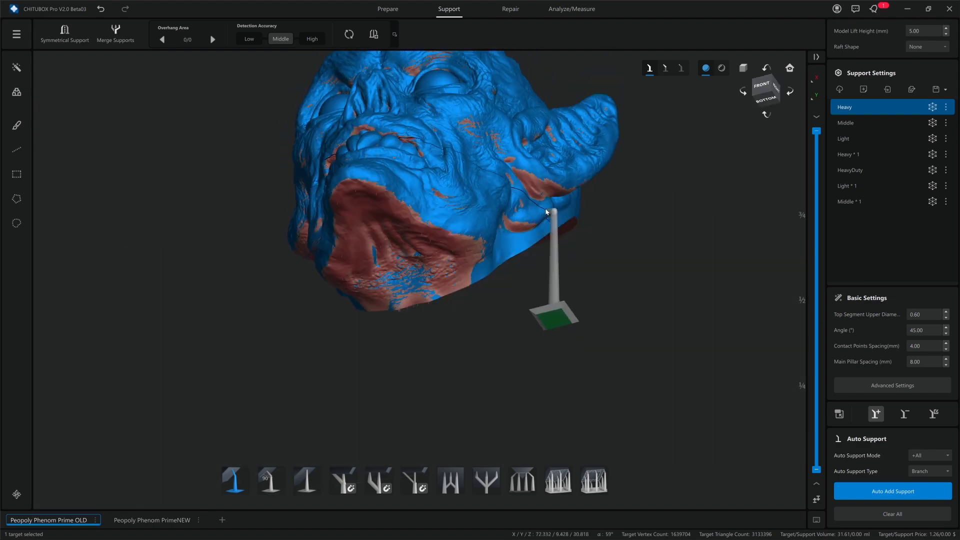
click(535, 182)
mouse_move(609, 239)
right_down()
mouse_move(612, 251)
mouse_move(615, 230)
right_up()
click(546, 217)
click(487, 176)
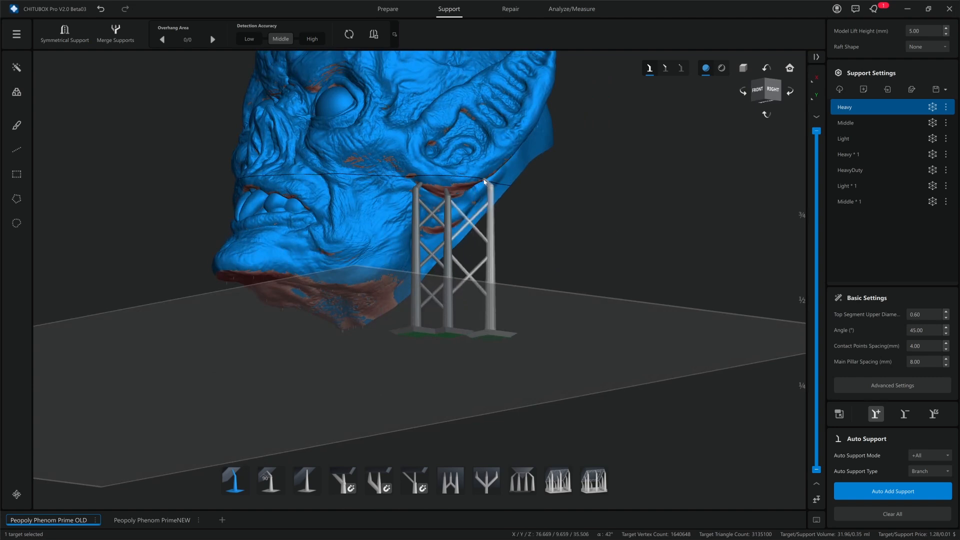
Continue the row of Heavy supports along the ear's rear edge, from behind the earlobe up to the pointed tip
right_drag(498, 188, 465, 186)
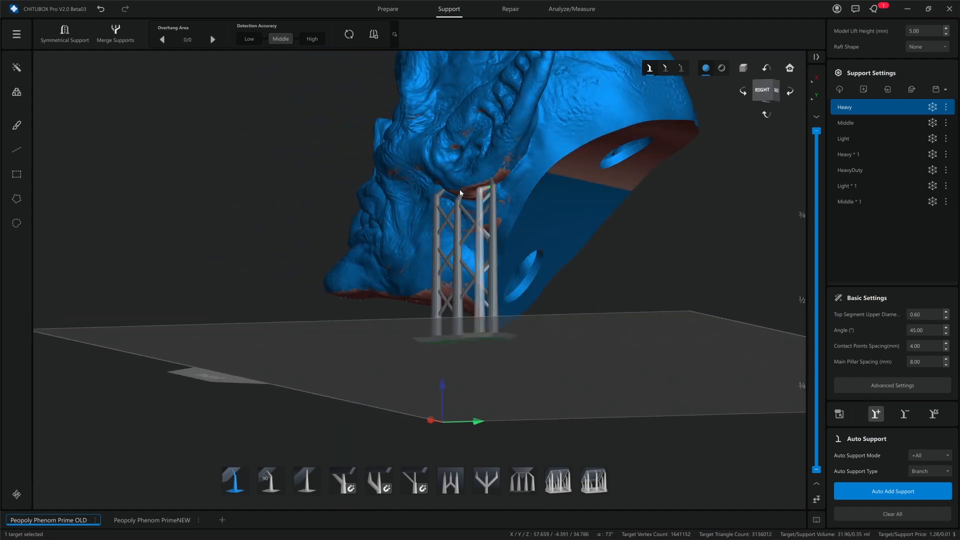
click(513, 146)
middle_drag(549, 77, 546, 114)
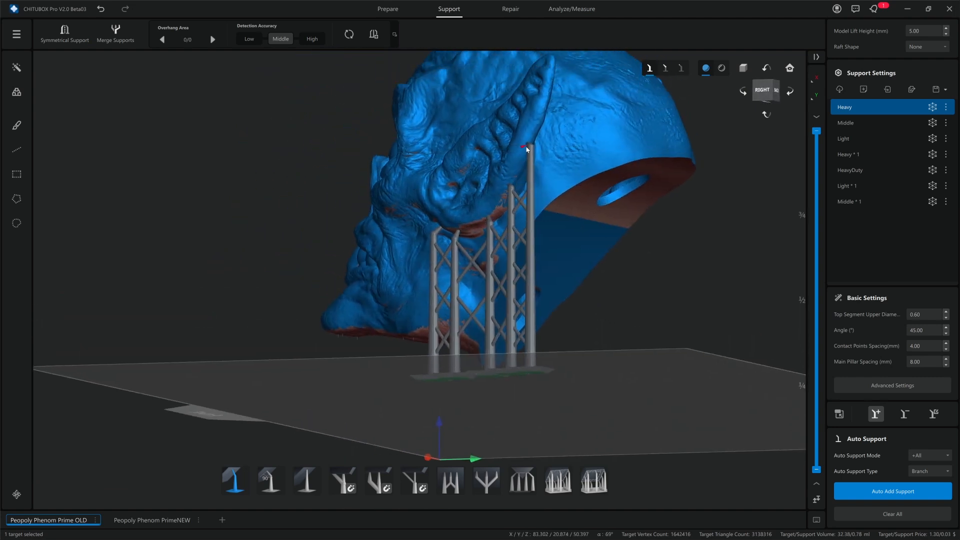
click(546, 114)
right_drag(480, 175, 570, 246)
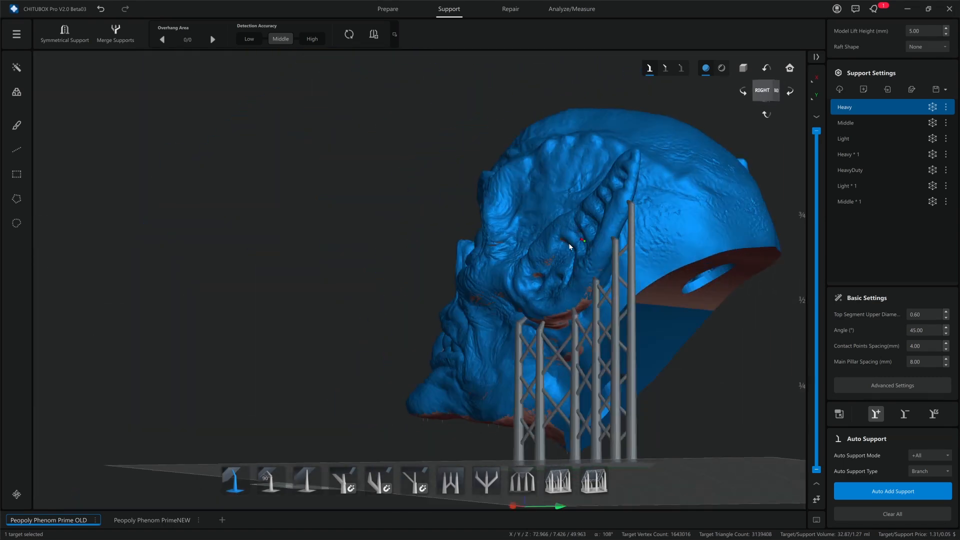
click(639, 157)
Delete the three front supports beneath the earlobe, keeping the taller ones along the ear's rear edge
right_drag(400, 175, 507, 250)
middle_drag(685, 317, 436, 150)
right_drag(465, 199, 476, 205)
right_drag(421, 238, 548, 263)
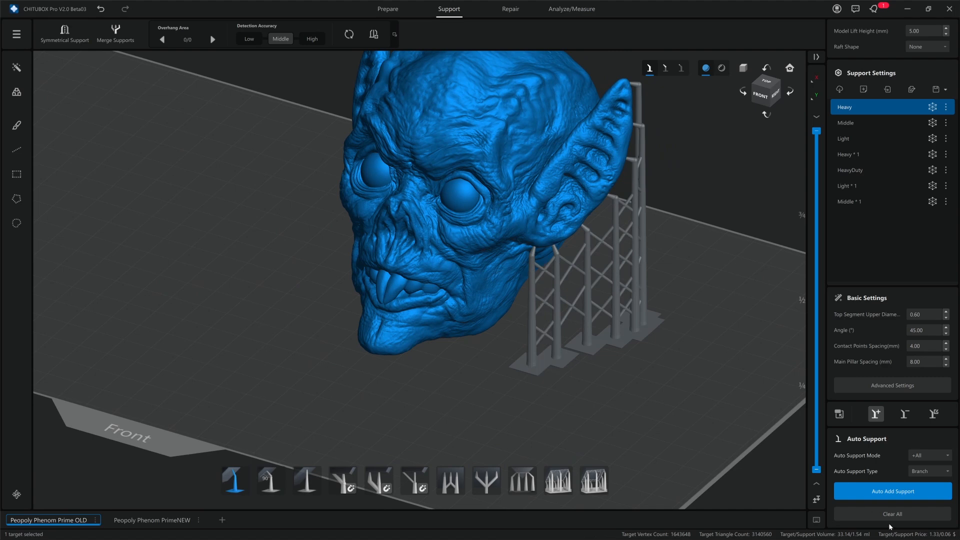
click(905, 414)
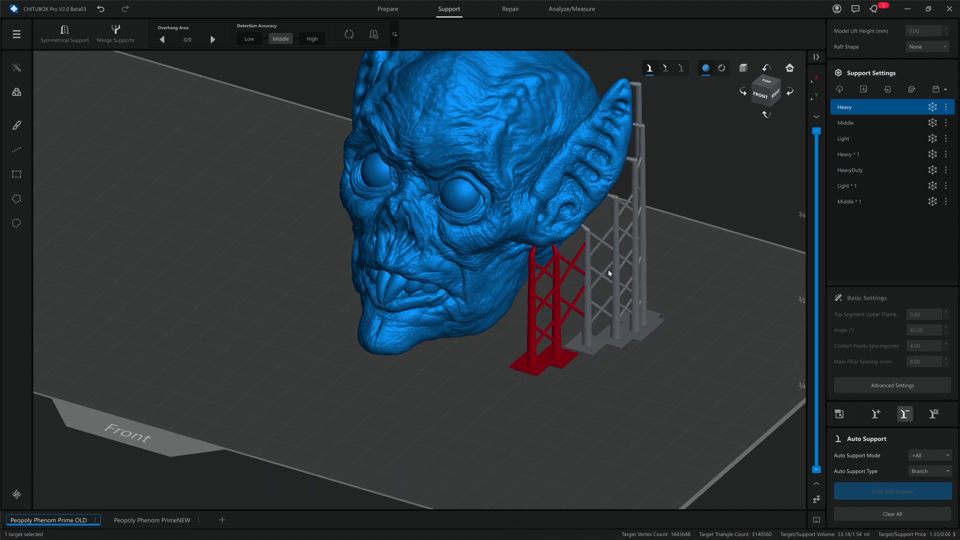
click(587, 254)
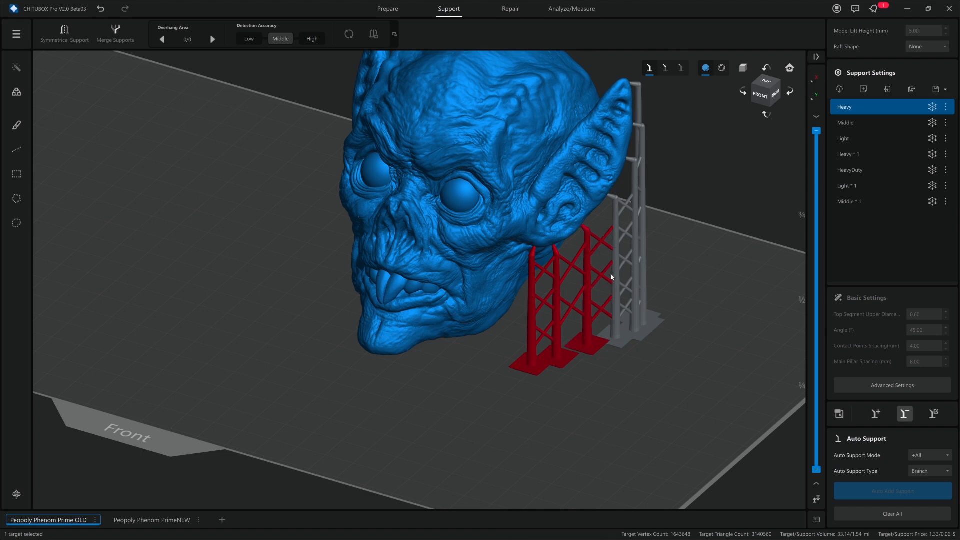
key(Delete)
Hide the head below layer 646 (32.324 mm), turn to its exposed hollow interior from below, and resume adding Heavy supports
middle_drag(508, 278, 567, 400)
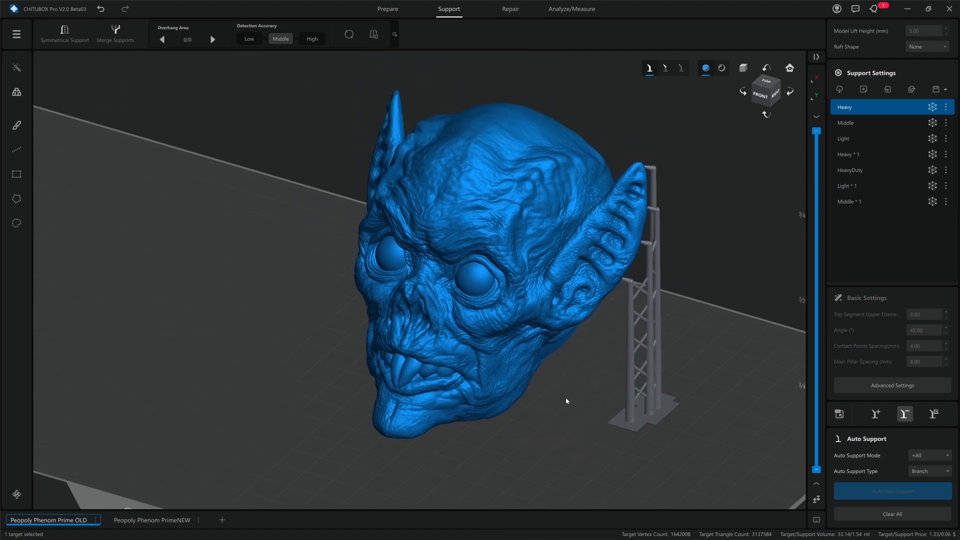
scroll(578, 262, up, 2)
mouse_move(578, 261)
right_down()
mouse_move(561, 253)
mouse_move(584, 257)
right_up()
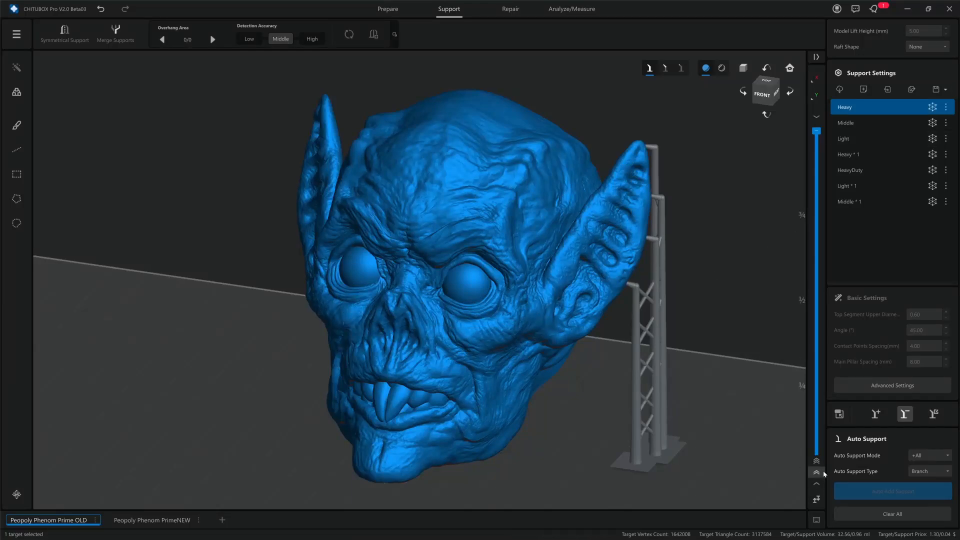
drag(816, 471, 817, 336)
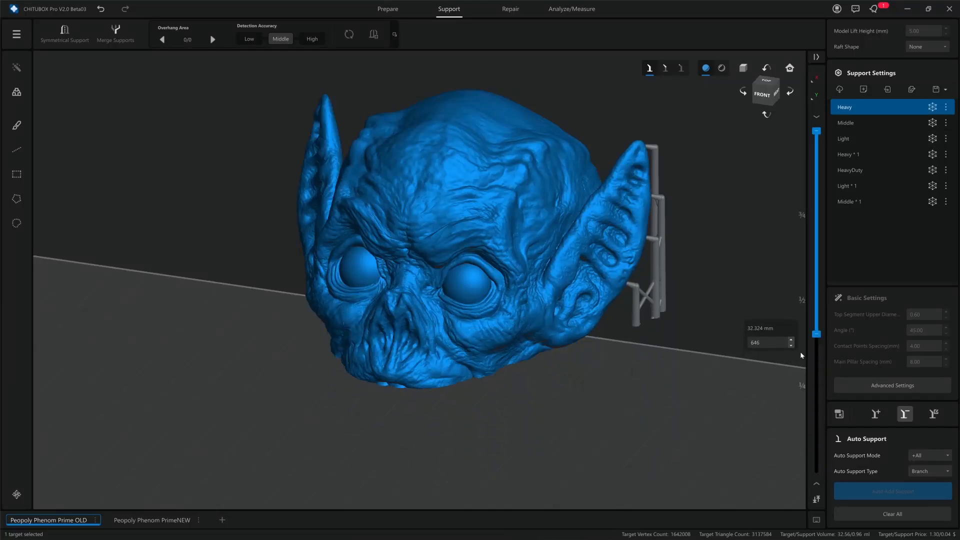
right_drag(650, 450, 669, 391)
middle_drag(669, 391, 701, 274)
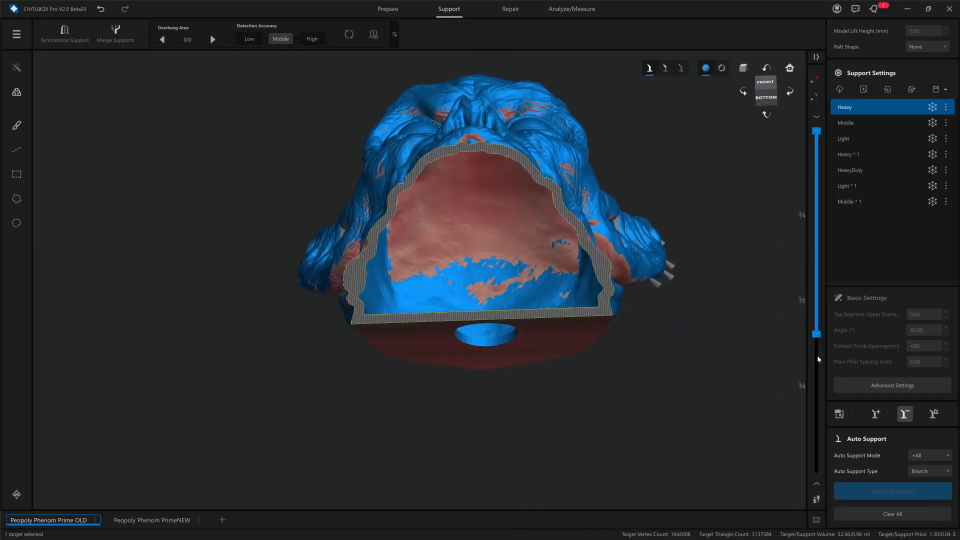
click(875, 414)
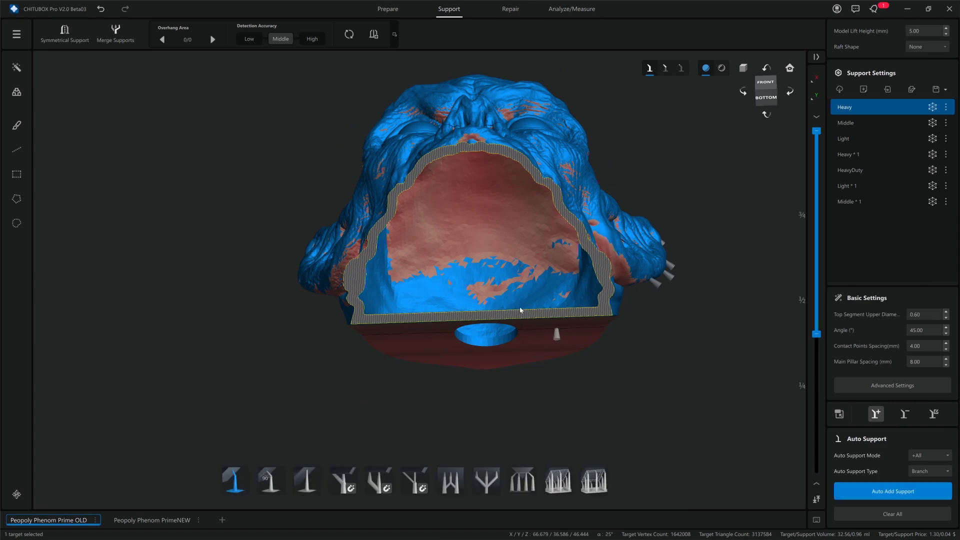
Add two Heavy supports to the overhanging interior surface of the hollow head
click(467, 201)
right_drag(501, 203, 504, 218)
click(504, 218)
right_drag(549, 263, 565, 283)
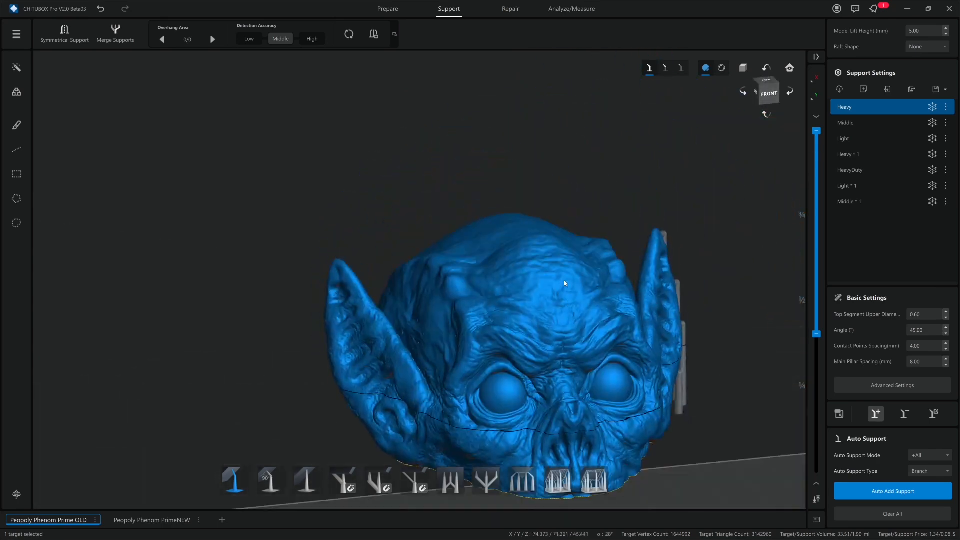
Extend the displayed height range downward to show the whole head instead of the cross-section
middle_drag(565, 282, 597, 164)
drag(816, 334, 818, 505)
scroll(383, 334, up, 3)
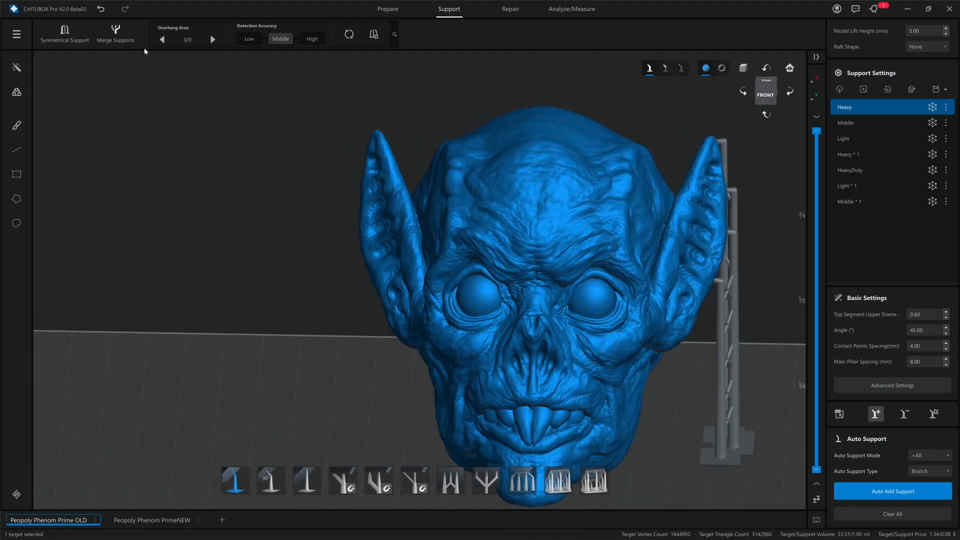
Examine the surface between the ear and the brow, switching the model's display mode to the alternative and back
drag(247, 121, 323, 203)
scroll(426, 245, up, 5)
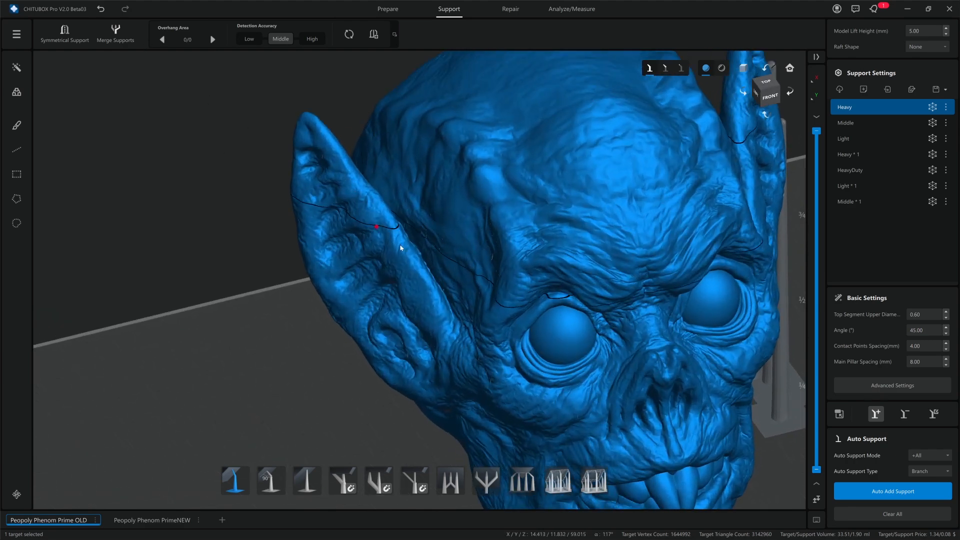
scroll(430, 235, up, 5)
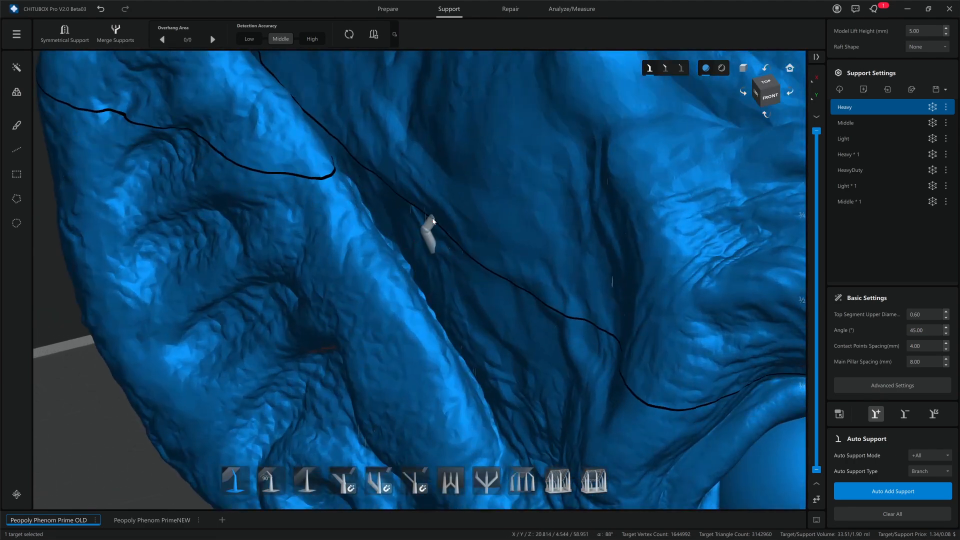
mouse_move(567, 288)
right_down()
mouse_move(587, 278)
mouse_move(576, 275)
right_up()
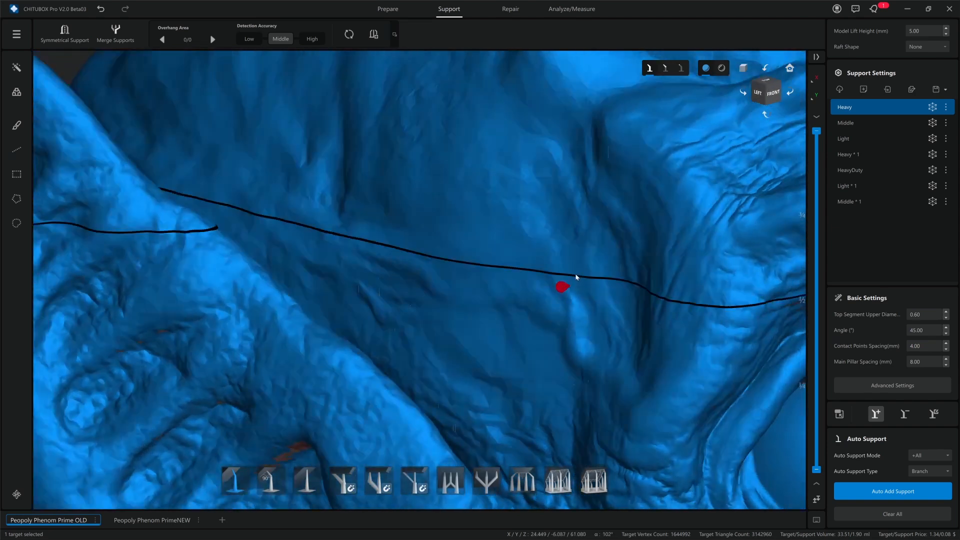
click(723, 69)
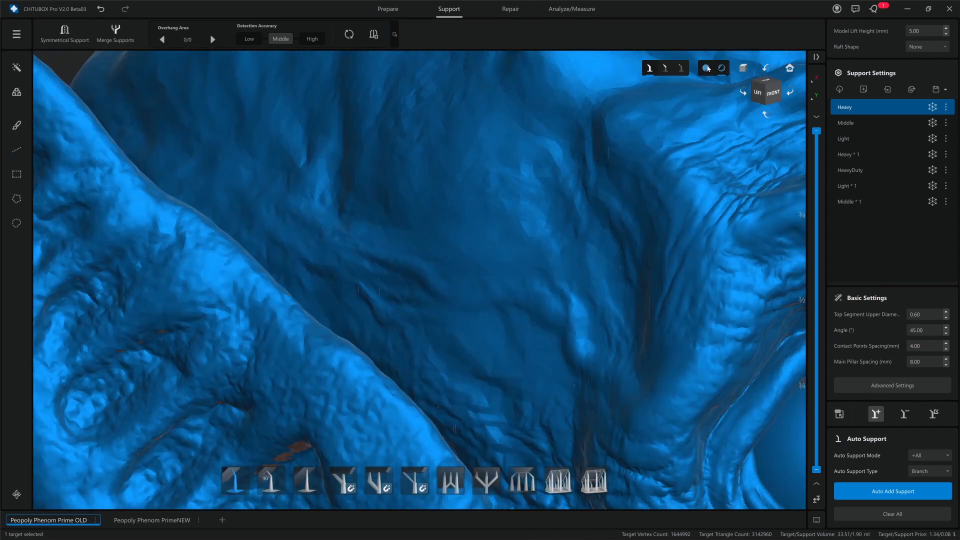
click(707, 69)
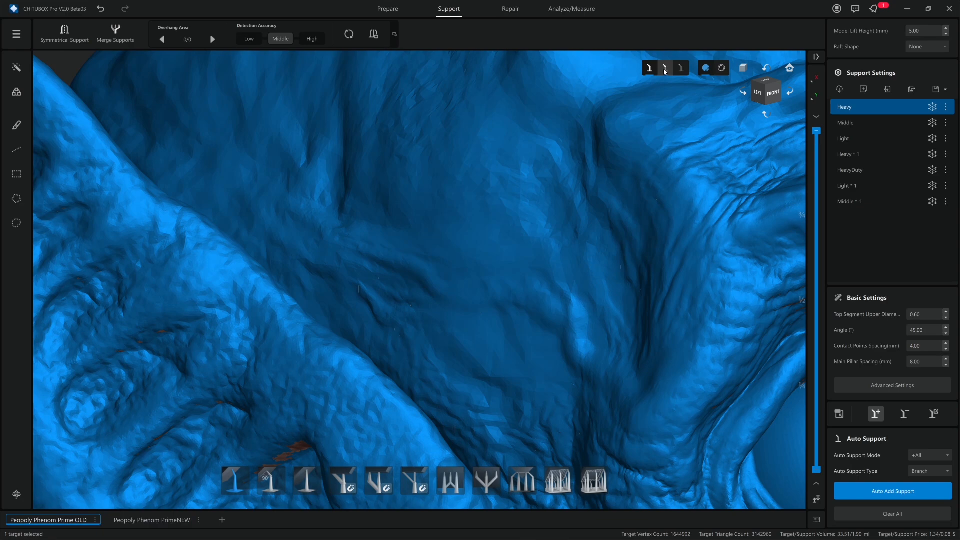
Display only the top segments of the supports while viewing the whole head from the front
scroll(664, 71, down, 6)
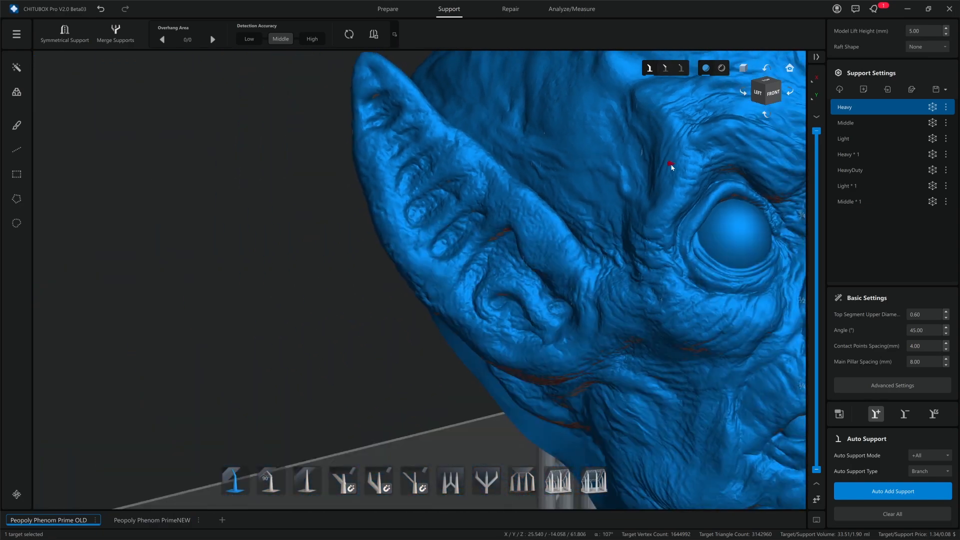
middle_drag(671, 167, 407, 144)
right_drag(407, 144, 596, 209)
scroll(595, 209, down, 4)
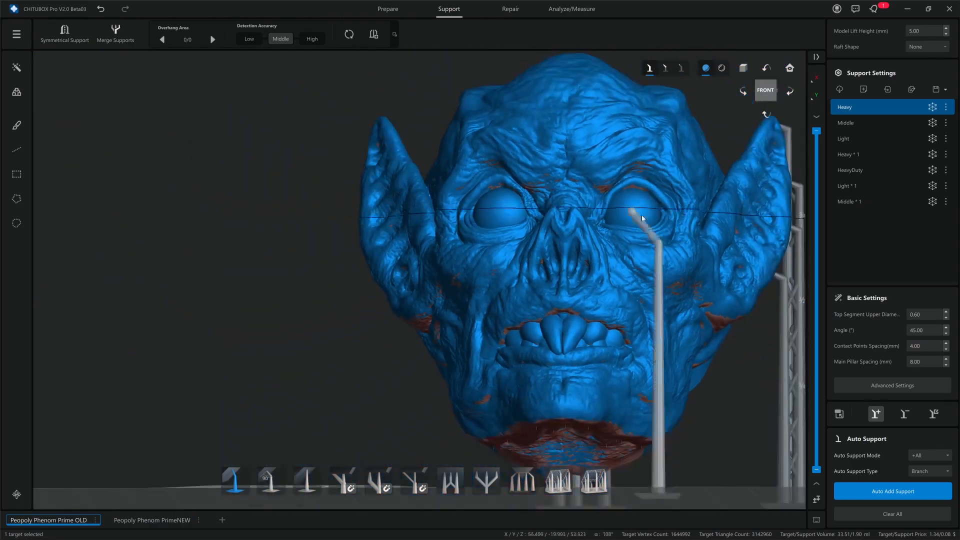
middle_drag(643, 219, 516, 221)
click(665, 68)
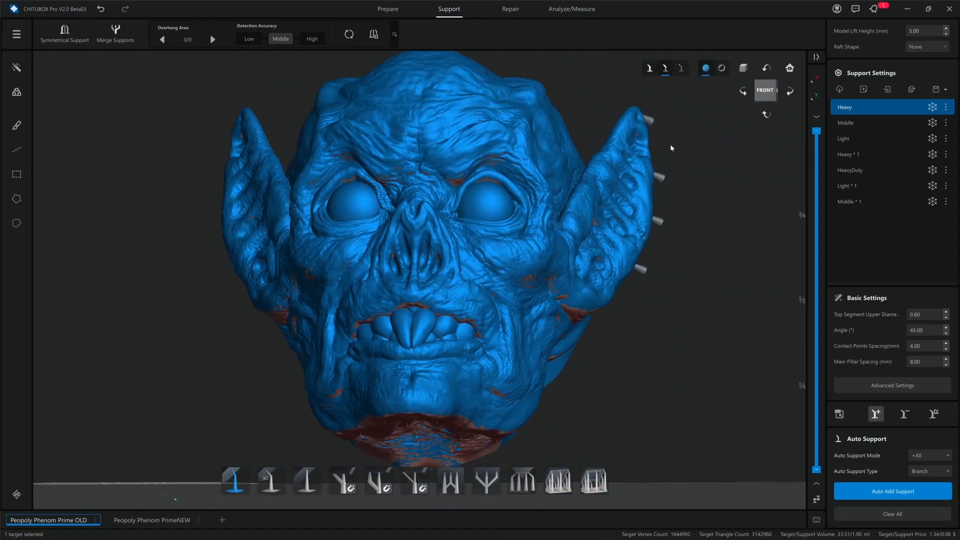
mouse_move(670, 144)
right_down()
mouse_move(625, 150)
mouse_move(665, 142)
right_up()
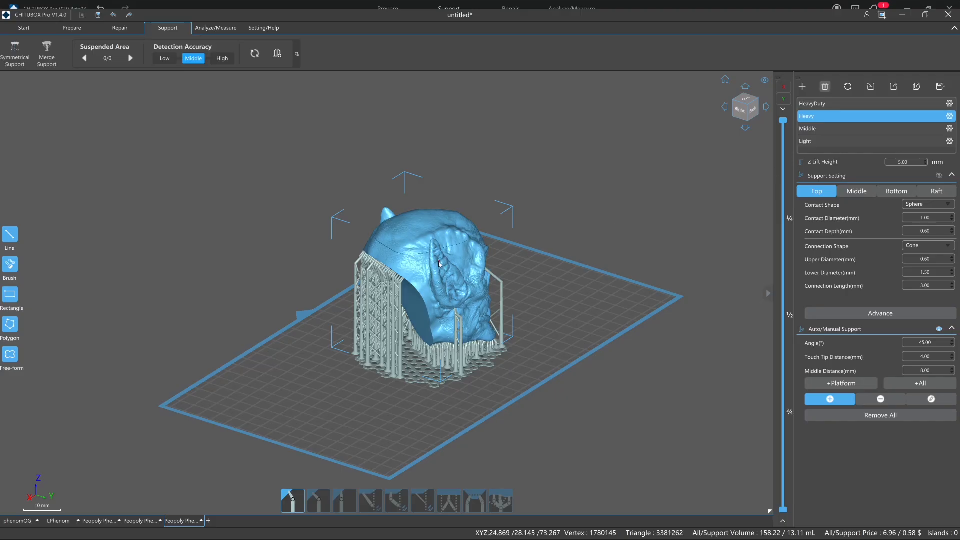
Switch to CHITUBOX Pro V1.4.0 and place two Heavy supports along the cut edge of the head behind the ear
scroll(439, 264, up, 6)
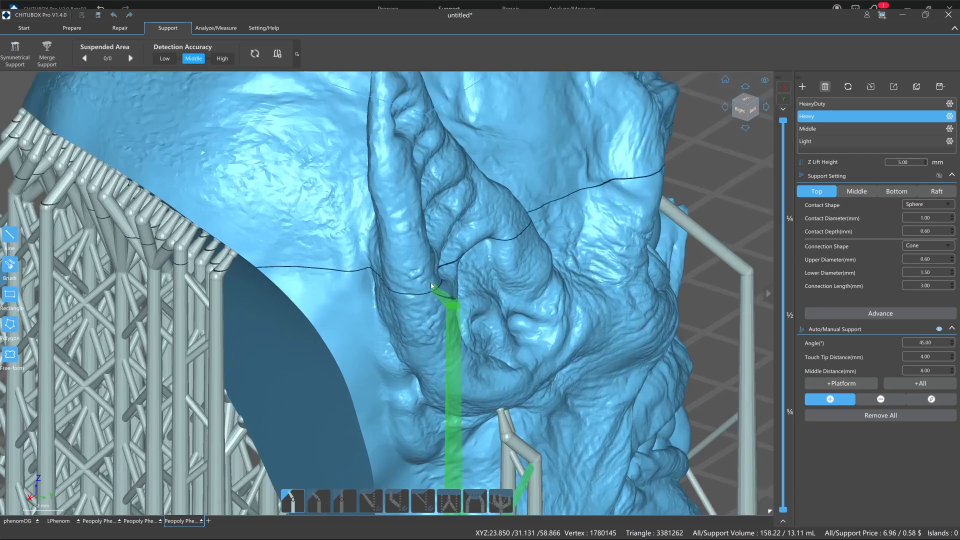
scroll(433, 275, down, 3)
scroll(432, 278, up, 2)
middle_drag(486, 296, 573, 239)
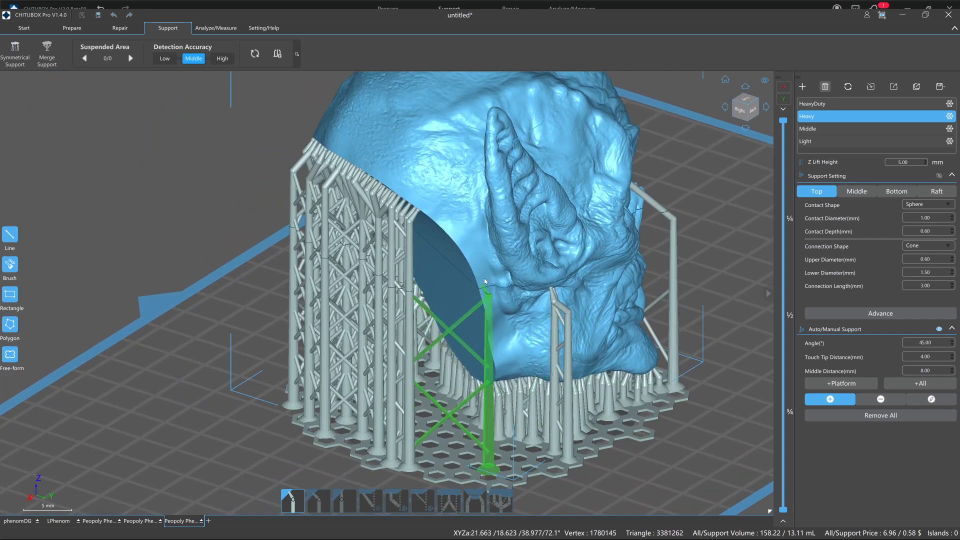
click(467, 276)
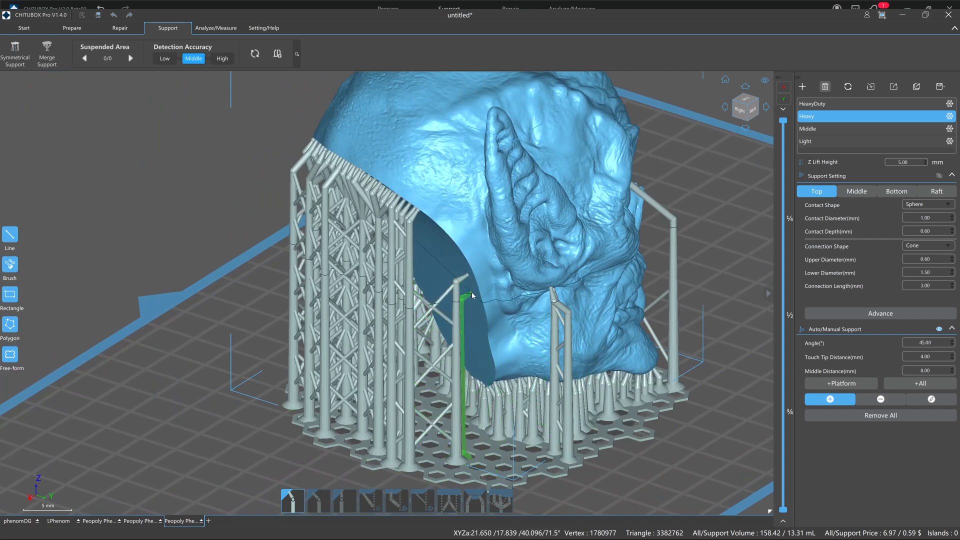
right_drag(471, 288, 488, 265)
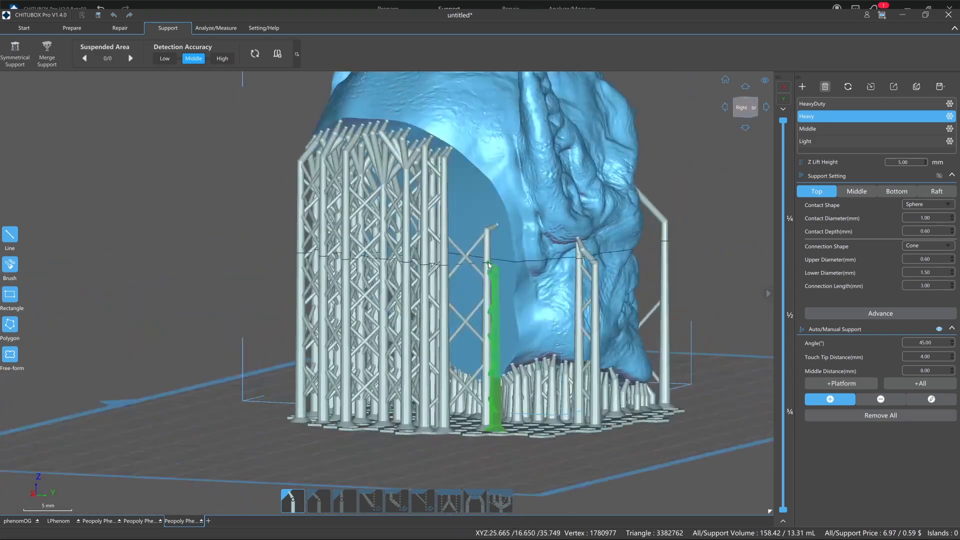
click(479, 189)
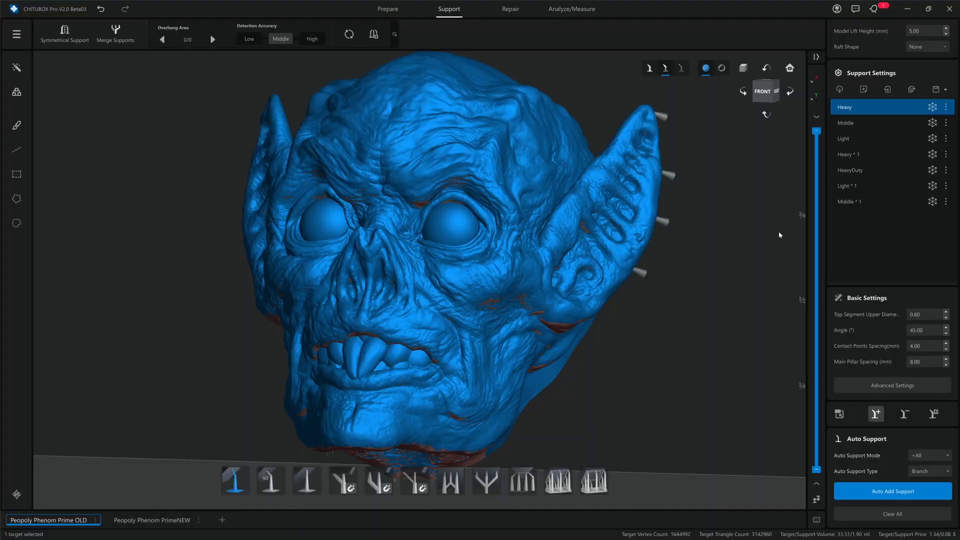
Return to CHITUBOX Pro V2.0 and compare the full and top-segment displays of the supports behind the ear
drag(778, 234, 718, 118)
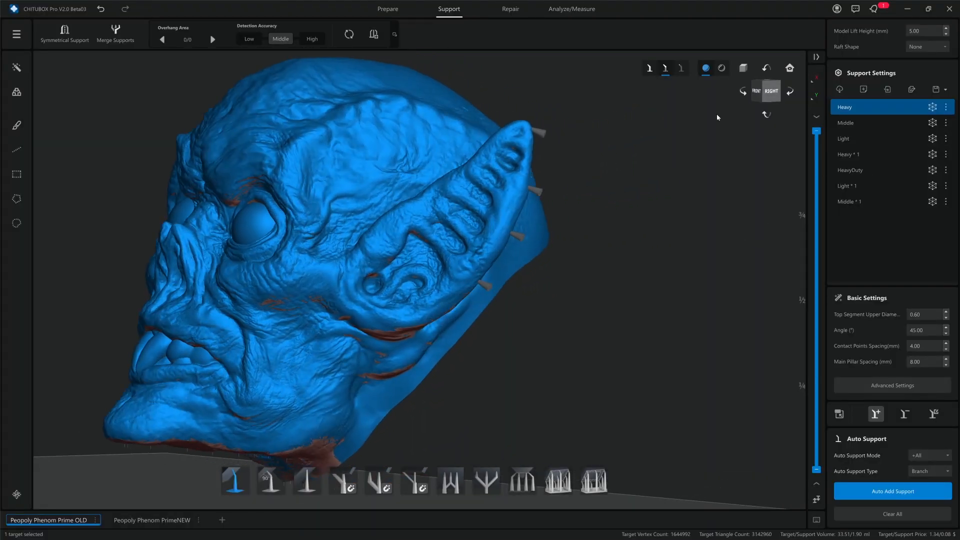
click(653, 69)
click(667, 72)
click(650, 68)
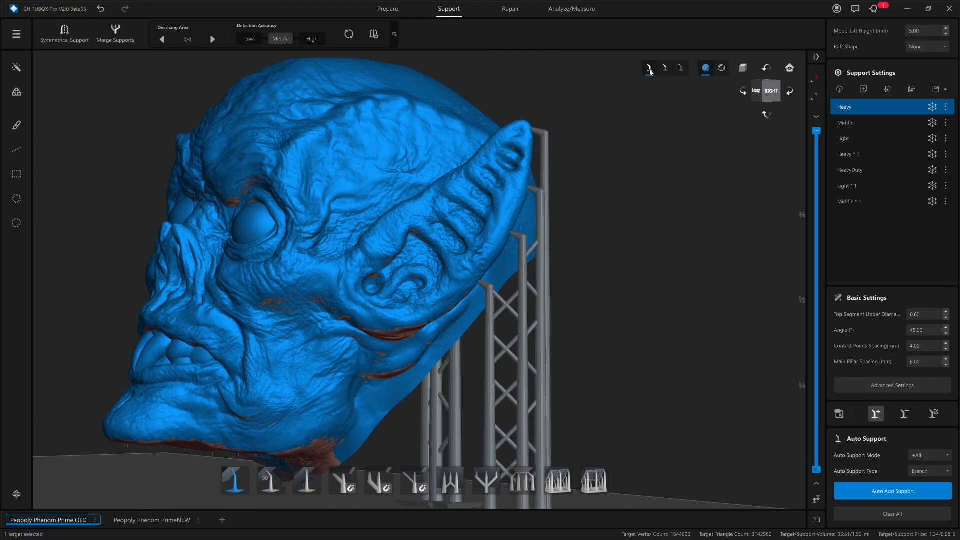
middle_drag(615, 193, 643, 162)
click(665, 70)
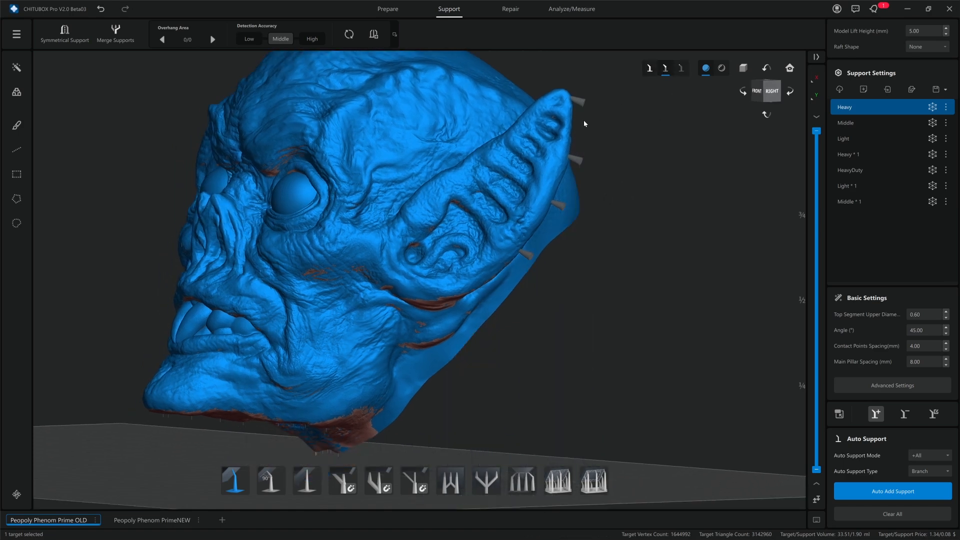
Show only the contact points of the ear supports for a close look, and restore the full support display
click(679, 73)
scroll(558, 225, up, 6)
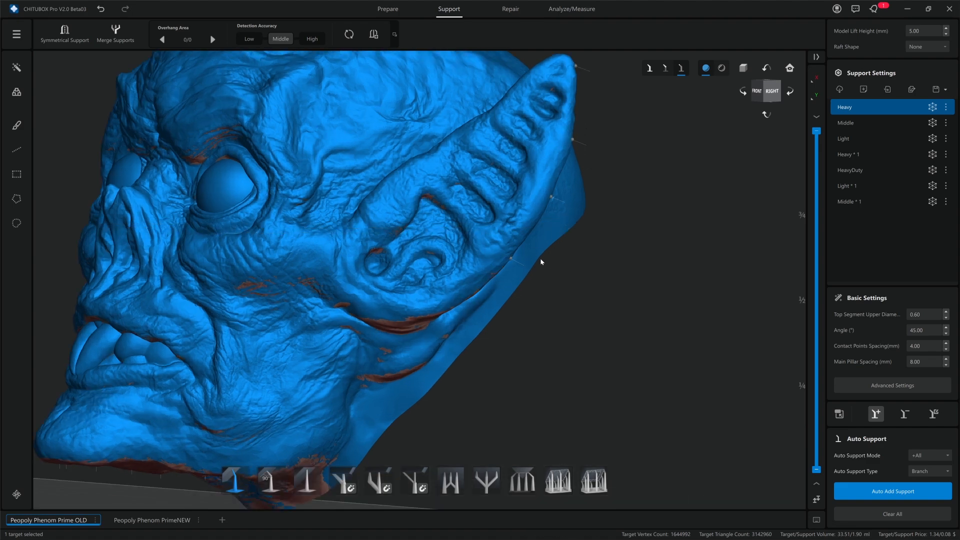
scroll(507, 253, down, 6)
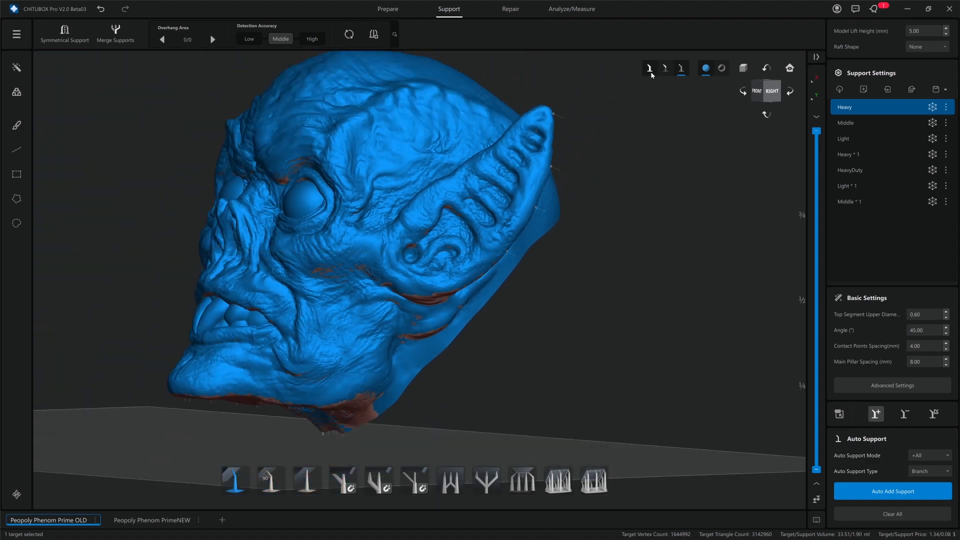
click(650, 71)
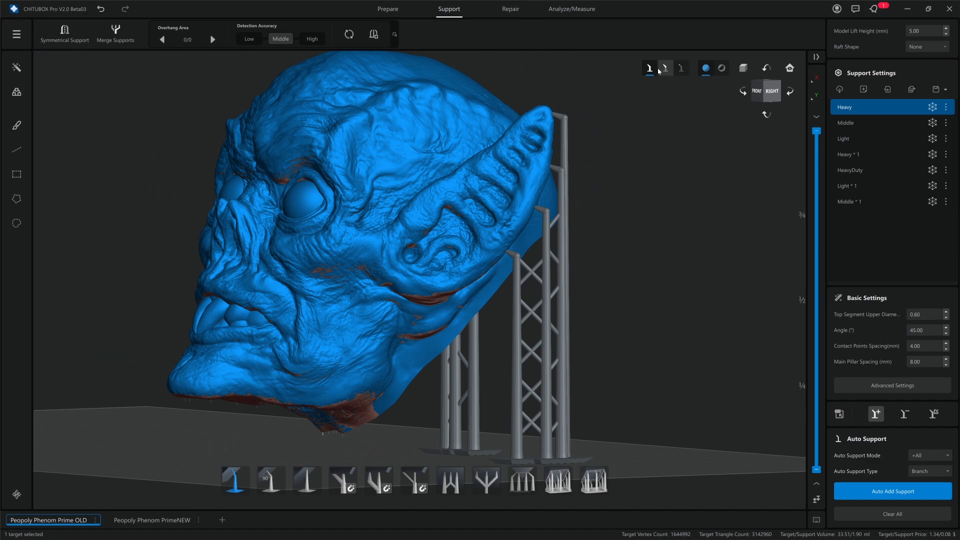
click(664, 70)
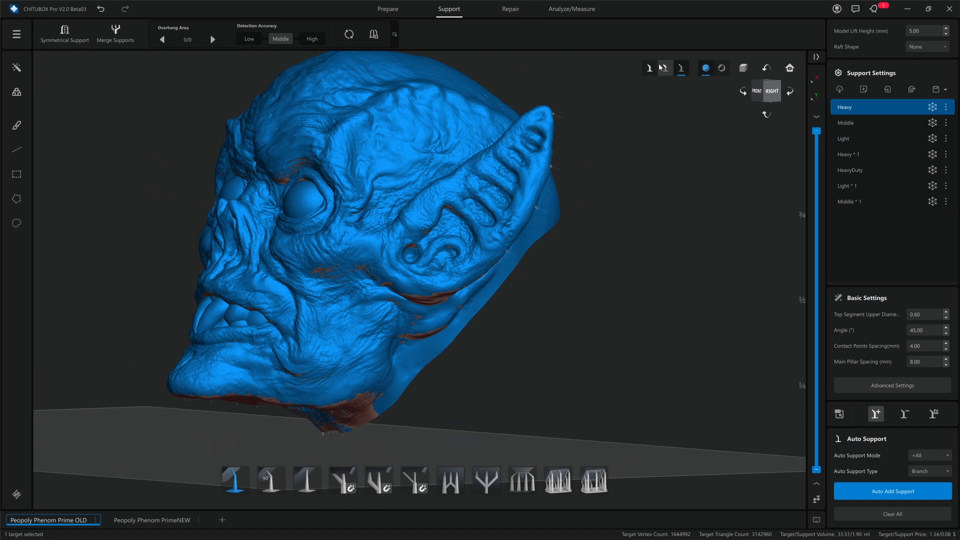
click(650, 71)
Detect the overhang areas with Middle accuracy and go to the first one under the chin
drag(594, 198, 612, 202)
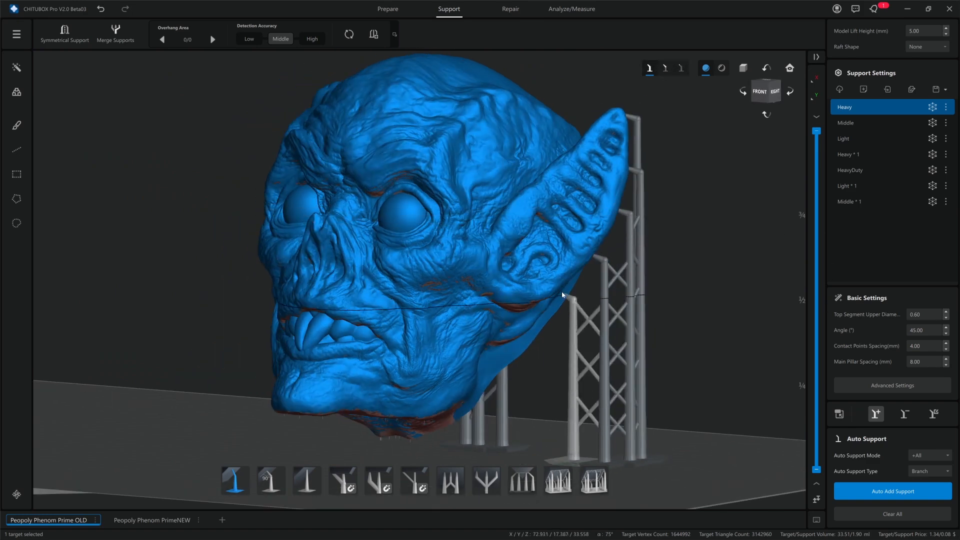
right_drag(525, 345, 549, 343)
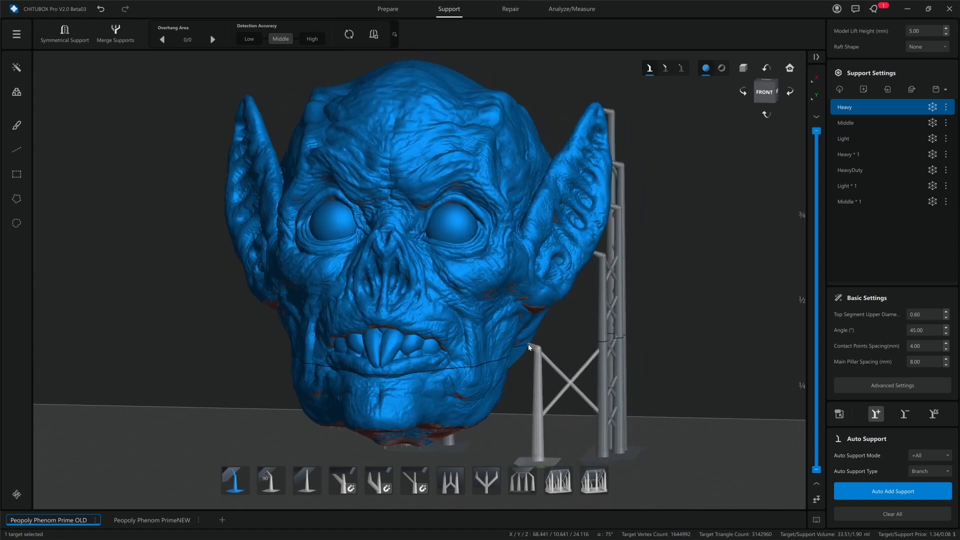
middle_drag(530, 381, 572, 384)
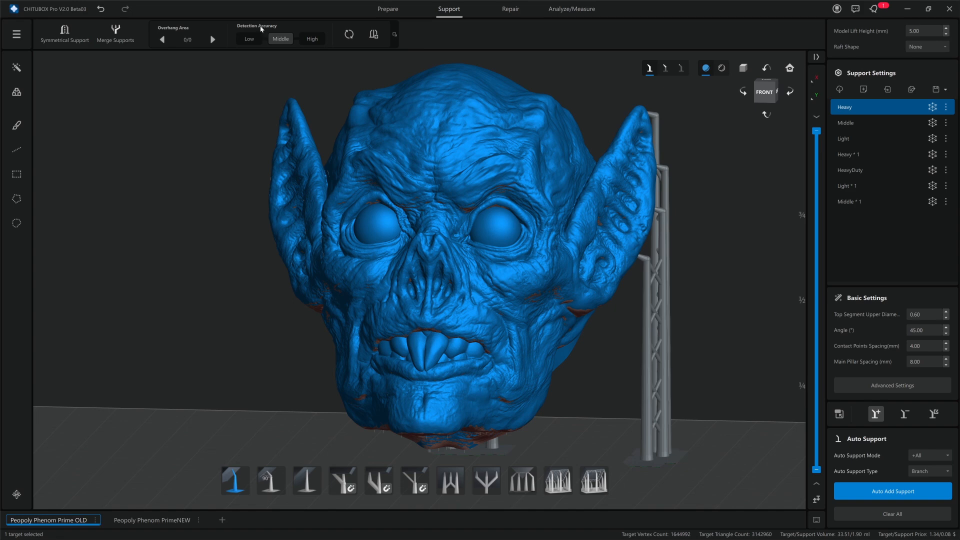
click(349, 34)
click(210, 41)
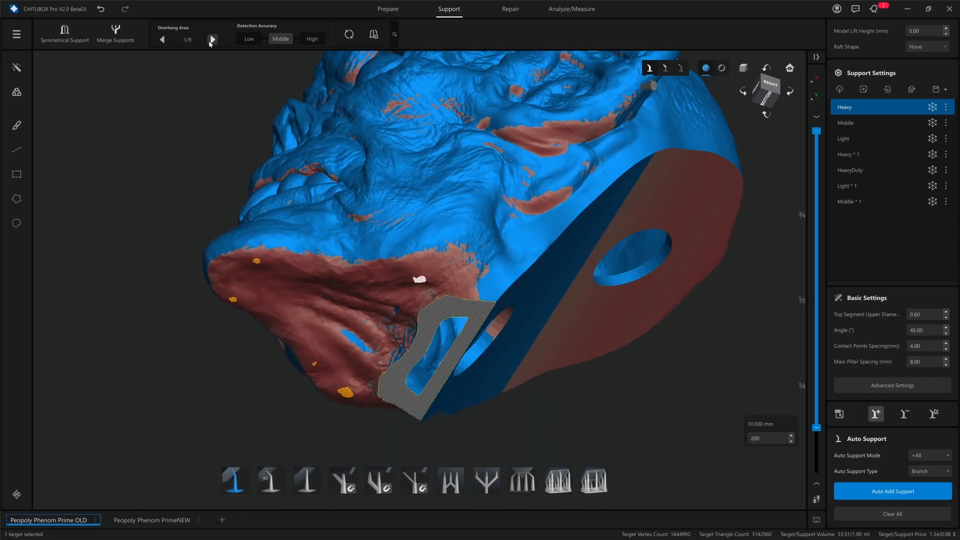
right_drag(158, 287, 319, 256)
scroll(456, 263, up, 2)
scroll(452, 267, up, 2)
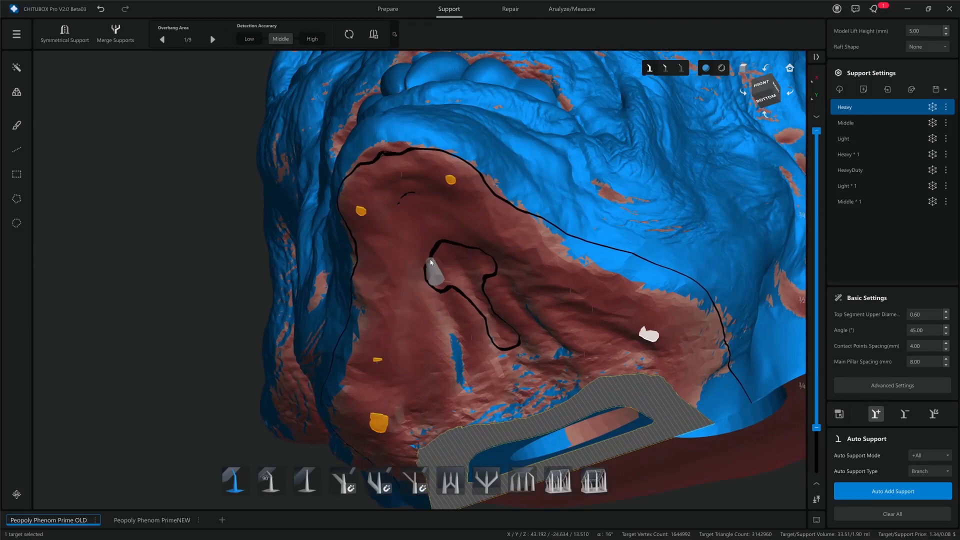
middle_drag(435, 274, 353, 247)
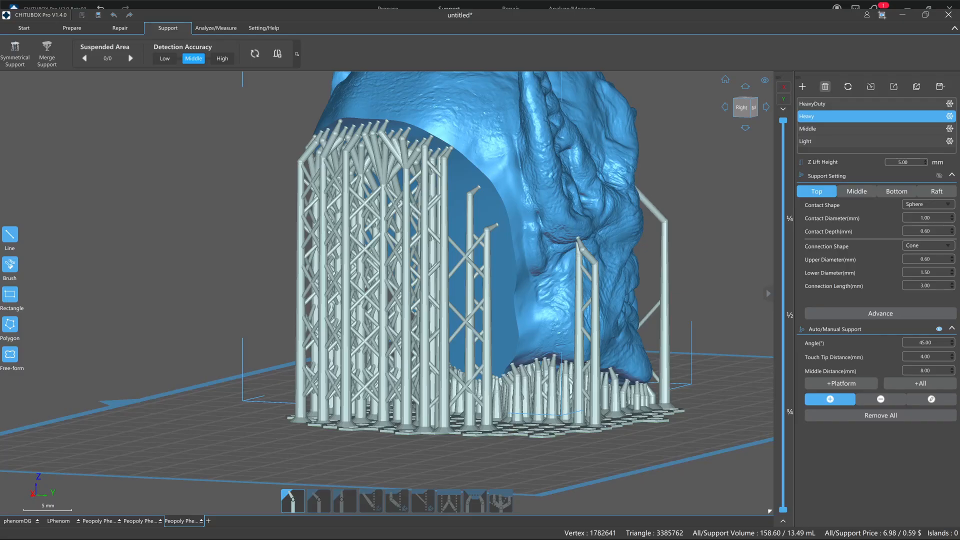
In CHITUBOX Pro V1.4.0, remove all supports from the head and detect its suspended areas with Middle accuracy
click(870, 417)
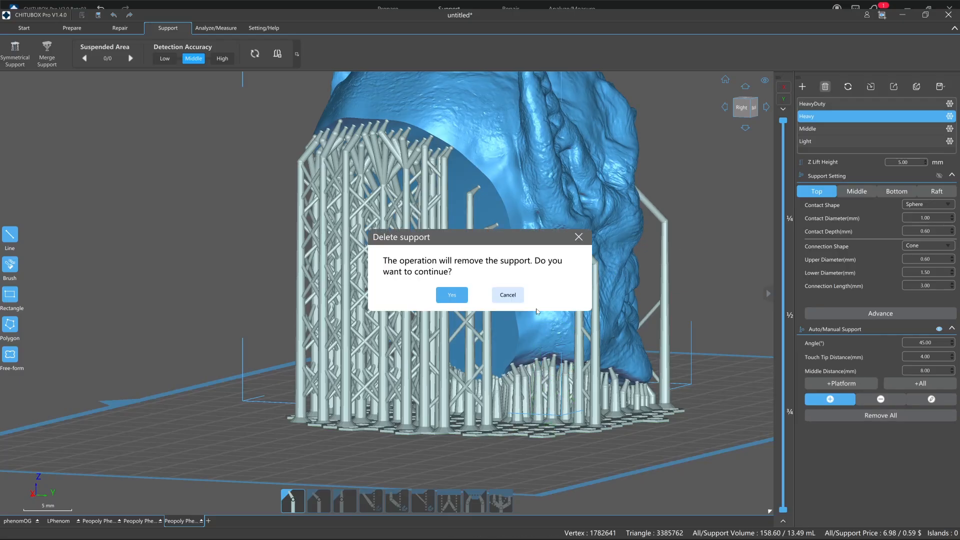
click(451, 296)
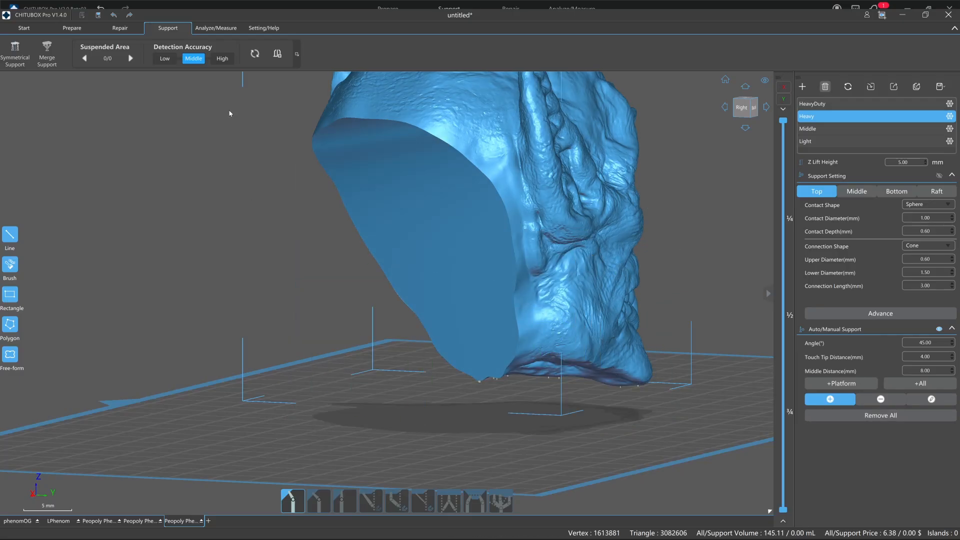
click(254, 54)
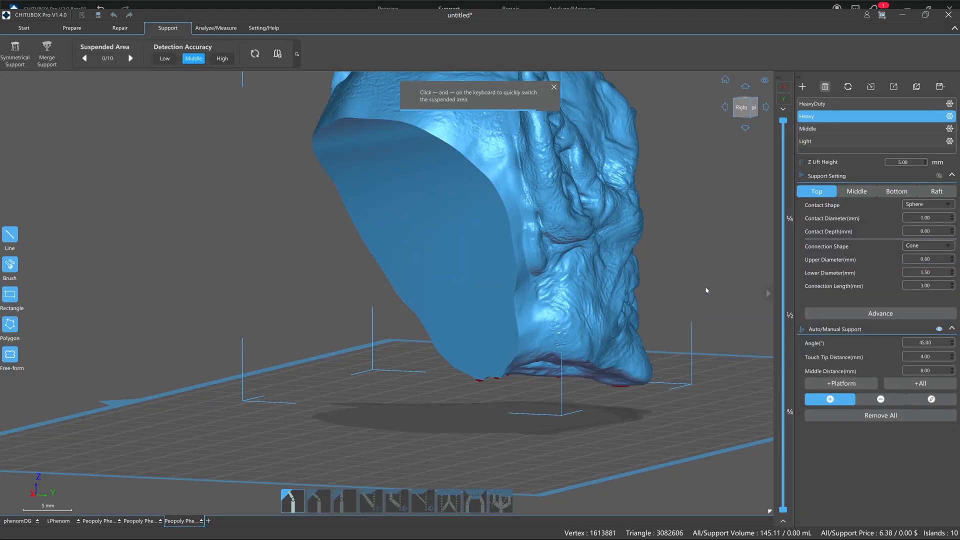
drag(693, 316, 621, 240)
scroll(608, 232, up, 6)
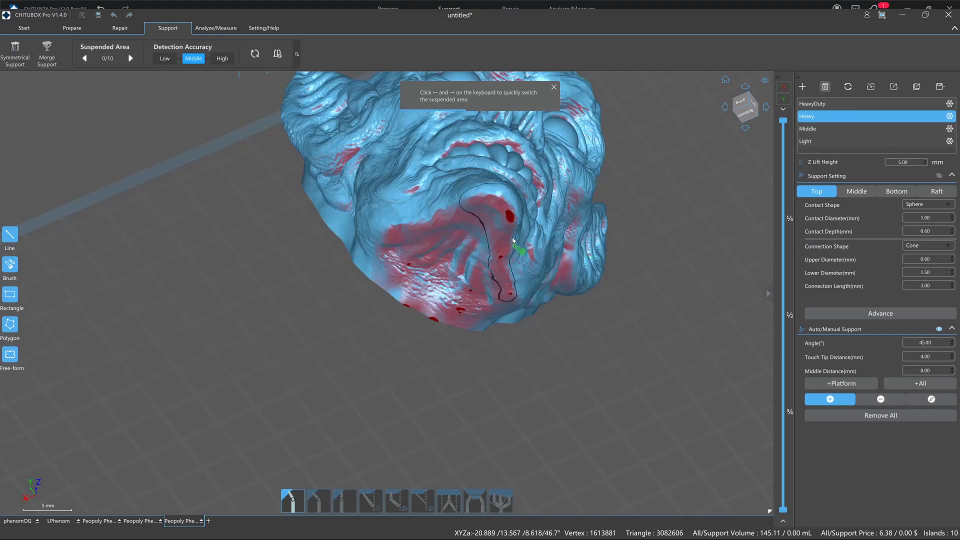
scroll(538, 172, down, 4)
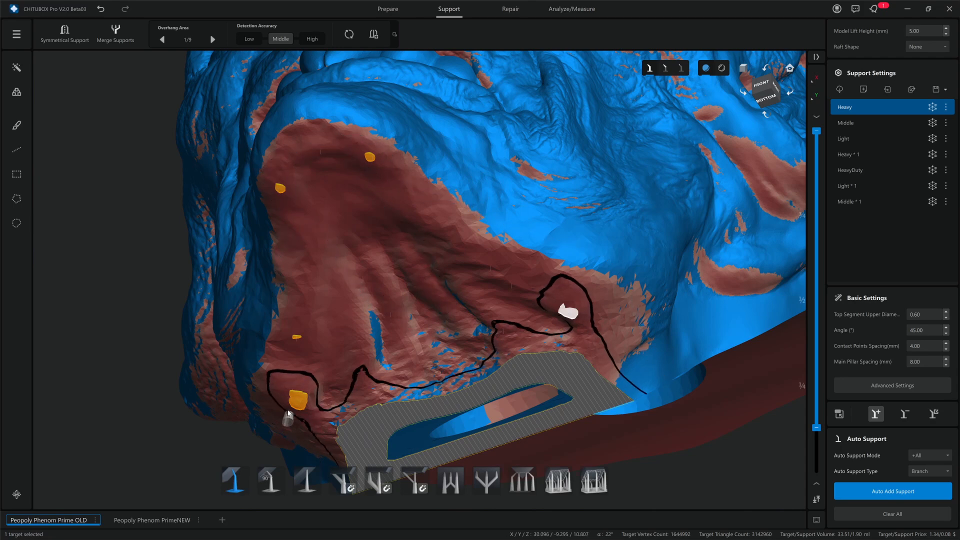
Examine the first overhang area under the chin, and step through the detected overhang areas to the fifth one inside the hollow head
right_drag(188, 218, 182, 247)
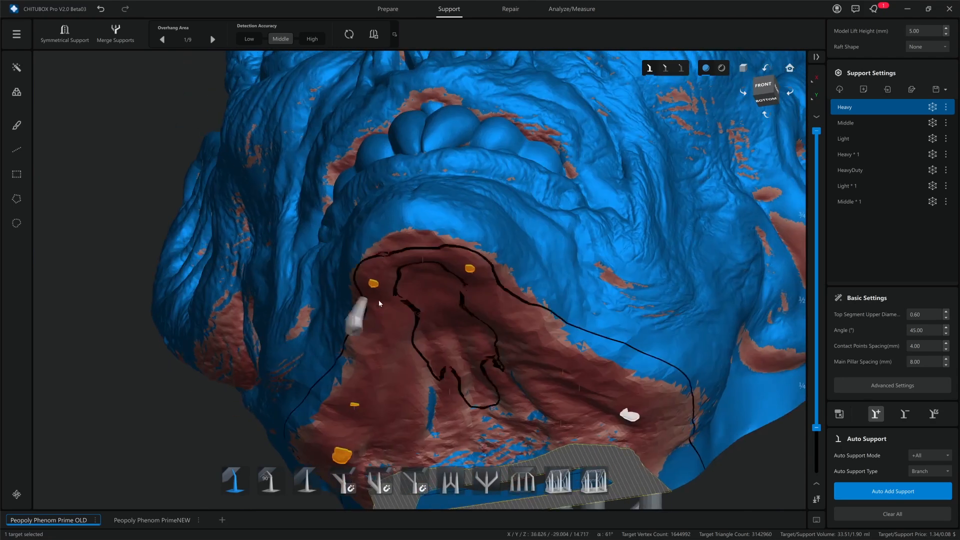
right_drag(380, 299, 395, 220)
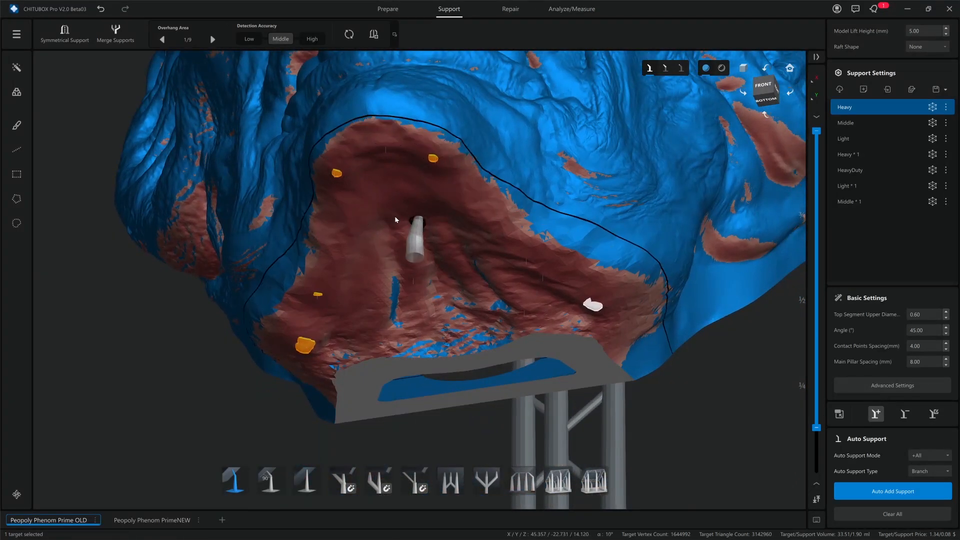
click(213, 39)
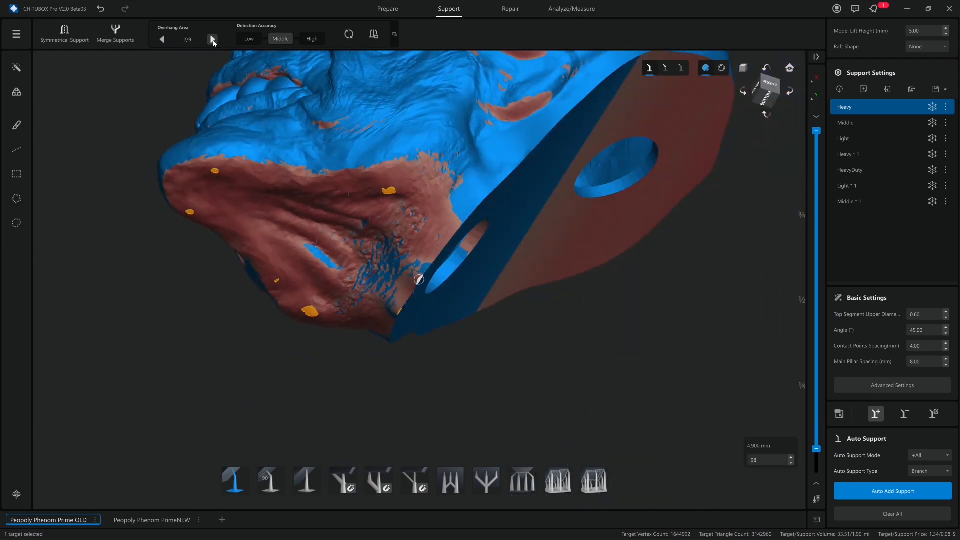
click(163, 40)
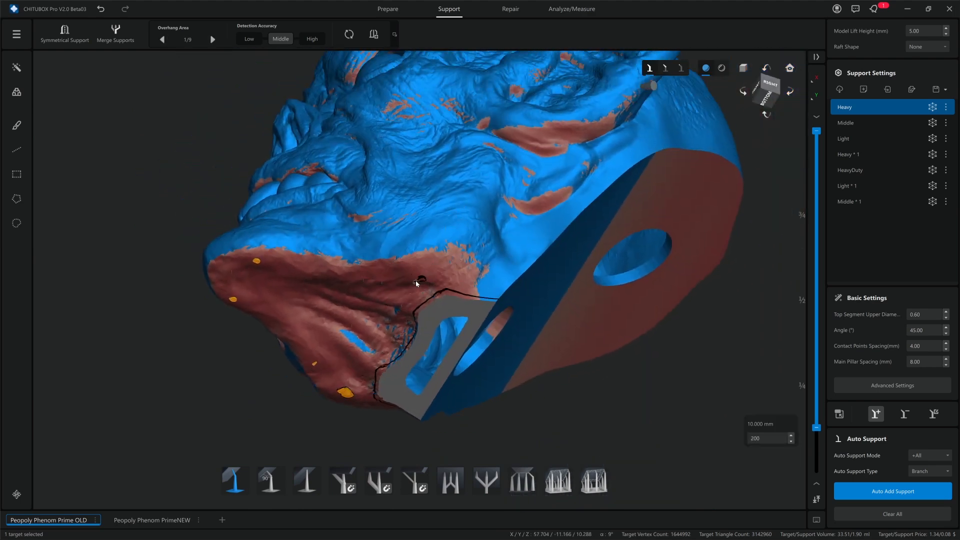
click(213, 39)
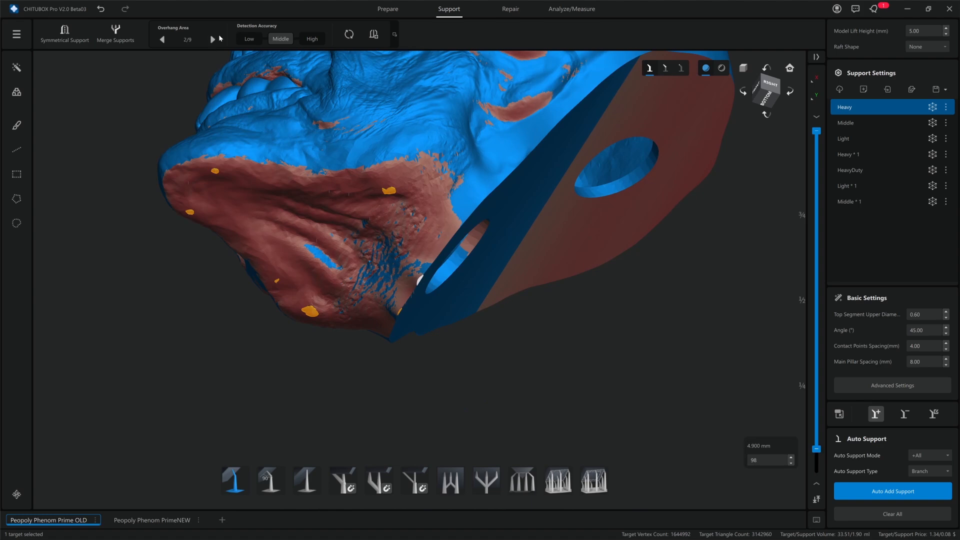
click(212, 40)
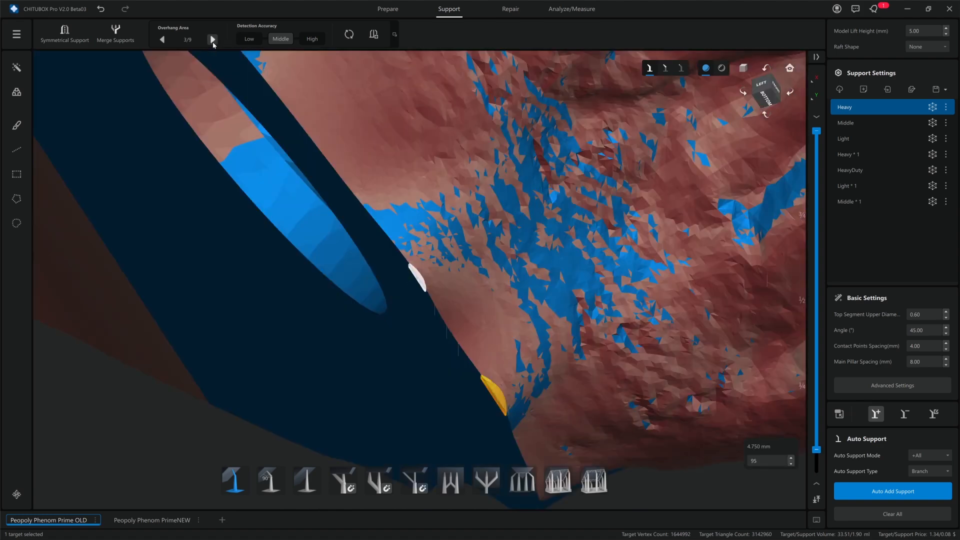
click(213, 39)
click(213, 39)
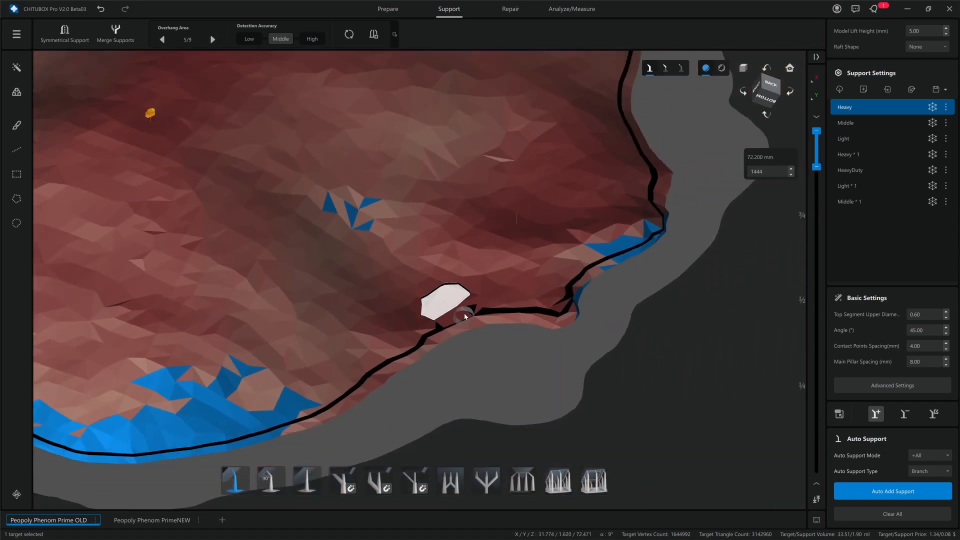
Examine the fifth overhang area and the inner walls of the hollow skull in the sliced view from several angles
scroll(465, 317, down, 3)
right_drag(434, 389, 452, 234)
scroll(516, 278, down, 4)
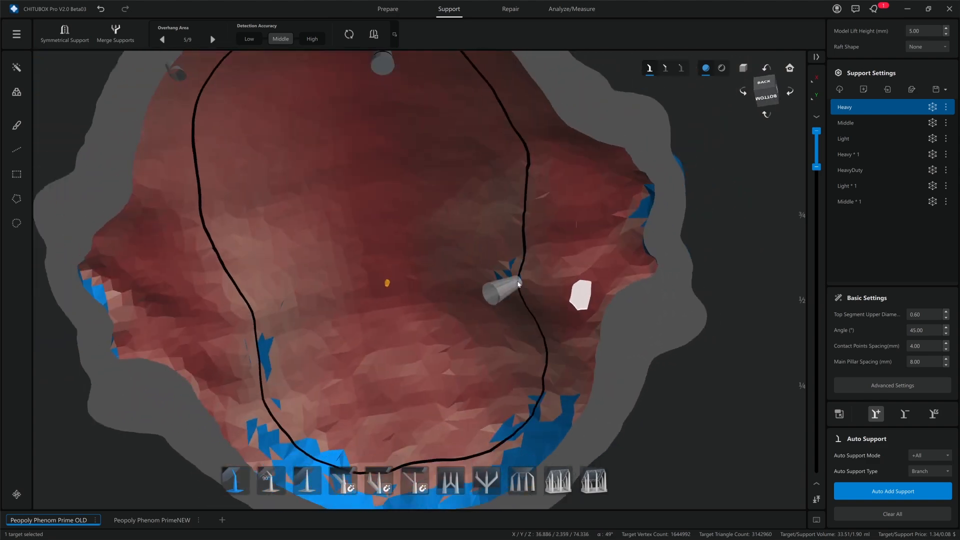
right_drag(476, 278, 496, 281)
middle_drag(558, 319, 537, 304)
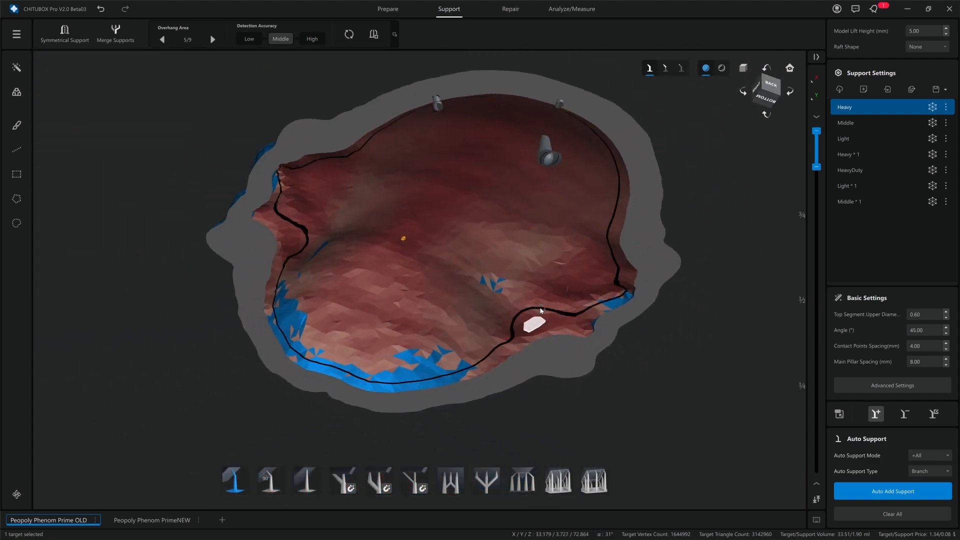
middle_drag(553, 237, 540, 259)
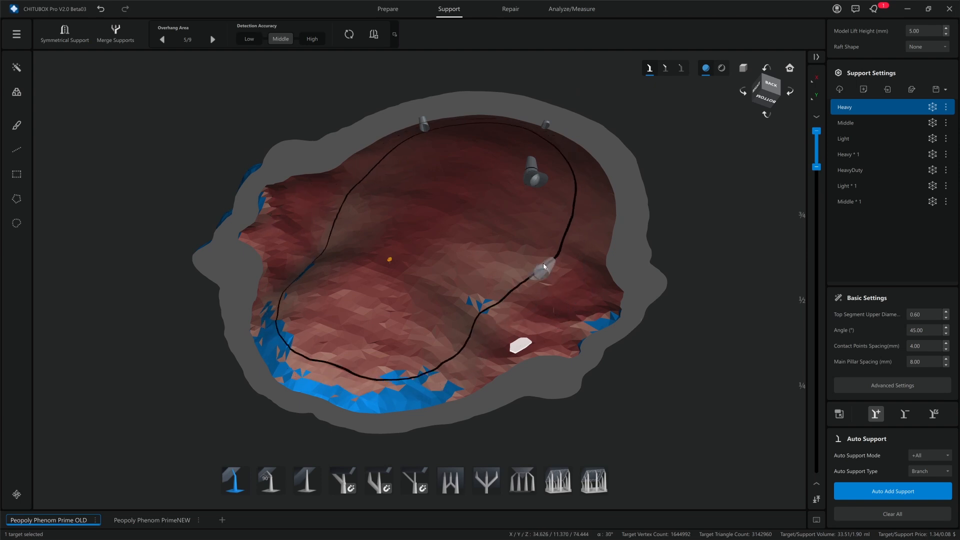
right_drag(494, 302, 498, 271)
middle_drag(406, 246, 552, 267)
middle_drag(399, 284, 483, 276)
right_drag(484, 276, 482, 275)
right_drag(552, 230, 549, 221)
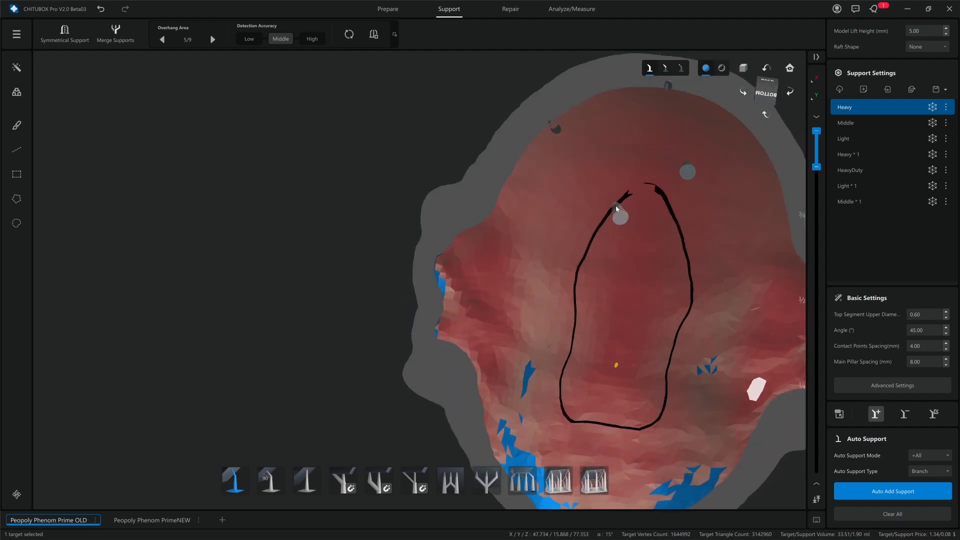
middle_drag(617, 202, 485, 247)
mouse_move(494, 181)
right_down()
mouse_move(494, 193)
mouse_move(492, 182)
right_up()
middle_drag(573, 173, 457, 261)
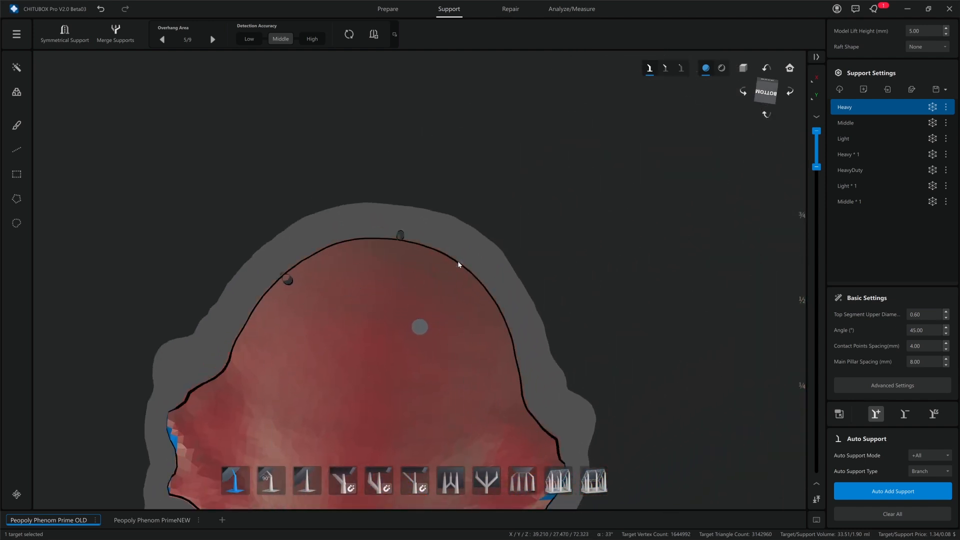
right_drag(458, 256, 492, 351)
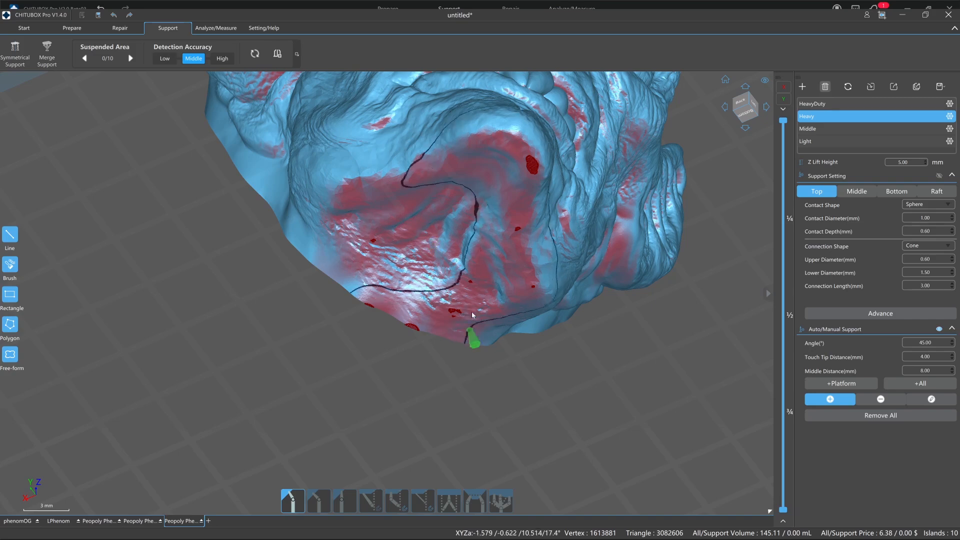
Switch to CHITUBOX Pro V1.4.0 and examine the suspended areas under the chin and the surface around the ear
middle_drag(488, 338, 510, 364)
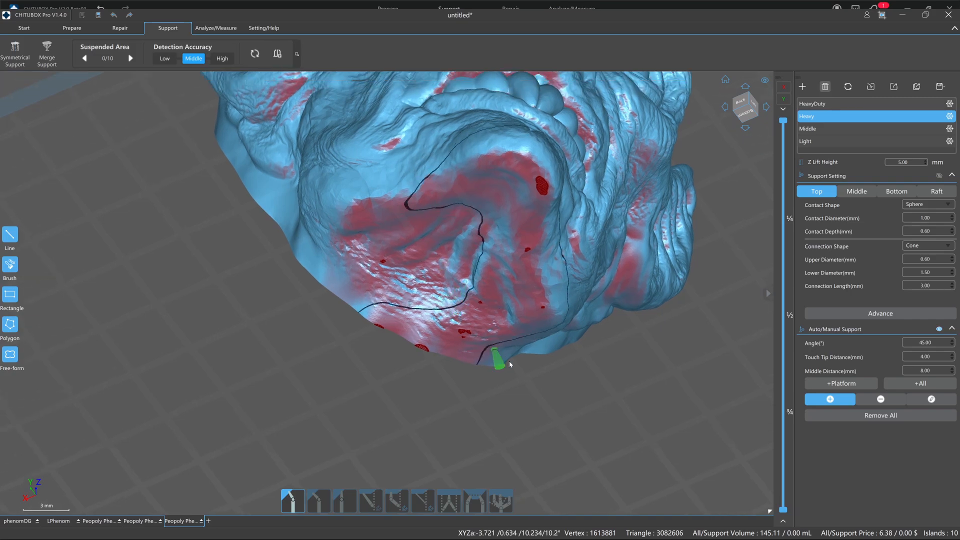
right_drag(510, 364, 478, 273)
scroll(426, 215, up, 5)
right_drag(402, 225, 475, 224)
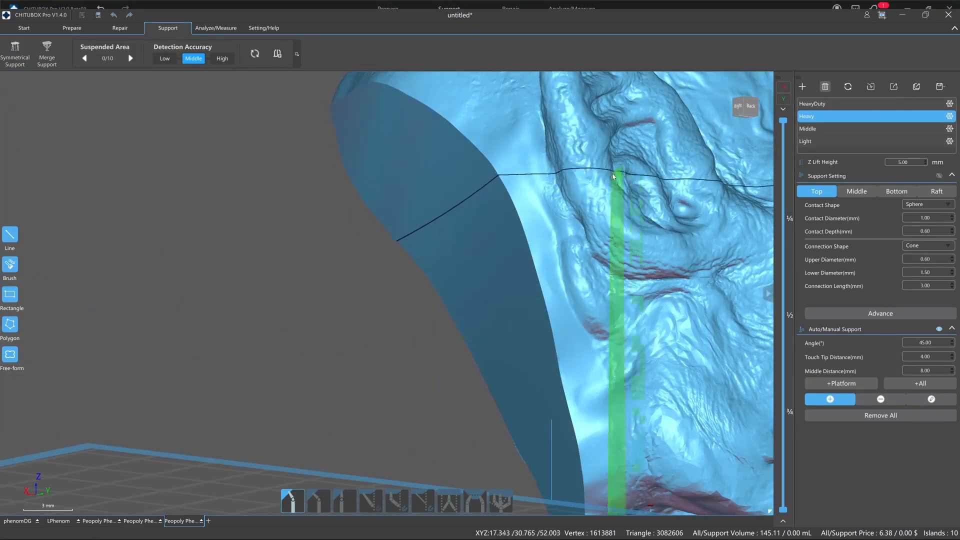
right_click(593, 179)
click(270, 259)
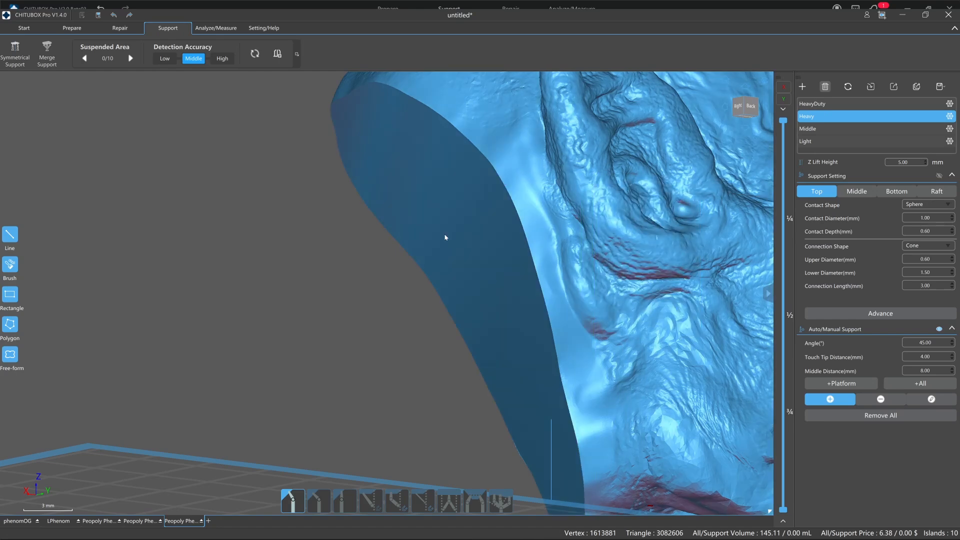
Rotate the V1.4.0 view about points behind the ear and on the flat cut face to check how it orbits the head
scroll(480, 220, down, 3)
right_drag(429, 242, 454, 252)
scroll(454, 252, down, 5)
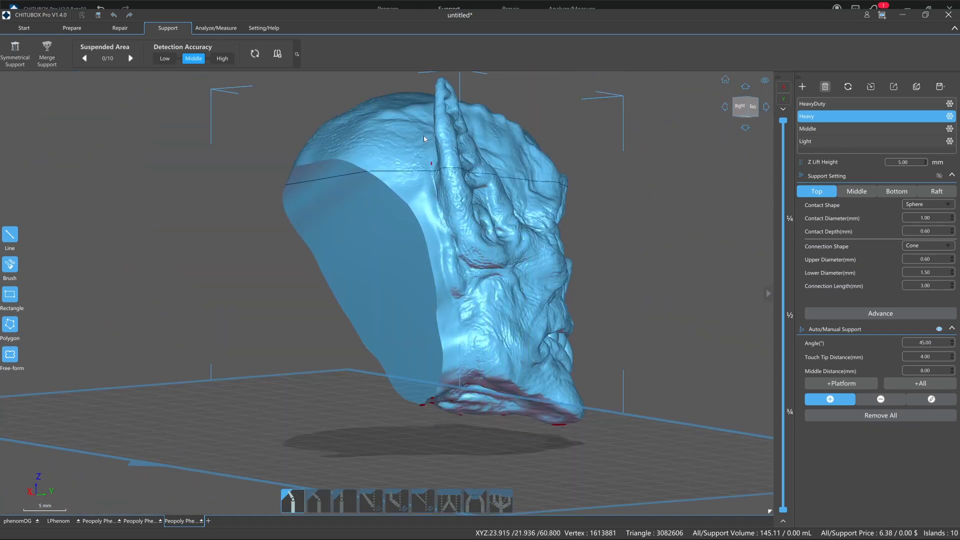
right_drag(424, 138, 460, 155)
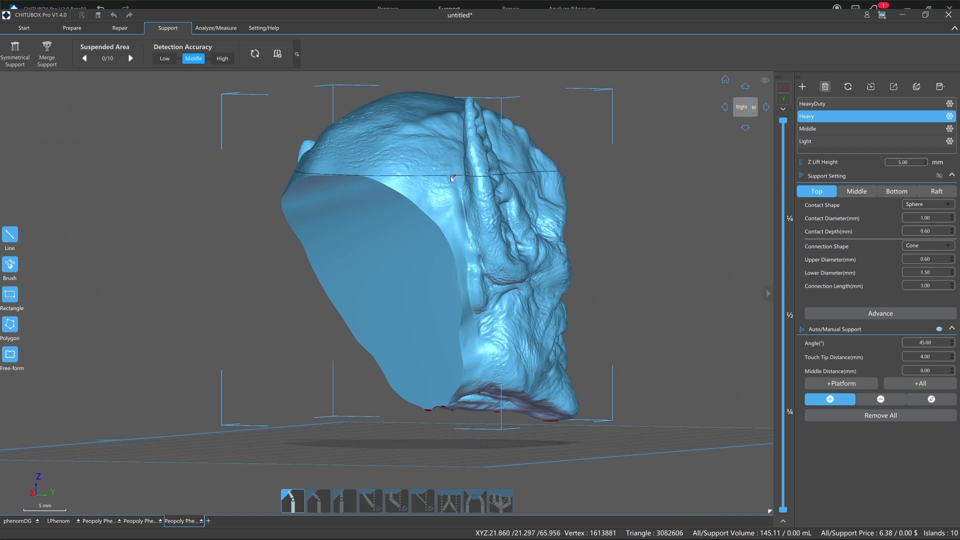
scroll(398, 242, up, 4)
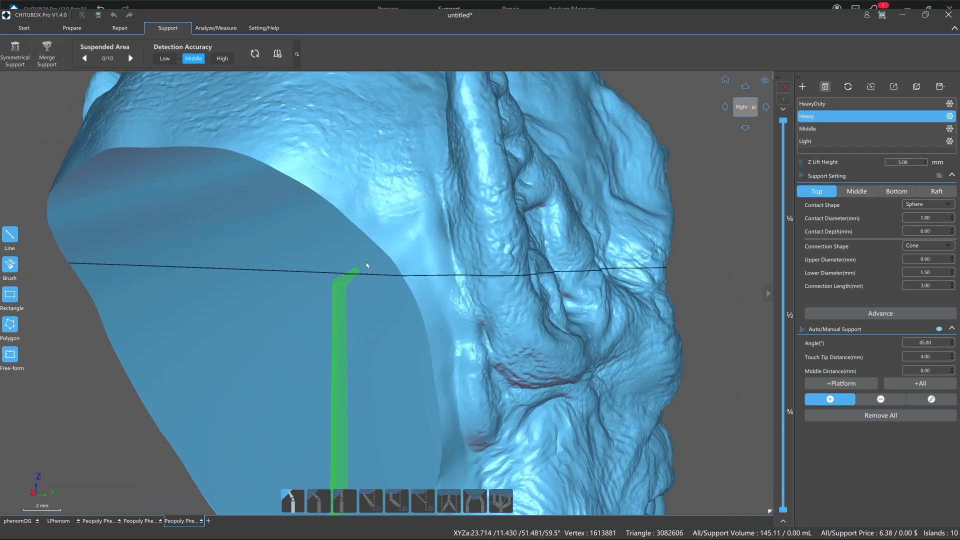
mouse_move(307, 285)
right_down()
mouse_move(356, 287)
mouse_move(292, 274)
right_up()
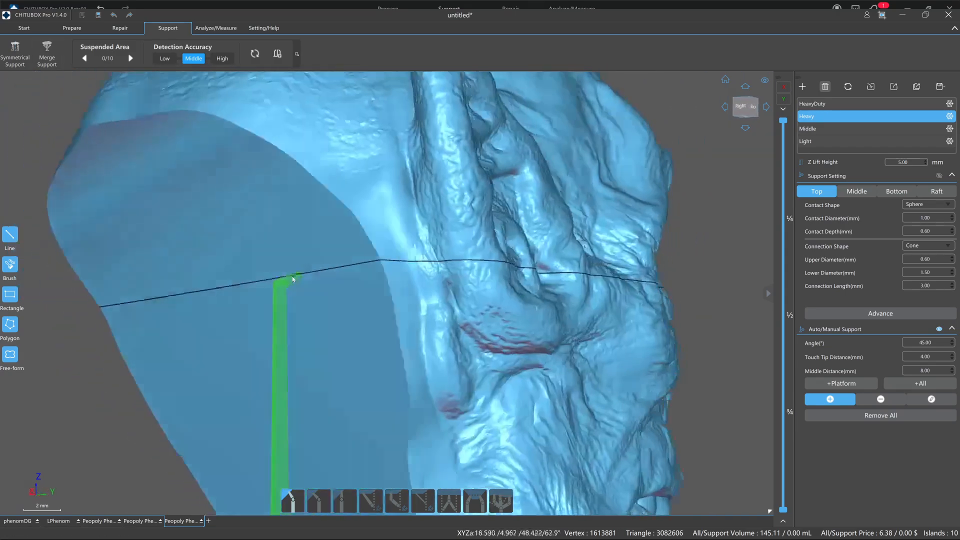
scroll(320, 275, down, 5)
right_drag(522, 295, 396, 319)
middle_drag(419, 297, 472, 275)
scroll(472, 275, down, 1)
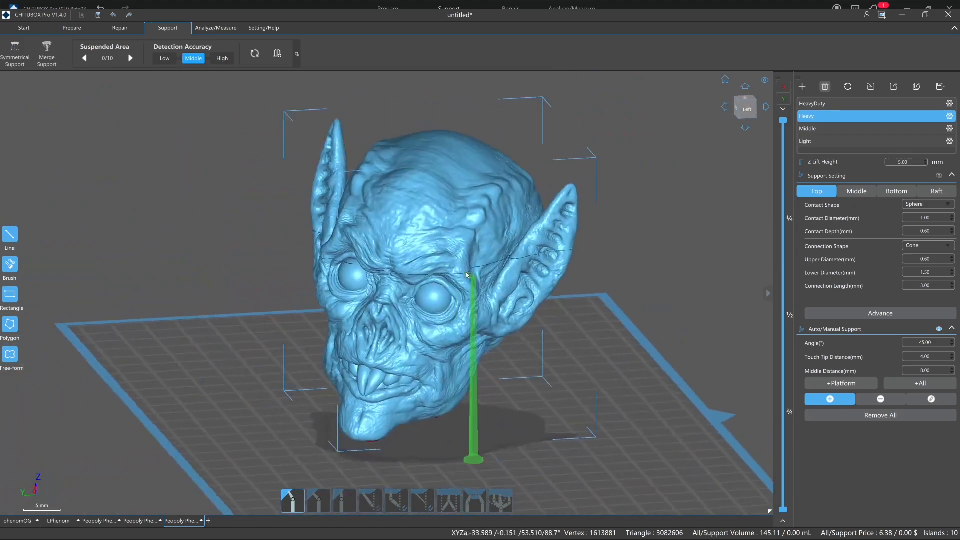
Inspect the opposite ear, the forehead and the eye area in V1.4.0 while rotating the view about points on the surface
right_drag(532, 303, 409, 252)
scroll(457, 270, up, 5)
middle_drag(441, 248, 519, 242)
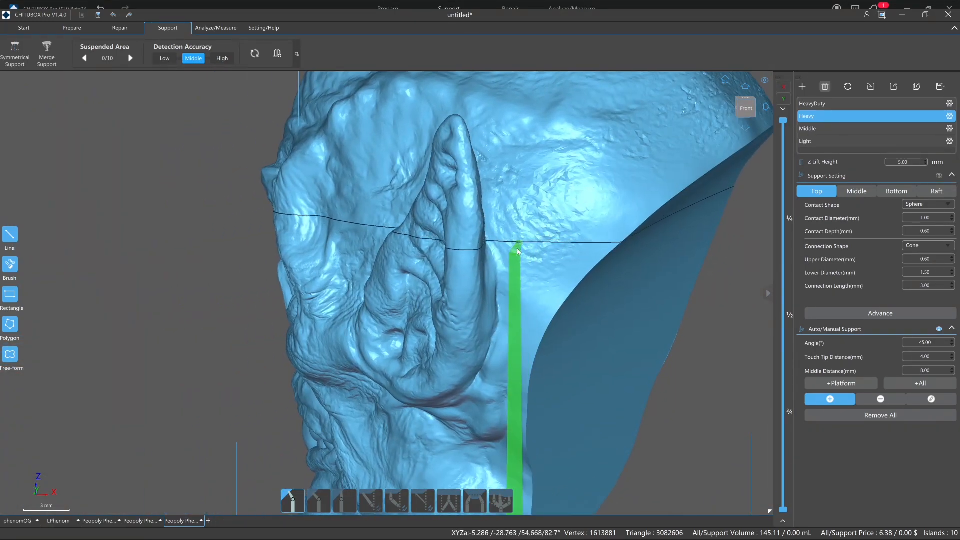
right_drag(518, 251, 505, 272)
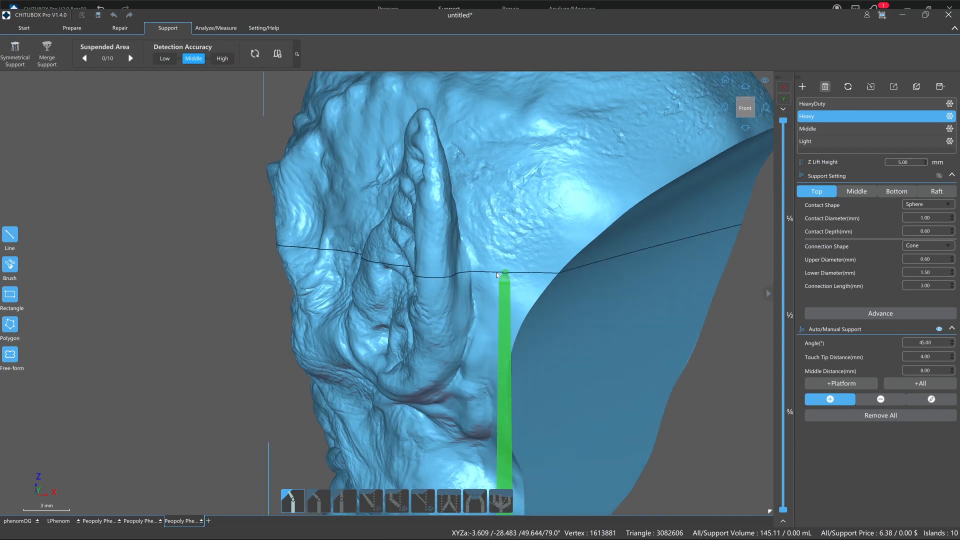
right_click(282, 218)
click(283, 218)
right_drag(277, 220, 388, 227)
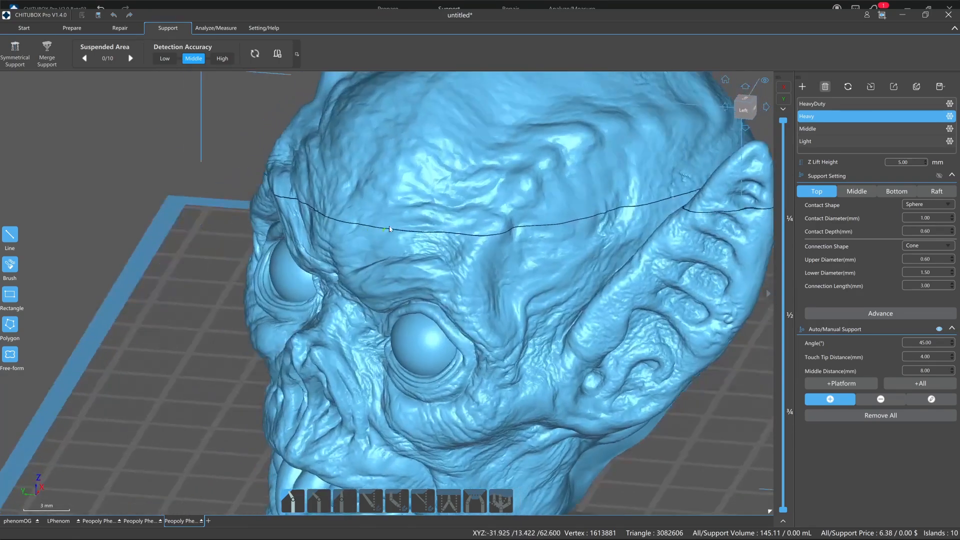
scroll(406, 232, down, 4)
scroll(423, 237, up, 10)
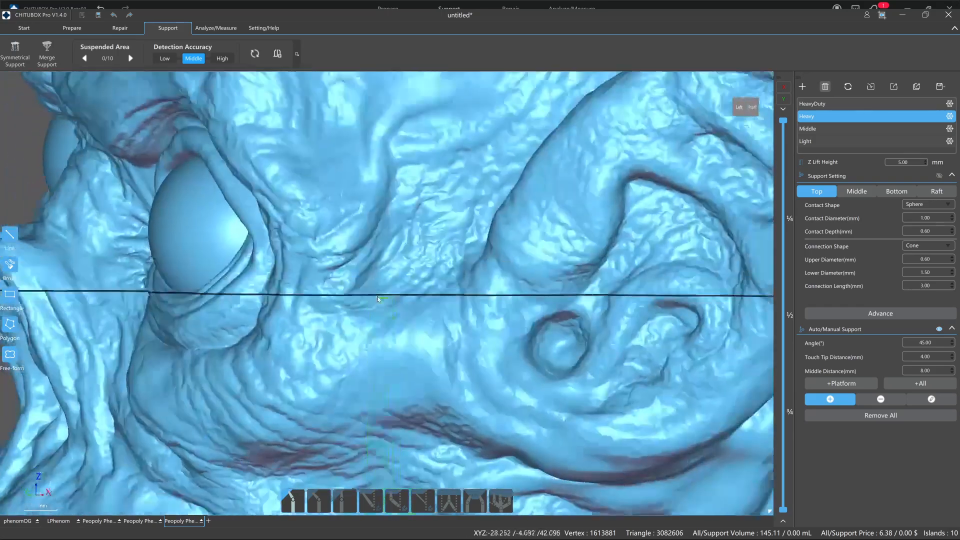
scroll(363, 309, down, 5)
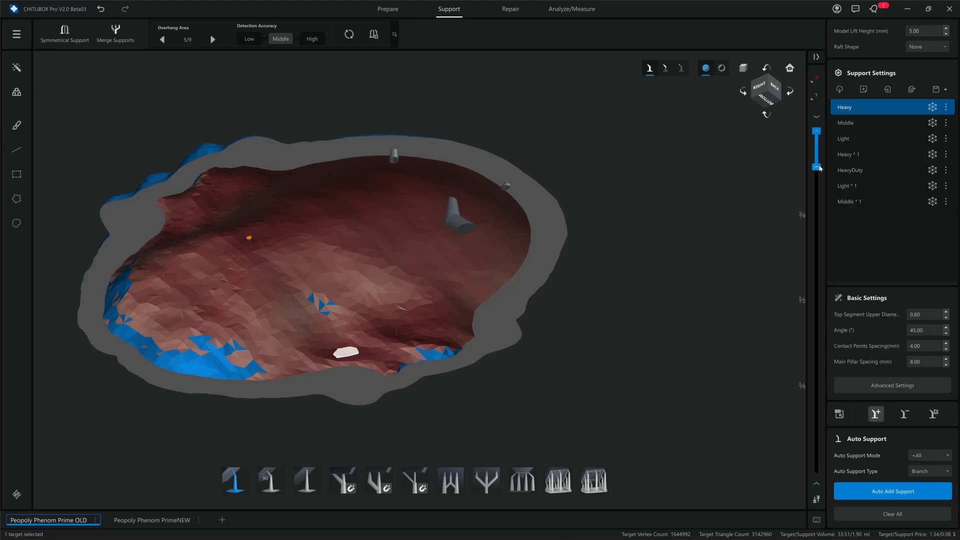
Return to CHITUBOX Pro V2.0, restore the full layer range, and examine the back of the head and the supported ear
drag(820, 169, 814, 477)
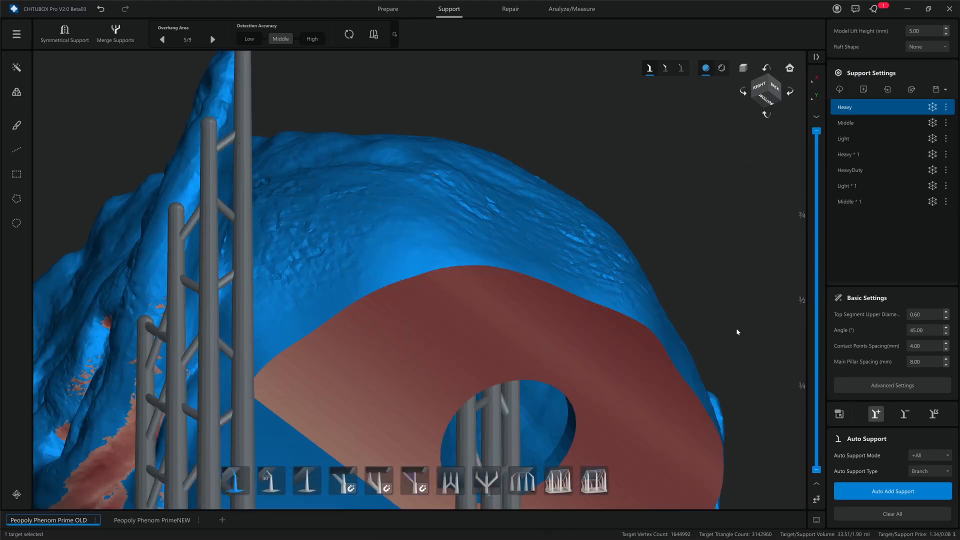
right_drag(736, 329, 725, 372)
middle_drag(724, 371, 662, 192)
scroll(652, 296, down, 3)
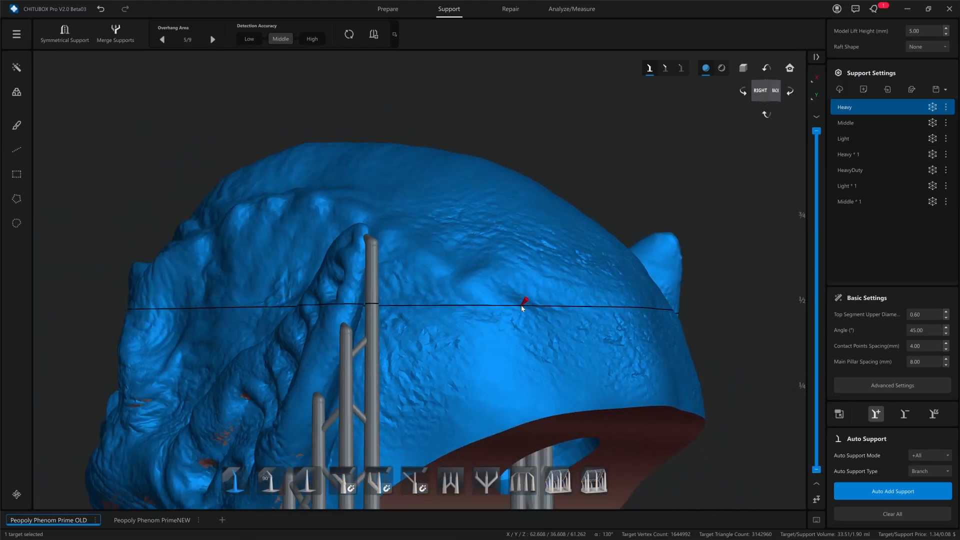
right_drag(521, 305, 542, 318)
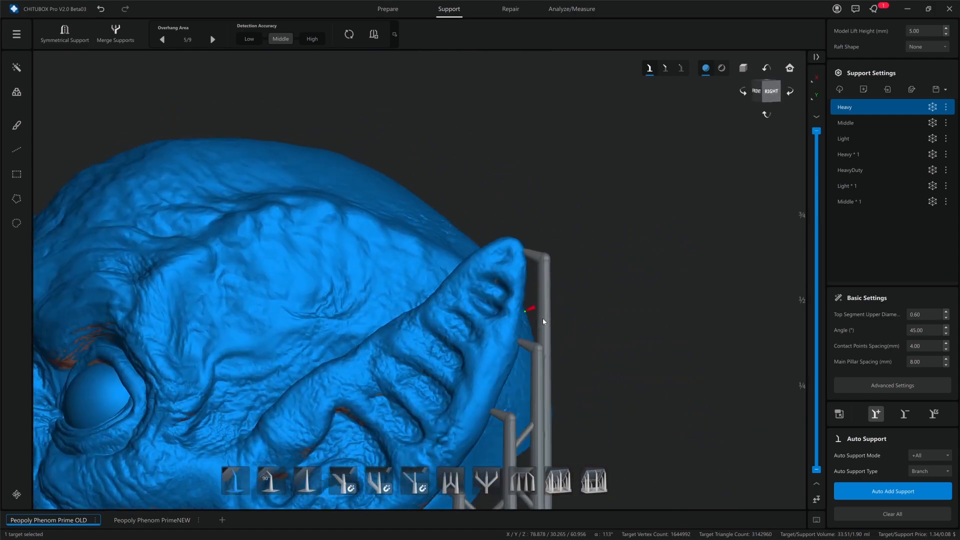
middle_drag(418, 335, 625, 304)
mouse_move(379, 252)
right_down()
mouse_move(382, 263)
mouse_move(365, 255)
right_up()
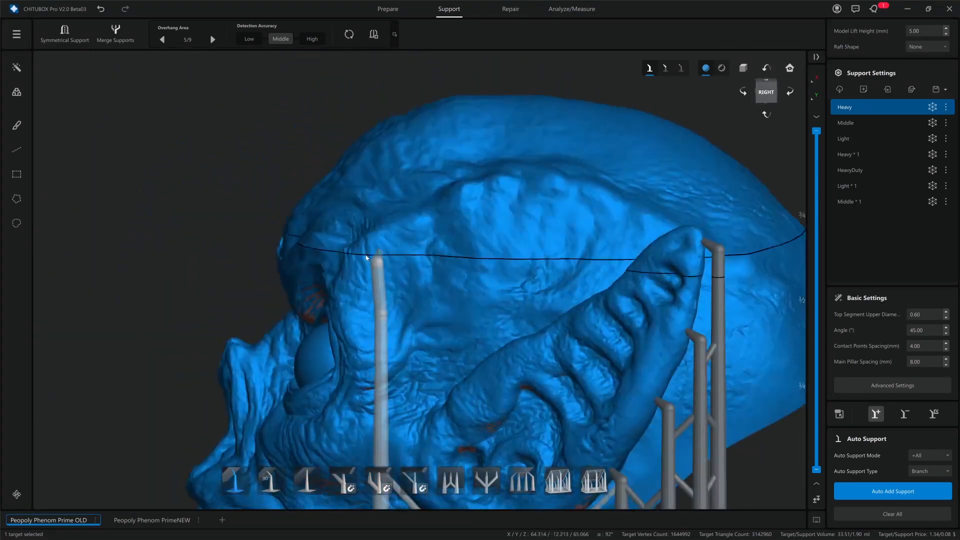
Rotate the V2.0 view about points on the nose and cheek to examine the face from the side and front
right_drag(231, 350, 239, 356)
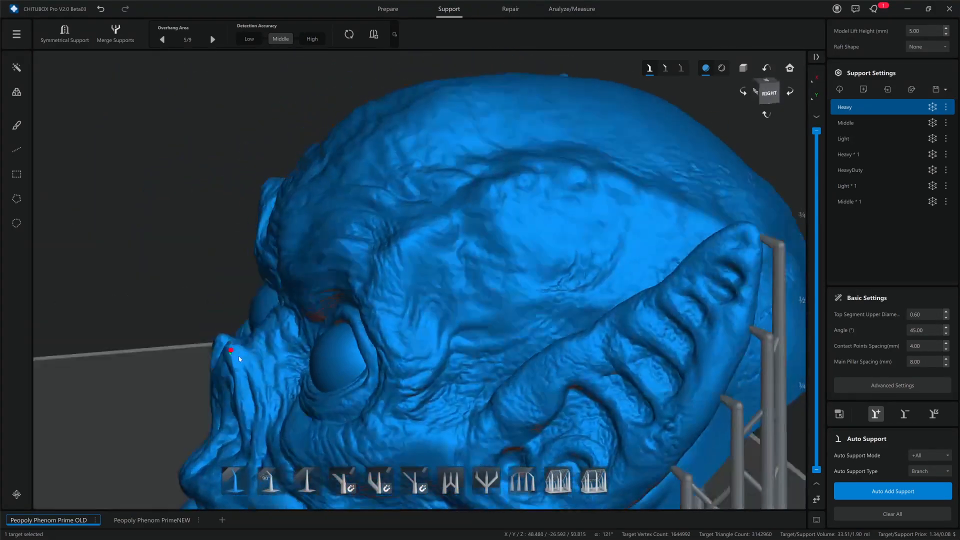
middle_drag(238, 356, 410, 329)
right_drag(415, 325, 382, 337)
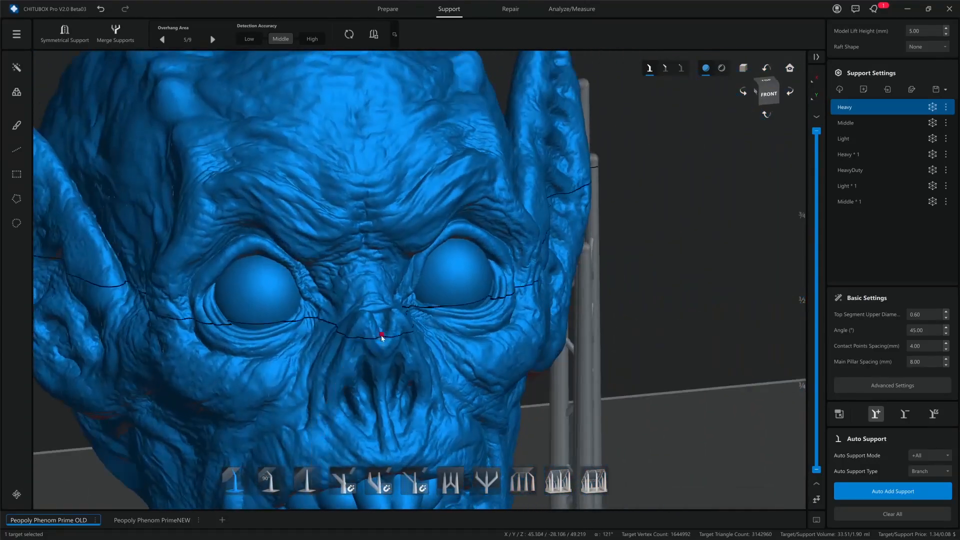
middle_drag(382, 337, 548, 321)
scroll(400, 292, up, 2)
right_drag(262, 283, 301, 276)
right_drag(299, 277, 292, 286)
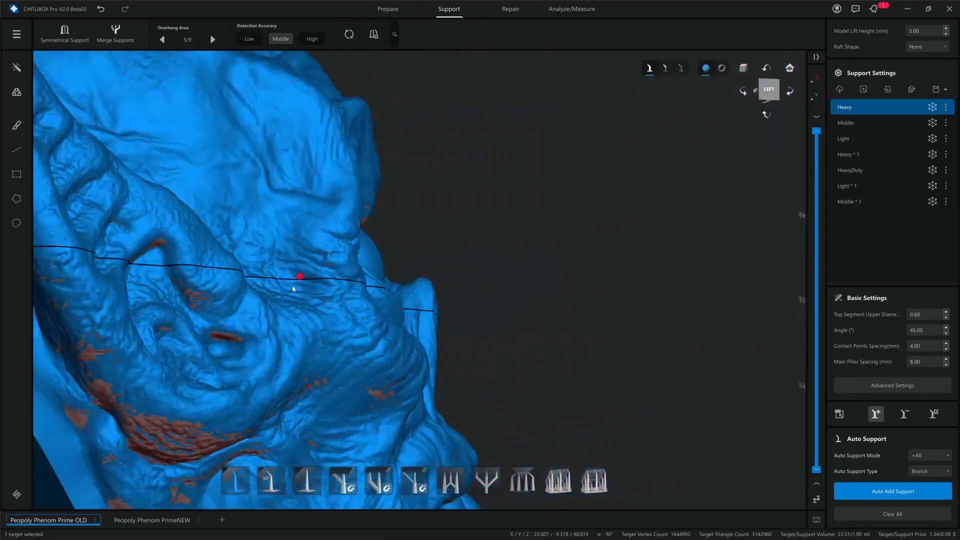
Examine the ear without supports from the side, and bring the overhang area under the chin back into view
middle_drag(303, 292, 556, 227)
mouse_move(355, 263)
right_down()
mouse_move(381, 266)
mouse_move(369, 268)
mouse_move(378, 275)
mouse_move(317, 265)
mouse_move(352, 255)
mouse_move(343, 261)
right_up()
middle_drag(332, 239, 499, 274)
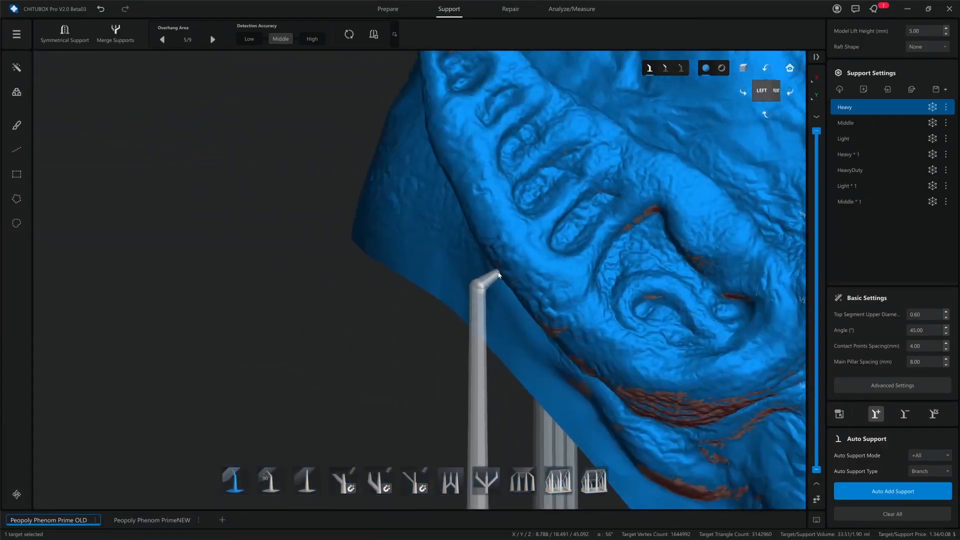
mouse_move(389, 242)
right_down()
mouse_move(426, 251)
mouse_move(399, 243)
right_up()
middle_drag(370, 153, 458, 320)
right_drag(458, 202, 601, 221)
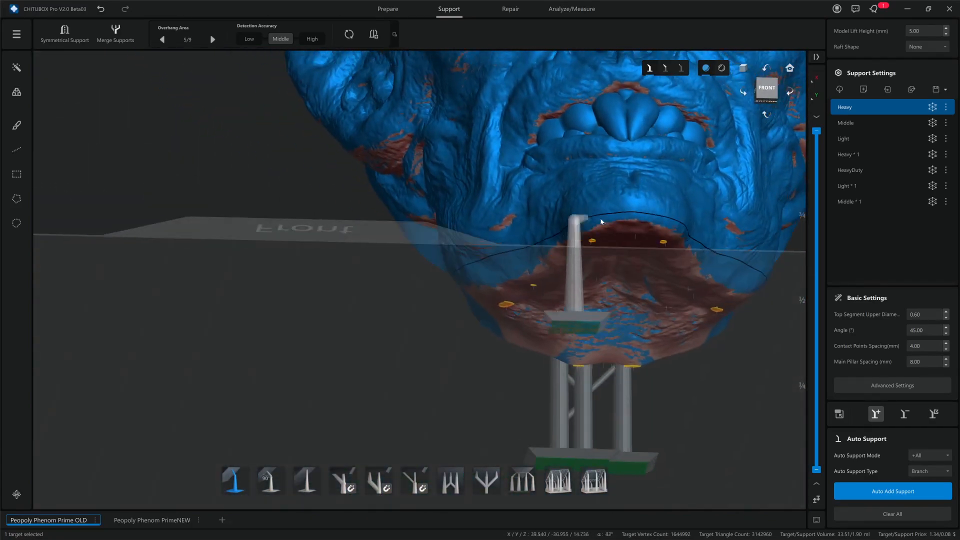
Add a Heavy support at the front edge of the chin and check it from the side
right_drag(626, 226, 544, 223)
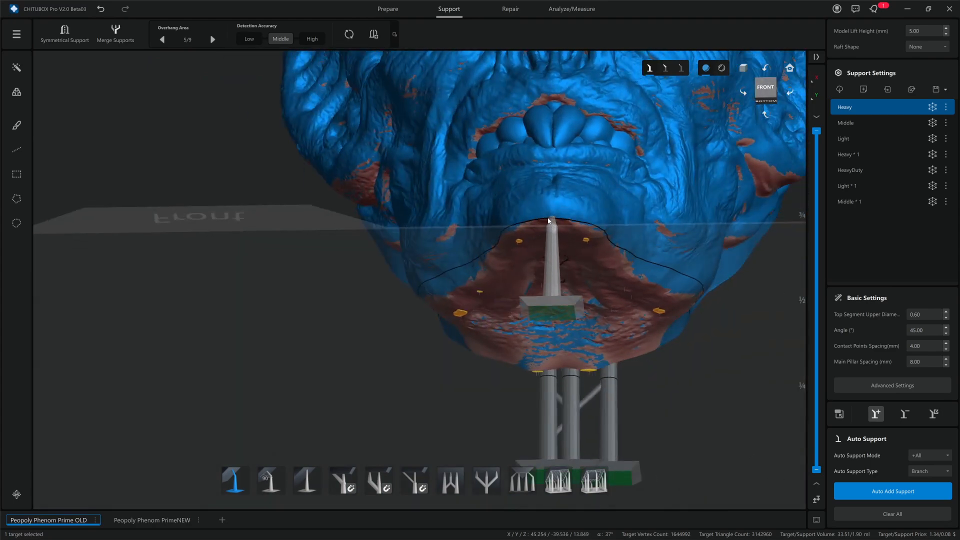
click(547, 218)
right_drag(434, 356, 439, 380)
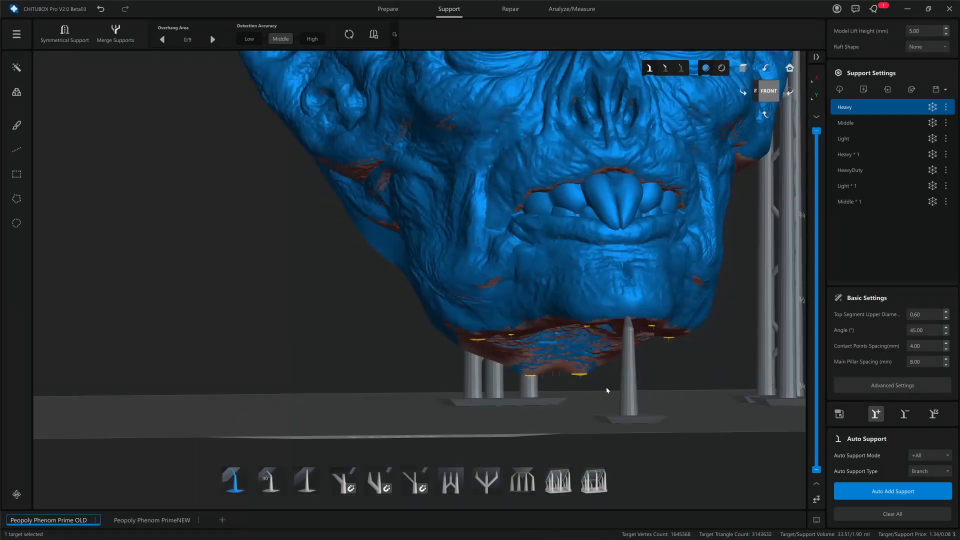
right_drag(607, 390, 639, 357)
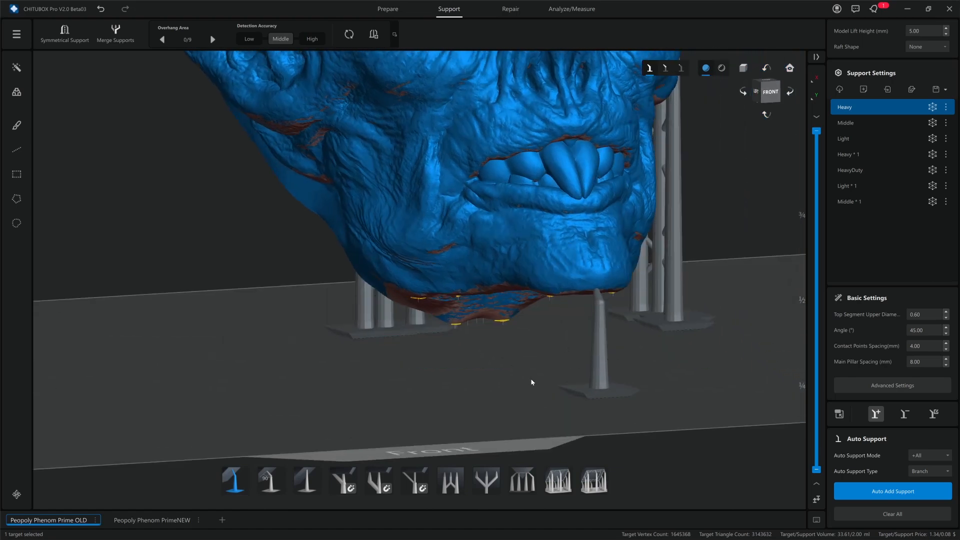
right_drag(532, 382, 559, 358)
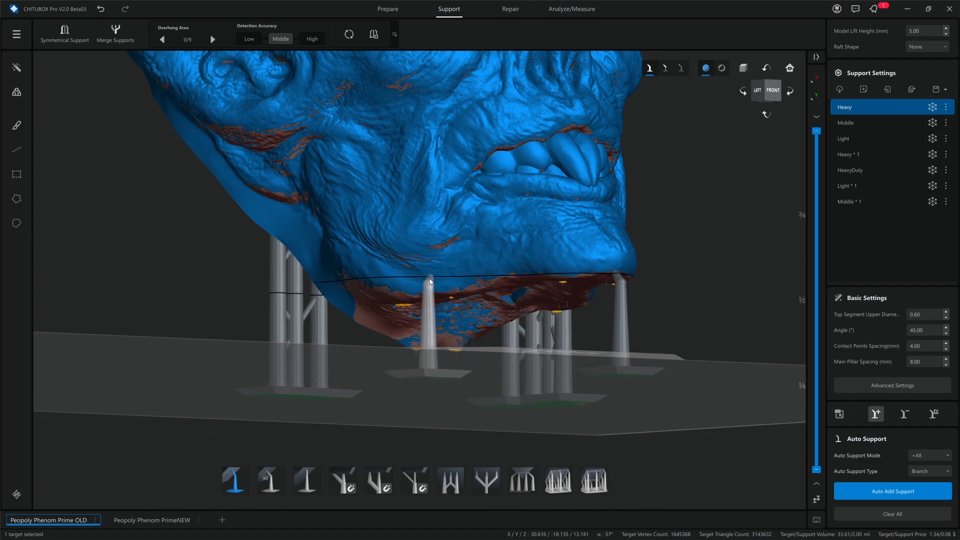
Add a Heavy support along the side of the jaw, behind the front chin support
right_drag(413, 281, 429, 198)
scroll(386, 226, up, 2)
click(372, 208)
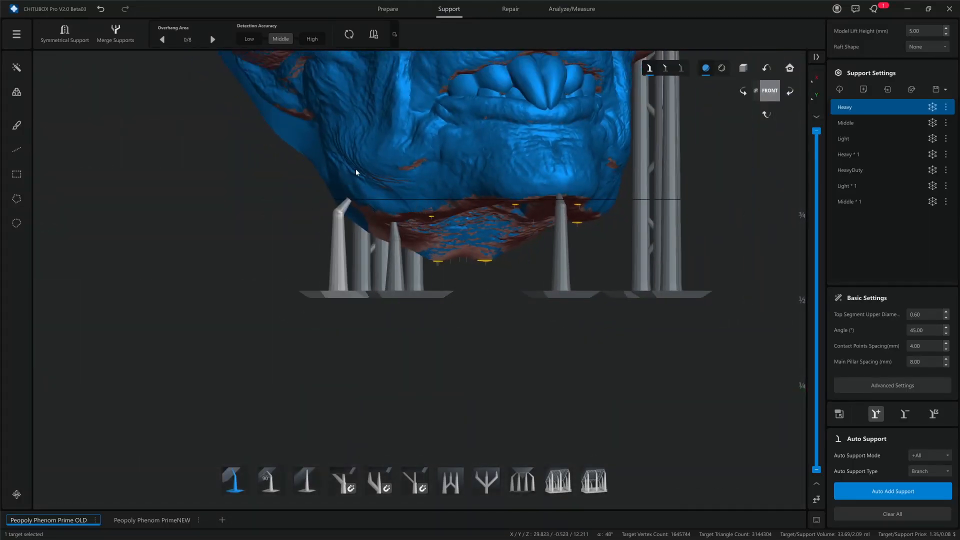
middle_drag(406, 159, 416, 246)
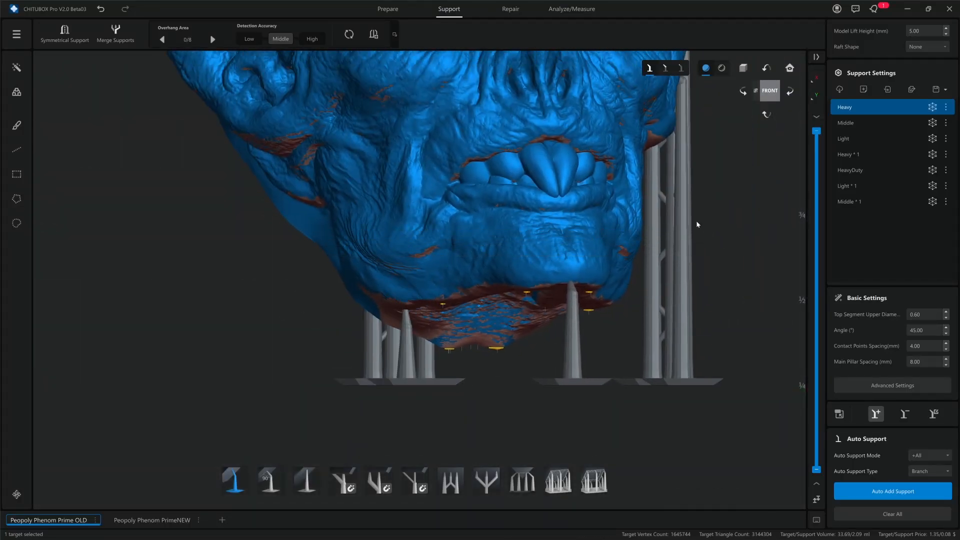
Add Heavy supports at the marked overhang points beneath the jaw and the front of the chin
right_drag(698, 225, 578, 237)
scroll(577, 241, up, 1)
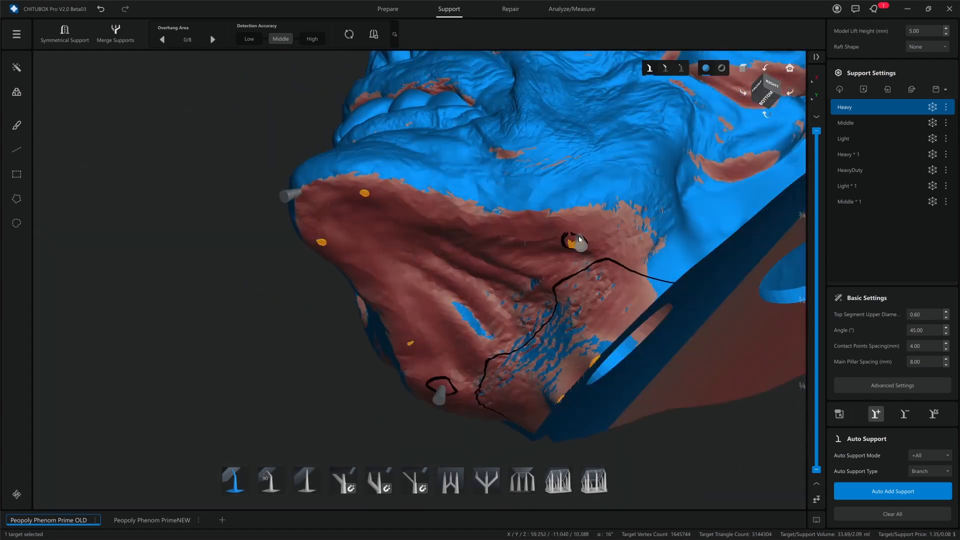
click(578, 244)
click(364, 193)
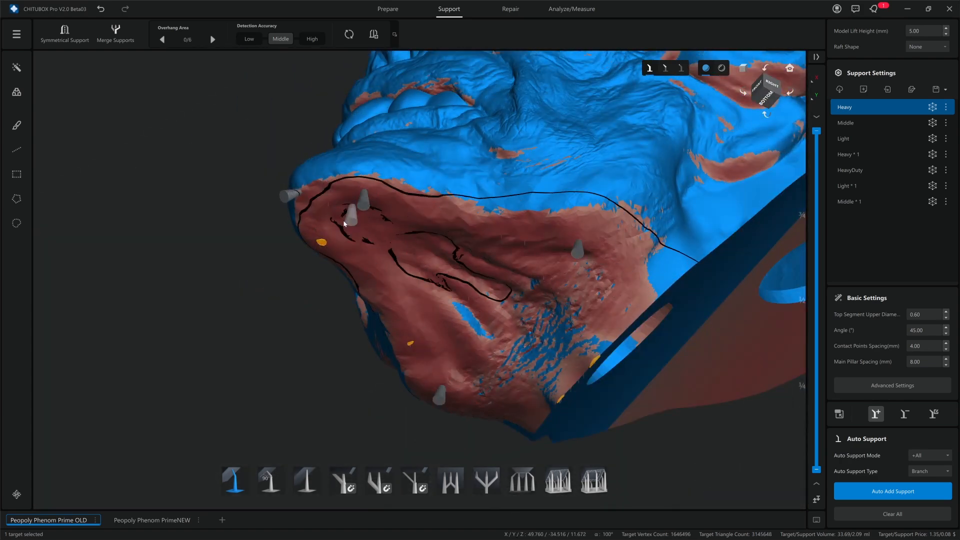
click(320, 243)
Rotate the V2.0 view about the tip of the unsupported ear to examine the head from the front and side
right_drag(257, 312, 625, 276)
right_drag(770, 256, 557, 349)
middle_drag(558, 353, 656, 402)
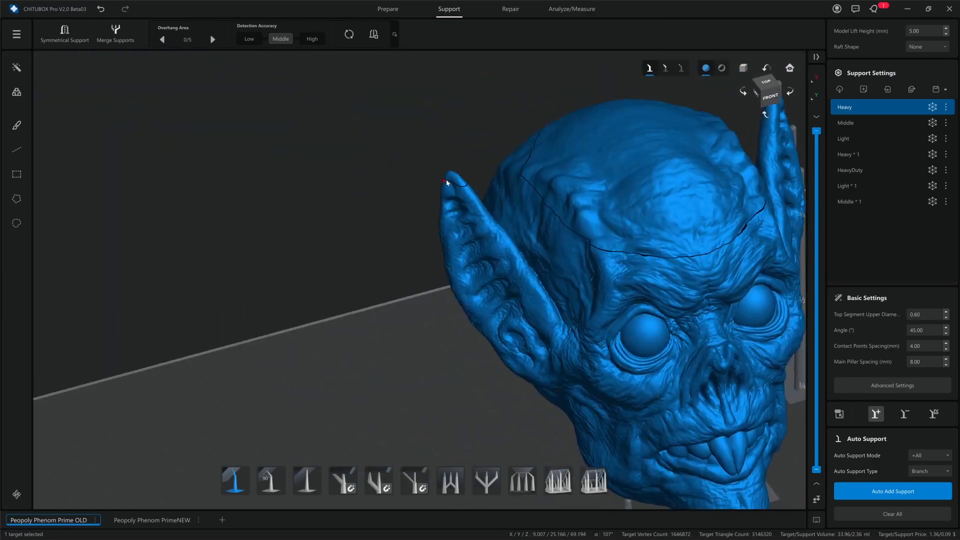
right_drag(446, 183, 281, 177)
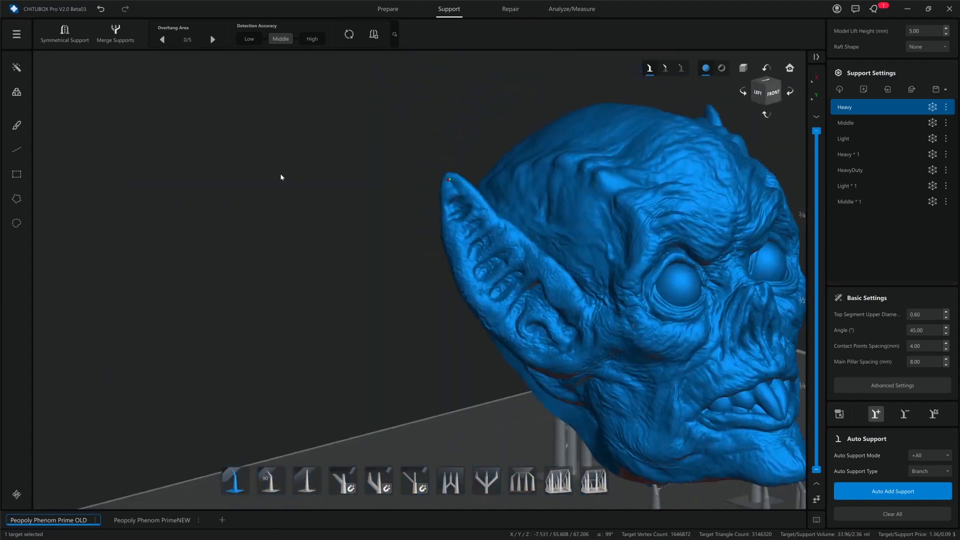
right_drag(678, 160, 627, 156)
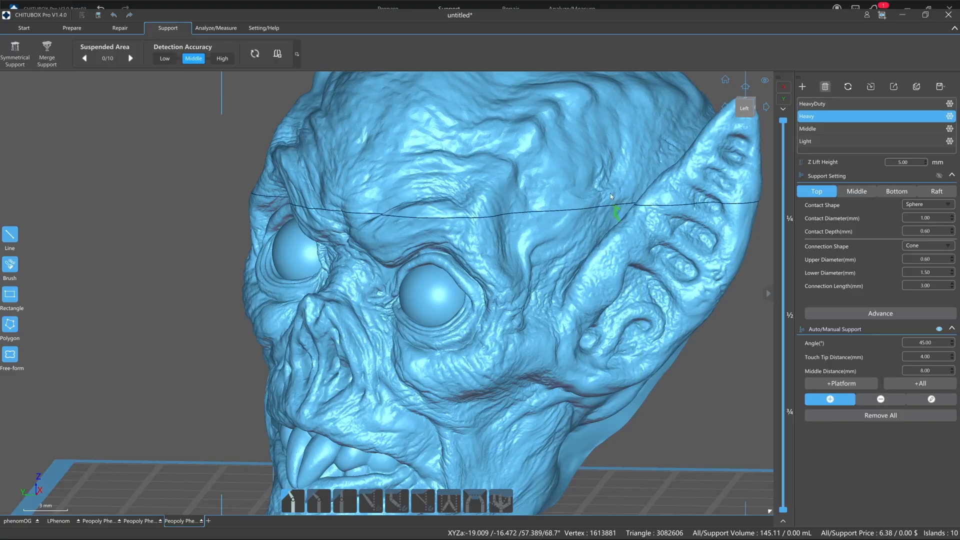
Switch to CHITUBOX Pro V1.4.0, add a Heavy support at the ear tip, and rotate the view about it
scroll(618, 202, down, 5)
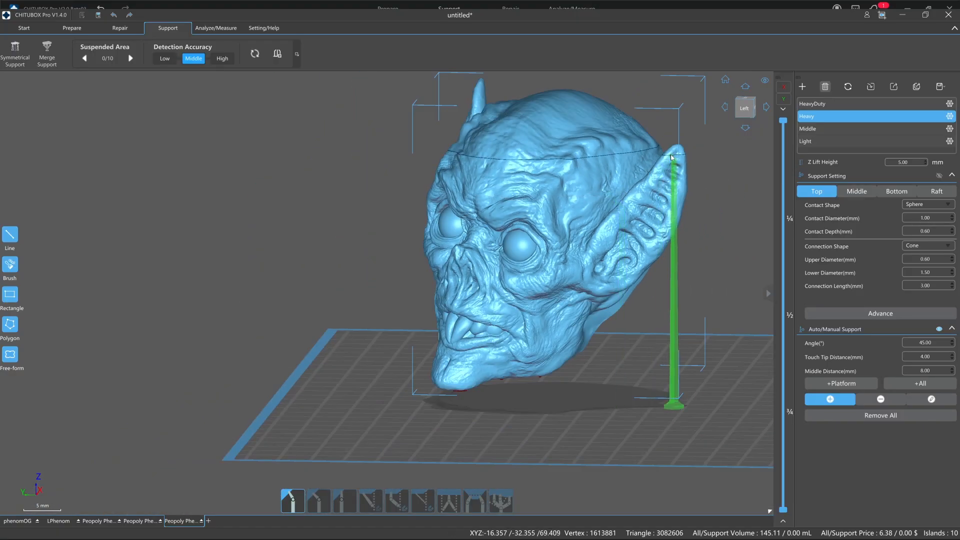
right_drag(671, 157, 691, 163)
middle_drag(675, 161, 648, 177)
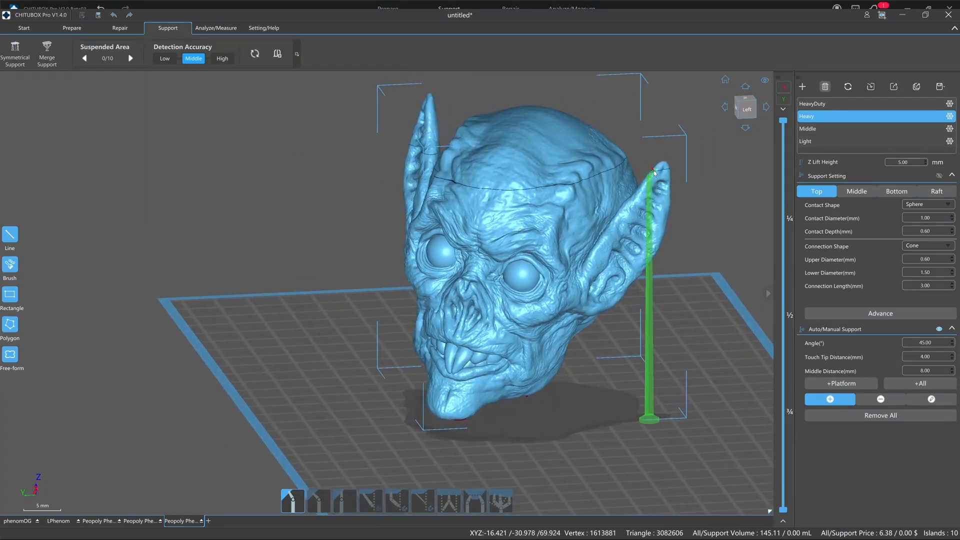
click(654, 173)
right_drag(654, 172, 672, 184)
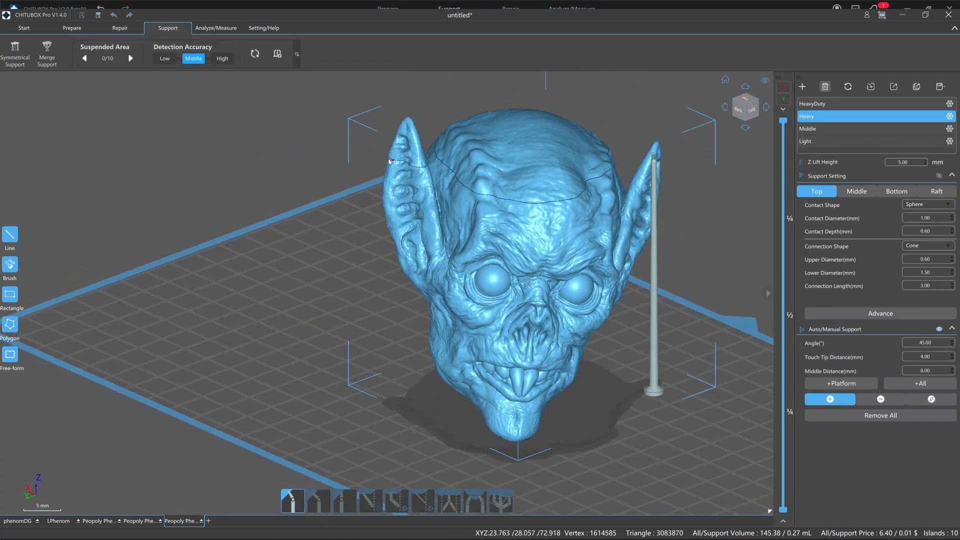
right_drag(391, 160, 665, 241)
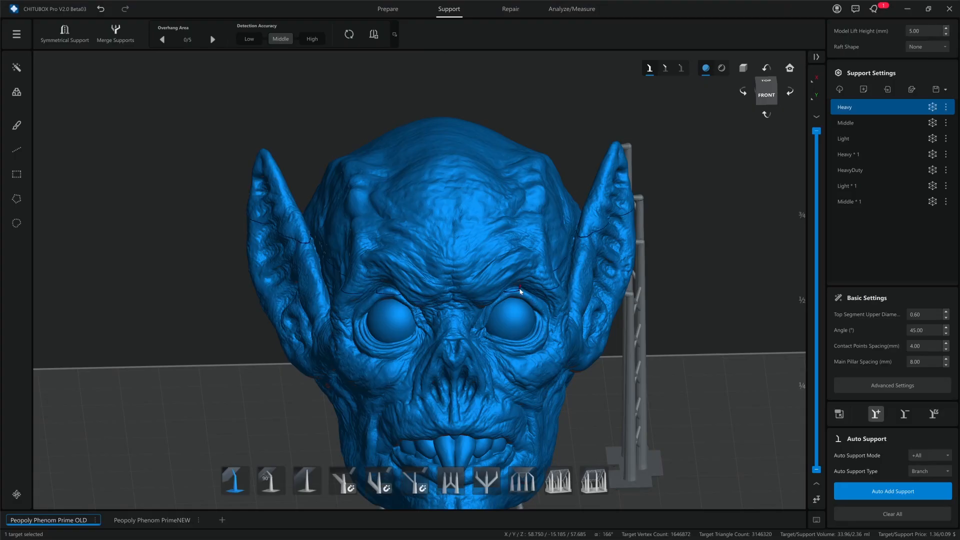
Return to CHITUBOX Pro V2.0 and examine the supported head and chin supports from the front and side
scroll(685, 337, down, 3)
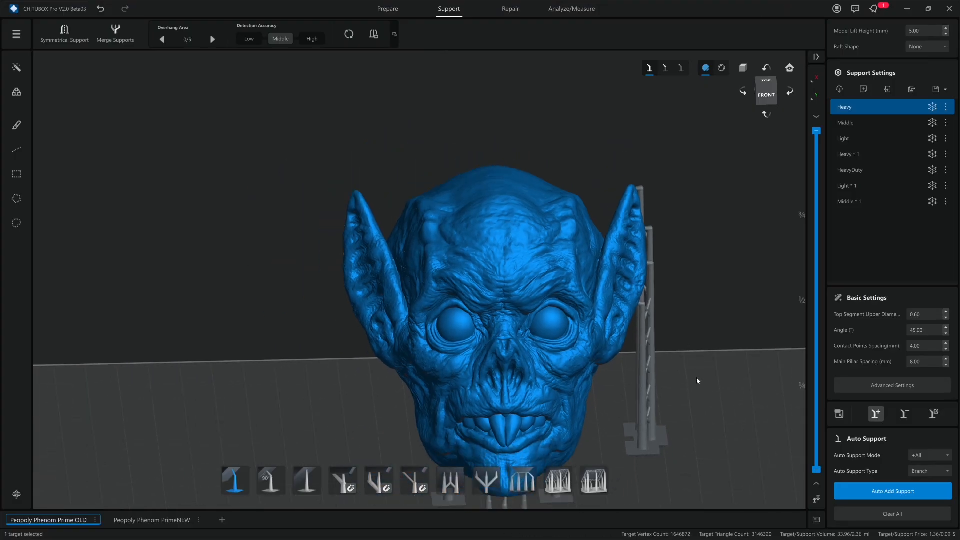
middle_drag(697, 377, 668, 314)
scroll(666, 321, down, 1)
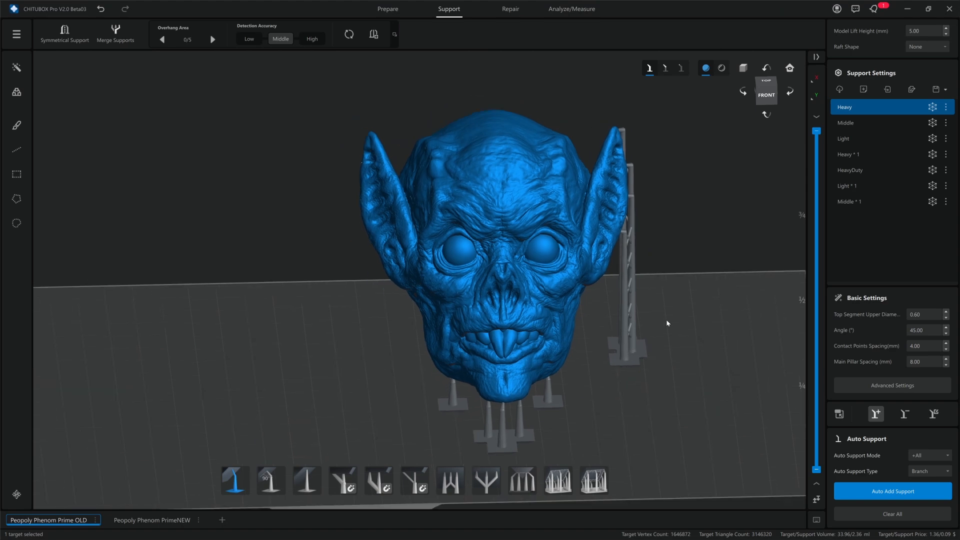
middle_drag(669, 348, 598, 317)
right_drag(551, 391, 546, 388)
right_drag(485, 309, 468, 307)
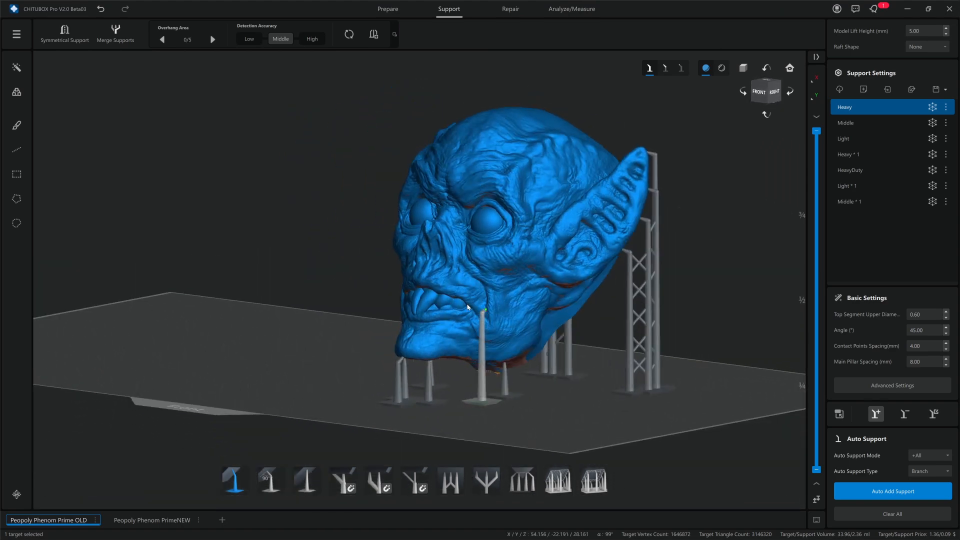
scroll(511, 355, up, 4)
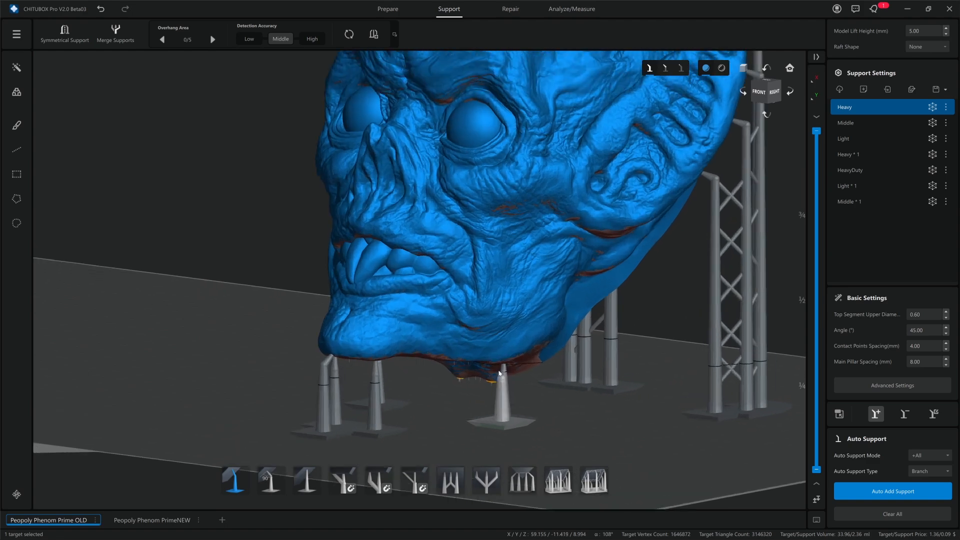
mouse_move(439, 374)
right_down()
mouse_move(450, 349)
mouse_move(454, 363)
right_up()
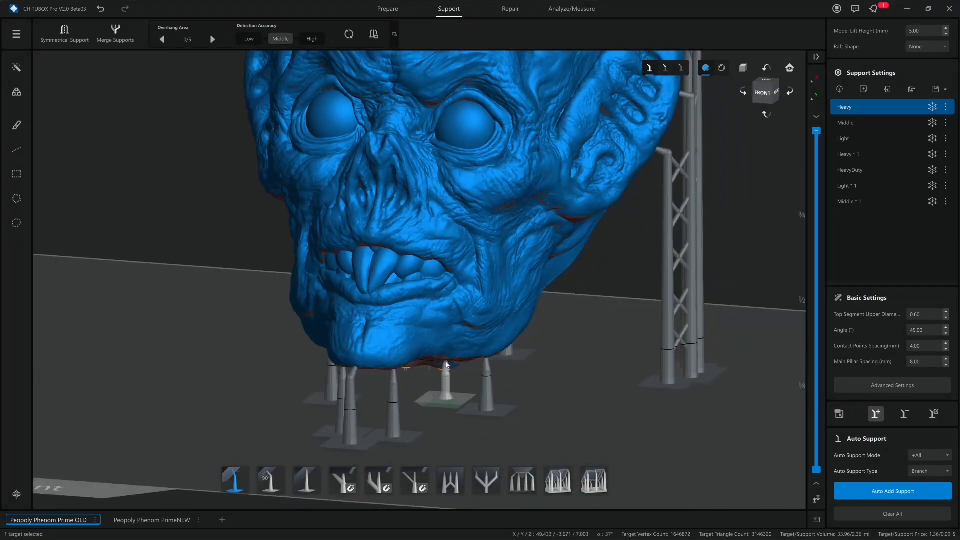
middle_drag(455, 357, 524, 340)
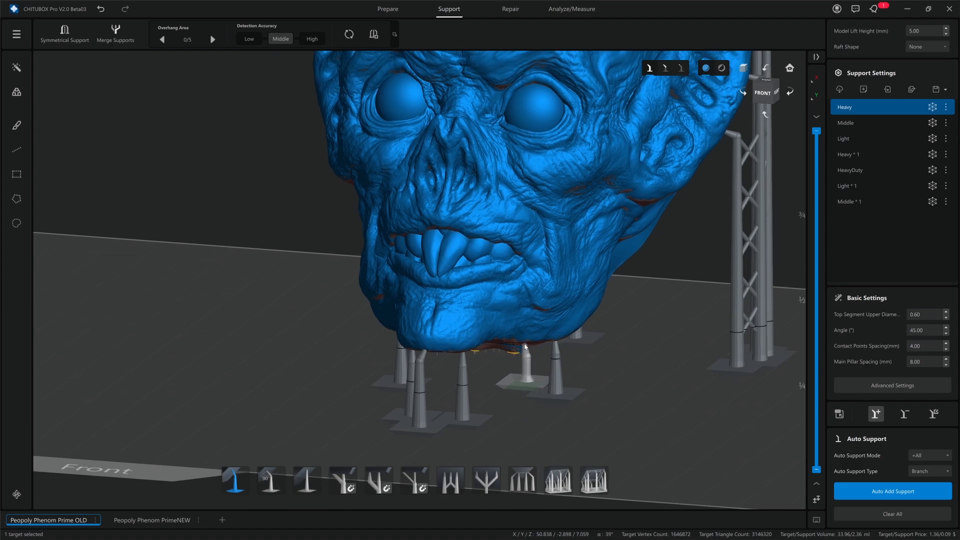
right_drag(542, 331, 521, 331)
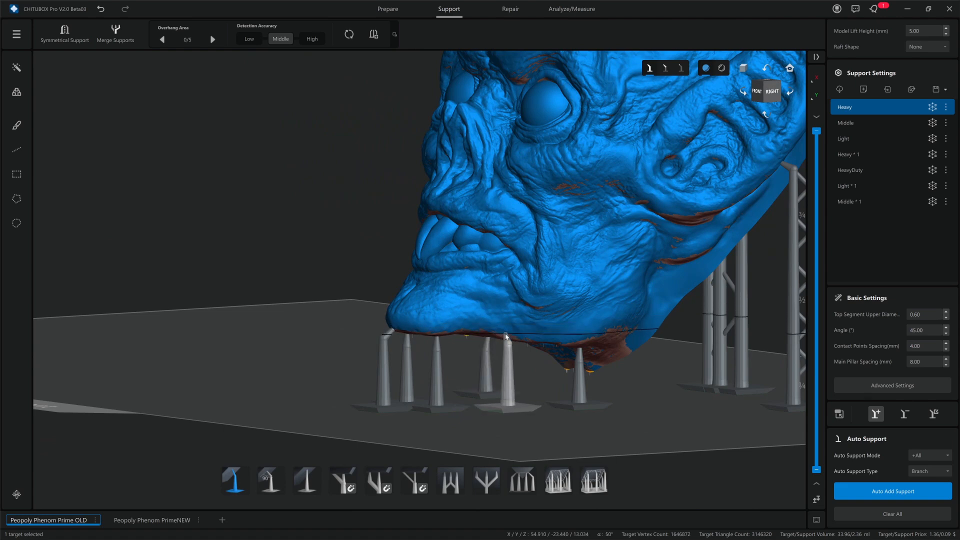
Add Heavy supports beneath the far side of the jaw and at the overhang below the ear
right_drag(505, 334, 442, 327)
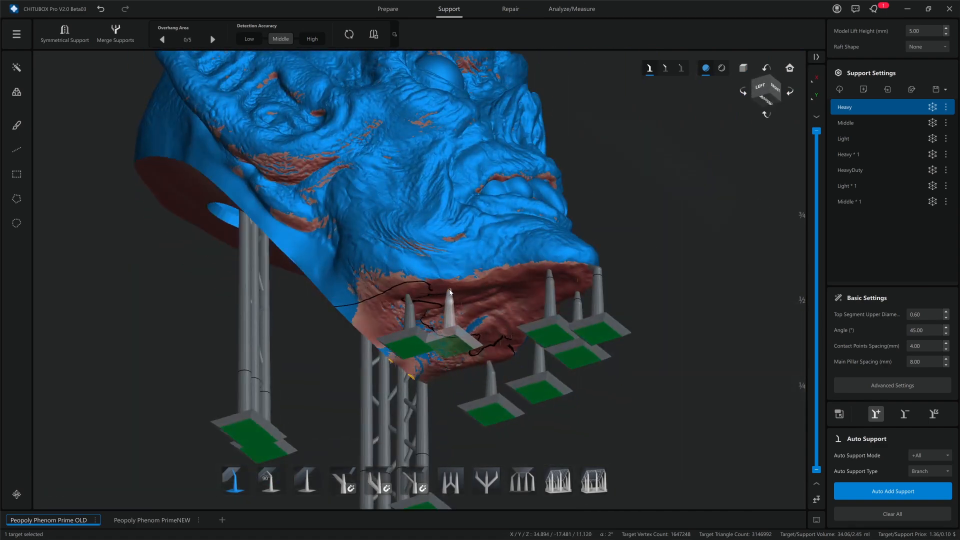
click(450, 292)
right_drag(449, 293, 582, 275)
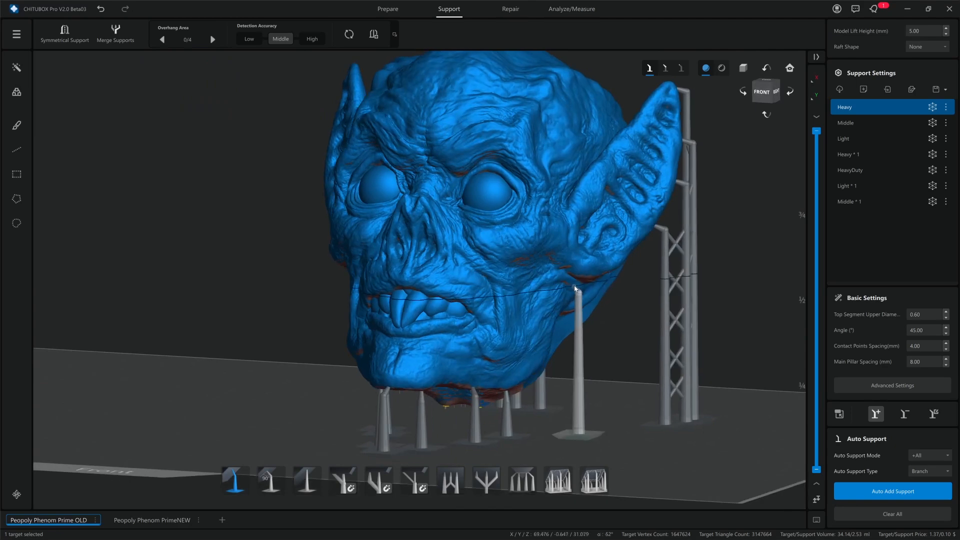
click(594, 279)
scroll(632, 324, down, 2)
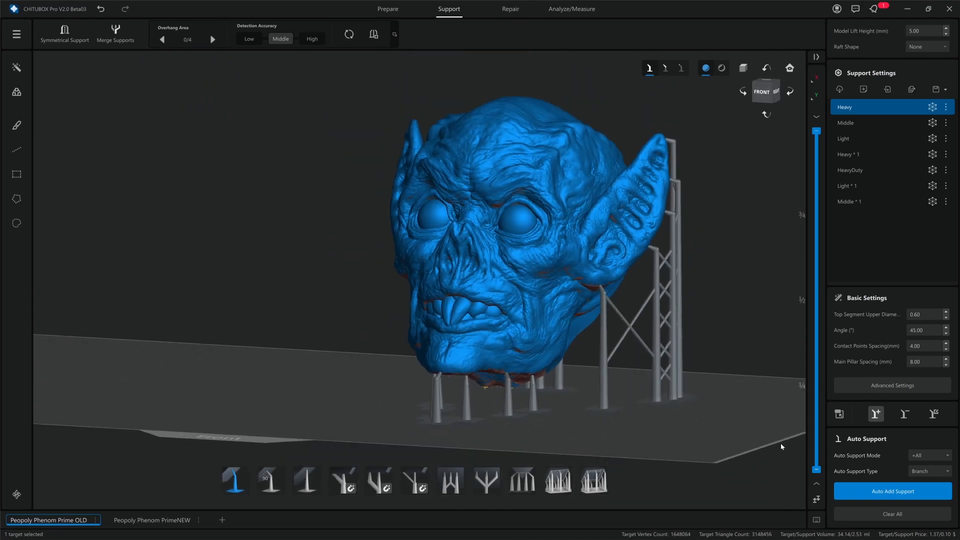
Go to the first remaining overhang area and add a Heavy support beneath the jaw near the flat cut
middle_drag(322, 371, 313, 302)
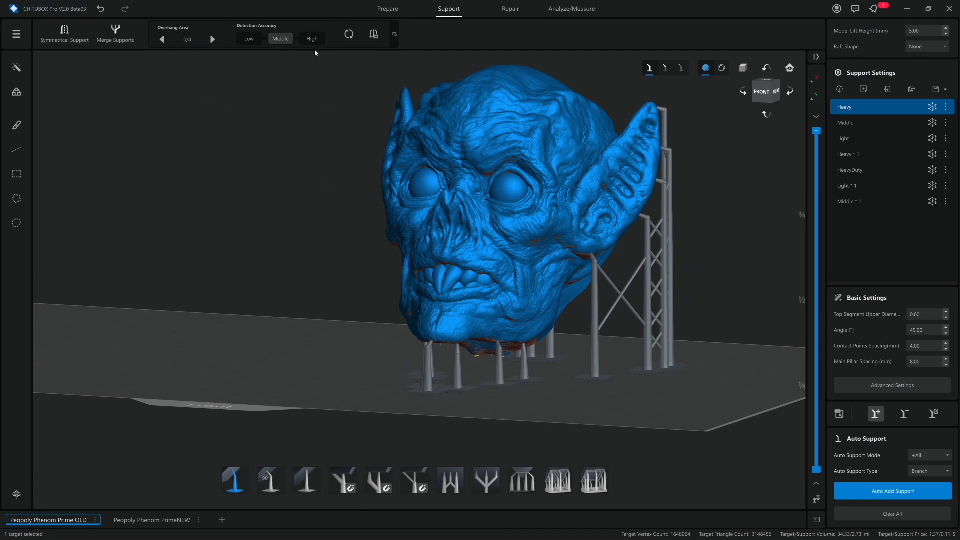
click(212, 40)
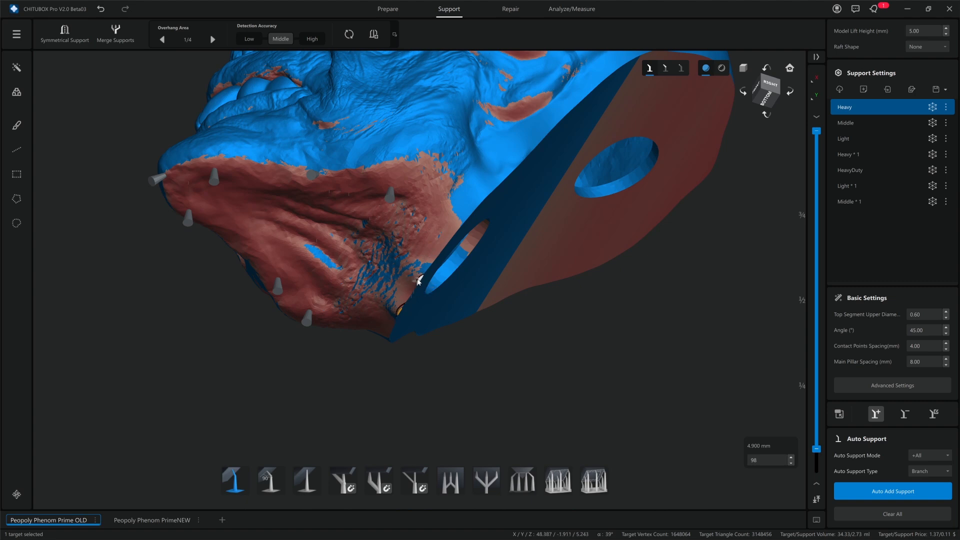
drag(412, 340, 505, 360)
scroll(504, 357, down, 5)
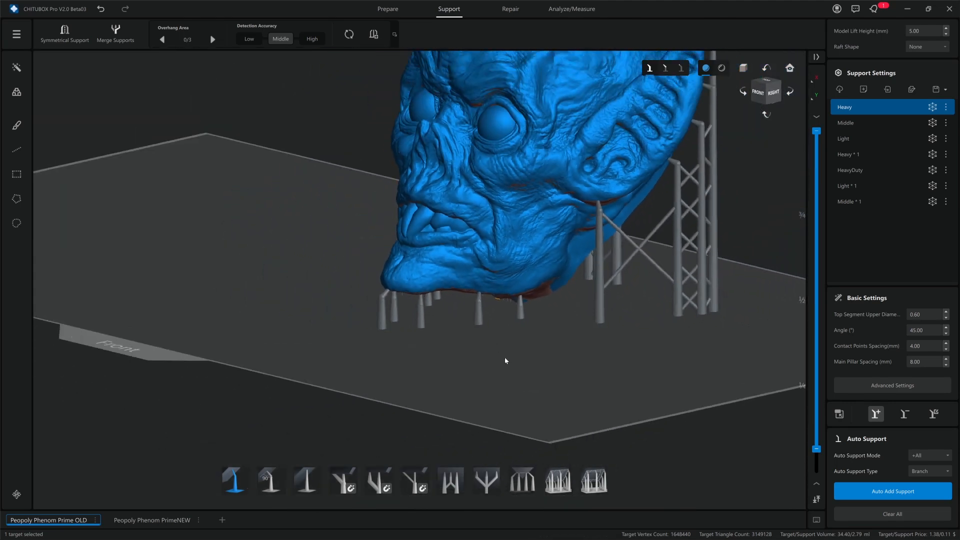
Restore the full layer range and bring the face and all its supports back into view
right_drag(506, 367, 505, 346)
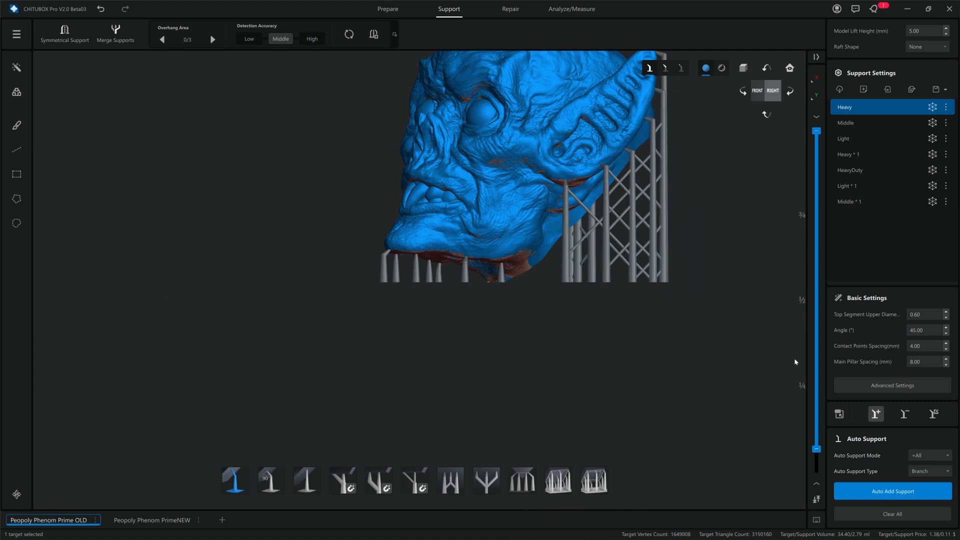
drag(816, 449, 816, 534)
right_drag(579, 359, 591, 367)
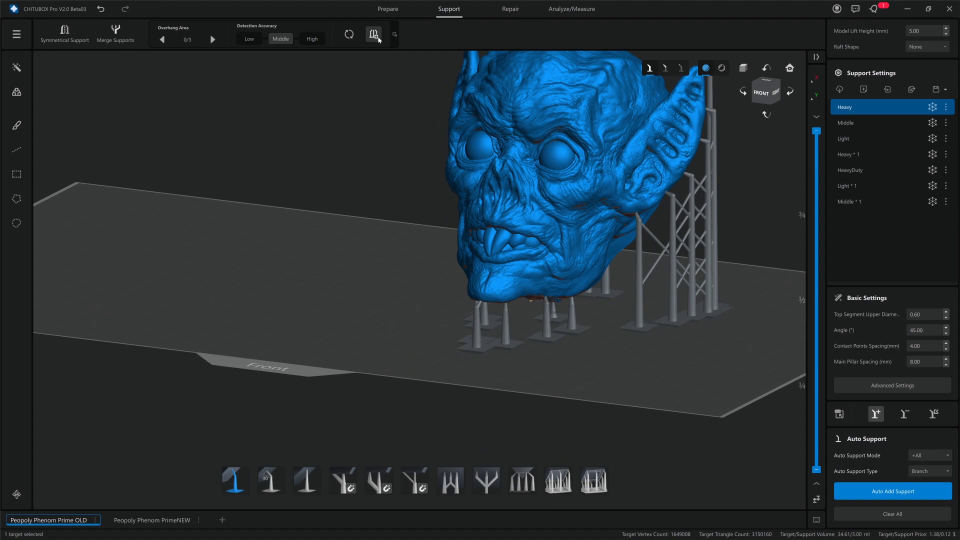
middle_drag(363, 296, 253, 278)
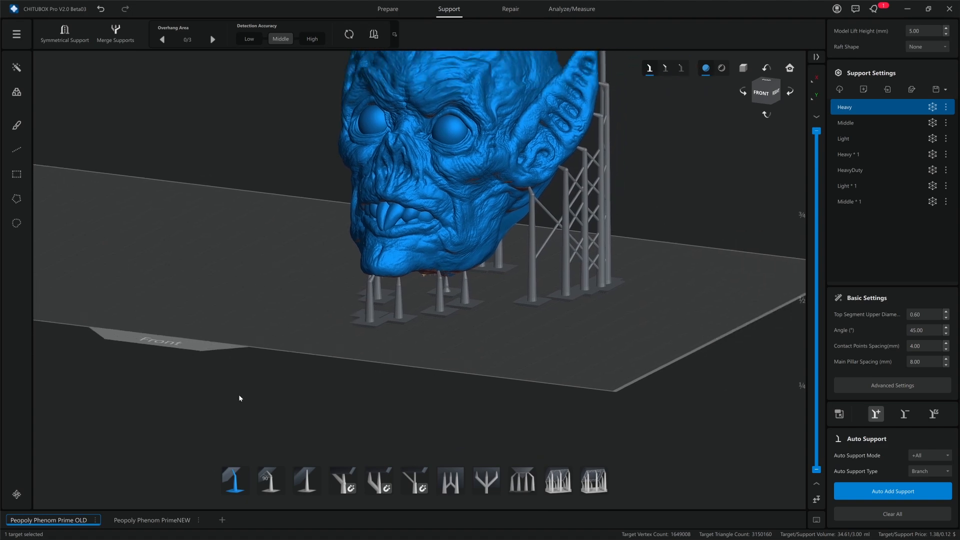
Use the 90° support type to add supports around the underside of the jaw
scroll(250, 394, up, 2)
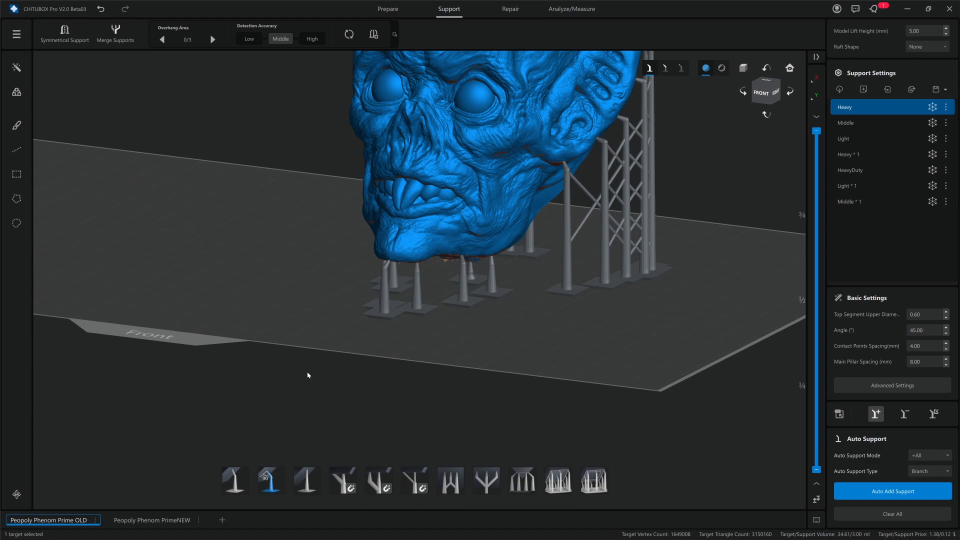
drag(308, 375, 289, 361)
mouse_move(363, 143)
mouse_down()
mouse_move(384, 154)
mouse_move(387, 146)
mouse_move(352, 131)
mouse_up()
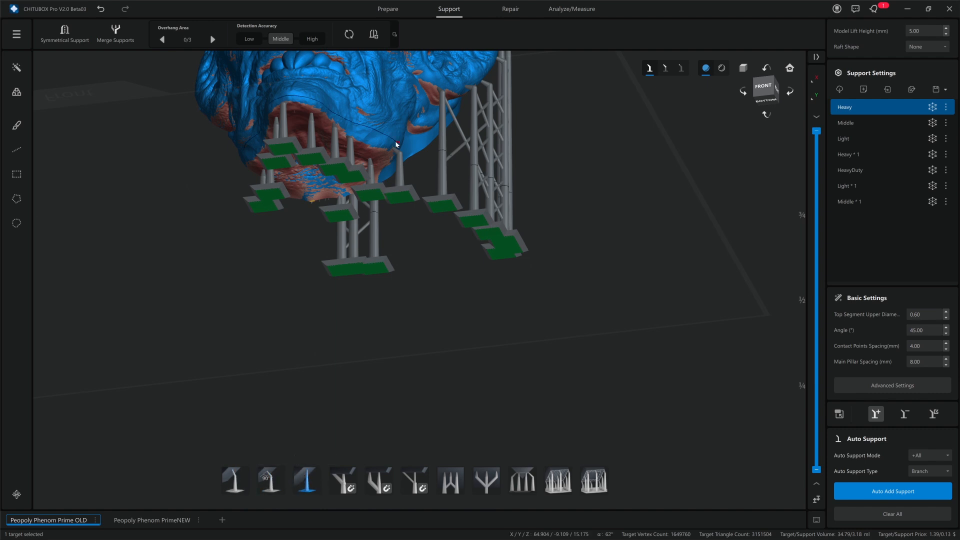
Use the straight vertical support type to add supports beneath the jaw and at the overhang below the ear
right_drag(430, 195, 425, 197)
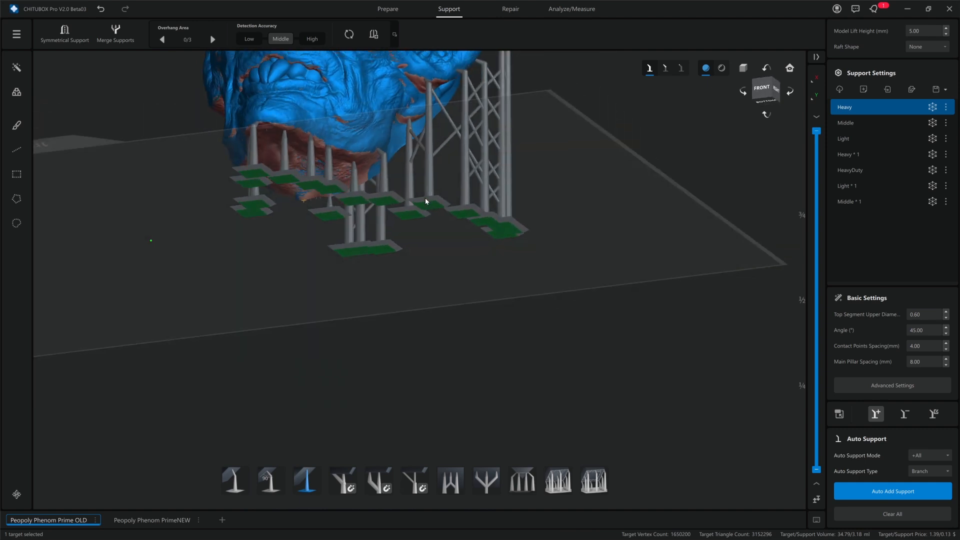
middle_drag(423, 149, 421, 183)
click(440, 119)
click(440, 119)
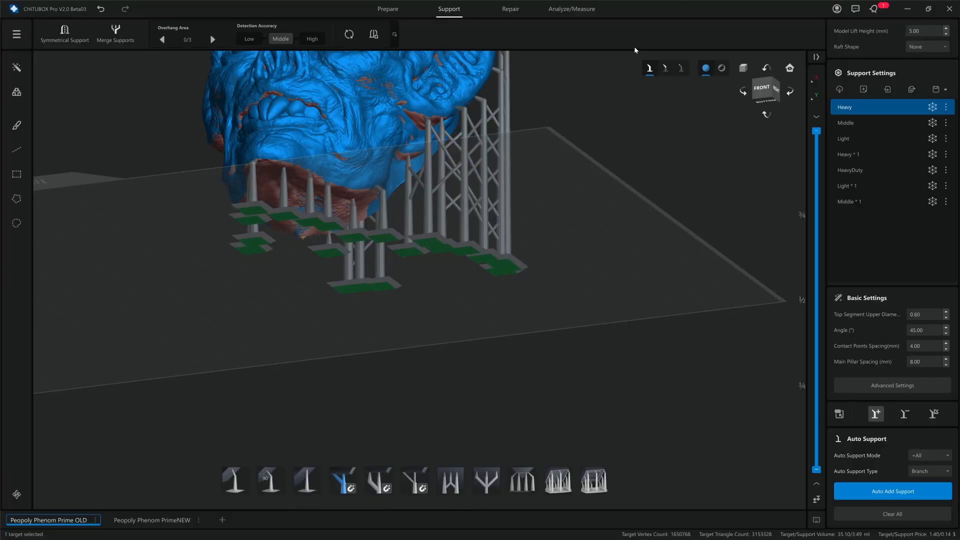
Switch to CHITUBOX Pro V1.4.0 and use the Branch support type to add two pillars at the overhang beneath the ear
drag(415, 320, 413, 456)
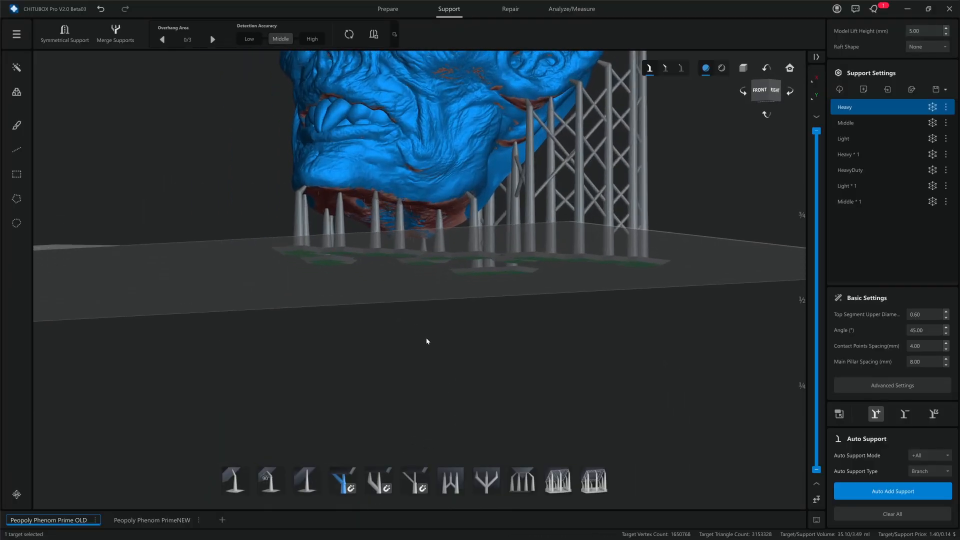
drag(425, 337, 462, 255)
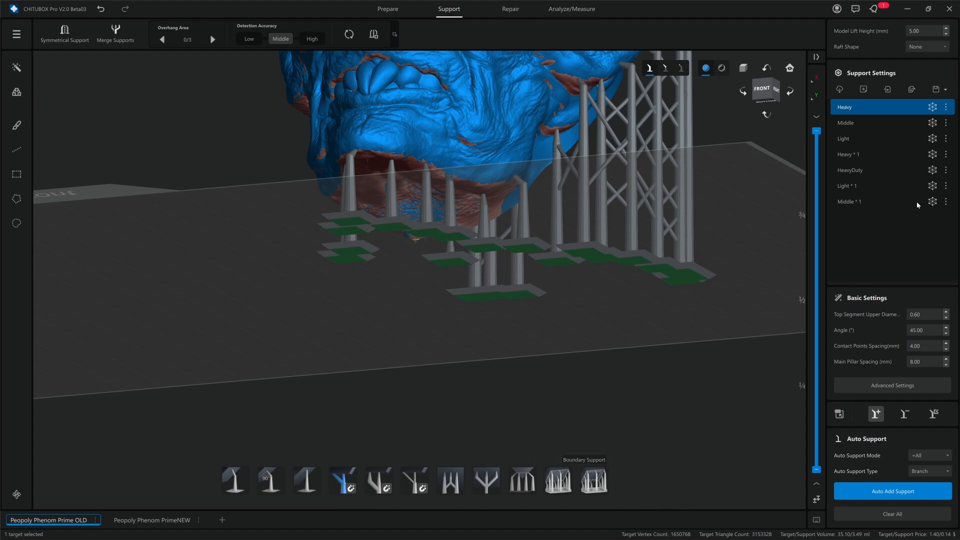
key(alt+Tab)
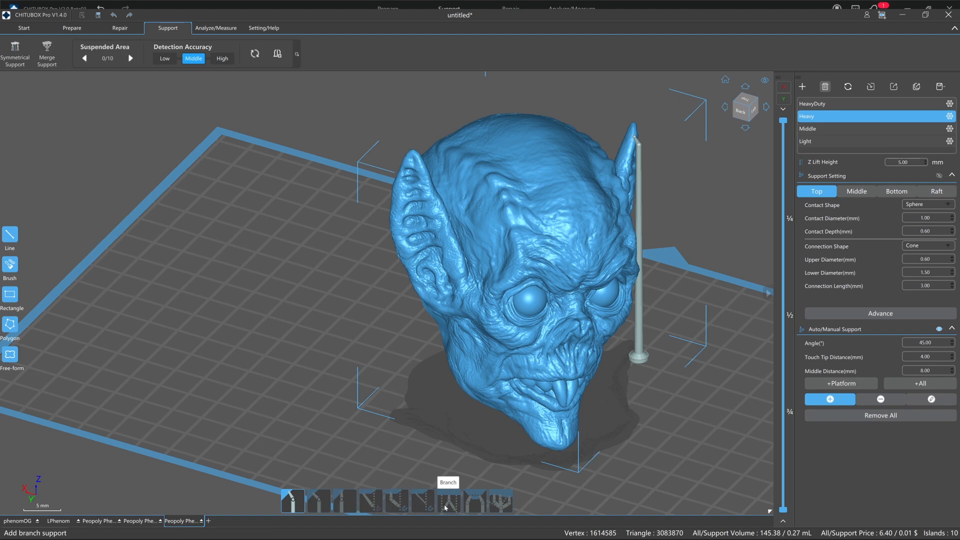
middle_drag(487, 481, 458, 465)
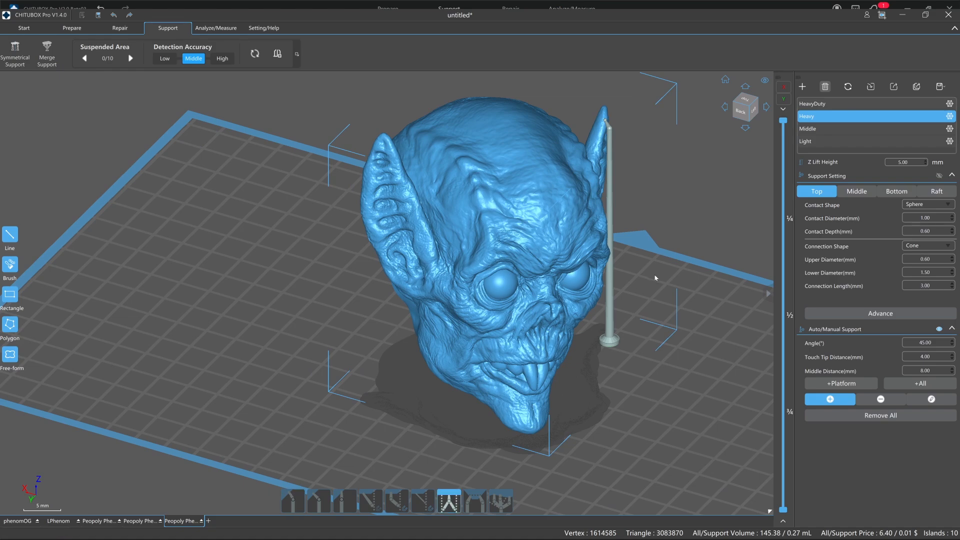
right_drag(608, 241, 545, 229)
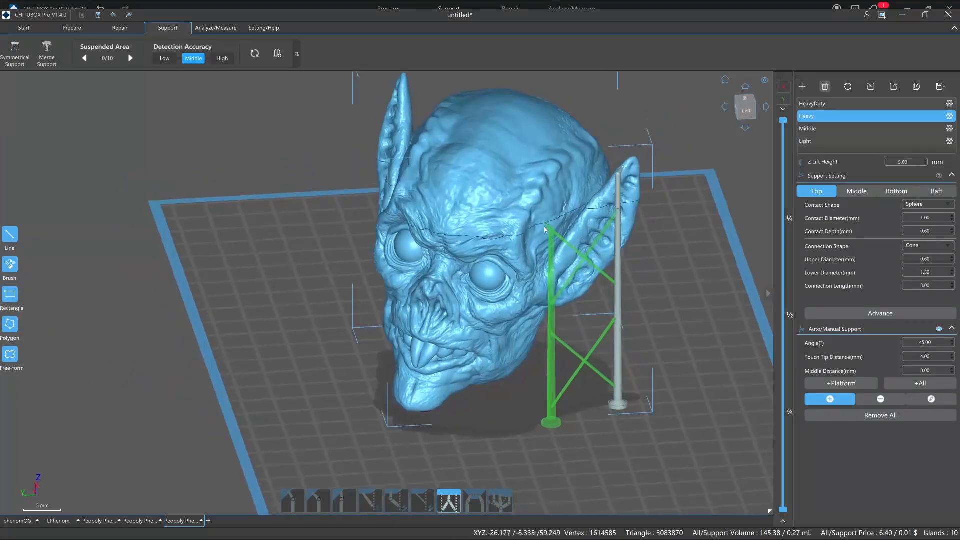
right_drag(523, 385, 504, 354)
scroll(526, 295, up, 6)
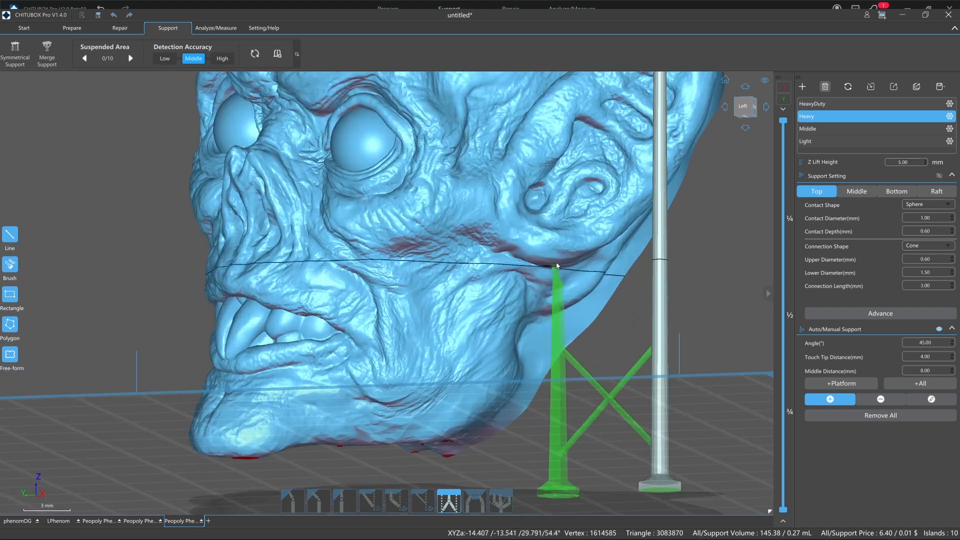
click(556, 265)
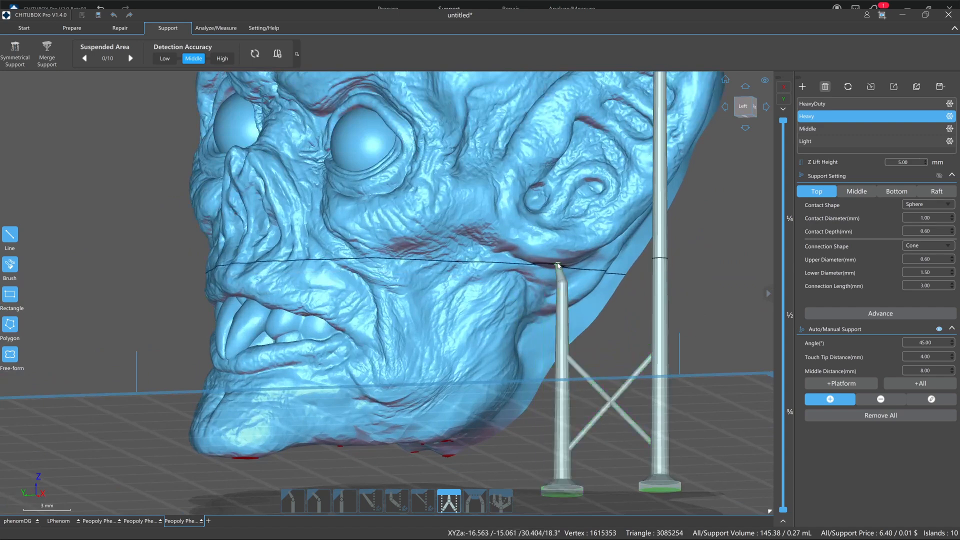
click(501, 247)
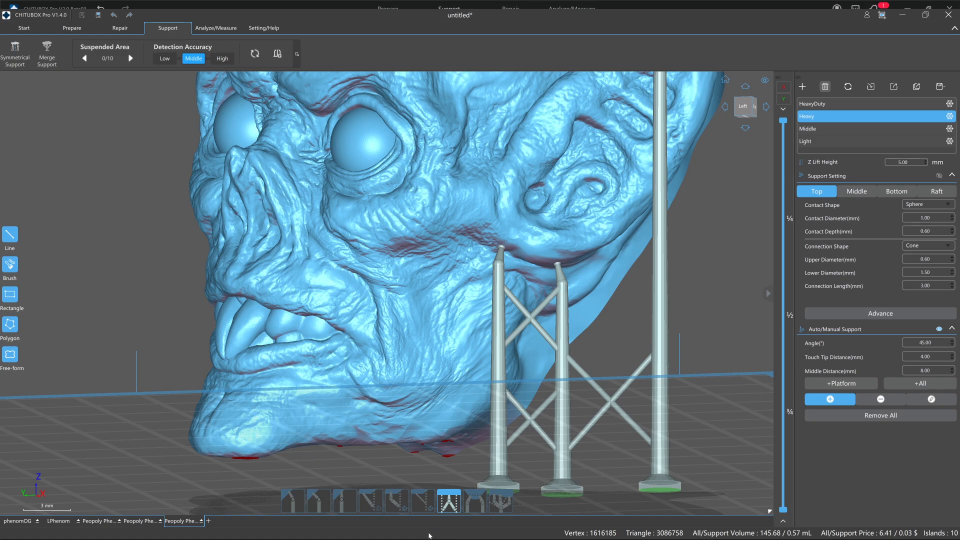
Add a forked Branch support between the two new pillars, then another pillar and fork farther back beneath the ear
click(449, 502)
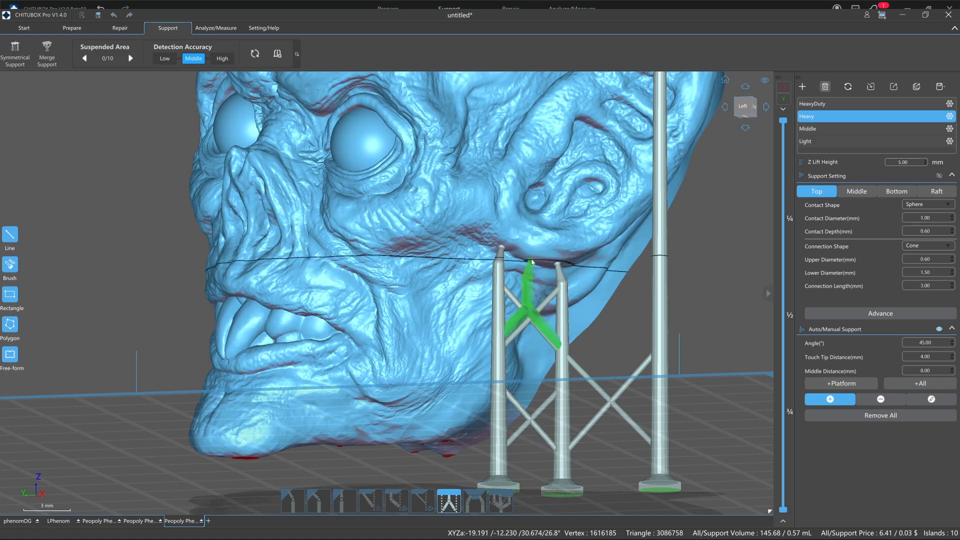
click(534, 262)
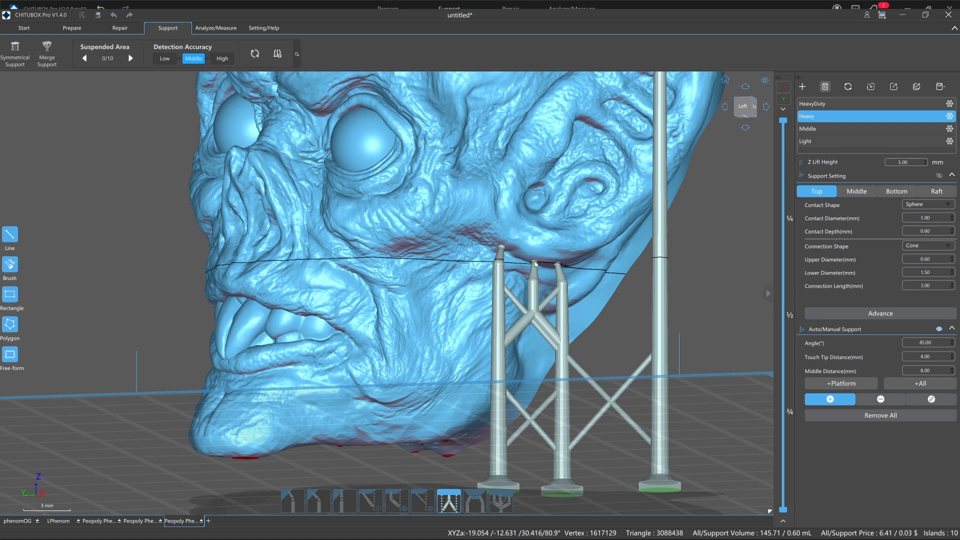
right_drag(602, 267, 590, 194)
click(590, 193)
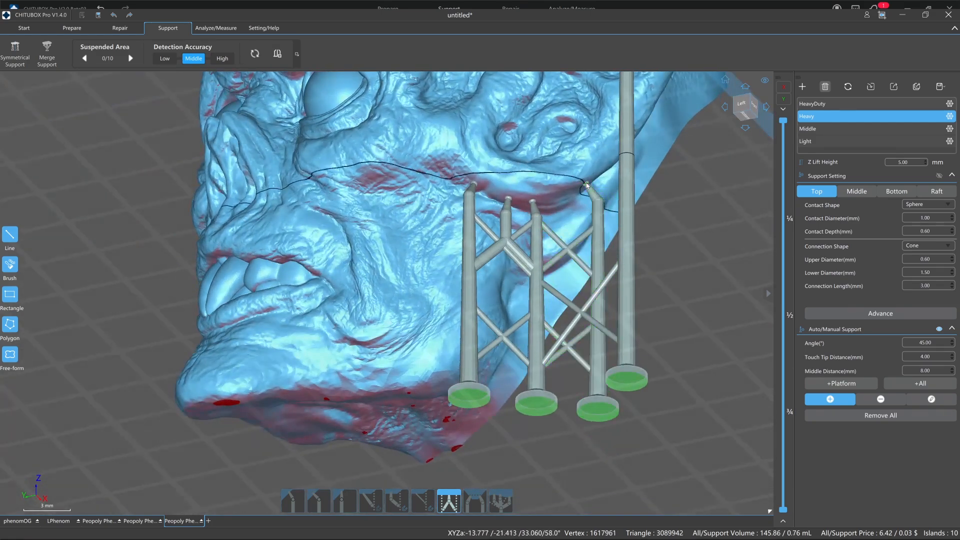
click(561, 195)
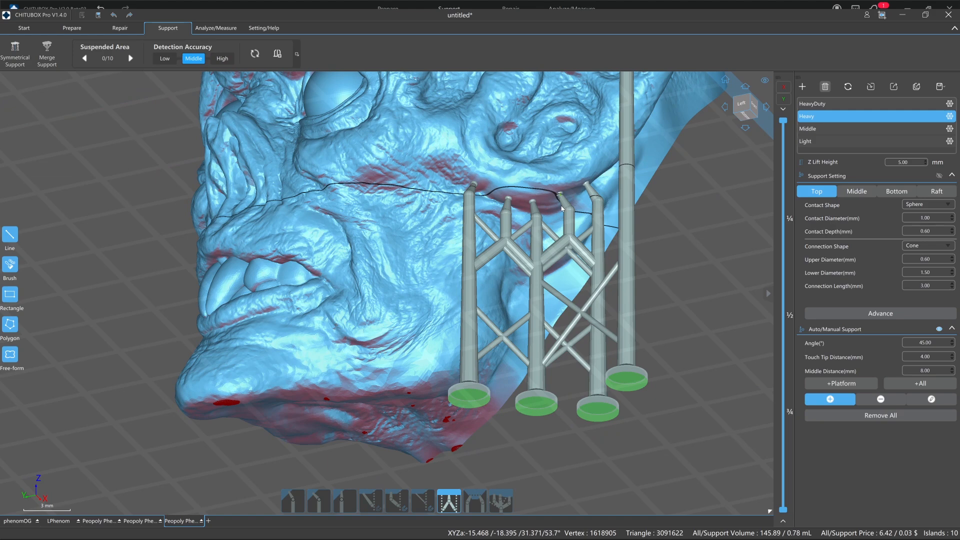
right_drag(578, 343, 595, 272)
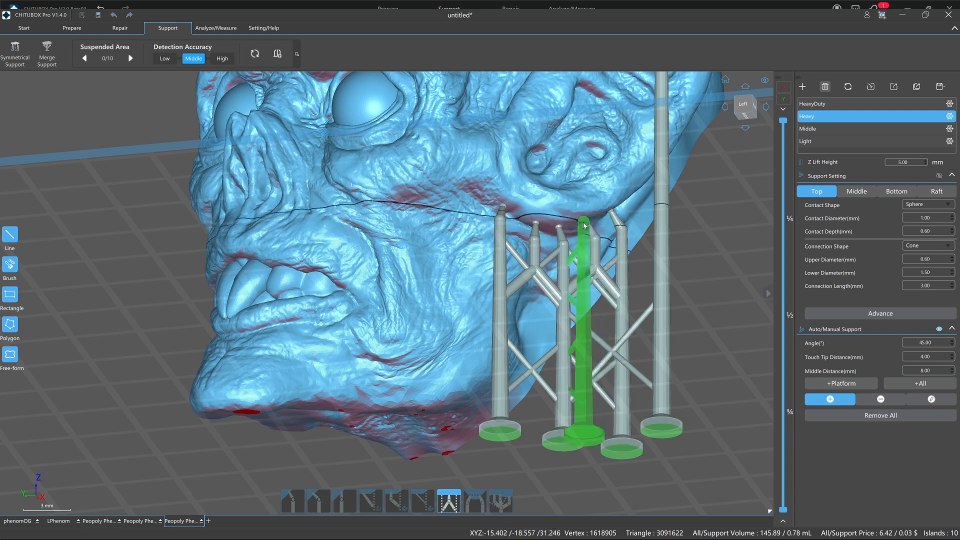
drag(491, 462, 459, 387)
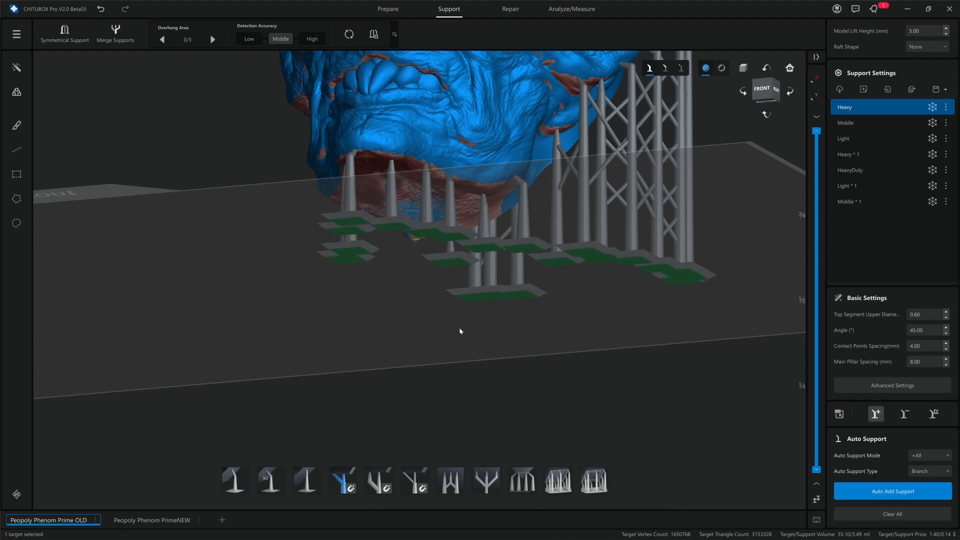
Switch to CHITUBOX Pro V2.0 and use the Forked Support type to add a support among the pillars beneath the ear
right_drag(459, 328, 462, 342)
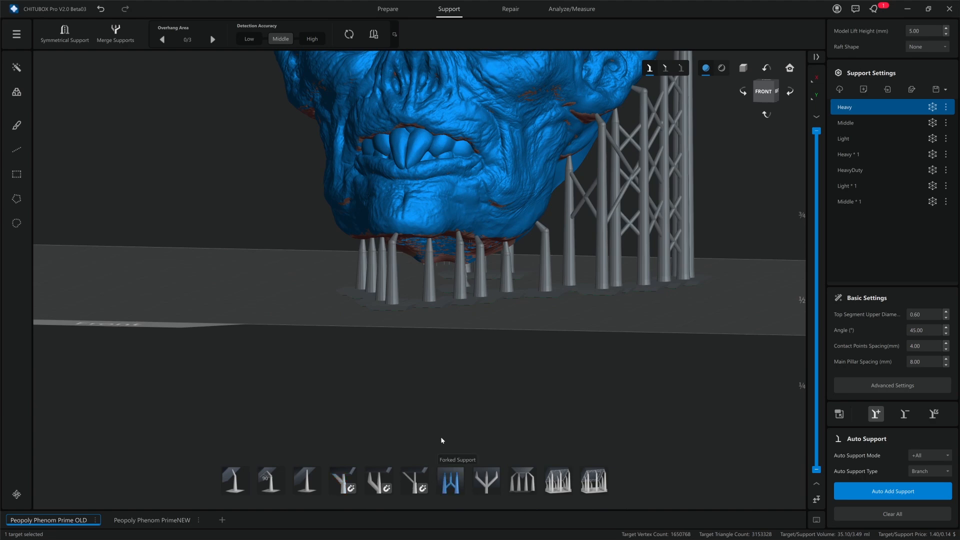
right_drag(440, 436, 410, 189)
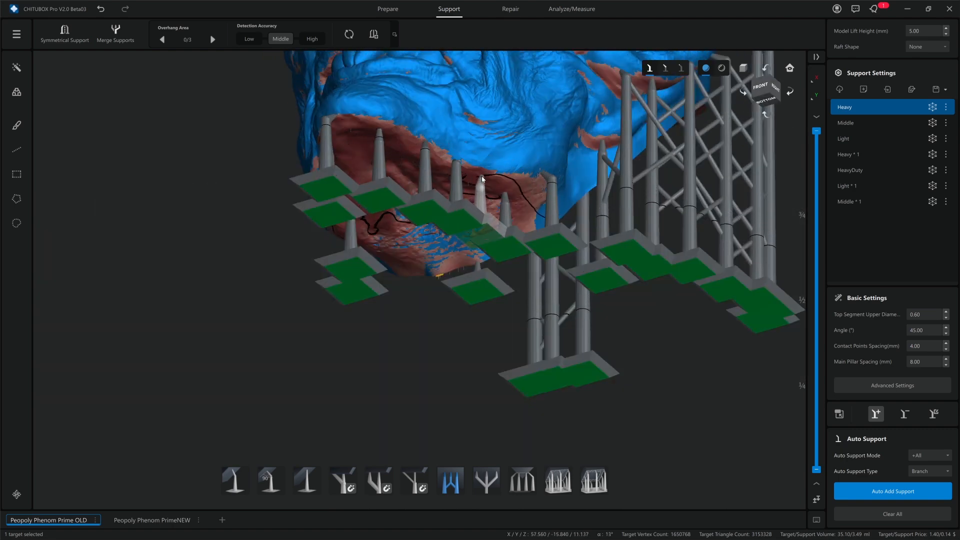
middle_drag(490, 180, 436, 266)
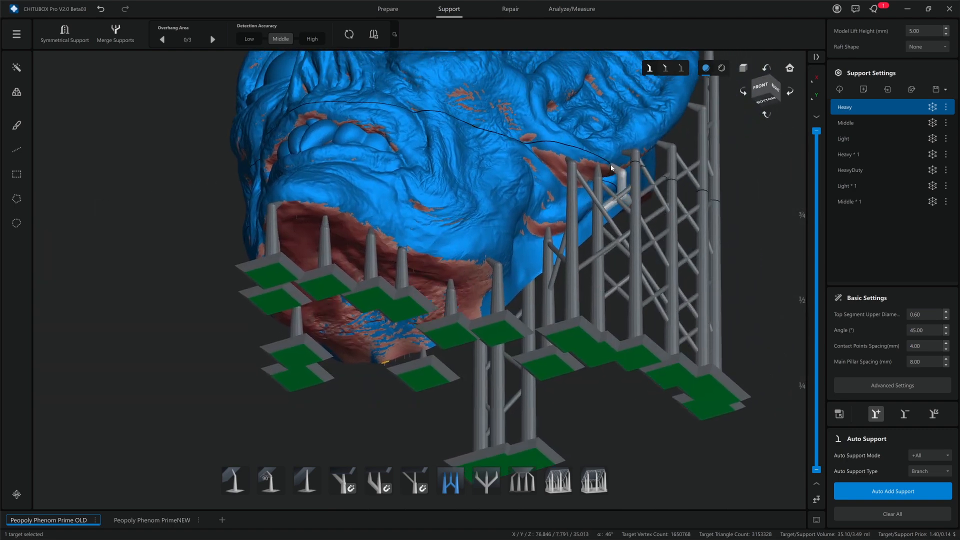
right_drag(611, 168, 619, 150)
click(654, 134)
middle_drag(619, 150, 498, 216)
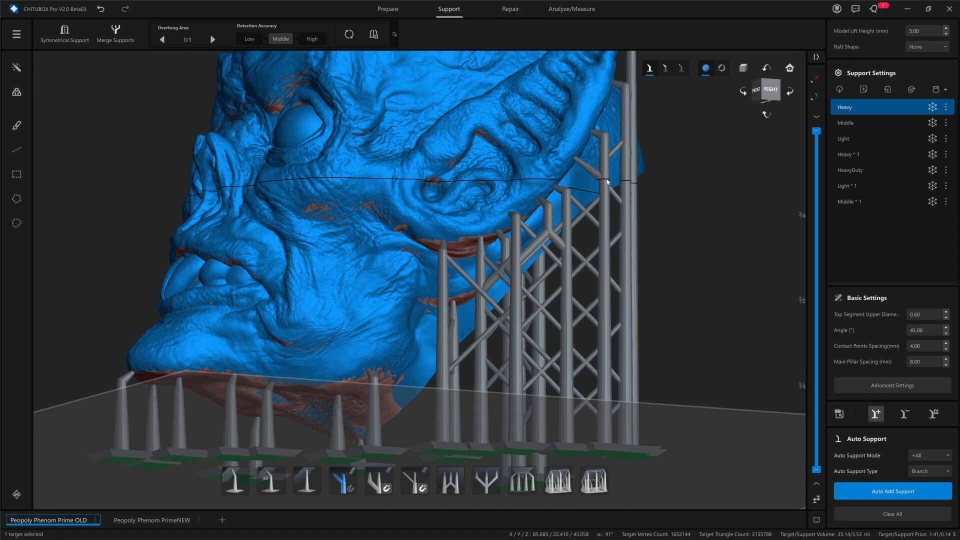
Use the single-branch support type to attach a small support from the ear's underside to the top of an existing pillar
right_drag(578, 184, 568, 191)
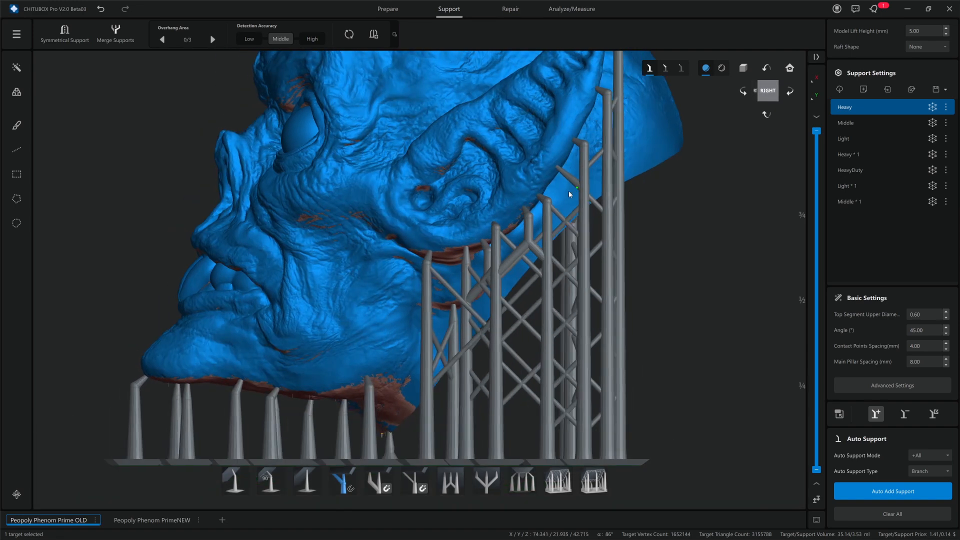
click(548, 175)
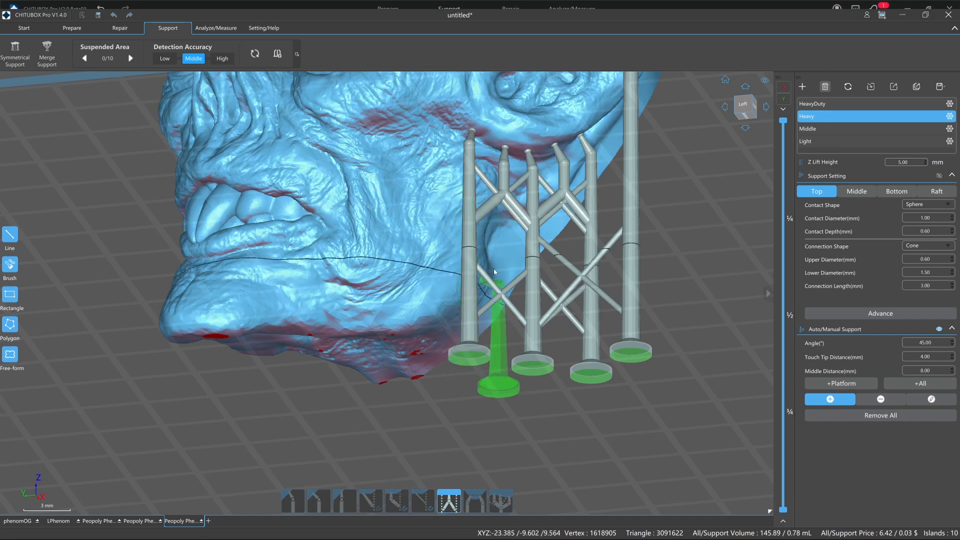
scroll(530, 322, up, 2)
scroll(530, 322, up, 3)
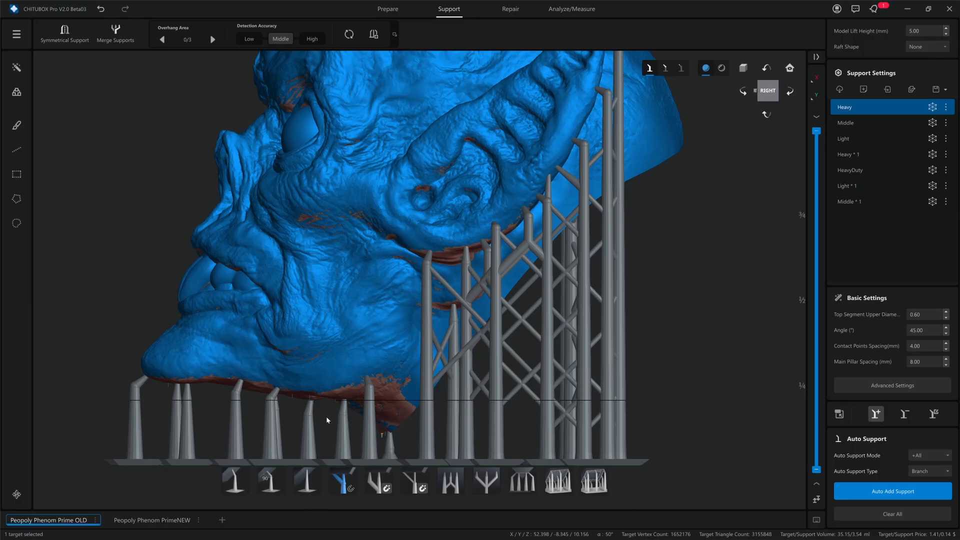
Add another small single-branch support between the ear's rear edge and a pillar higher up near the ear tip
middle_drag(310, 112, 365, 185)
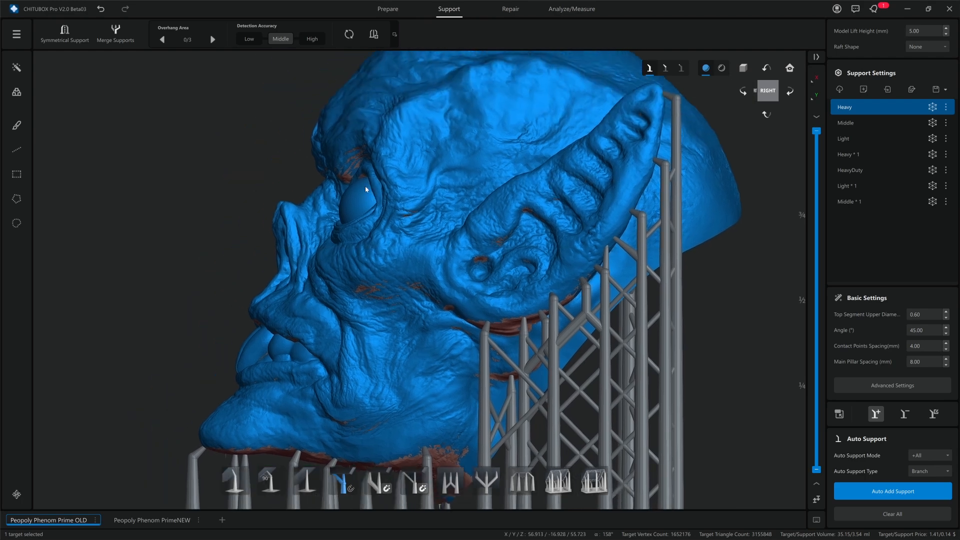
right_drag(315, 193, 369, 182)
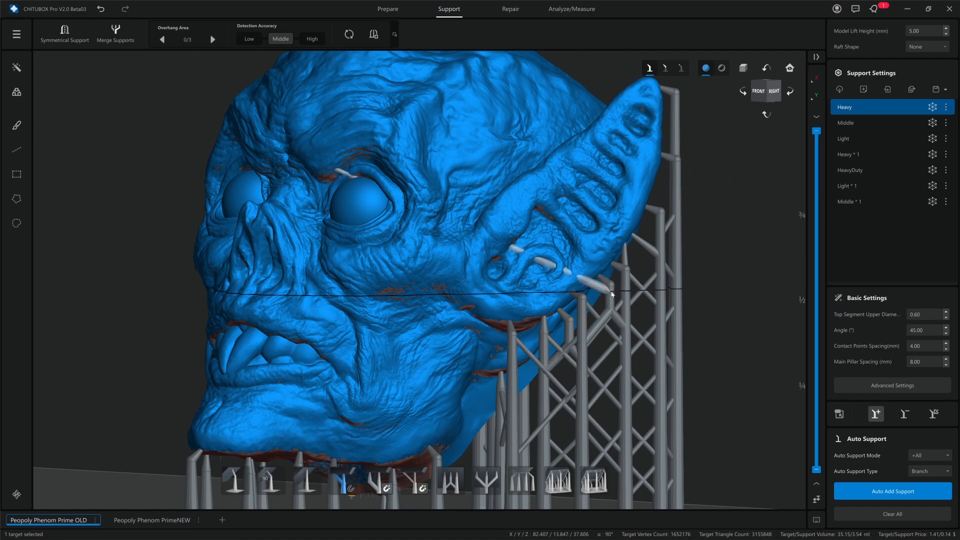
right_drag(614, 295, 656, 211)
scroll(656, 212, up, 2)
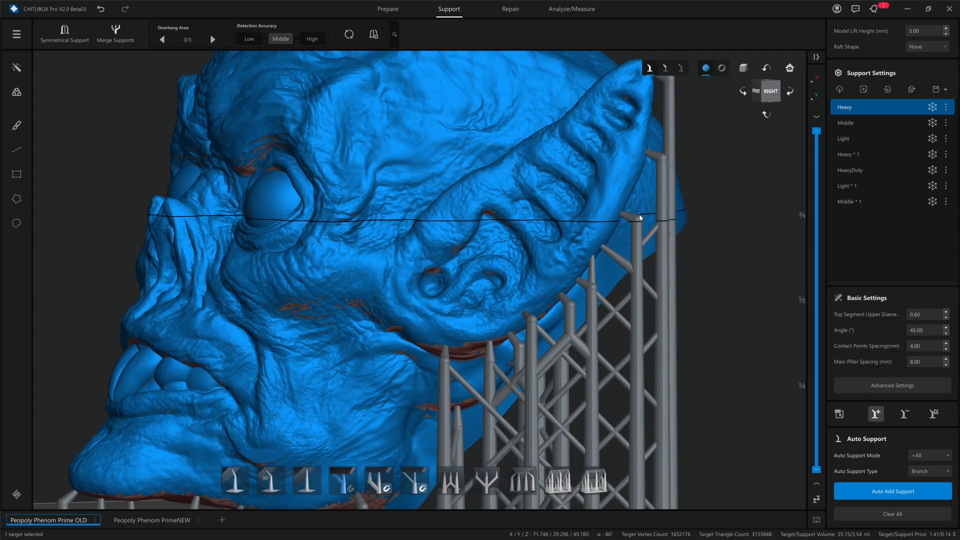
mouse_move(639, 214)
right_down()
mouse_move(638, 206)
mouse_move(639, 219)
right_up()
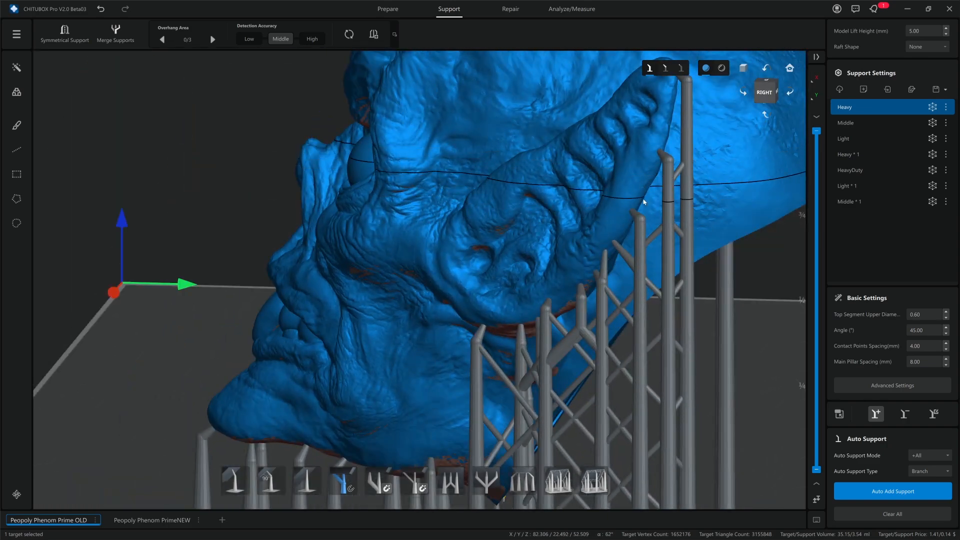
scroll(641, 219, up, 3)
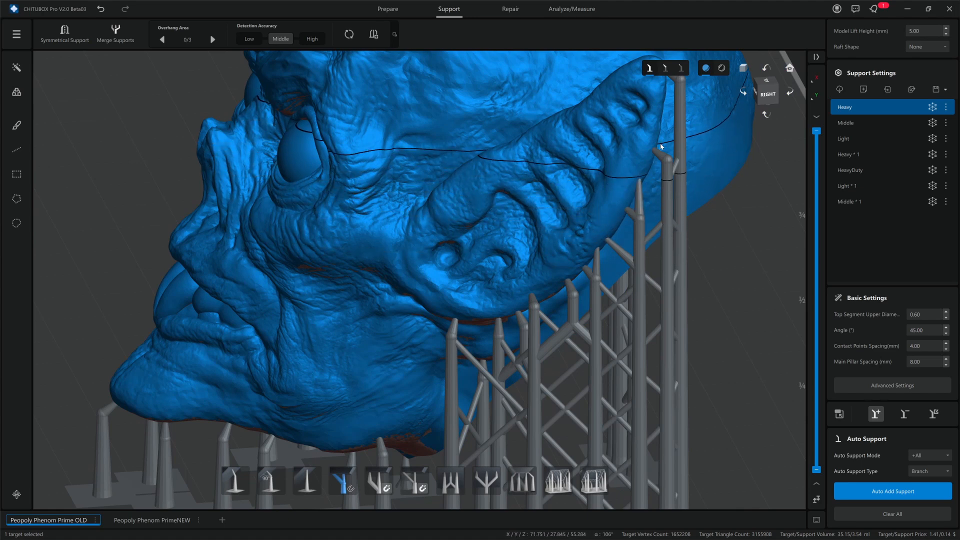
middle_drag(660, 144, 639, 199)
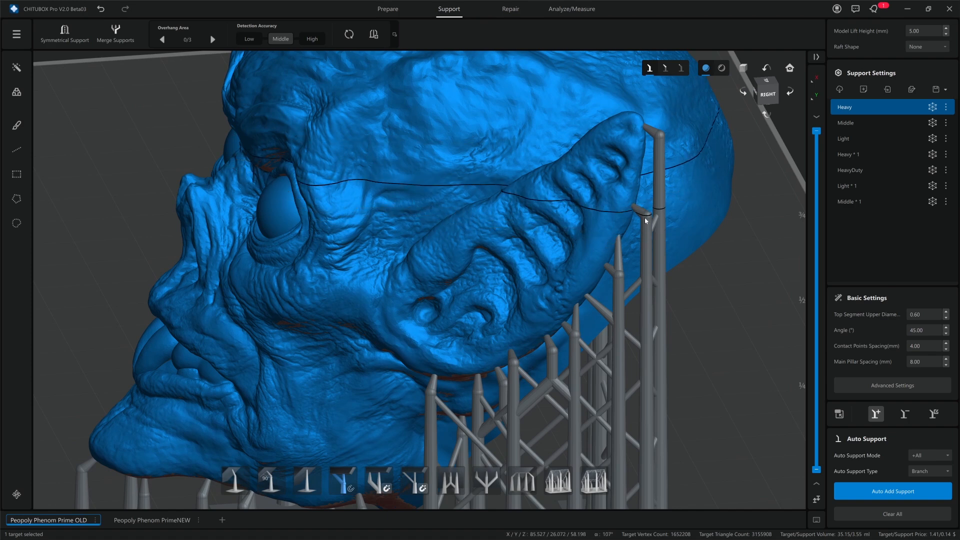
right_drag(645, 216, 631, 212)
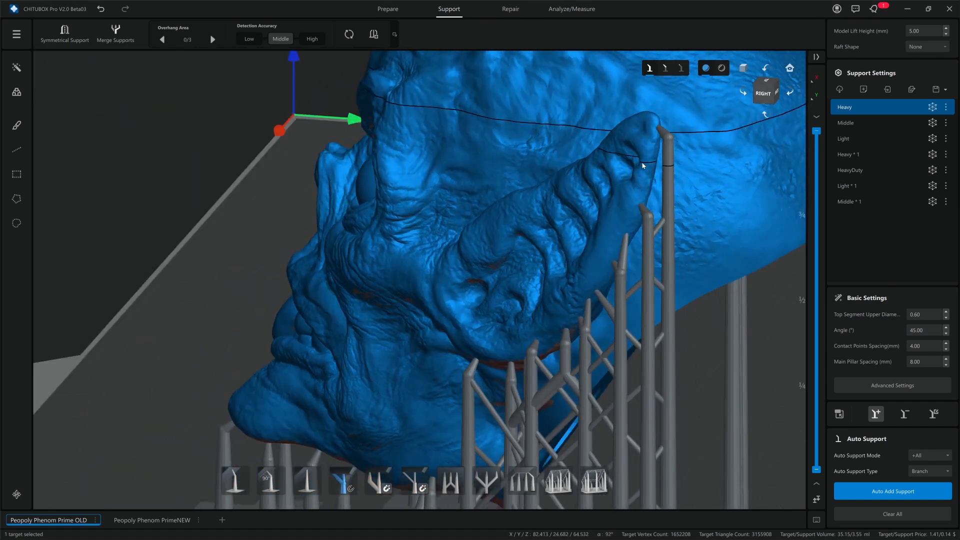
scroll(645, 145, up, 1)
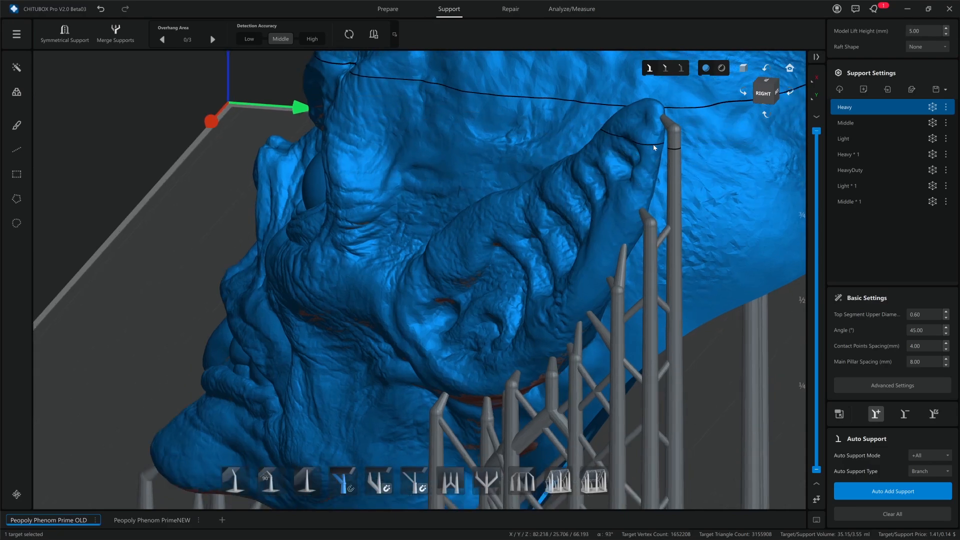
right_drag(653, 144, 653, 189)
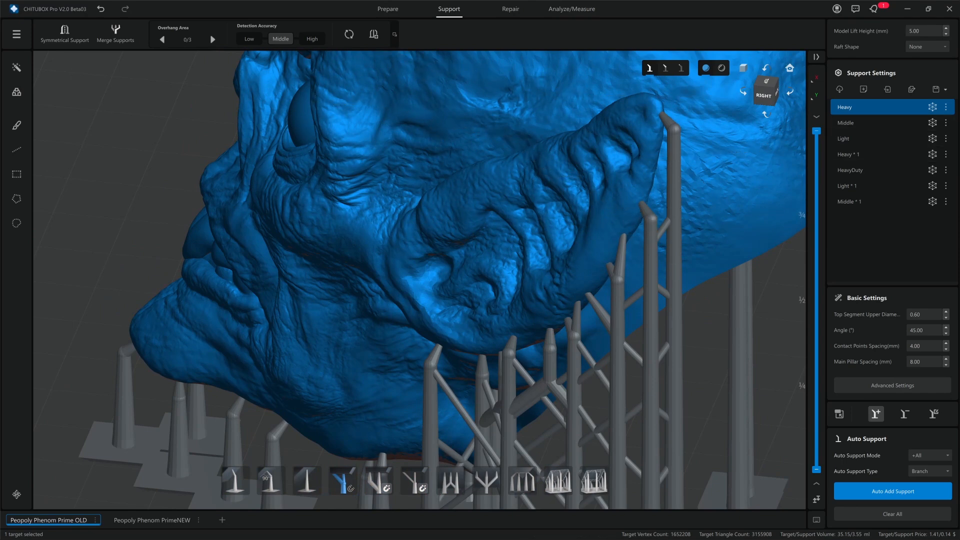
Switch to CHITUBOX Pro V1.4.0 and add a two-point support from the ear's underside to the rear fork between the pillars
key(alt+Tab)
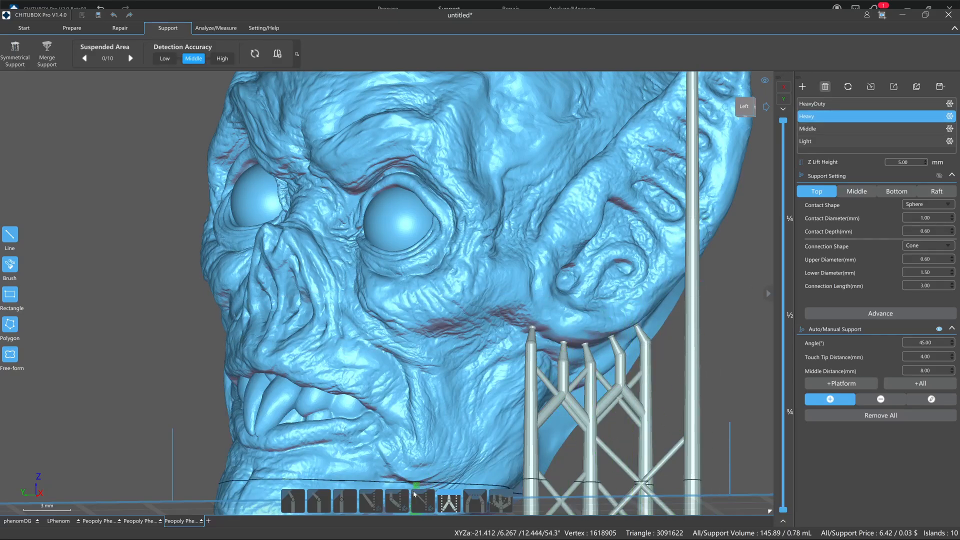
click(370, 506)
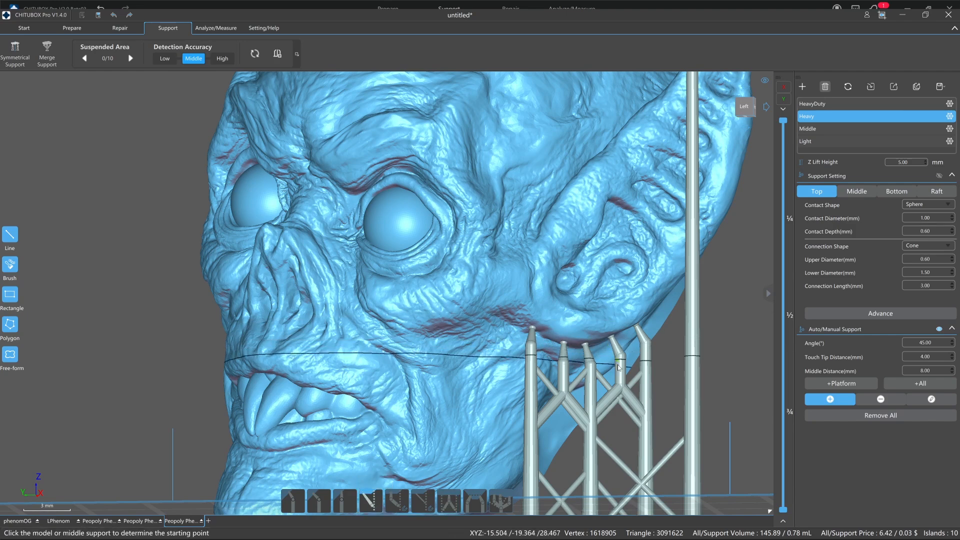
scroll(599, 340, up, 4)
right_drag(589, 346, 558, 402)
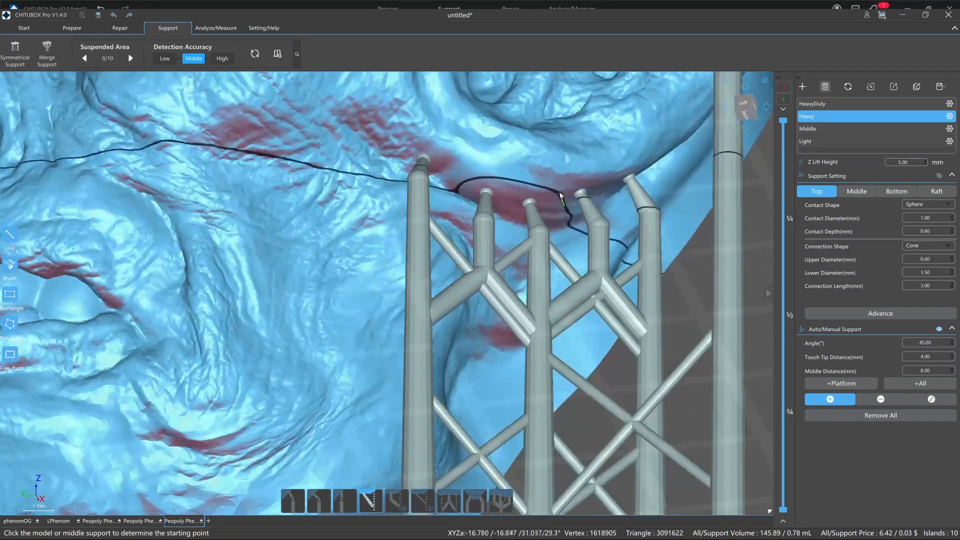
click(559, 194)
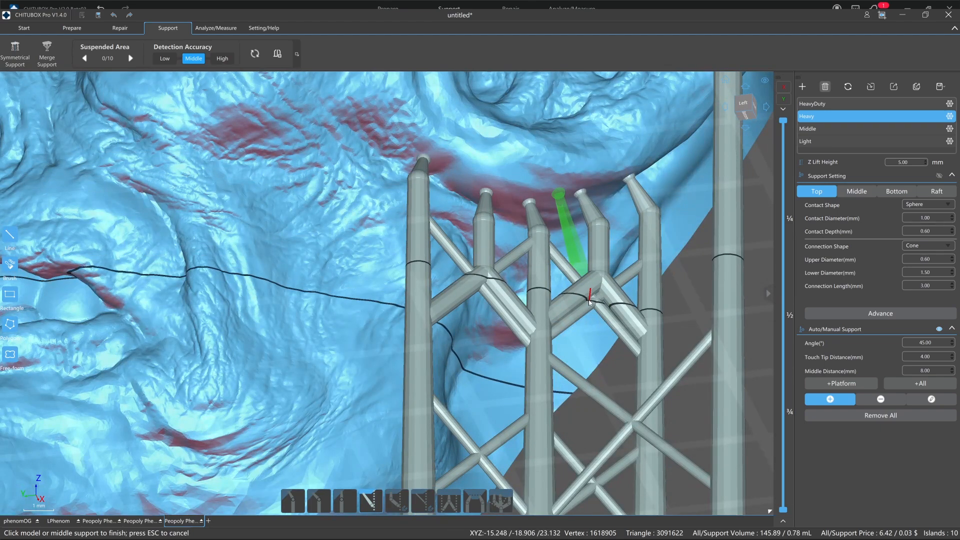
right_drag(597, 274, 570, 338)
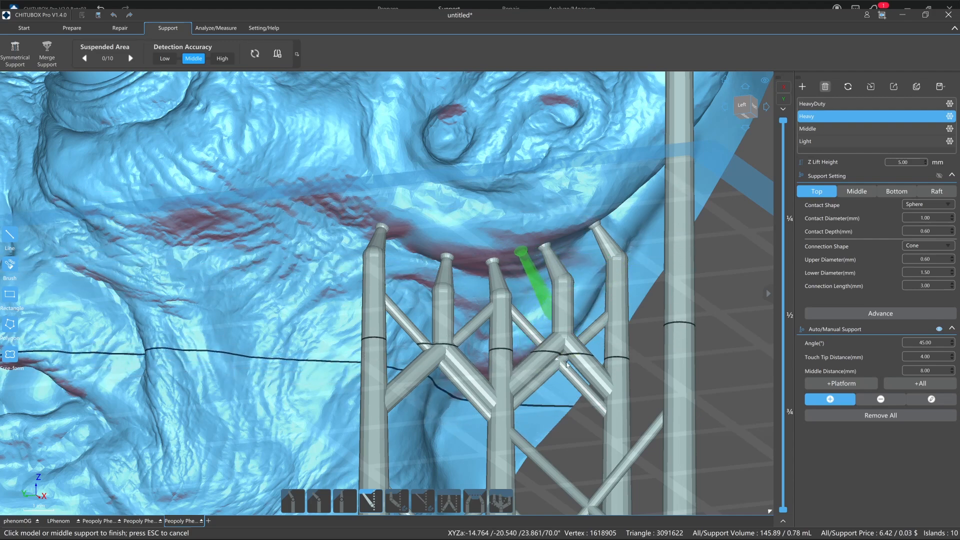
right_drag(565, 315, 533, 449)
middle_drag(533, 450, 552, 268)
middle_drag(523, 190, 529, 322)
right_drag(529, 322, 601, 394)
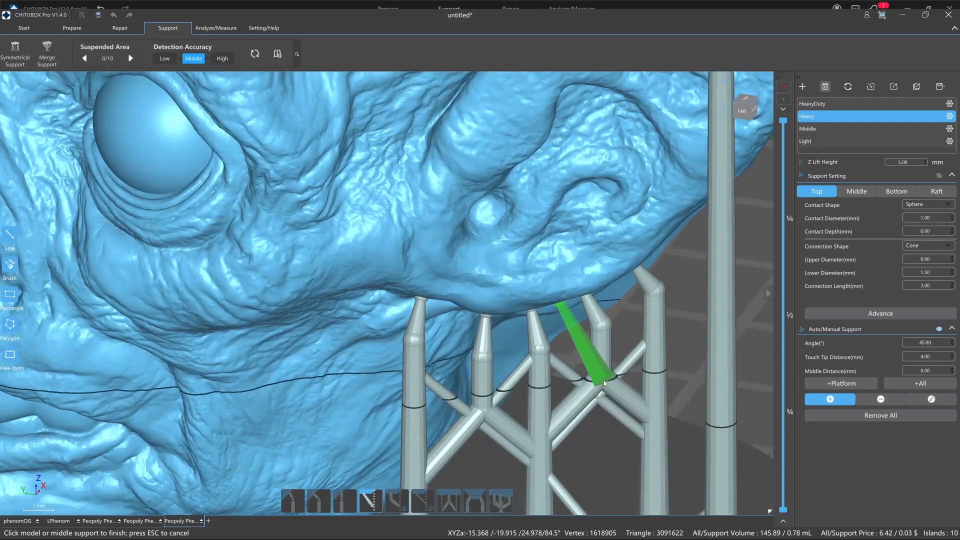
click(599, 373)
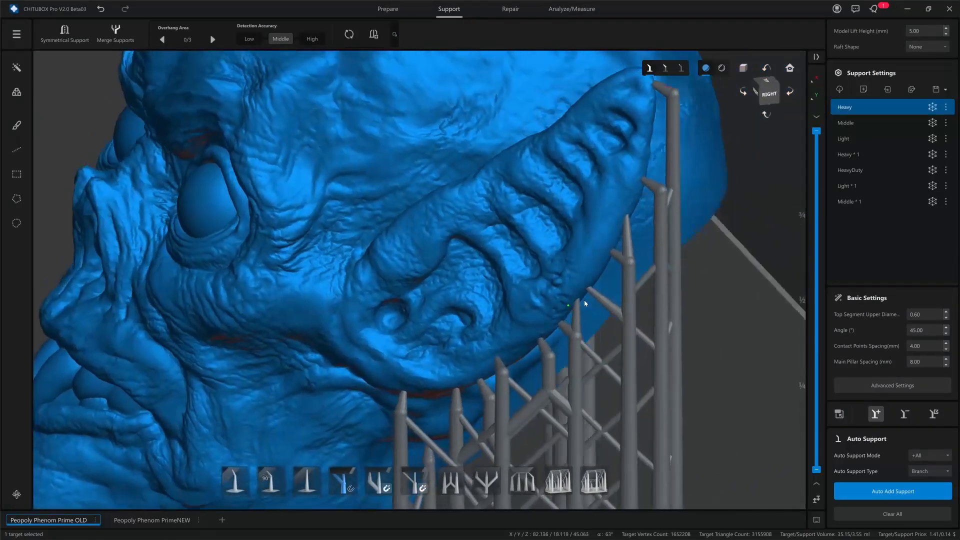
Switch to CHITUBOX Pro V2.0 and add a full pillar support beneath the ear's lower rear edge
right_drag(585, 303, 590, 296)
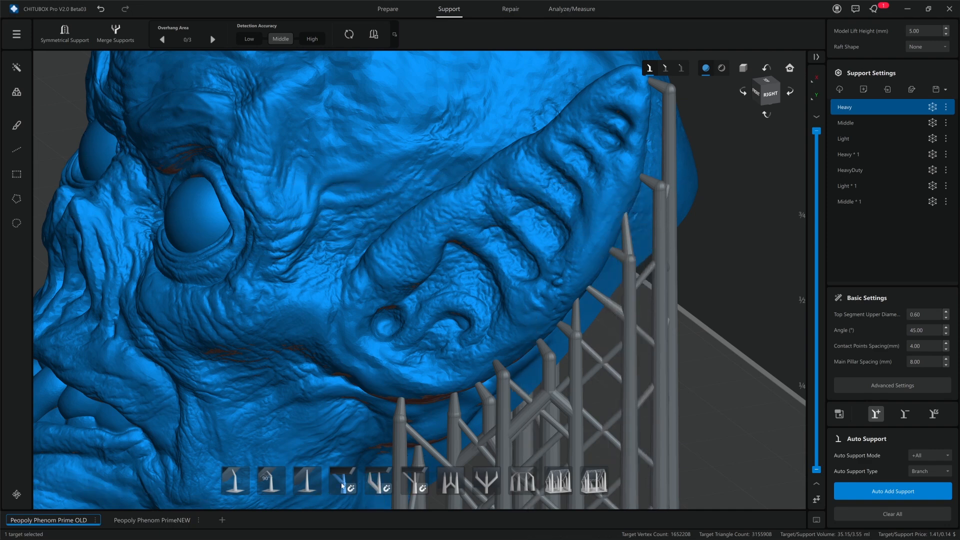
click(591, 274)
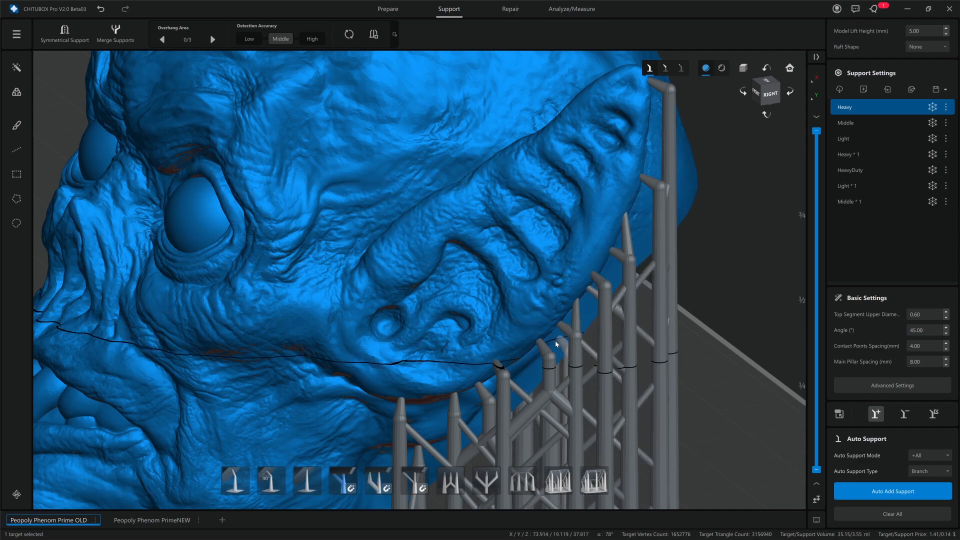
middle_drag(555, 341, 536, 288)
Use the single-branch support type to attach two small branches from the ear's front underside to the existing pillars
click(411, 411)
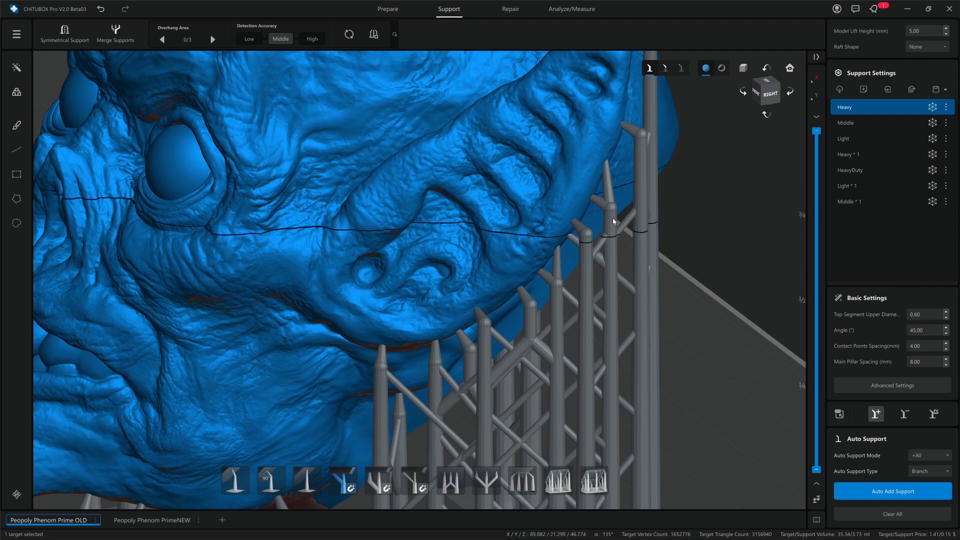
mouse_move(613, 218)
right_down()
mouse_move(575, 291)
mouse_move(614, 208)
right_up()
right_drag(457, 364, 464, 327)
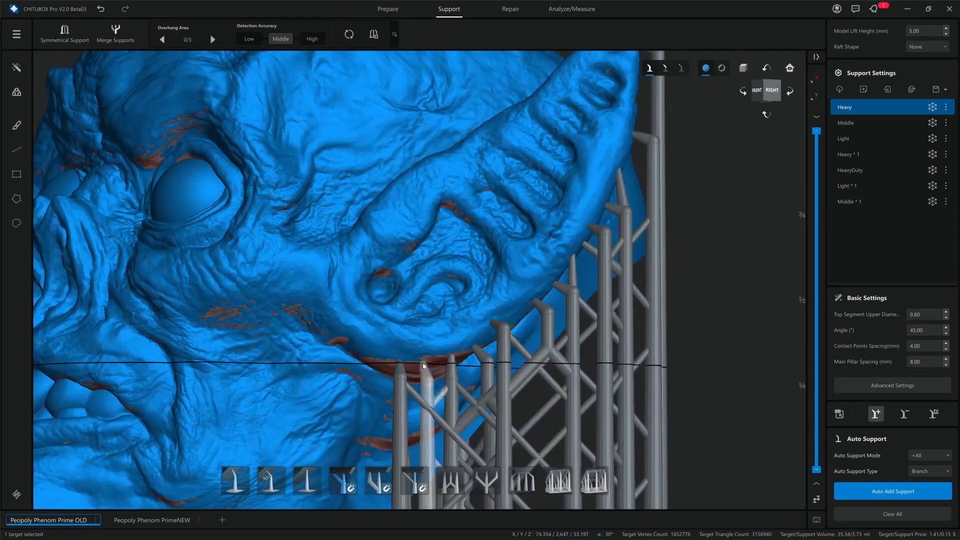
middle_drag(422, 362, 436, 273)
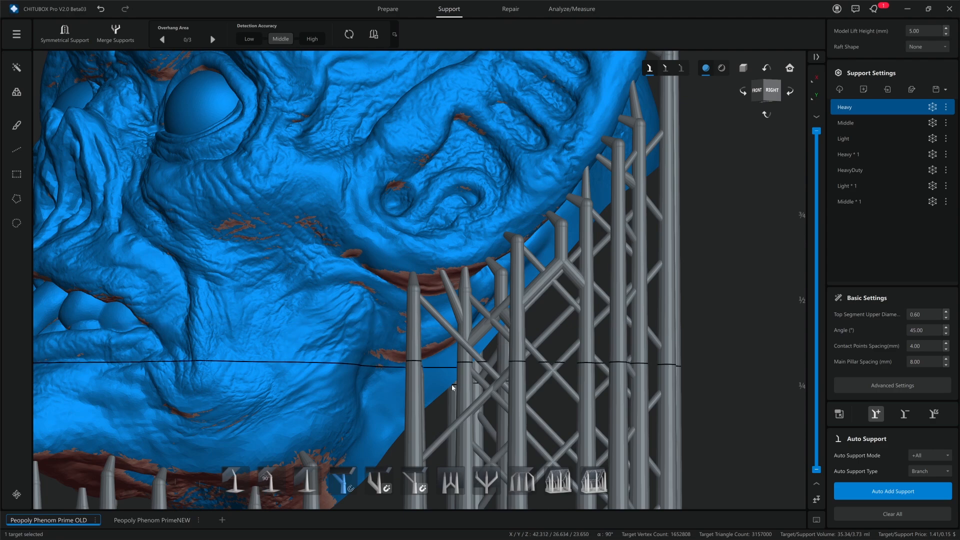
right_drag(452, 388, 422, 387)
right_drag(392, 298, 406, 283)
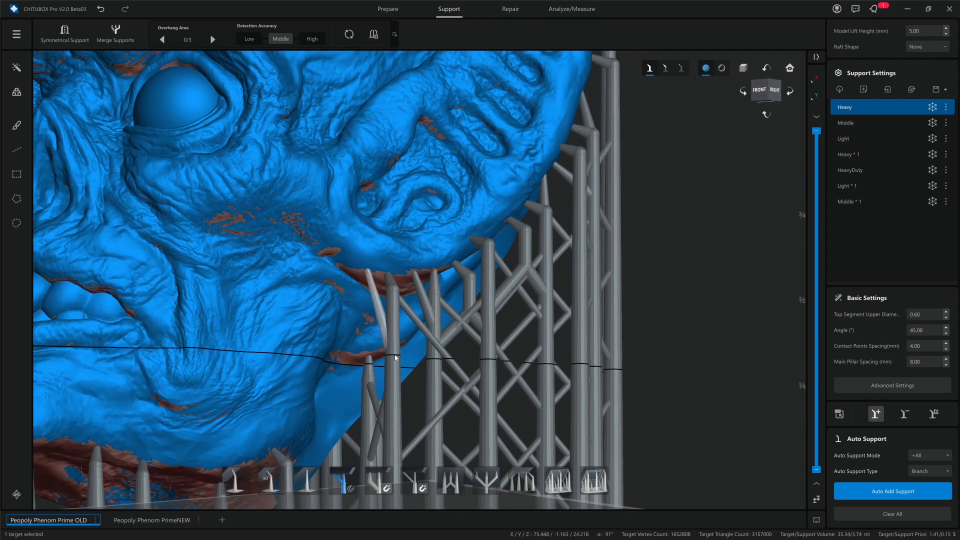
right_drag(387, 395, 372, 464)
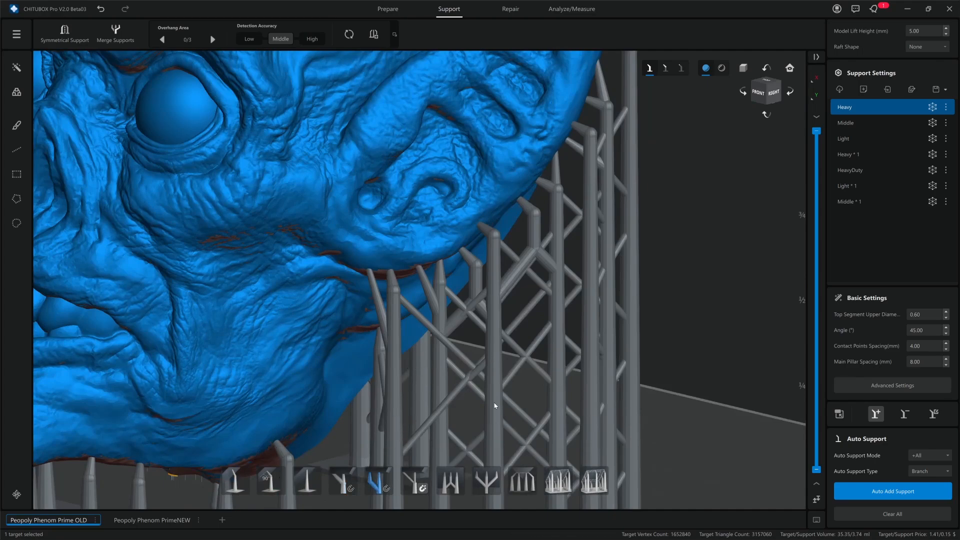
Use the angled two-point support type to connect two more points on the ear's lower rear edge to existing pillars
right_drag(530, 202, 500, 204)
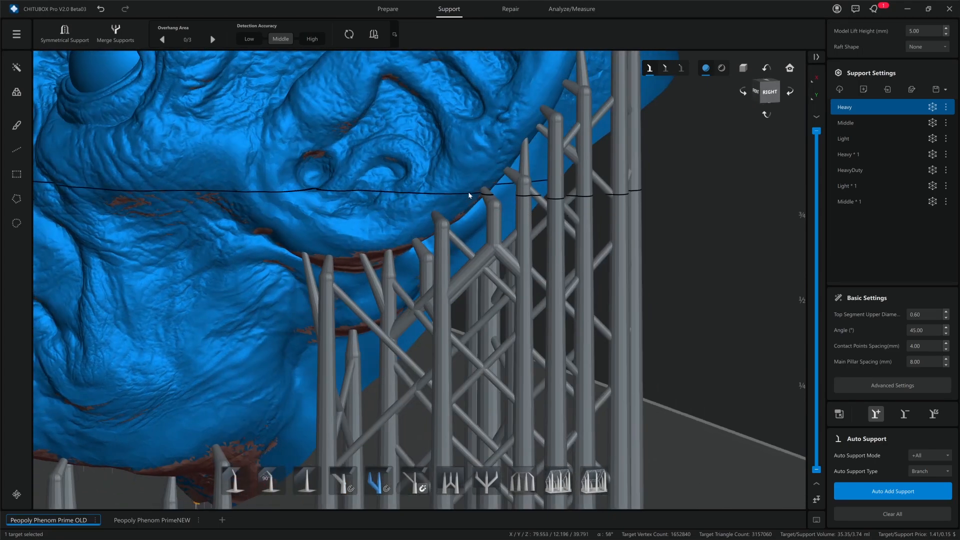
click(461, 223)
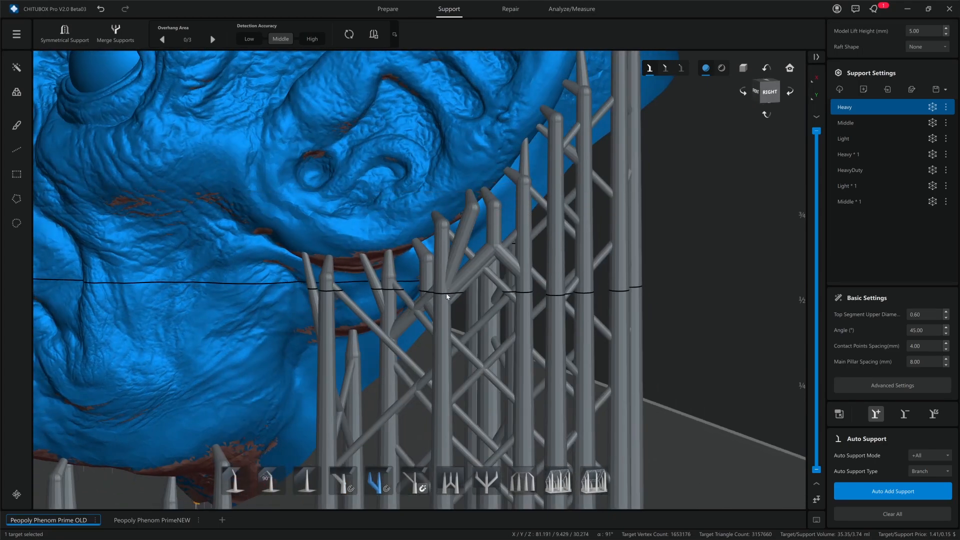
click(489, 172)
click(516, 320)
scroll(392, 286, down, 1)
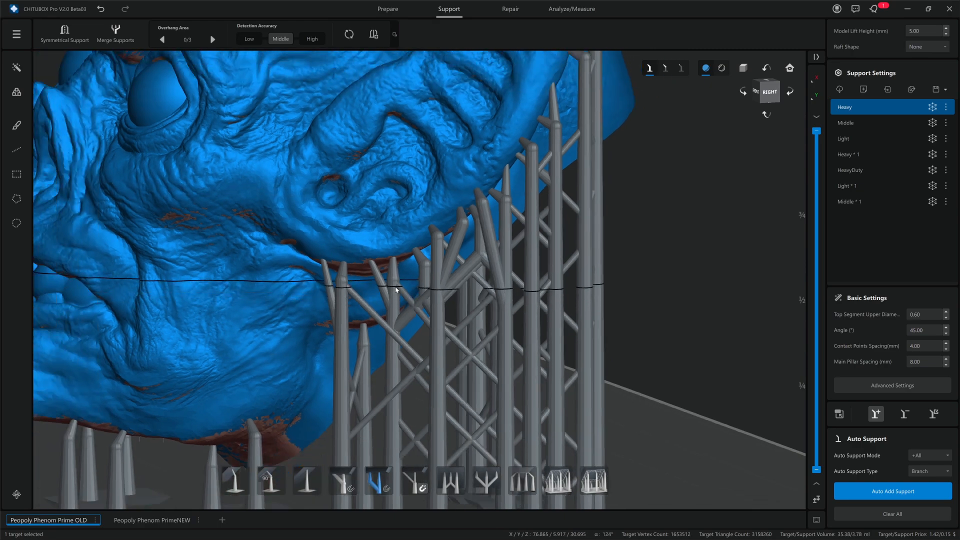
Add a model-to-model support from the inner brow to the cheek beside the creature's ear-side eye
right_drag(286, 284, 295, 291)
middle_drag(279, 279, 437, 321)
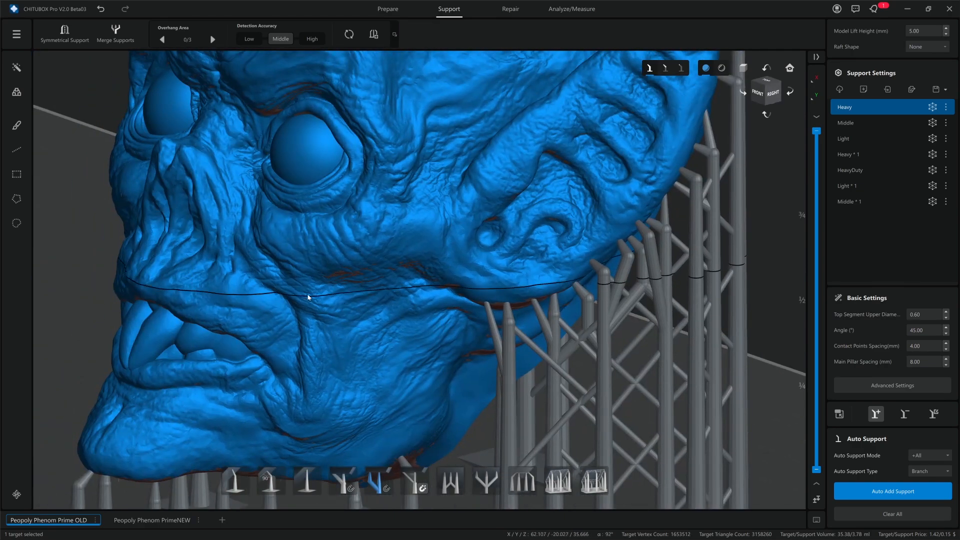
middle_drag(254, 233, 349, 284)
right_drag(349, 283, 358, 280)
scroll(369, 200, up, 1)
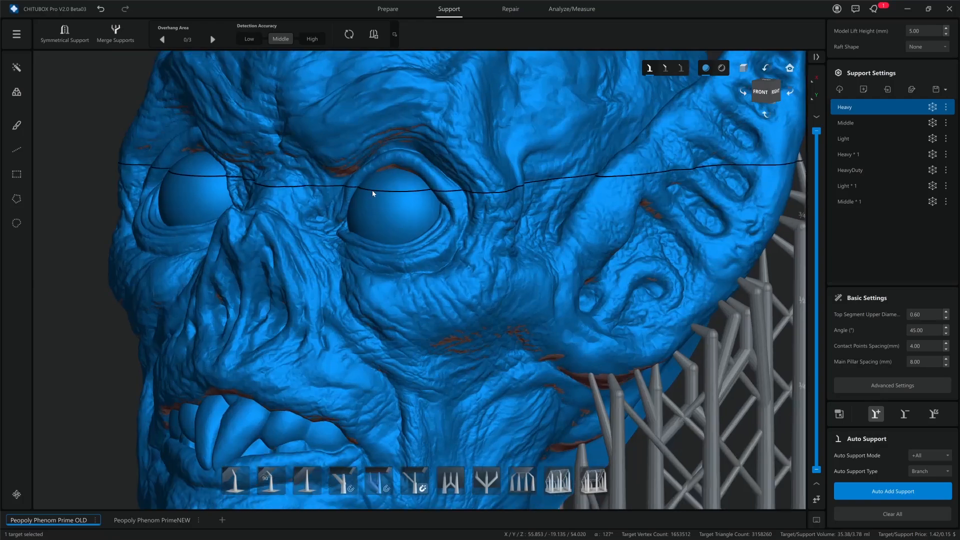
click(339, 166)
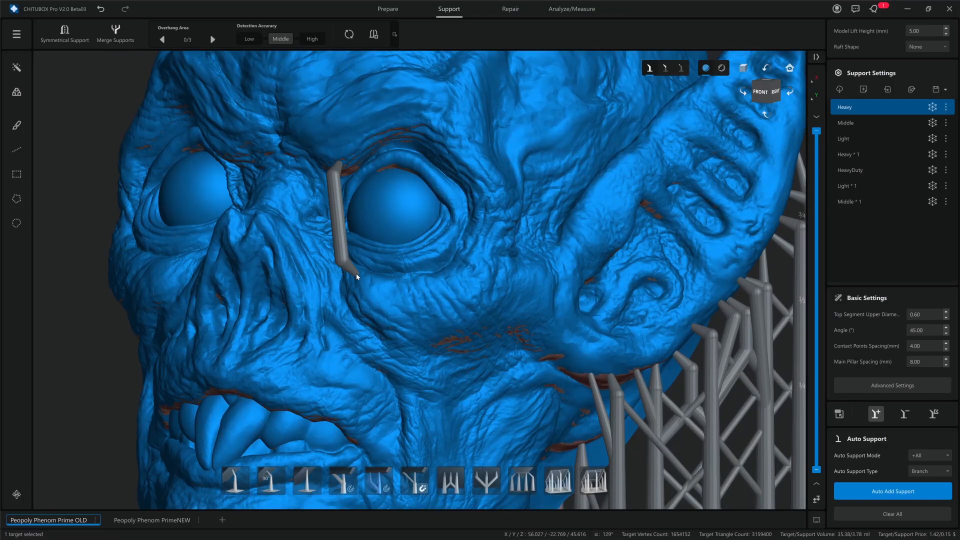
mouse_move(344, 274)
right_down()
mouse_move(326, 295)
mouse_move(334, 287)
right_up()
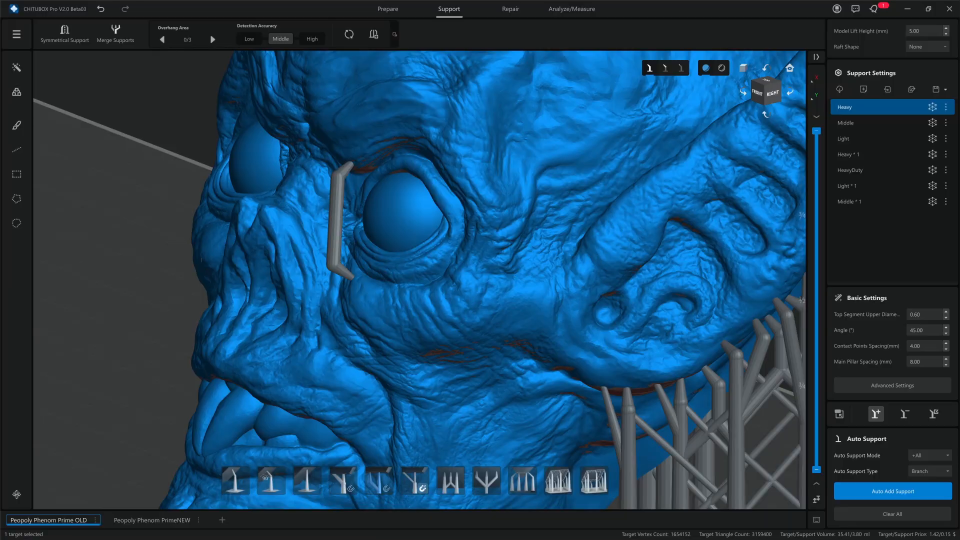
Switch to CHITUBOX Pro V1.4.0 and try a Two Points Connected support from the inner brow to the cheek below the eye
key(alt+Tab)
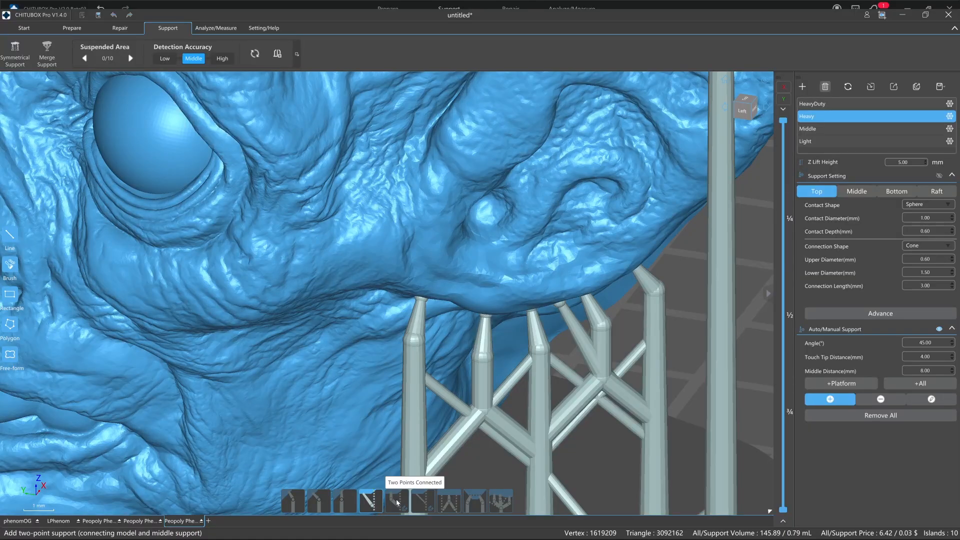
click(396, 499)
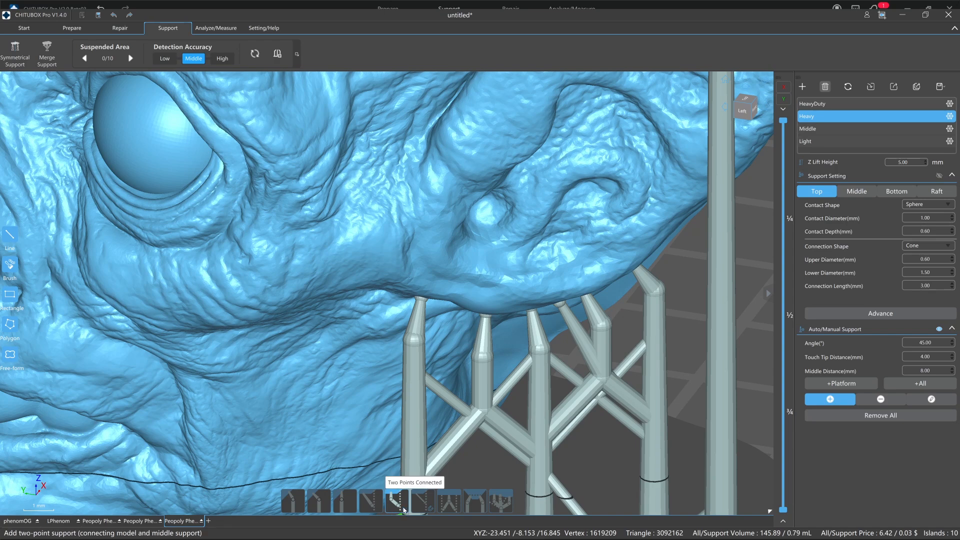
scroll(264, 265, down, 5)
right_drag(264, 265, 420, 260)
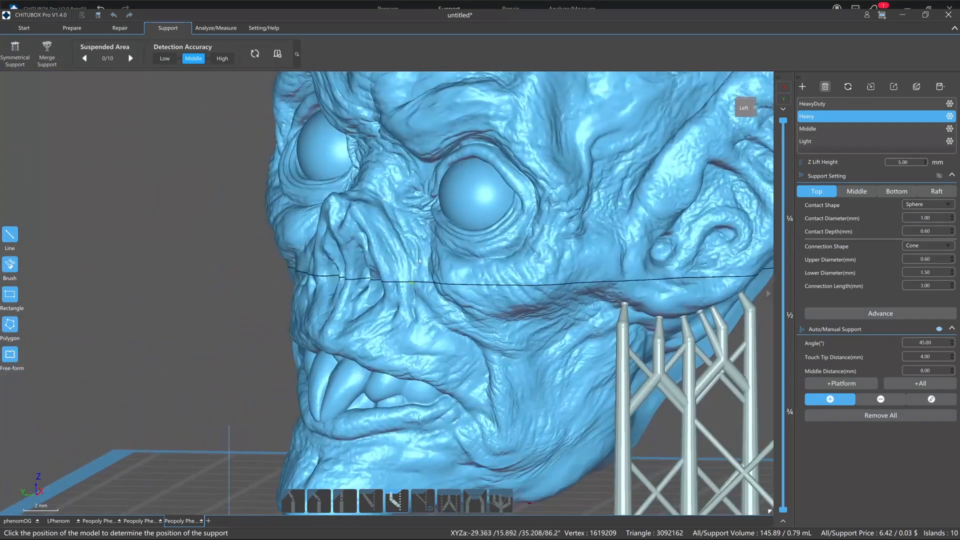
scroll(431, 125, up, 3)
click(421, 146)
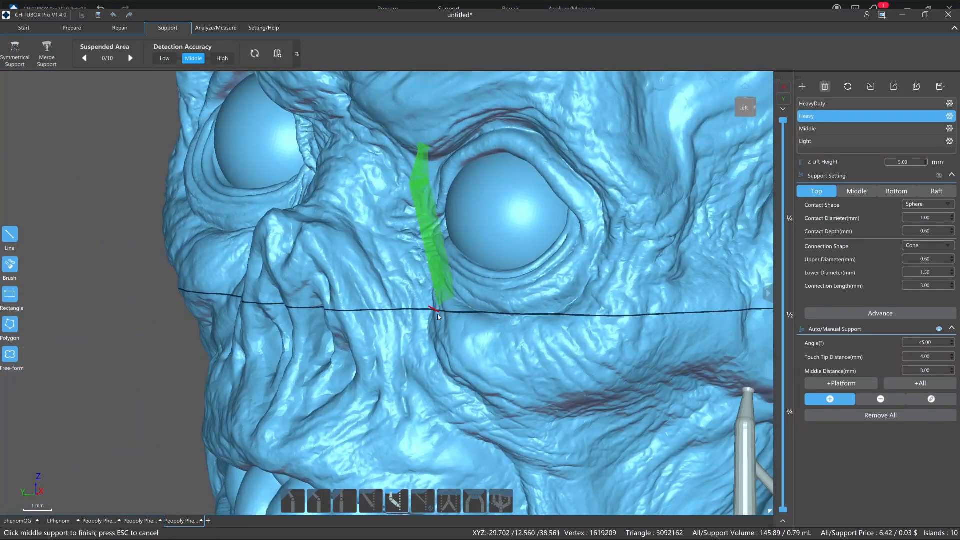
click(456, 312)
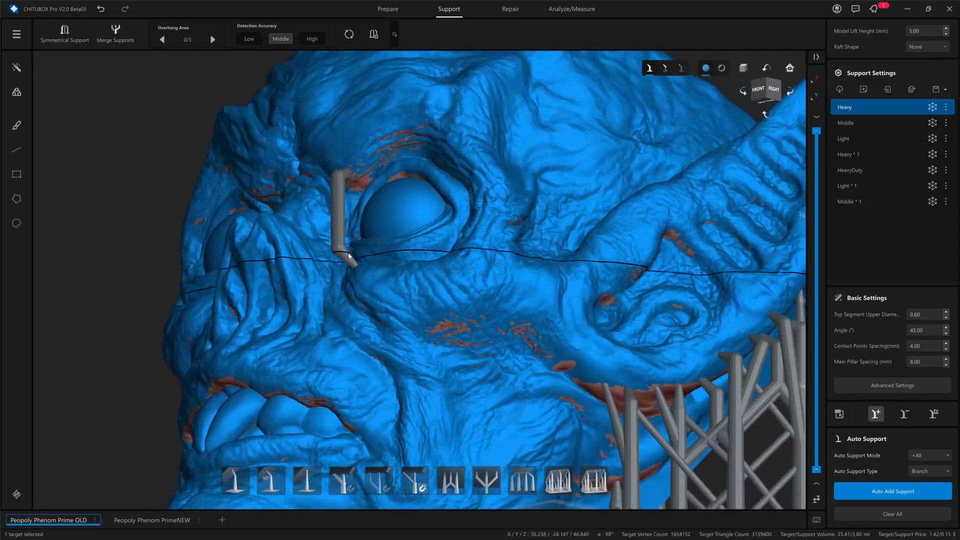
Switch to CHITUBOX Pro V2.0 and add two more model-to-model supports from the brow to the cheek across the same eye
drag(366, 152, 375, 268)
mouse_move(370, 270)
right_down()
mouse_move(313, 282)
mouse_move(306, 298)
mouse_move(410, 283)
mouse_move(385, 281)
right_up()
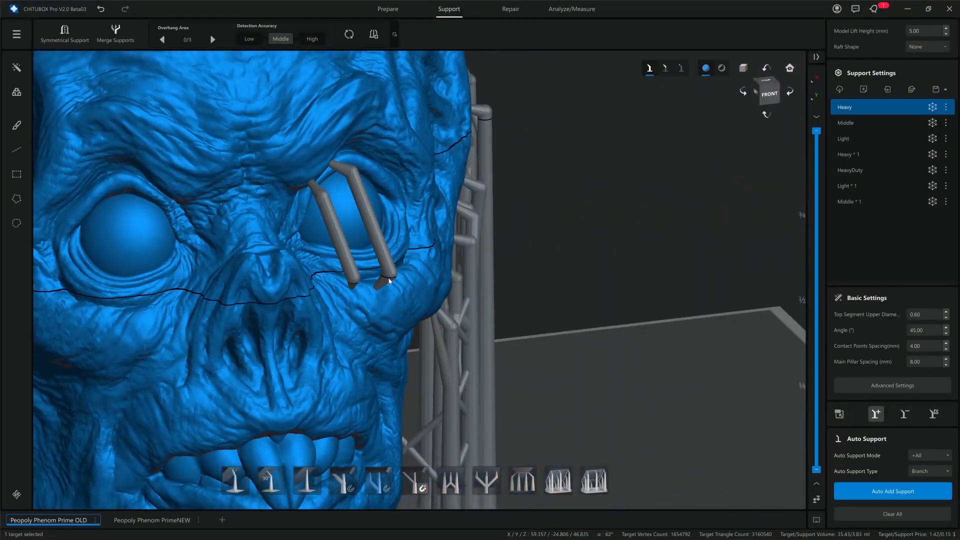
right_drag(361, 180, 435, 150)
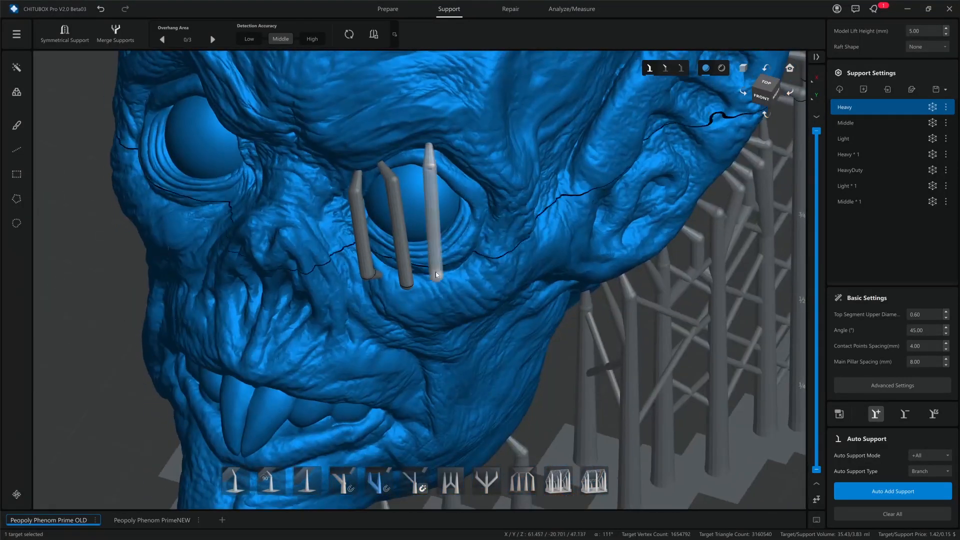
right_drag(435, 279, 428, 300)
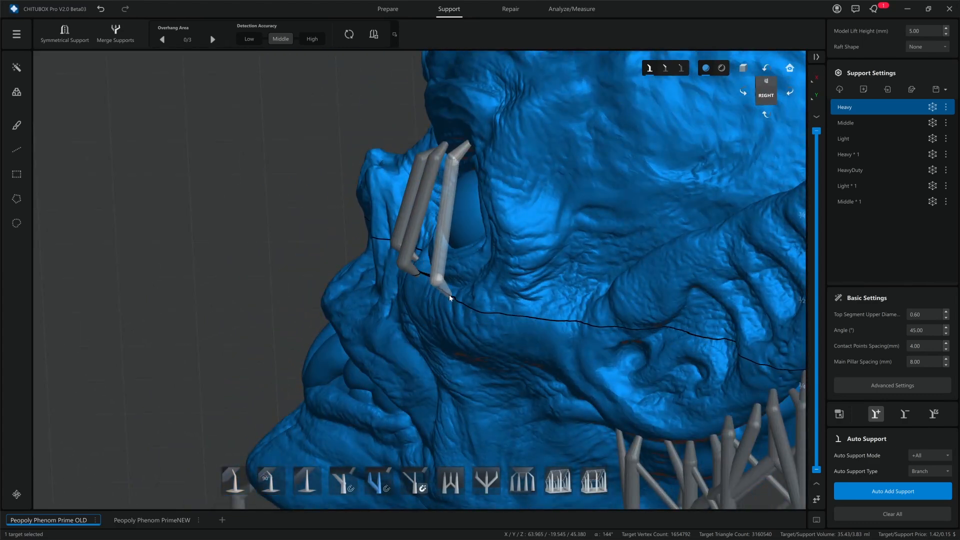
click(447, 295)
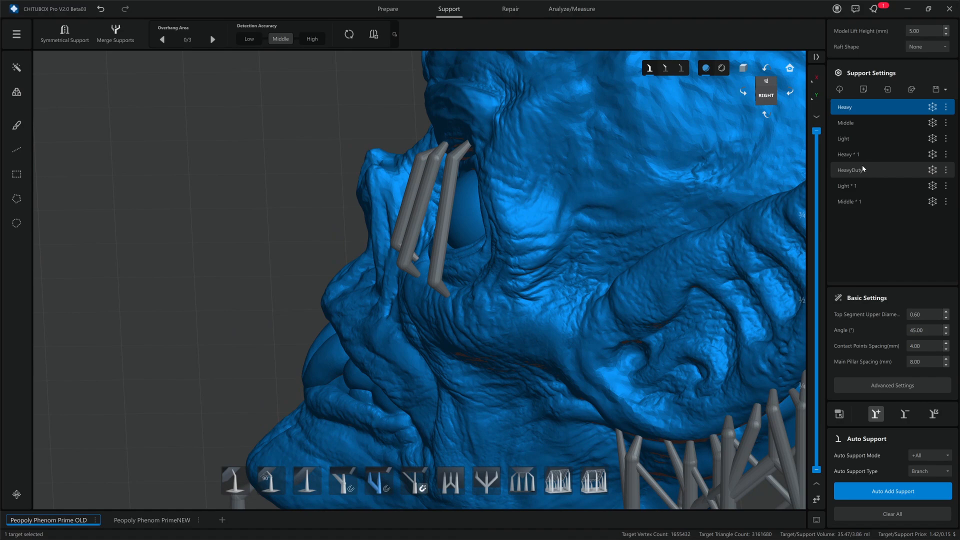
Select the HeavyDuty support preset and add a model-to-model support from the brow to the cheek over the other eye
click(850, 170)
right_drag(579, 216, 403, 212)
scroll(403, 212, up, 3)
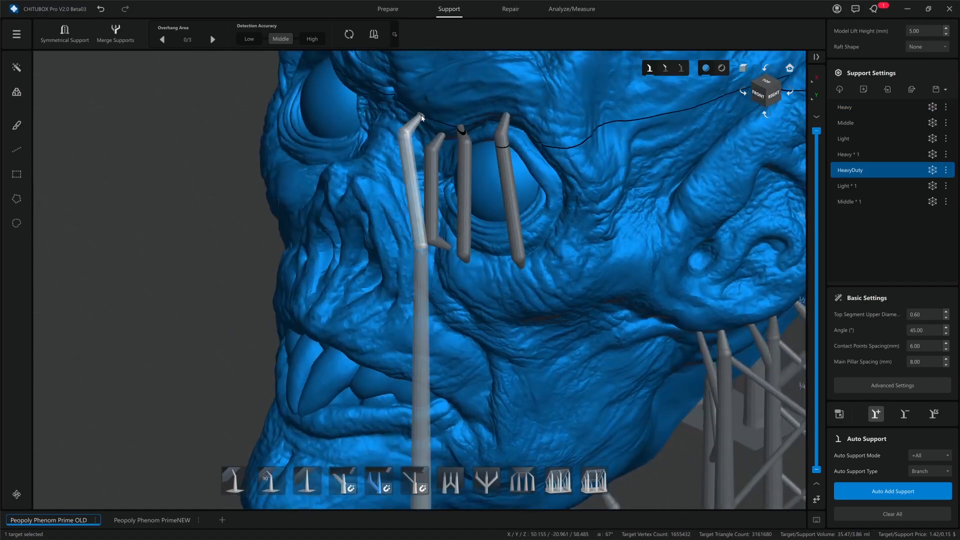
right_drag(425, 115, 566, 96)
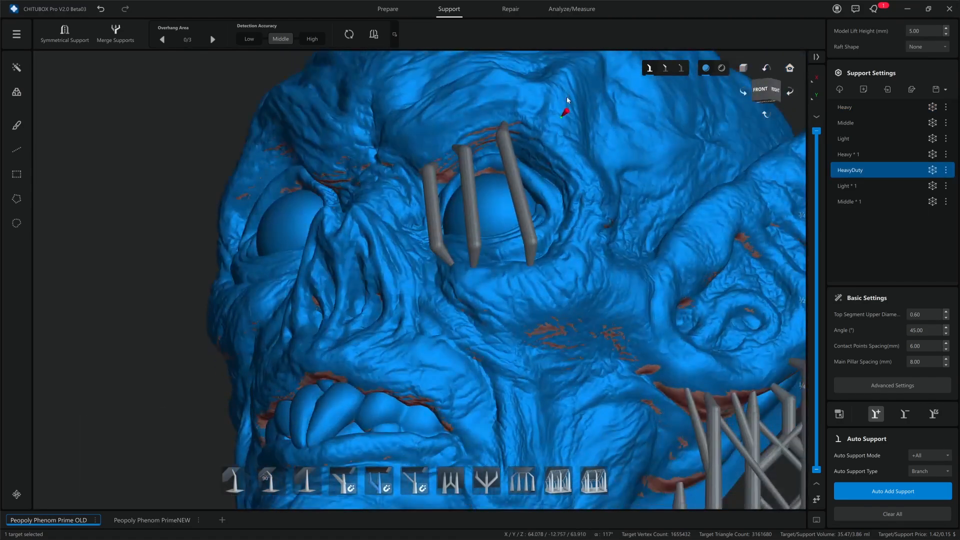
right_drag(212, 230, 315, 193)
click(299, 178)
click(332, 256)
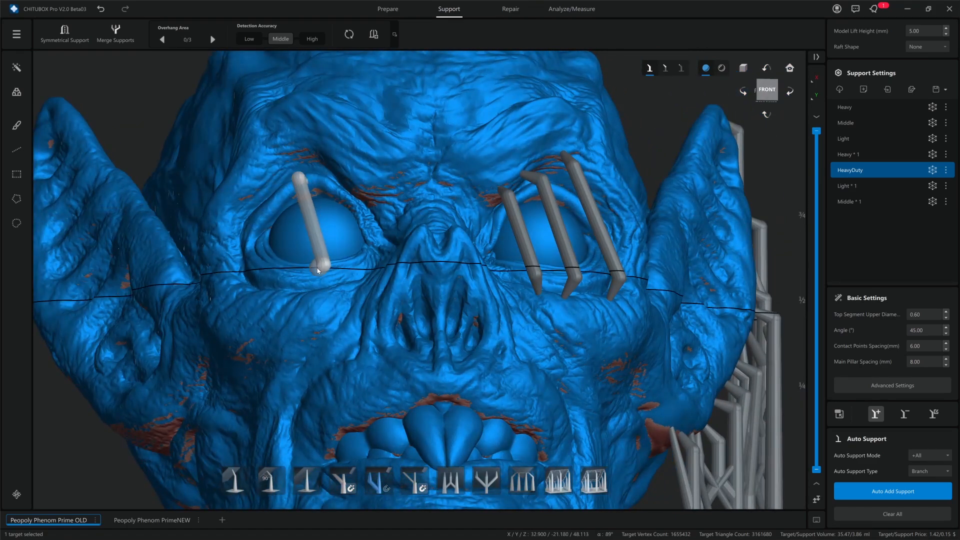
right_drag(331, 256, 317, 278)
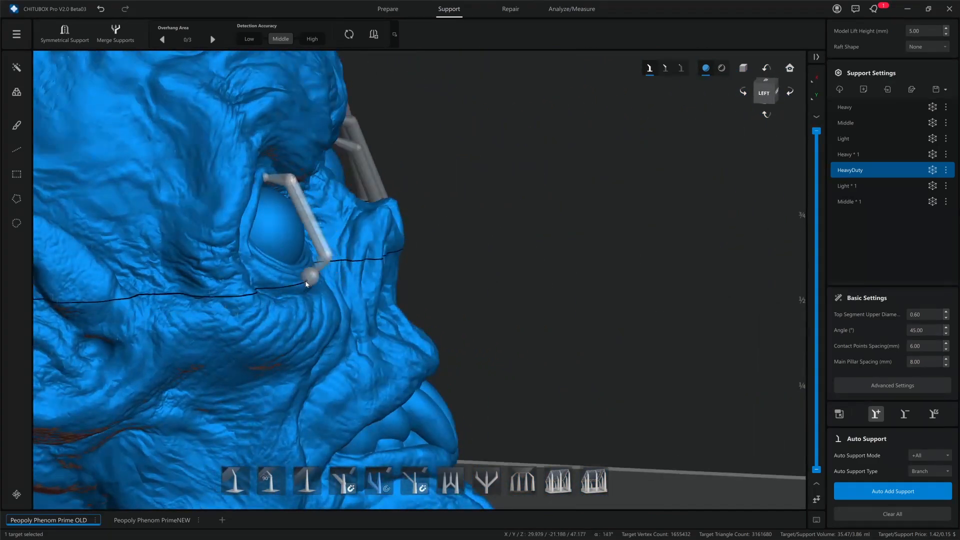
click(309, 277)
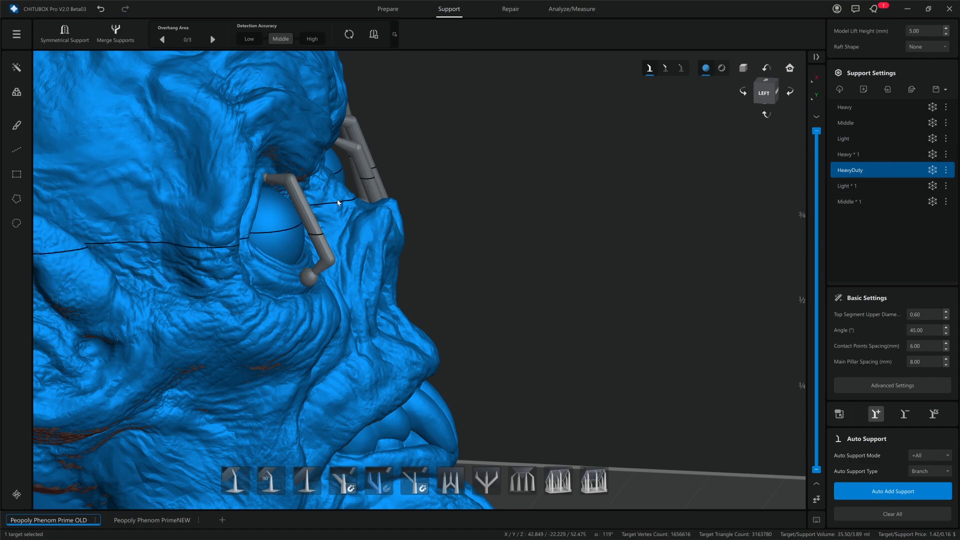
Add a HeavyDuty model-to-model support from the inner brow to the side of the nose and a thinner Light * 1 one beside it
right_drag(344, 197, 339, 173)
drag(395, 185, 436, 287)
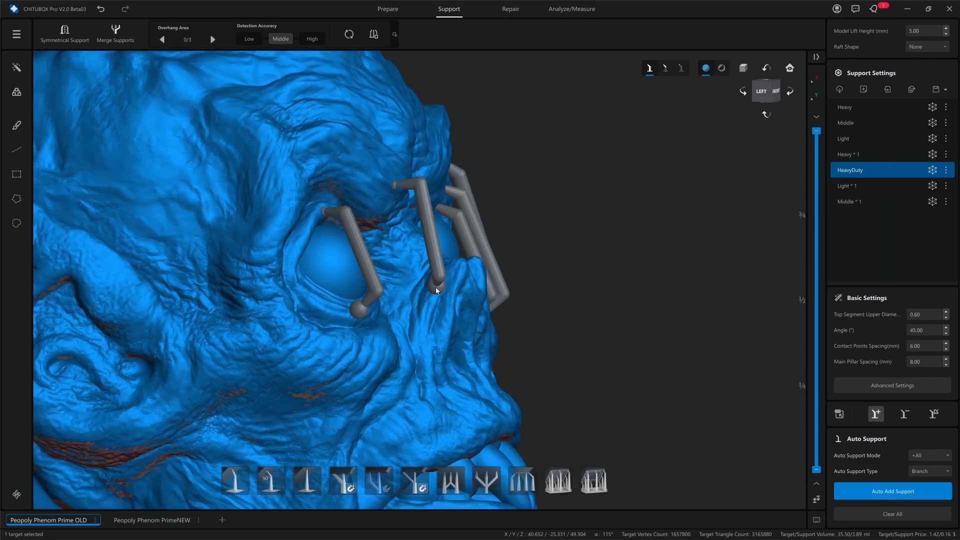
click(850, 186)
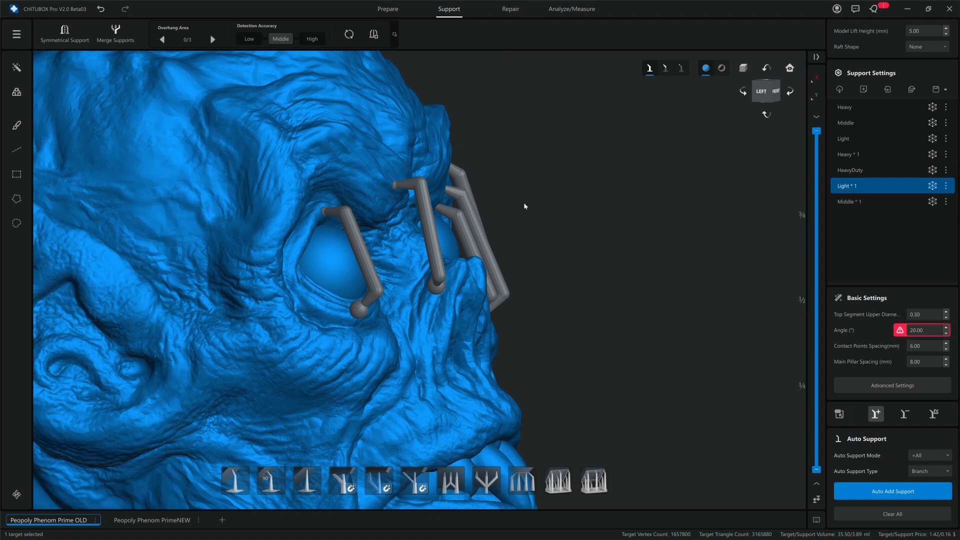
click(387, 382)
middle_drag(471, 419, 568, 323)
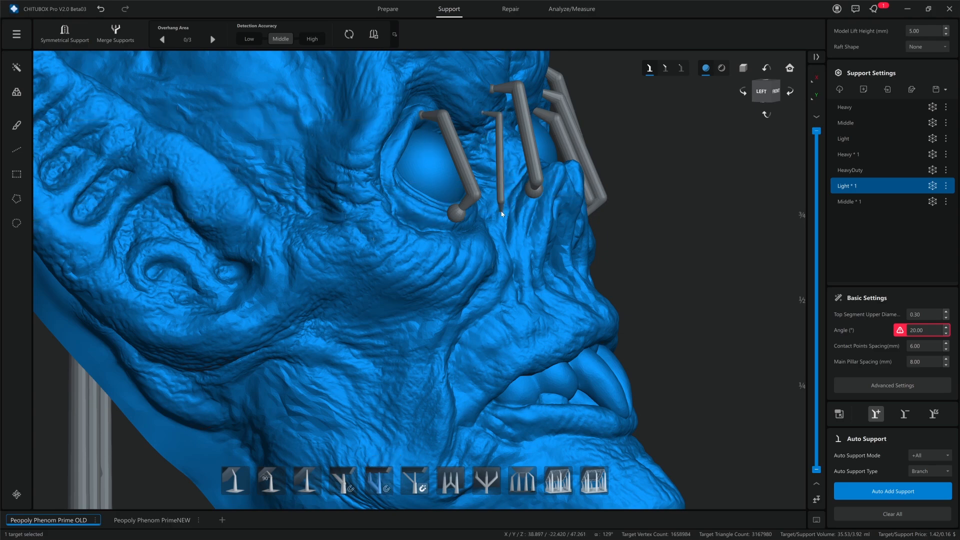
right_drag(497, 208, 513, 256)
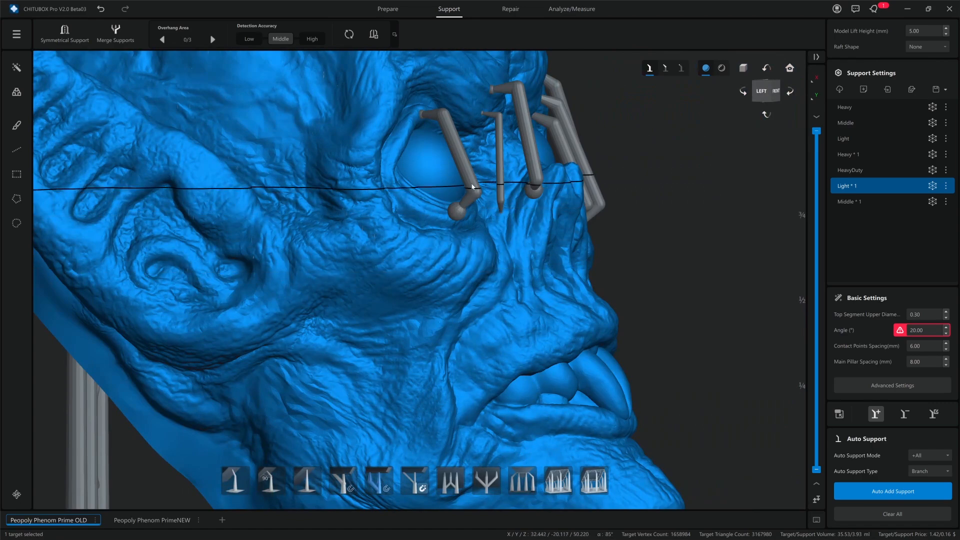
Add a matching Light * 1 model-to-model support at the inner corner of the other eye
right_drag(425, 186, 575, 225)
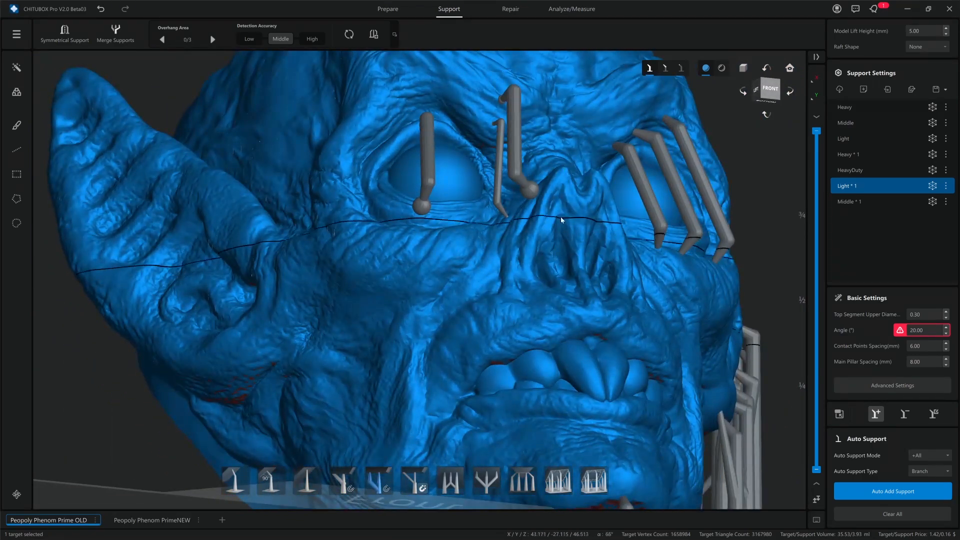
middle_drag(615, 184, 580, 201)
right_drag(580, 201, 550, 167)
drag(558, 173, 567, 241)
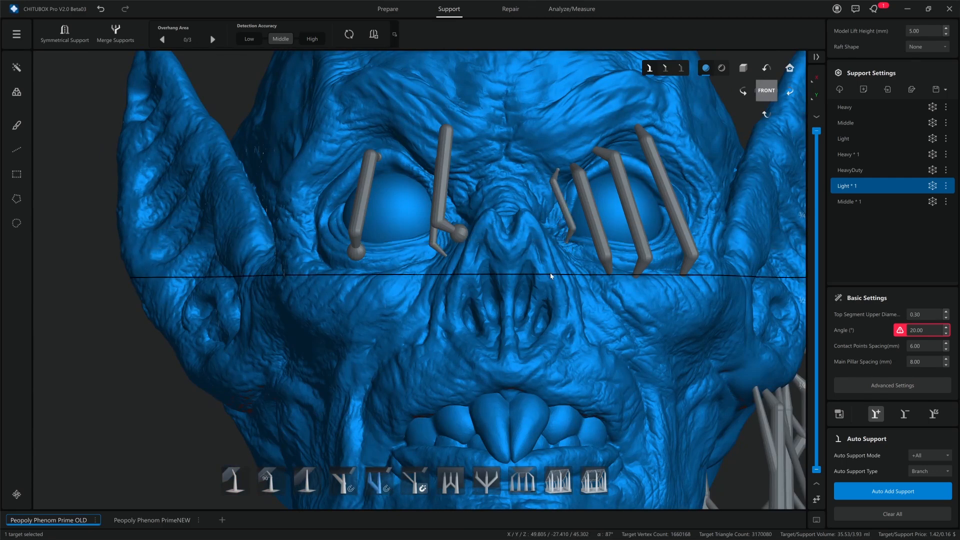
Switch to the short pillar support type and add a thin Light * 1 support across the nostril opening
right_drag(551, 274, 553, 274)
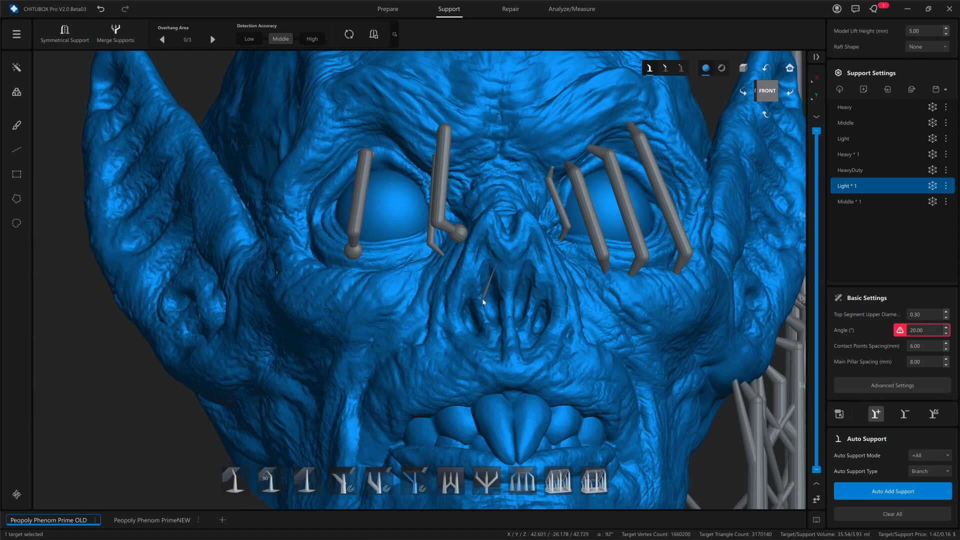
right_drag(483, 302, 517, 300)
middle_drag(474, 320, 490, 254)
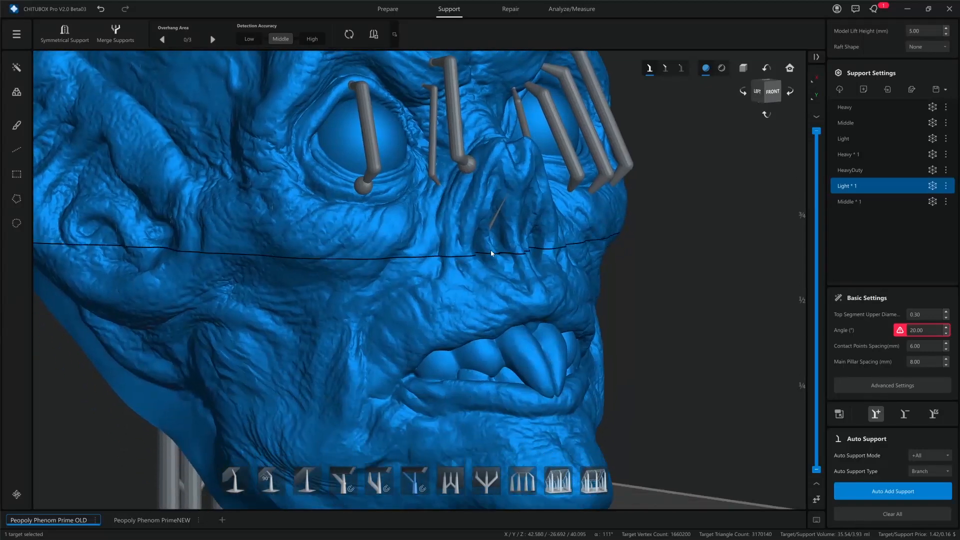
Add two short Light * 1 supports from the upper lip to the side tooth and the front tusk
scroll(504, 359, up, 1)
right_drag(506, 346, 480, 343)
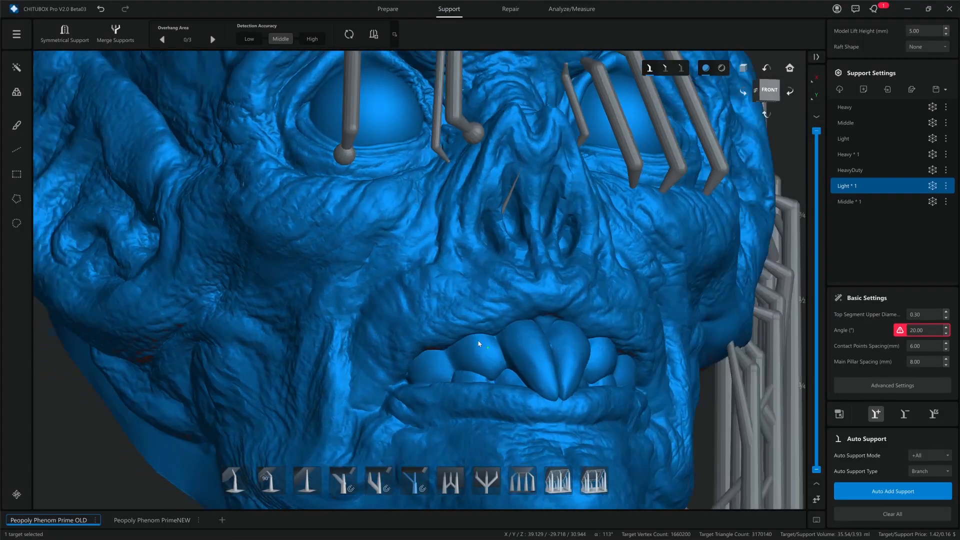
click(494, 320)
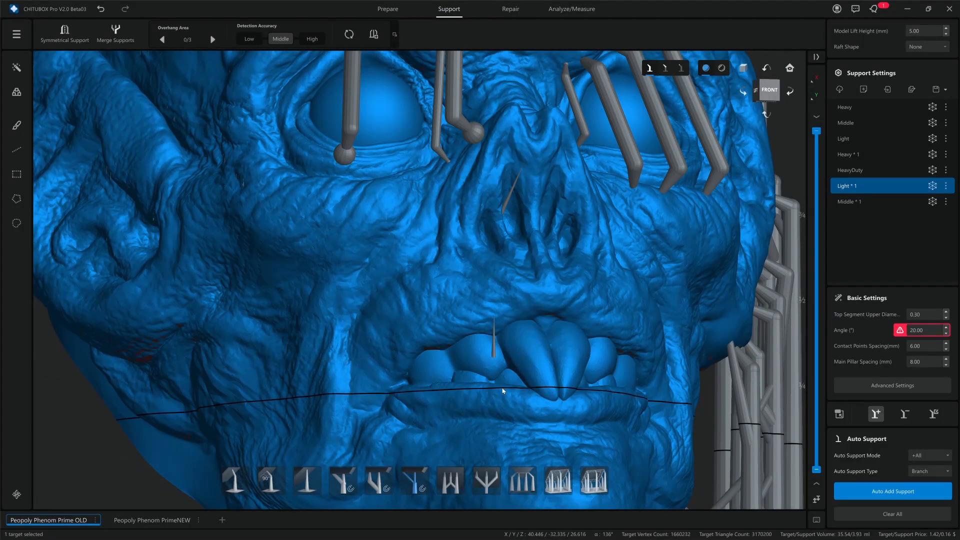
right_drag(502, 390, 525, 394)
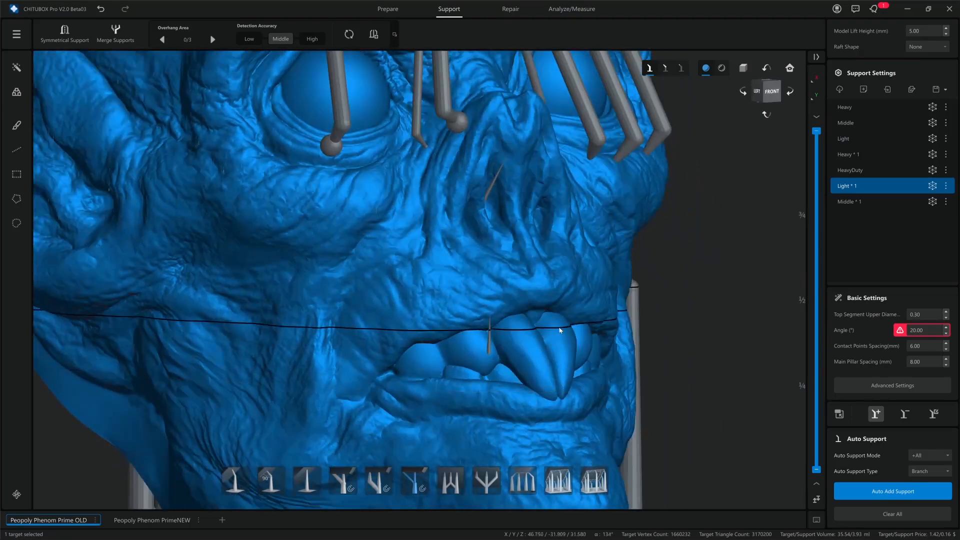
click(545, 303)
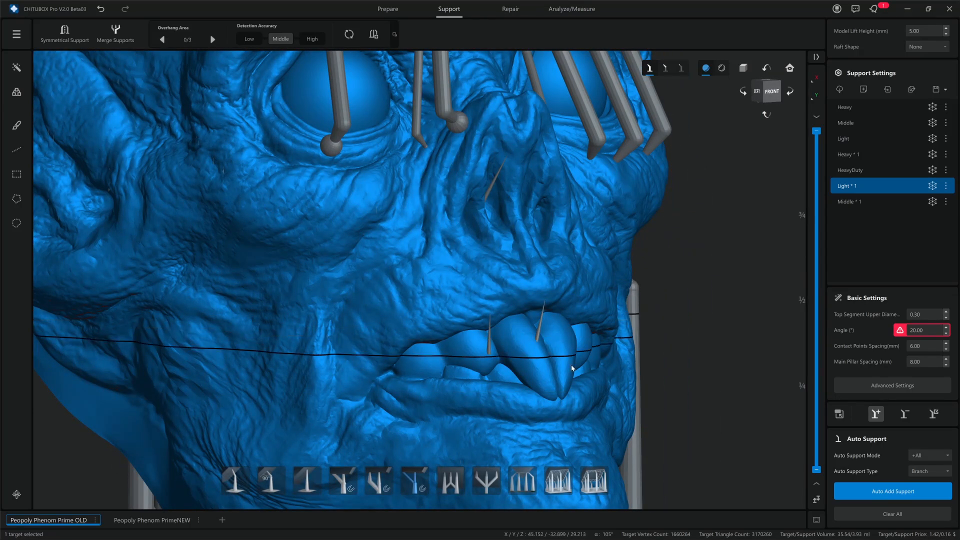
Select the Middle * 1 preset and add two short supports from the upper lip to the teeth on the other side
click(861, 201)
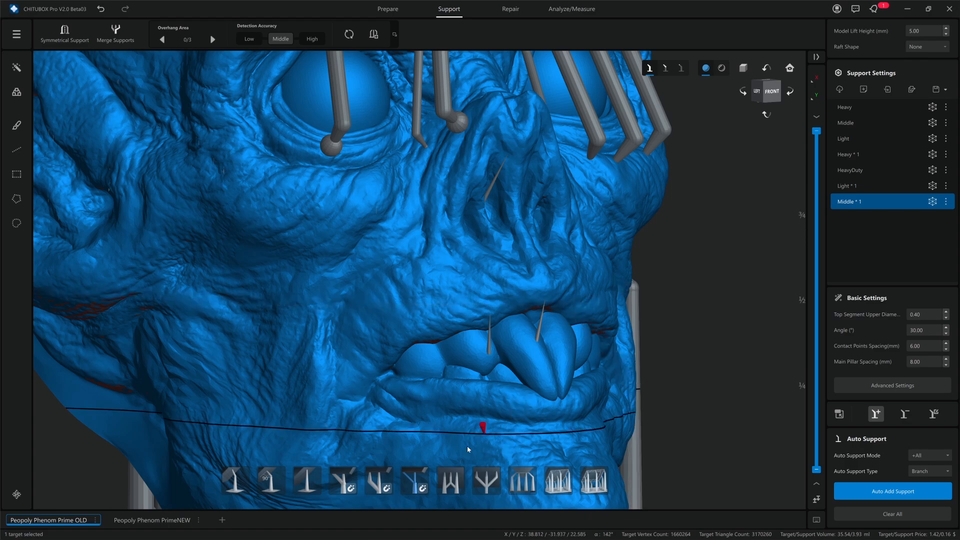
click(566, 306)
right_drag(584, 374, 578, 340)
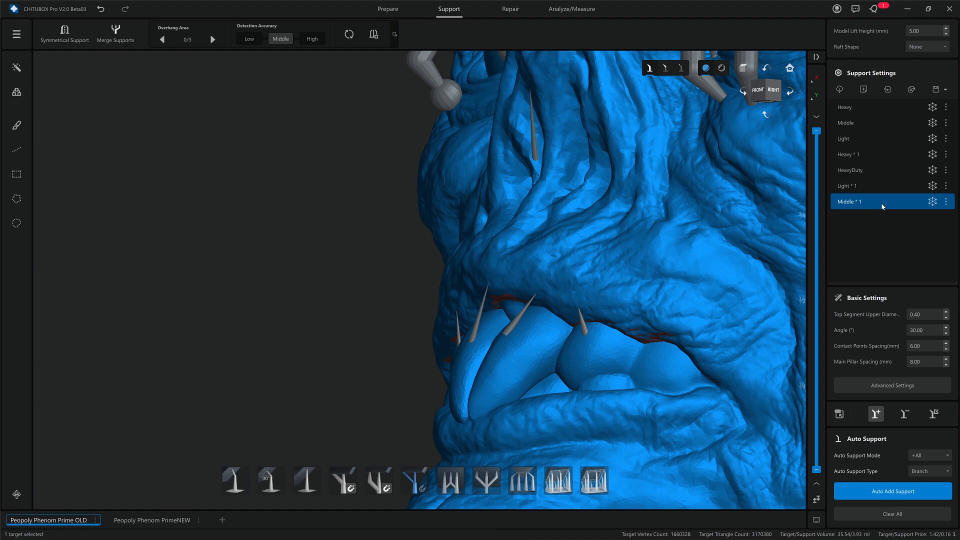
Check the Middle * 1 preset's advanced middle-segment settings and add three more short supports between the upper lip and the teeth
click(886, 383)
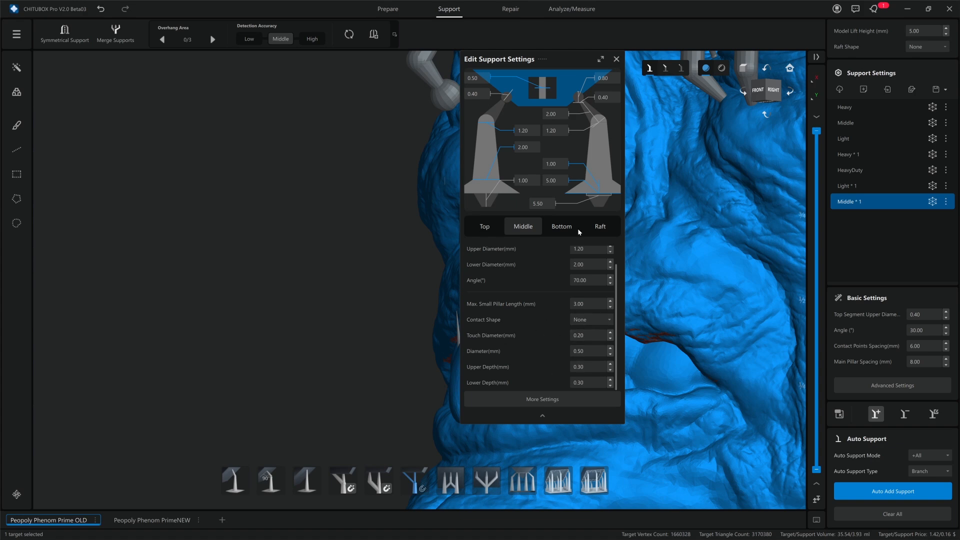
click(617, 59)
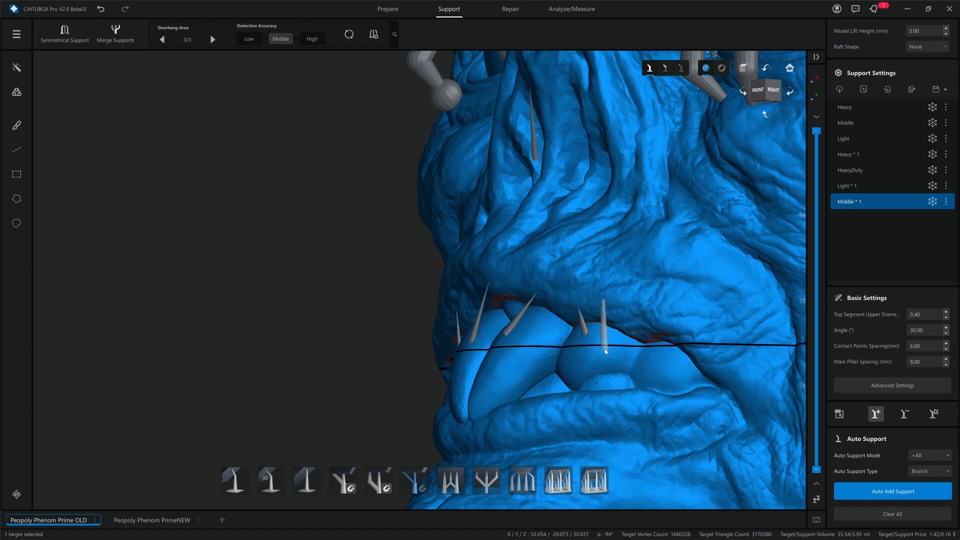
click(543, 333)
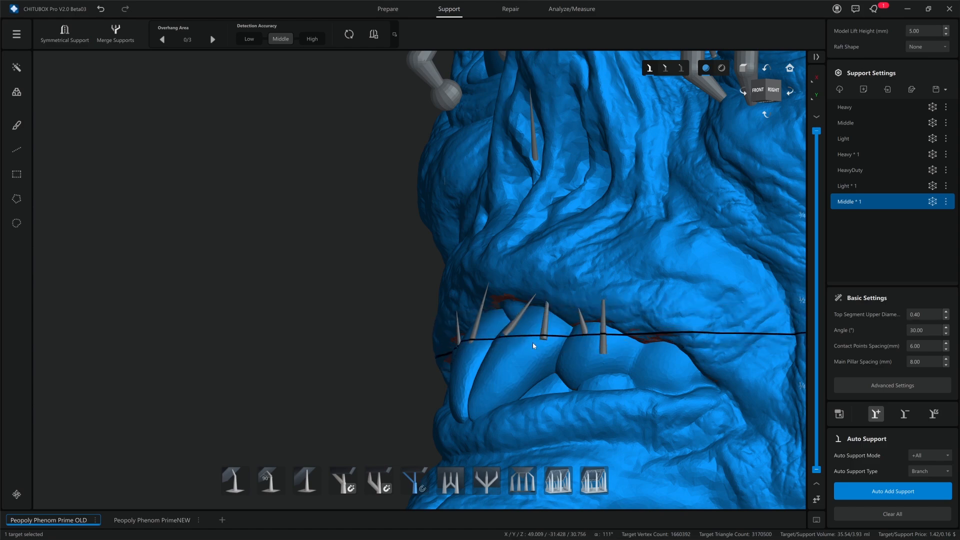
right_drag(495, 367, 520, 369)
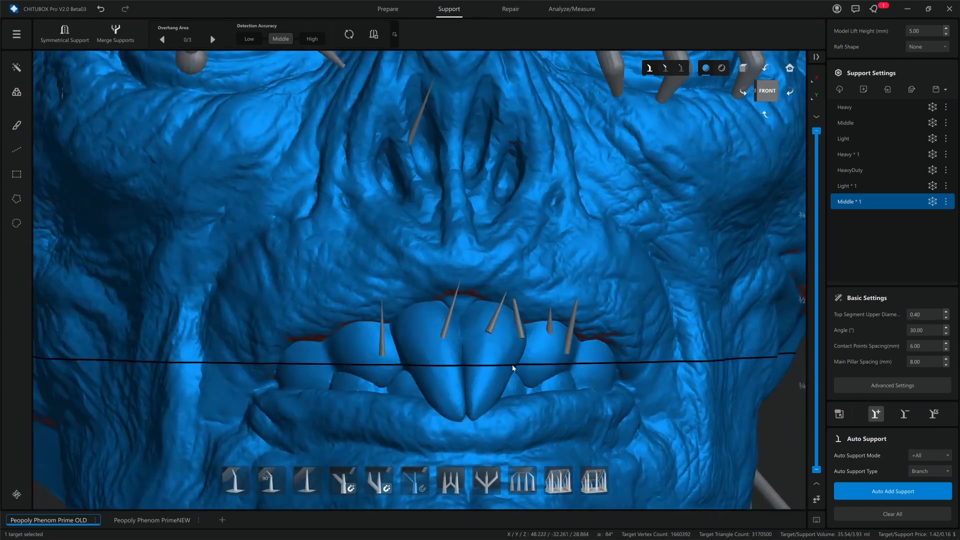
scroll(513, 362, down, 3)
scroll(447, 325, up, 2)
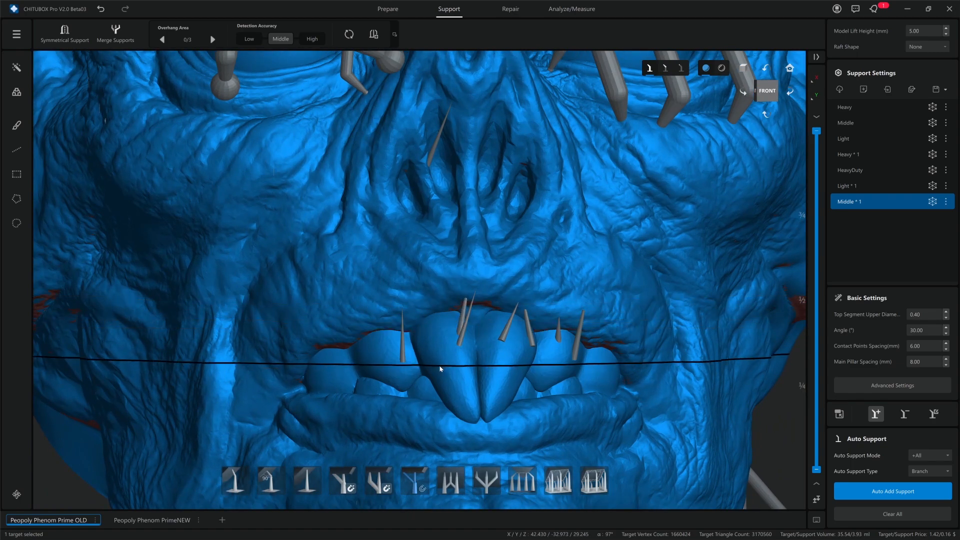
Choose the Forked Support type and add one under the earlobe next to the existing braced pillars
right_drag(440, 368, 456, 368)
scroll(587, 332, down, 2)
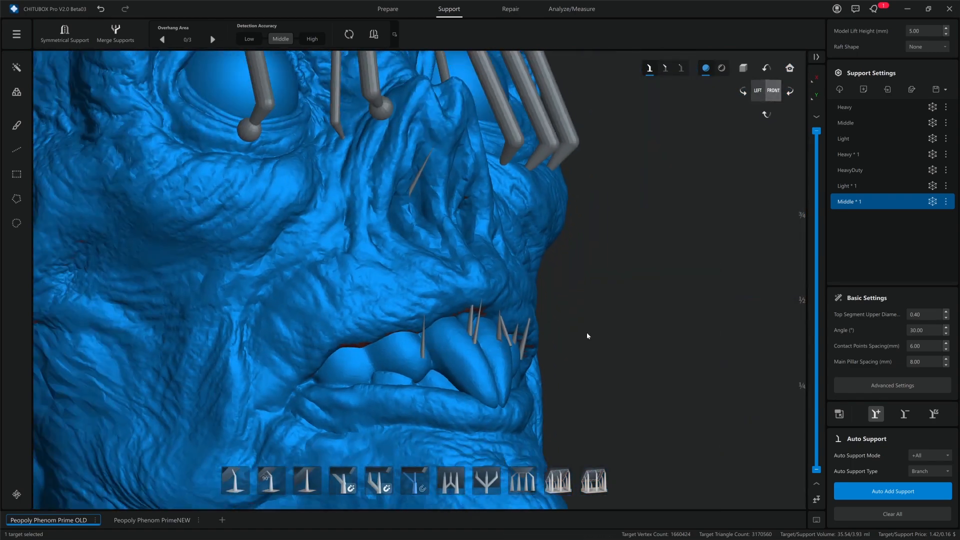
right_drag(587, 332, 588, 344)
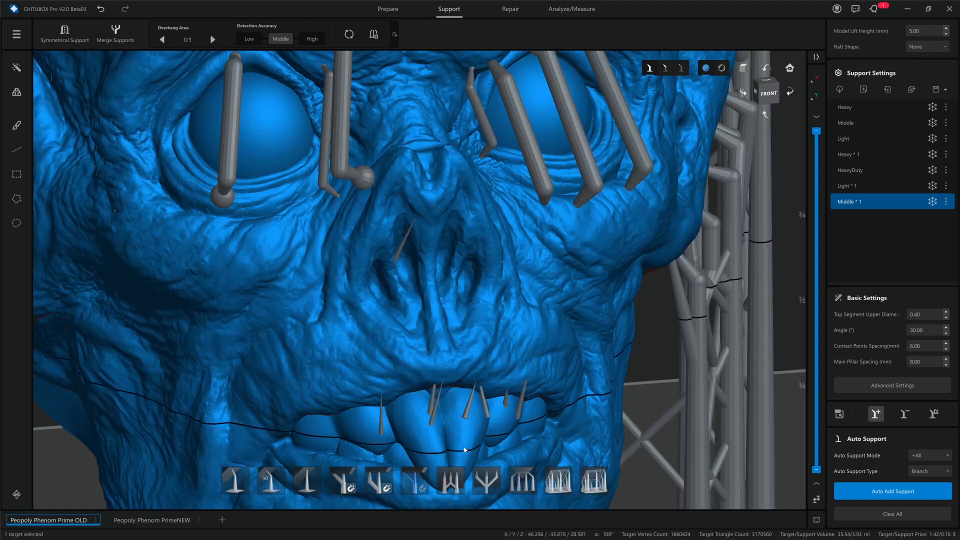
scroll(466, 462, down, 2)
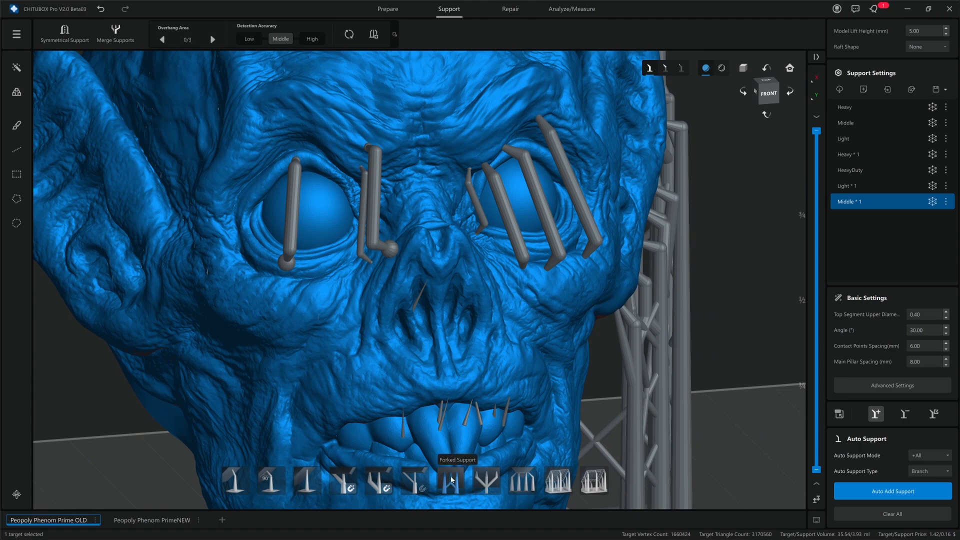
middle_drag(458, 494, 455, 474)
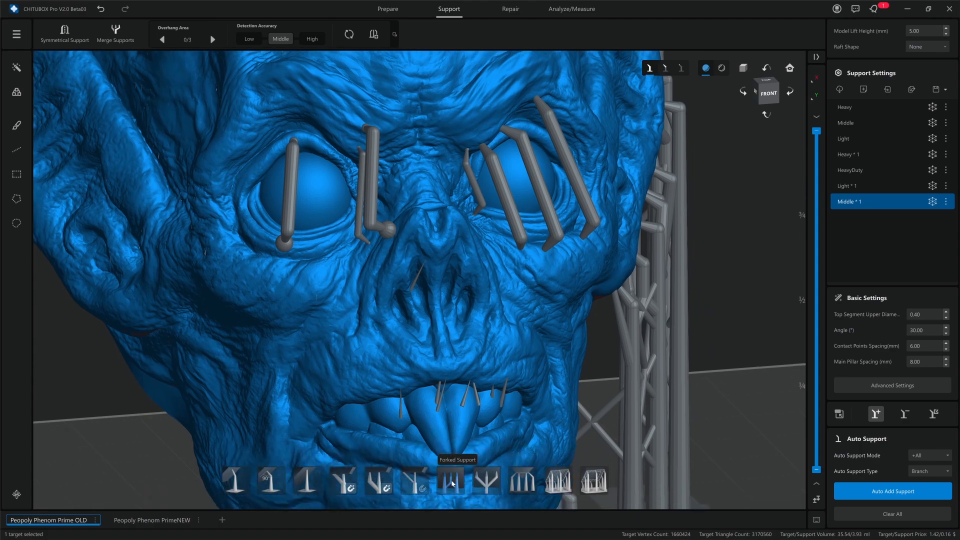
right_drag(692, 296, 594, 313)
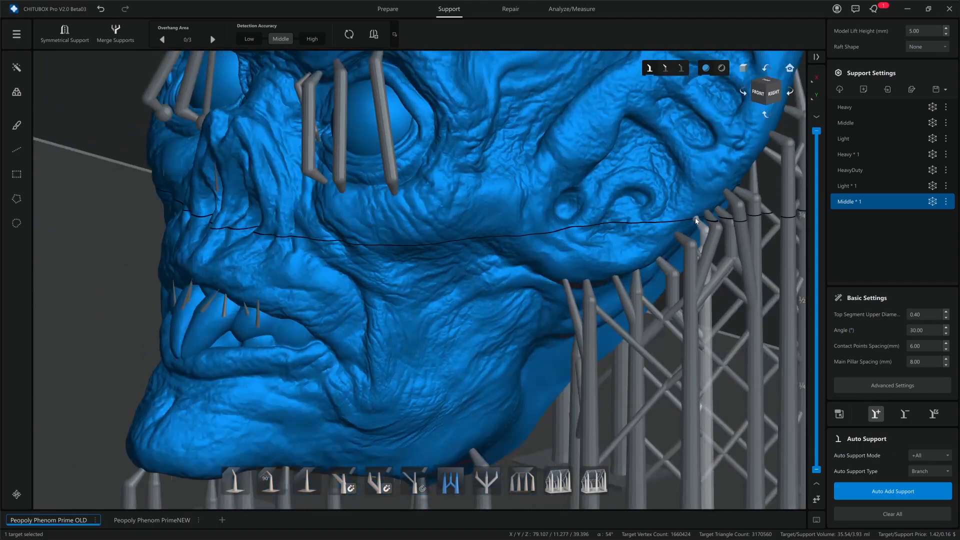
right_drag(696, 221, 479, 160)
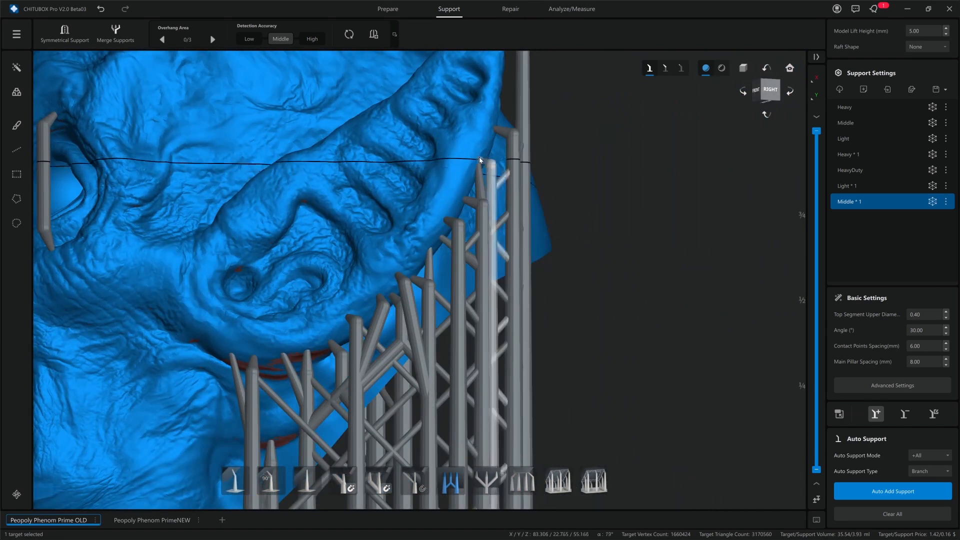
scroll(350, 380, down, 5)
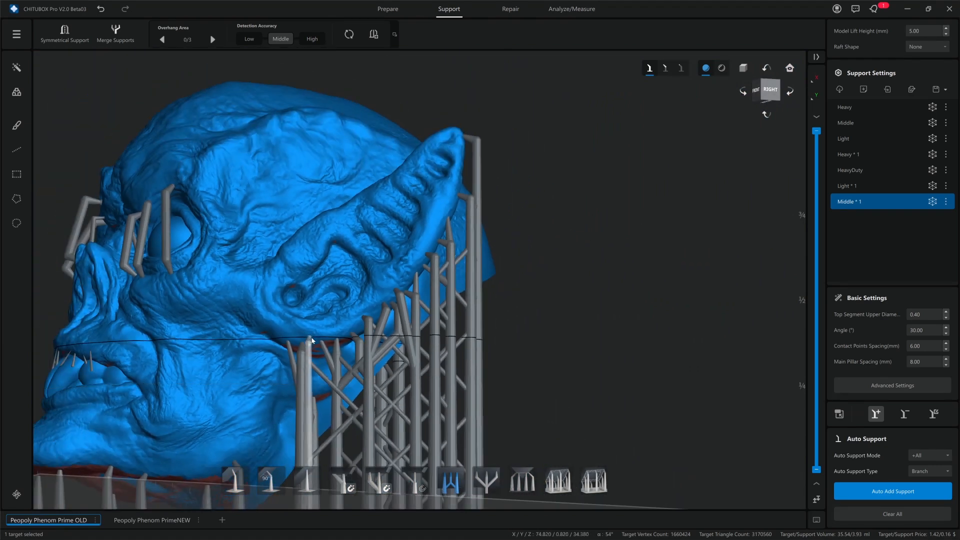
click(320, 345)
Choose the branching support type and add a trunk with several branches to the underside of the opposite earlobe
right_drag(404, 389, 525, 302)
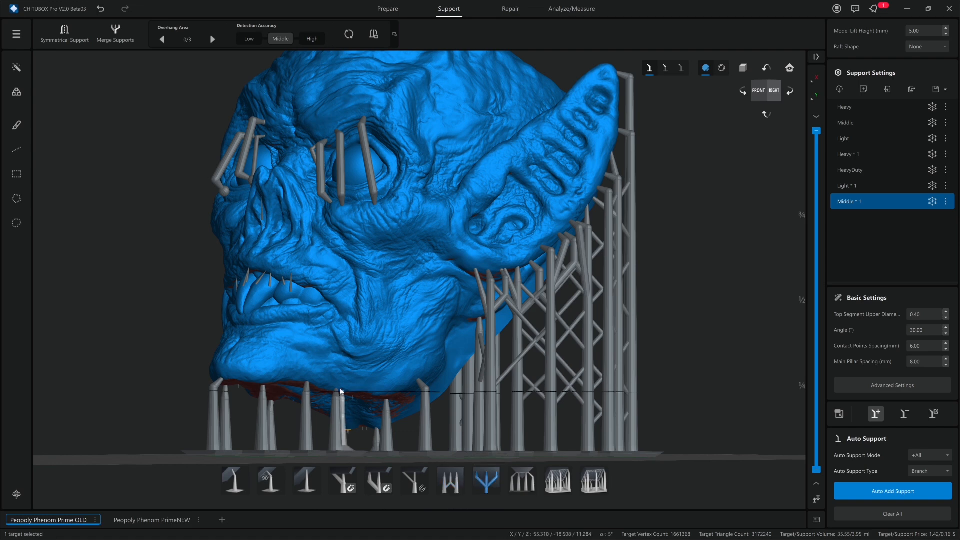
middle_drag(357, 395, 395, 347)
right_drag(396, 347, 413, 342)
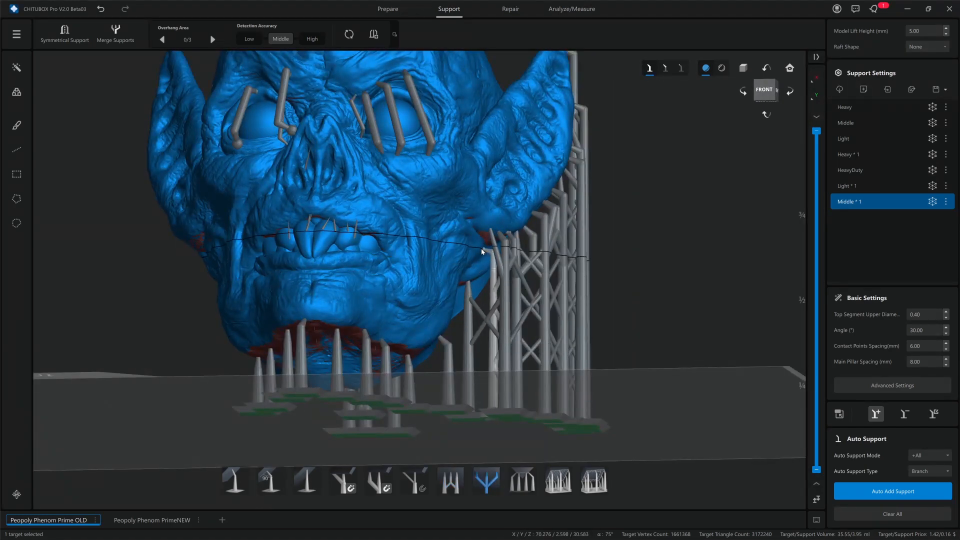
right_drag(189, 235, 365, 246)
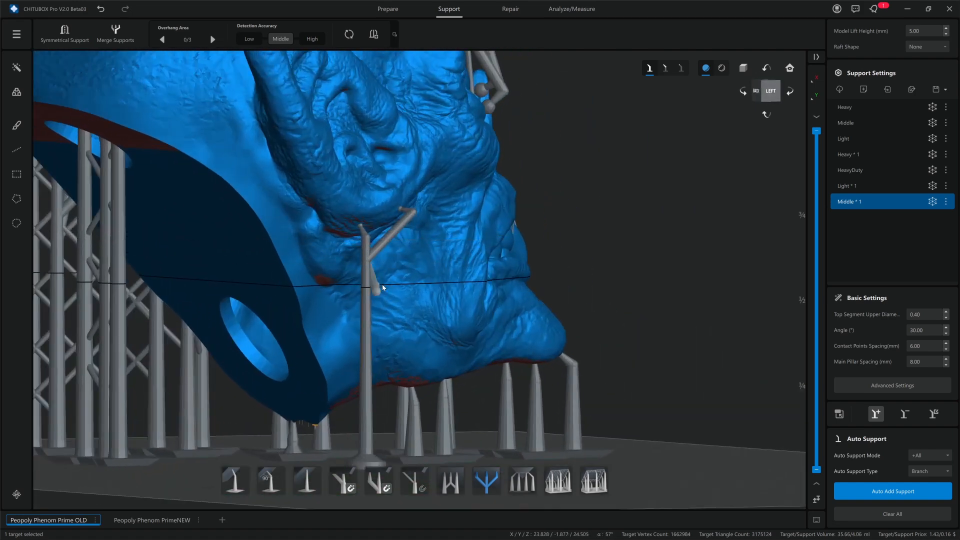
right_drag(382, 283, 360, 197)
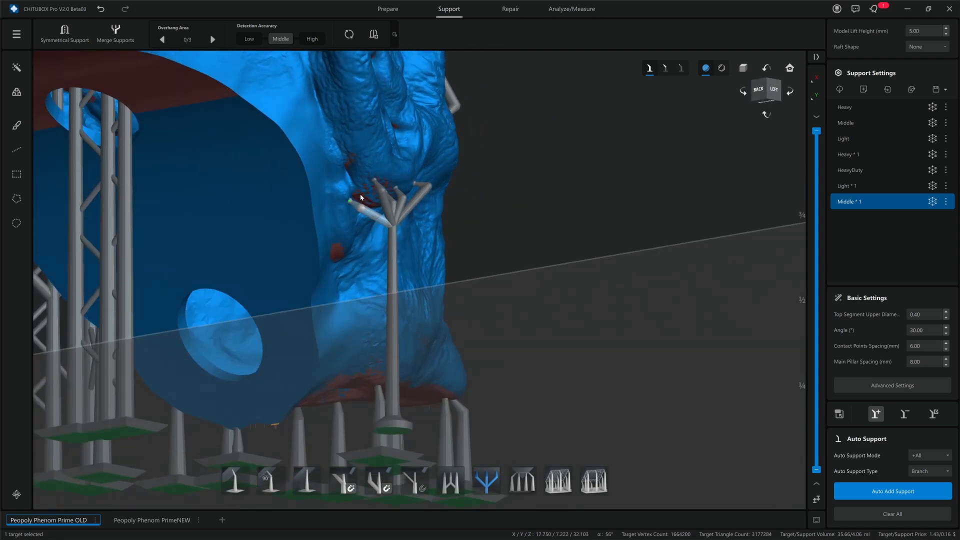
Add a second branching support farther back under the same ear, with several branches reaching the overhanging ear surface
click(363, 160)
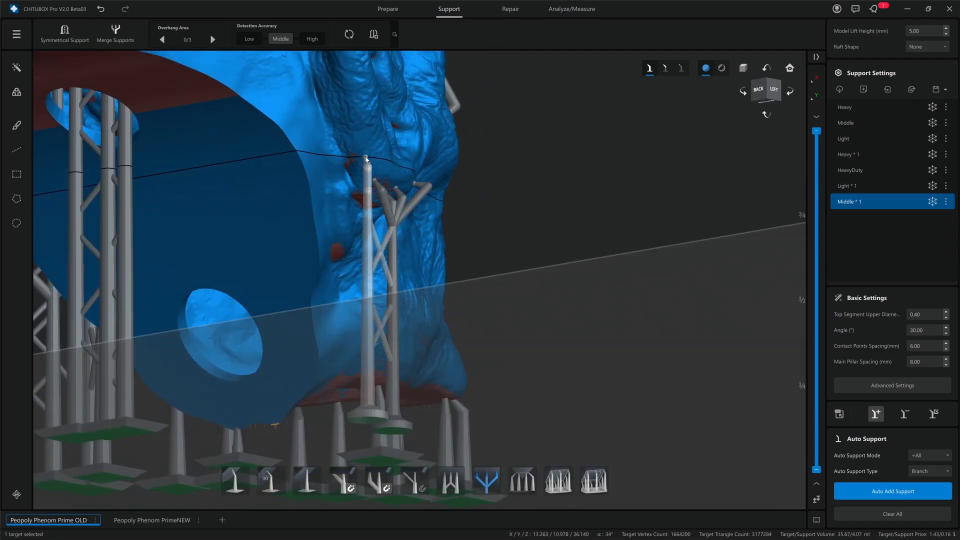
click(357, 145)
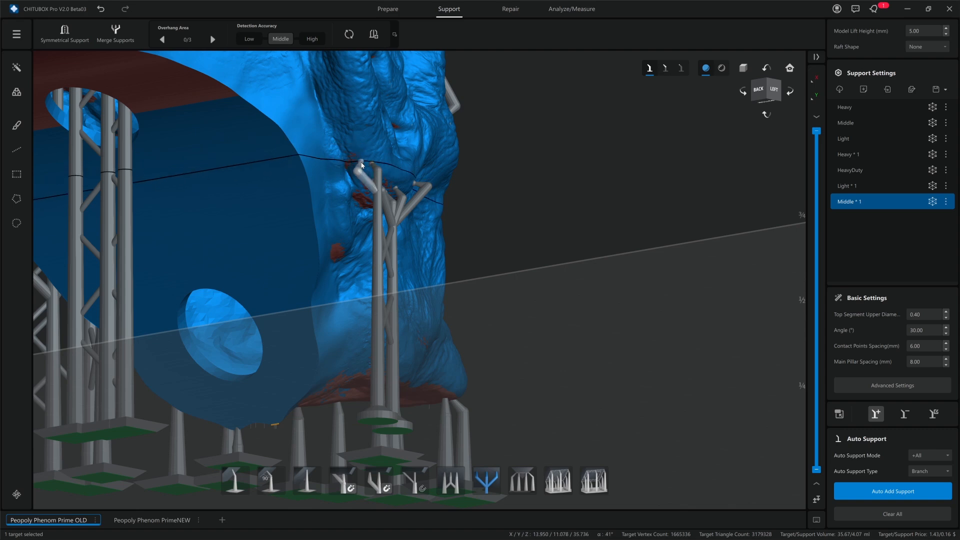
click(360, 161)
click(382, 156)
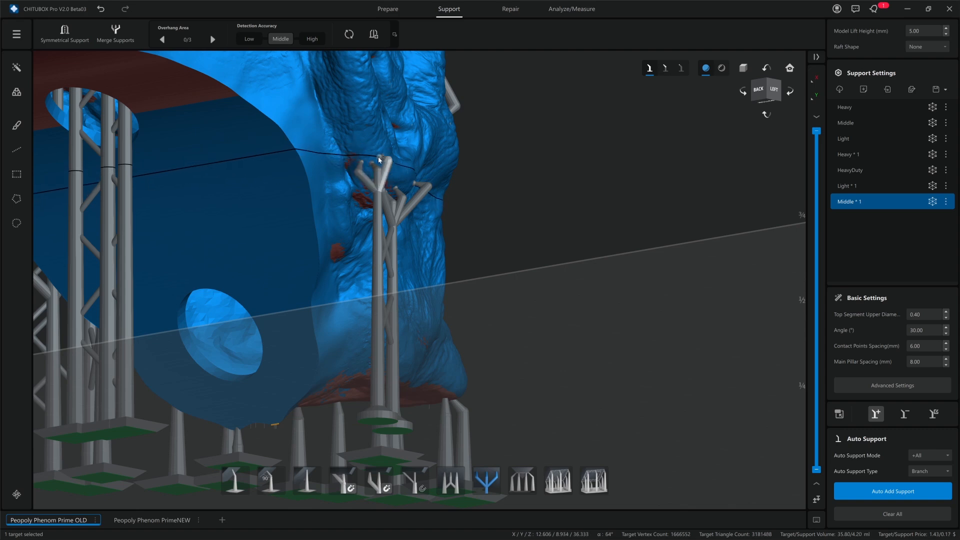
right_drag(382, 156, 335, 171)
click(387, 173)
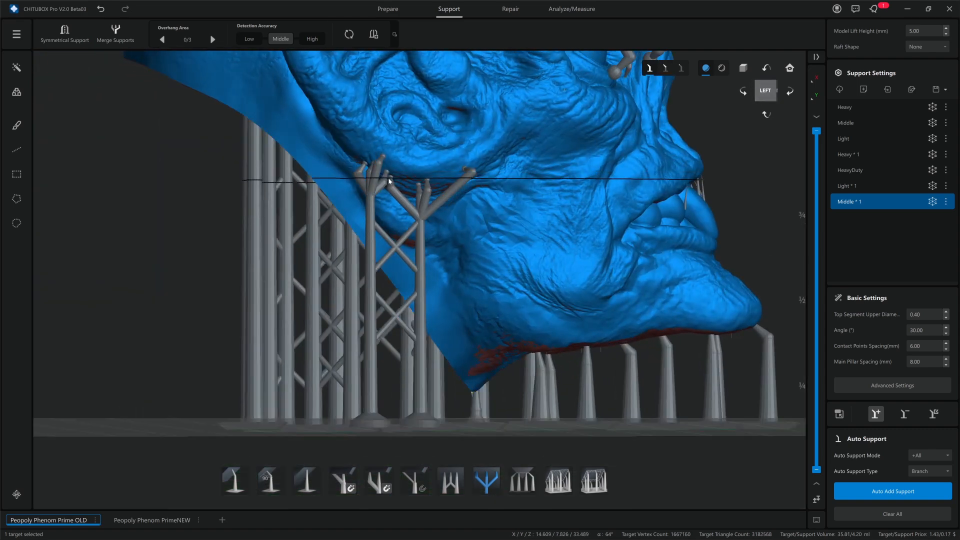
middle_drag(372, 149, 487, 176)
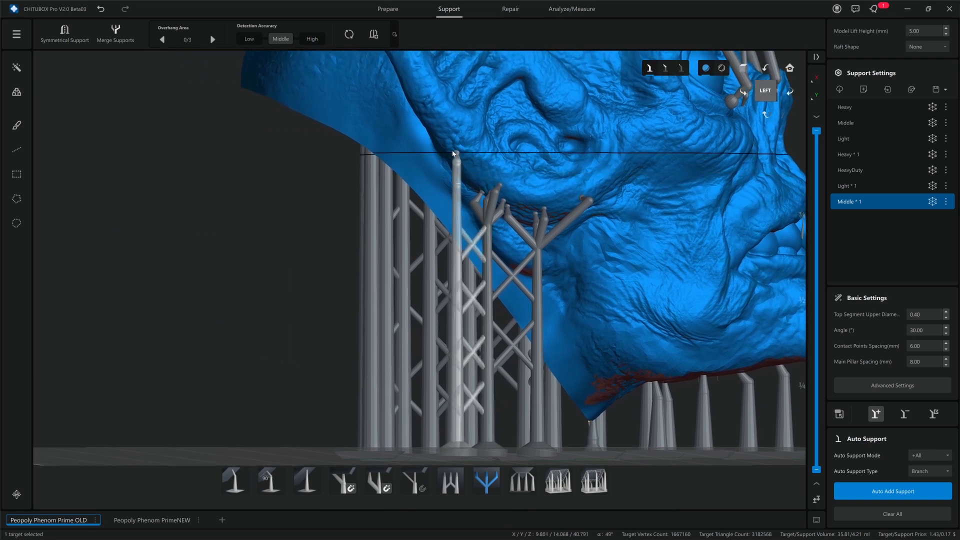
Add a third branching support behind the other two under the same ear, with several branches reaching the ear's back edge
click(445, 149)
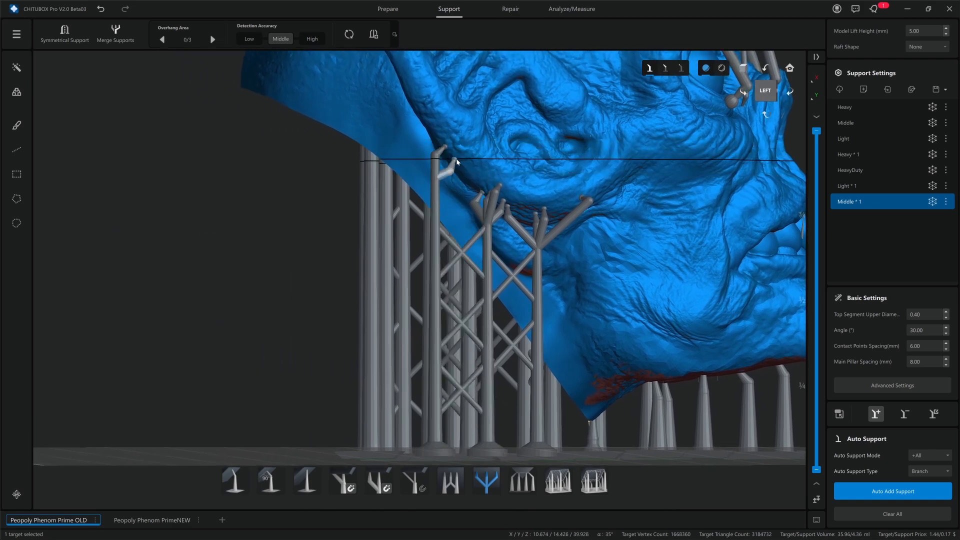
click(433, 124)
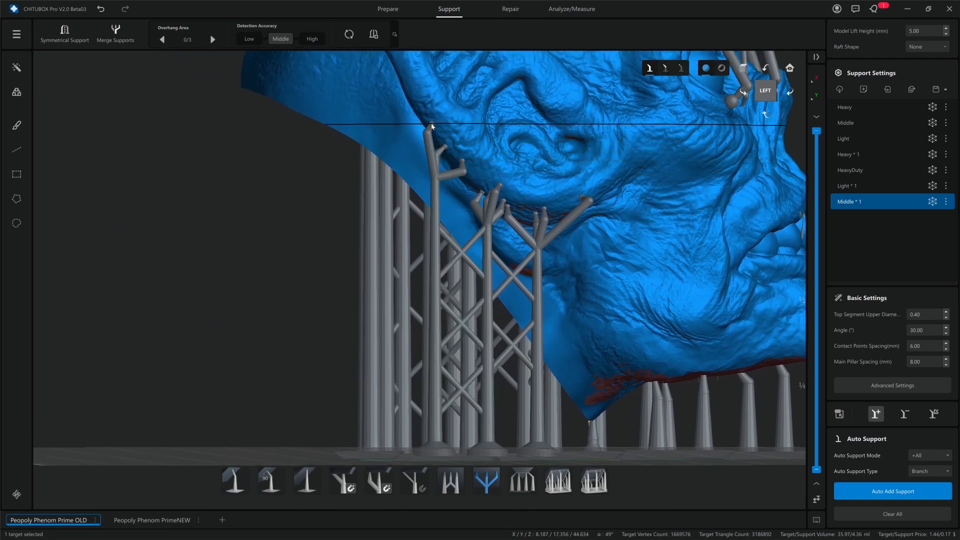
right_drag(432, 124, 457, 128)
click(414, 144)
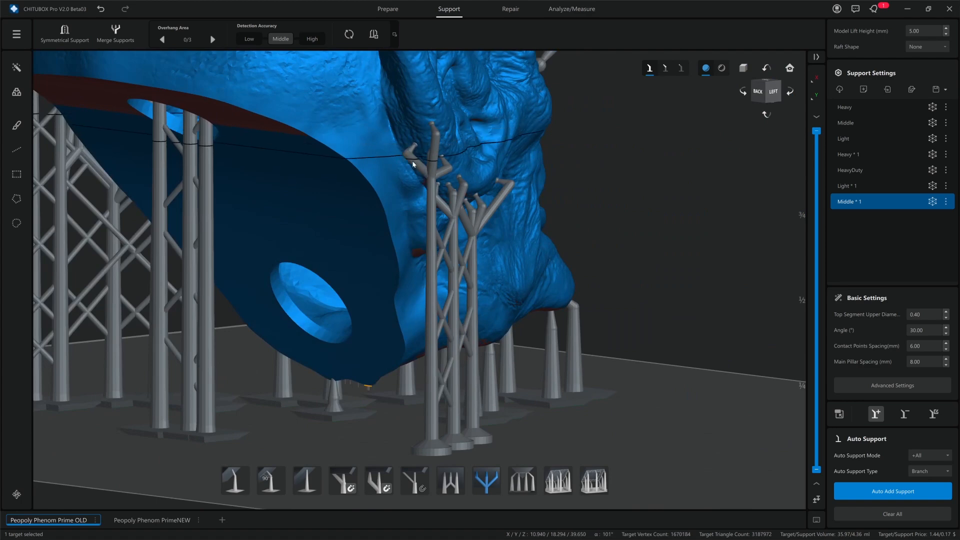
right_drag(419, 198, 393, 205)
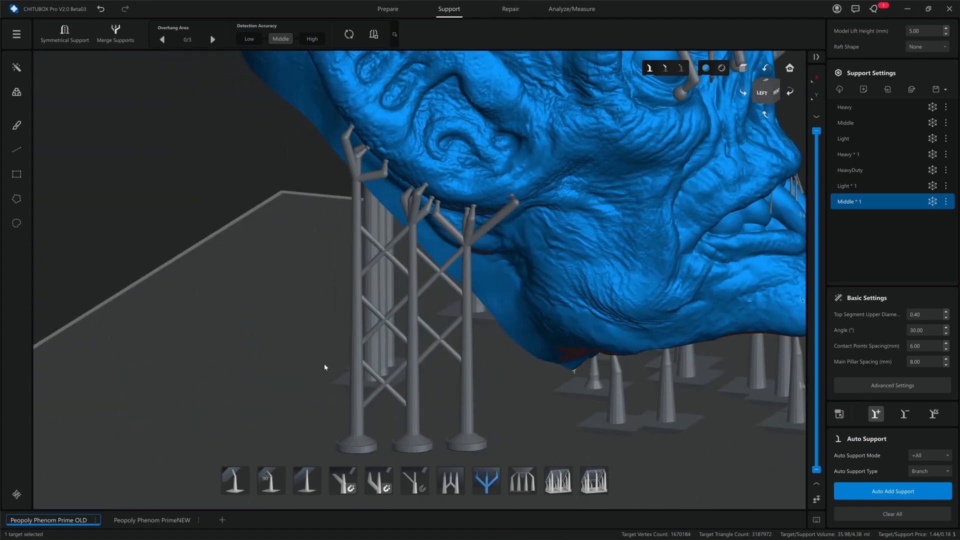
Choose the Contour Support type and add a row of short supports along the lowest rim of the hollow neck opening
middle_drag(602, 337, 405, 329)
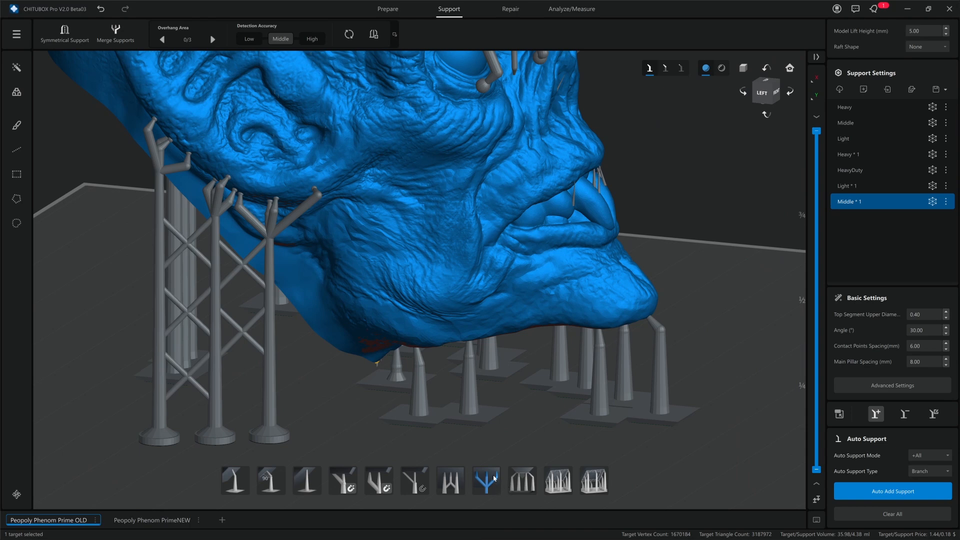
right_drag(645, 339, 504, 382)
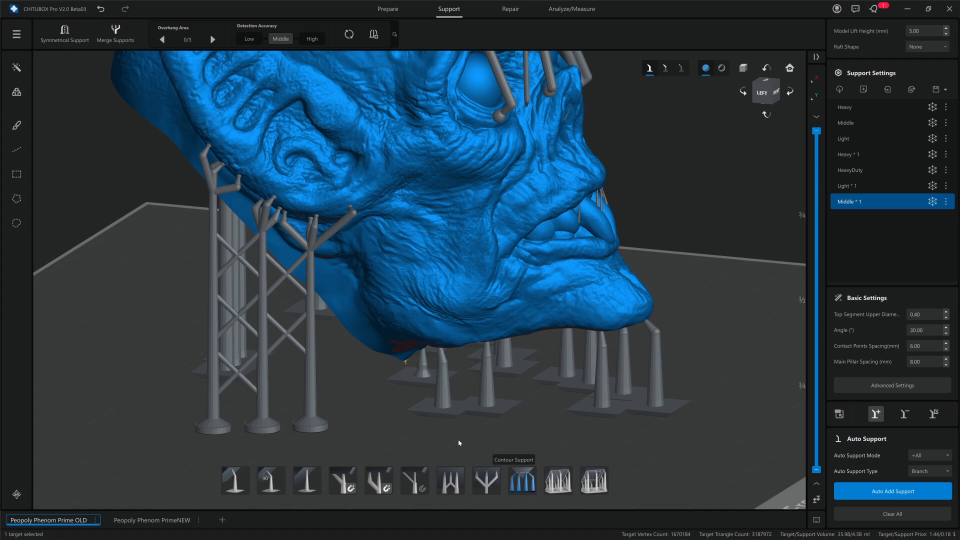
right_drag(371, 428, 450, 141)
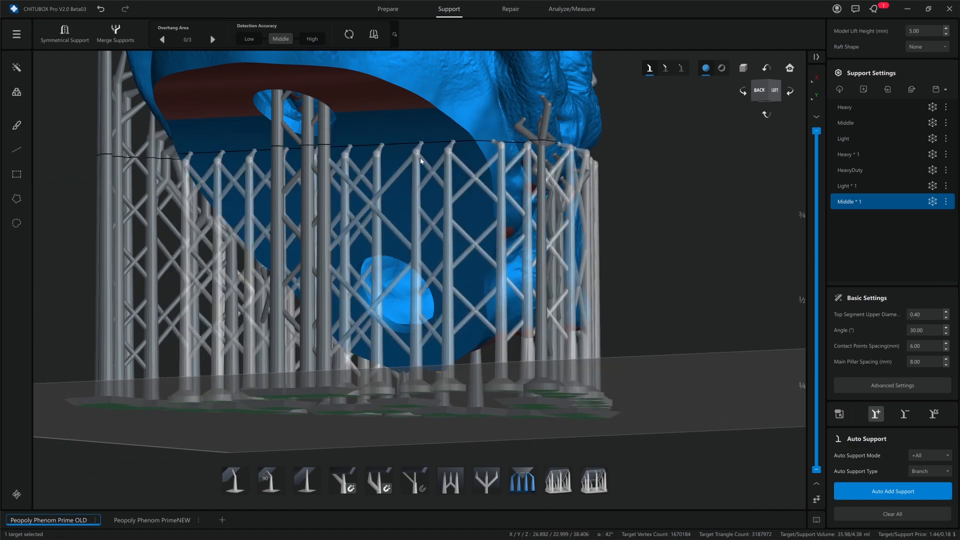
right_drag(425, 175, 425, 189)
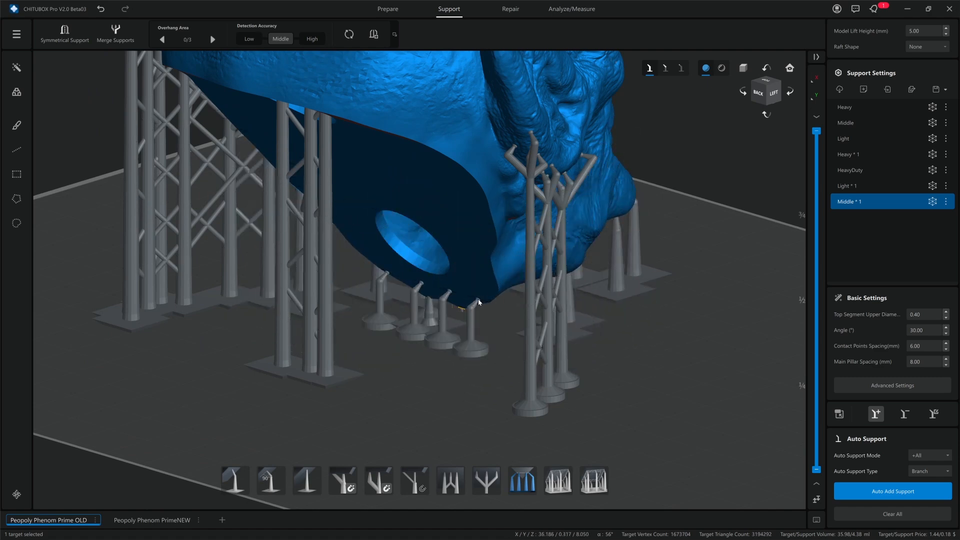
right_drag(459, 400, 445, 416)
middle_drag(445, 418, 518, 343)
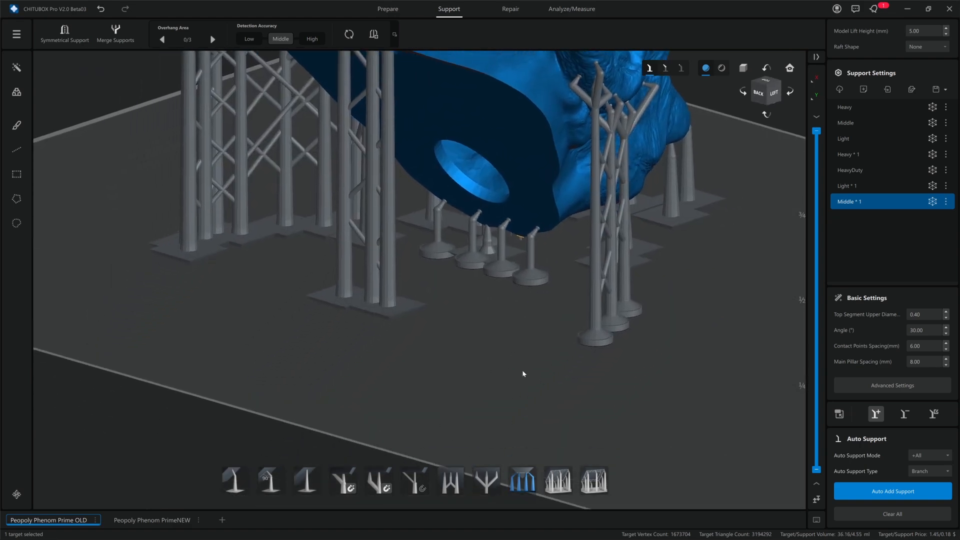
Try the support type between Contour Support and Boundary Support by placing three sets at different heights on the neck's underside
click(559, 481)
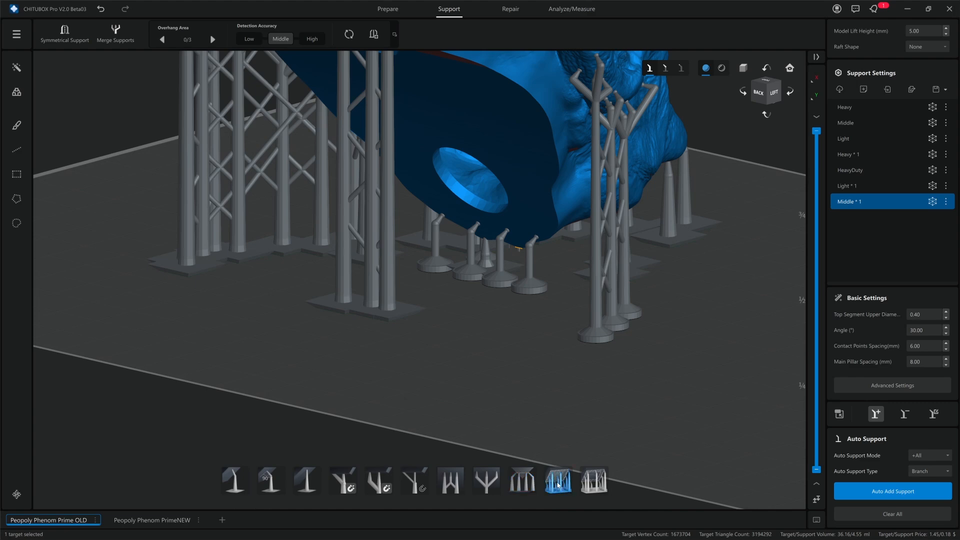
right_drag(489, 340, 514, 272)
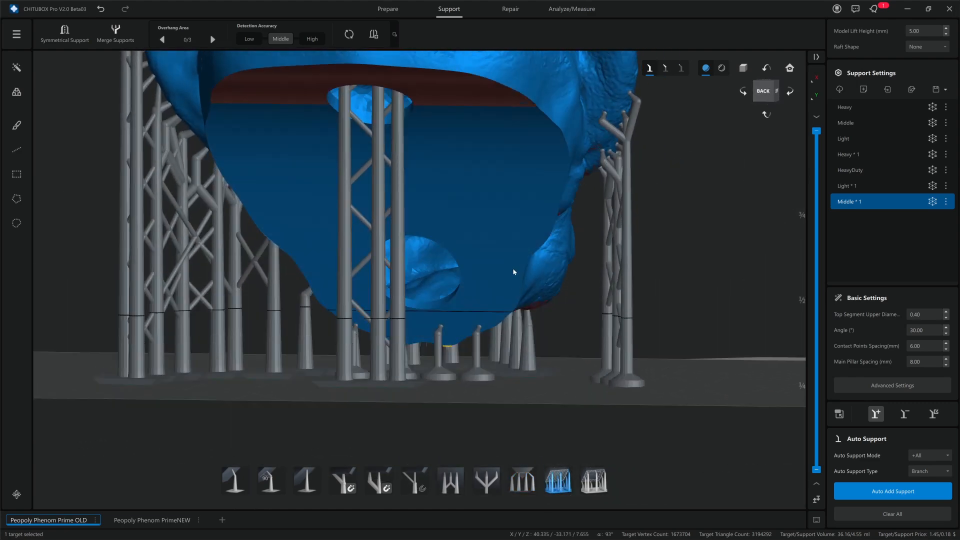
click(512, 268)
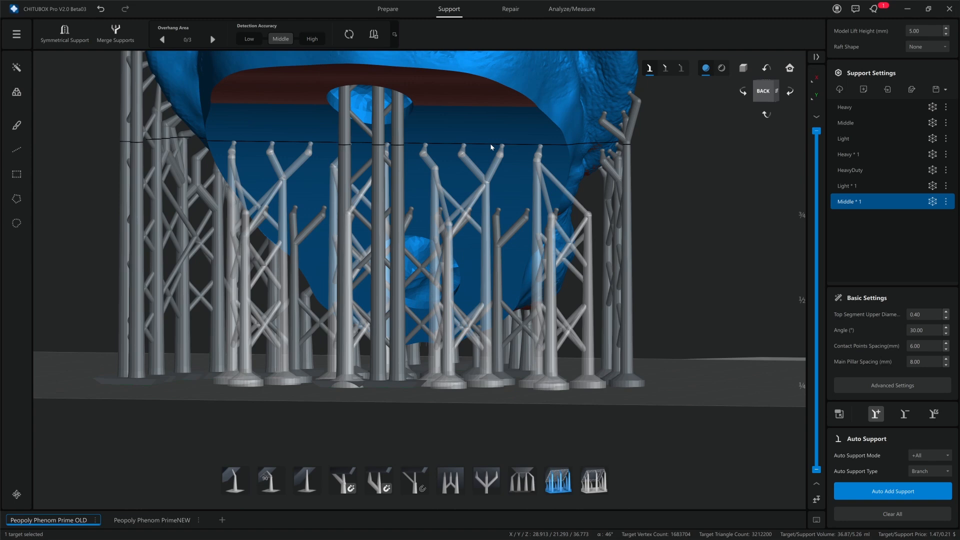
click(491, 145)
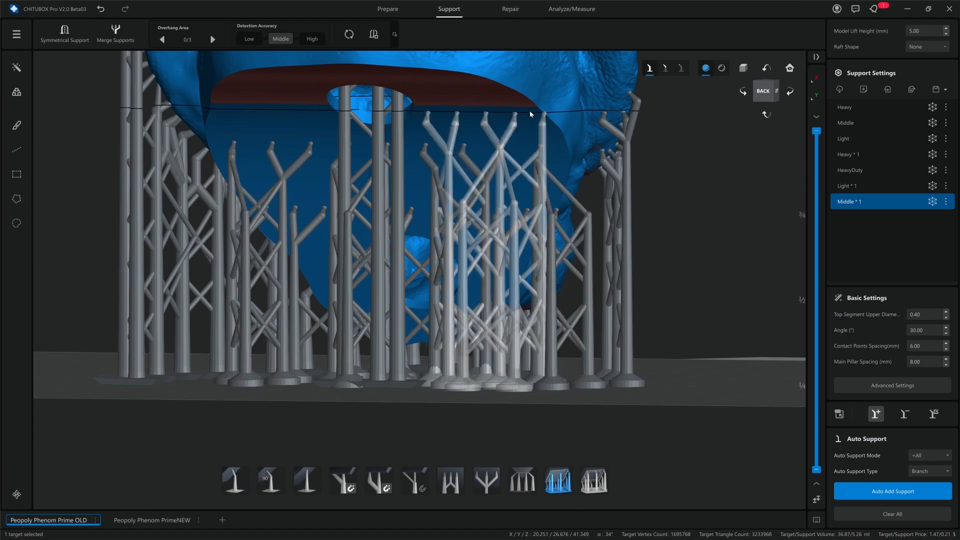
click(529, 110)
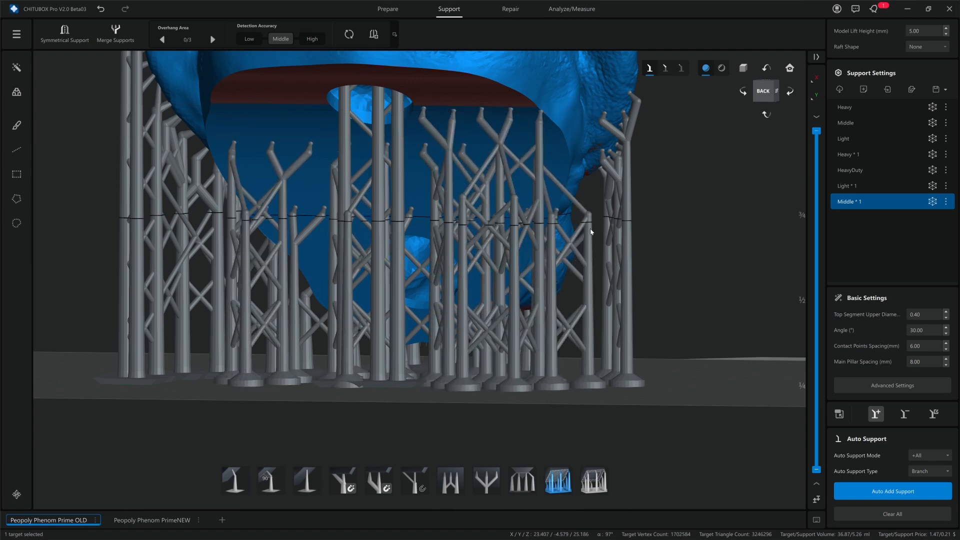
right_drag(523, 123, 642, 339)
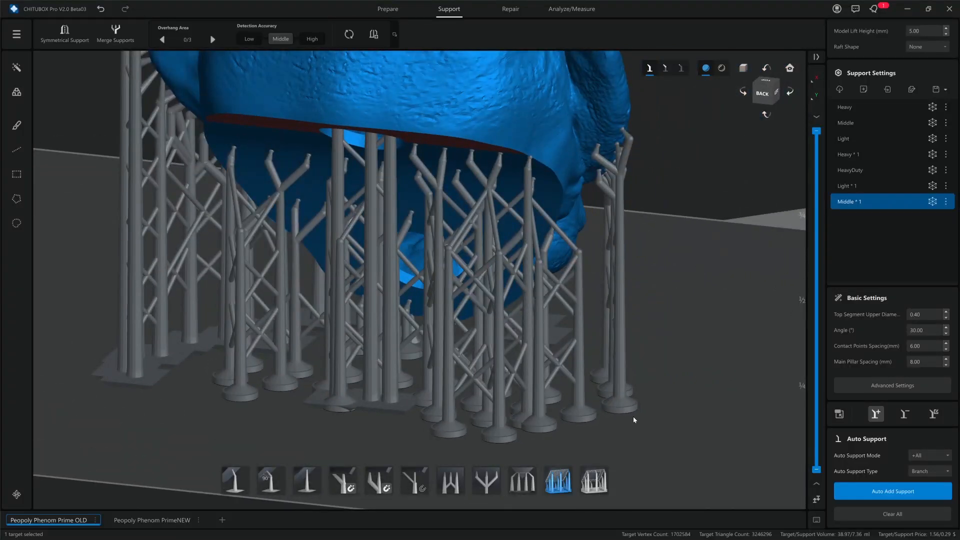
Undo the three trial support sets on the neck's underside, keeping the short contour supports along the lowest rim
key(ctrl+z)
key(ctrl+z)
right_drag(624, 437, 636, 400)
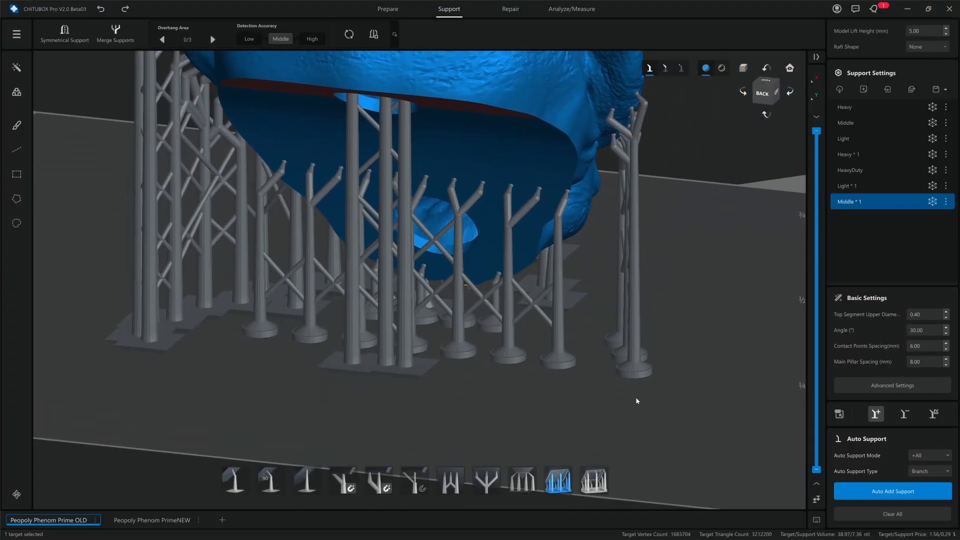
right_drag(553, 417, 520, 426)
key(ctrl+z)
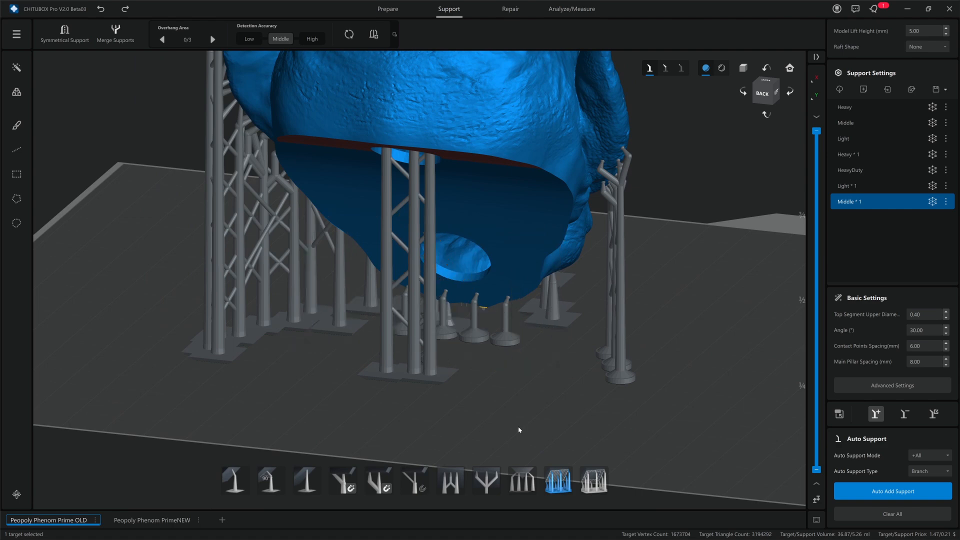
Choose the Boundary Support type and add support groups to the neck opening at mid-height and below the upper rim
click(599, 481)
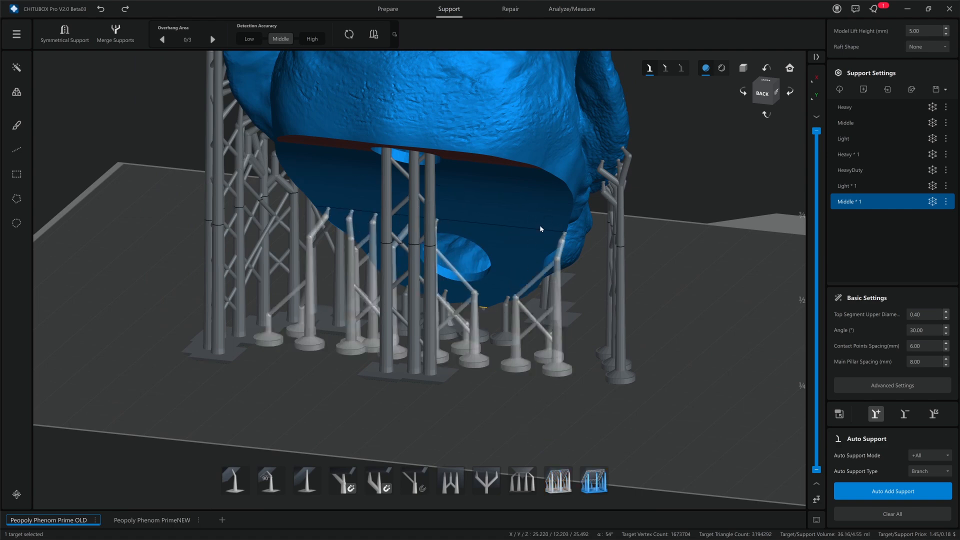
right_drag(537, 202, 535, 191)
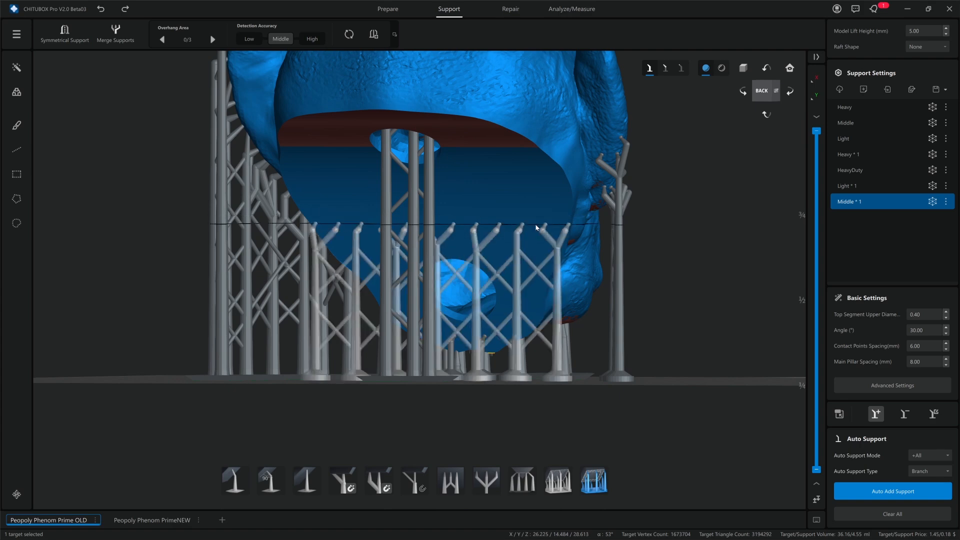
right_drag(541, 222, 470, 300)
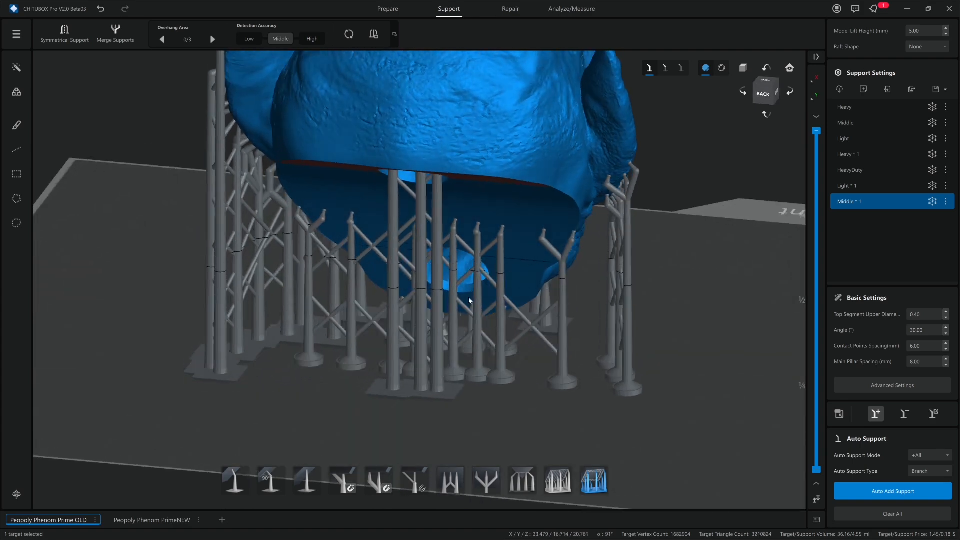
click(521, 193)
right_drag(518, 189, 515, 176)
click(515, 176)
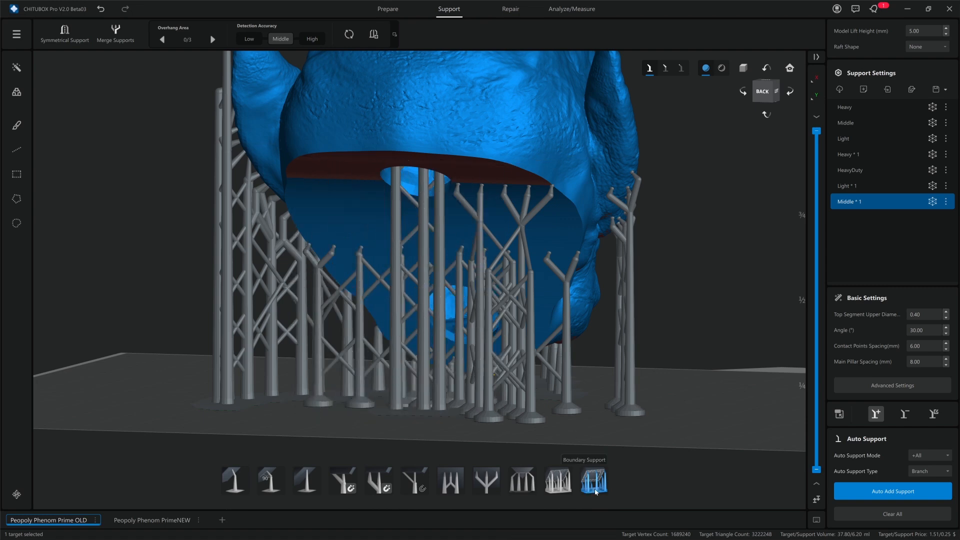
Add two more boundary support groups under the red overhanging surface at the top of the neck opening
right_drag(566, 424, 556, 393)
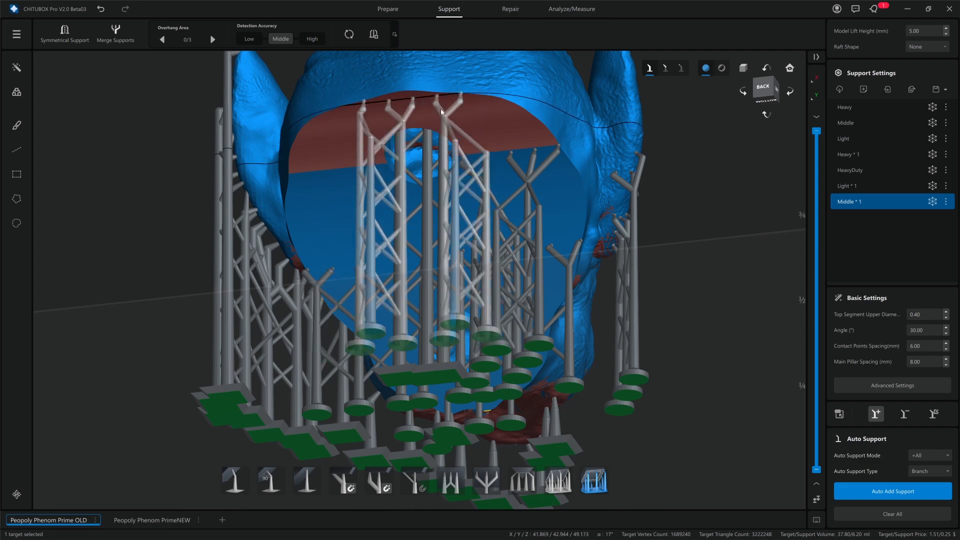
click(475, 110)
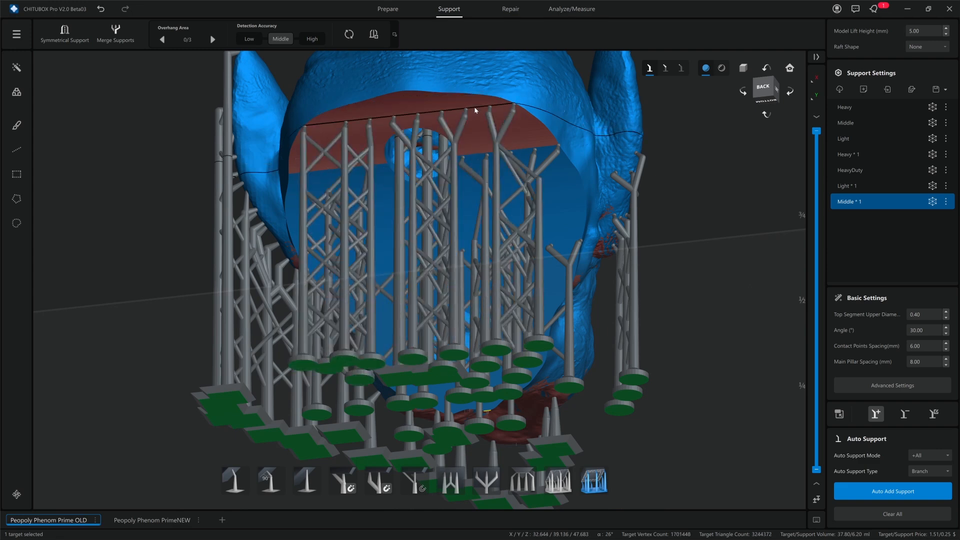
click(402, 102)
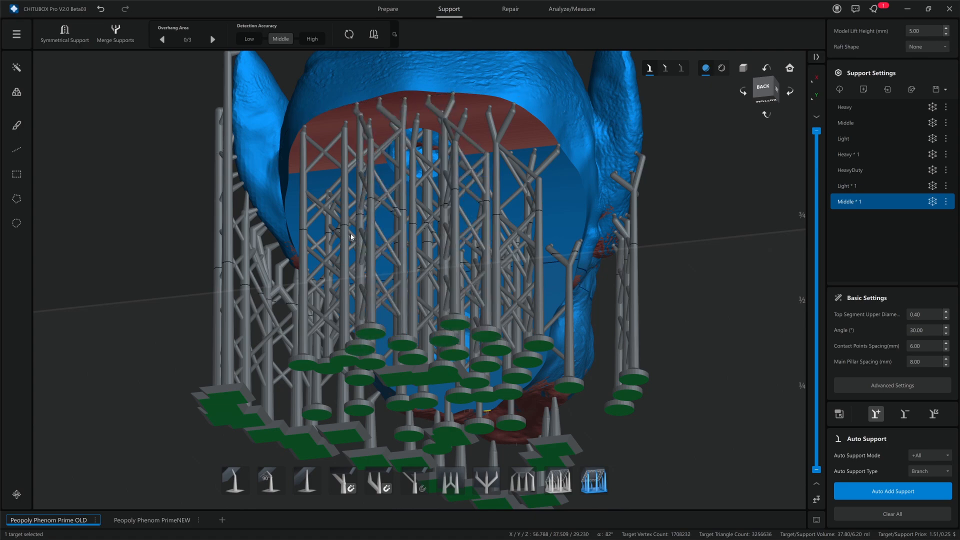
Examine the supported head from the side, back and front, including the supports under the neck, ears and chin
right_drag(373, 242, 476, 216)
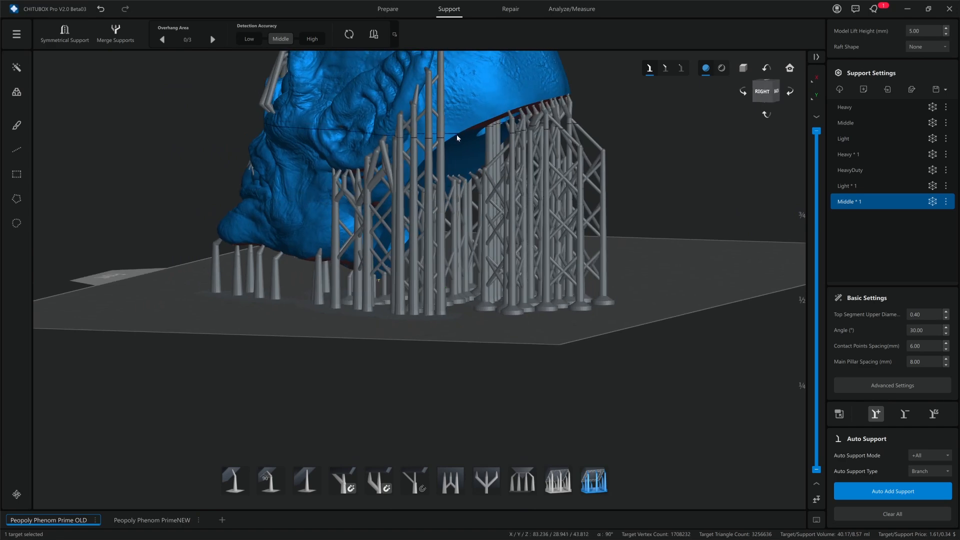
right_drag(457, 137, 571, 406)
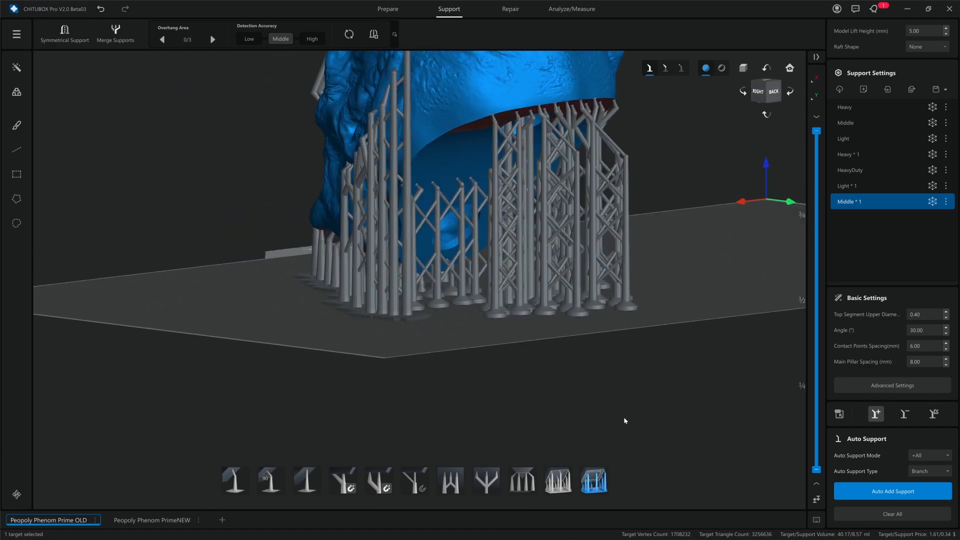
scroll(606, 395, down, 3)
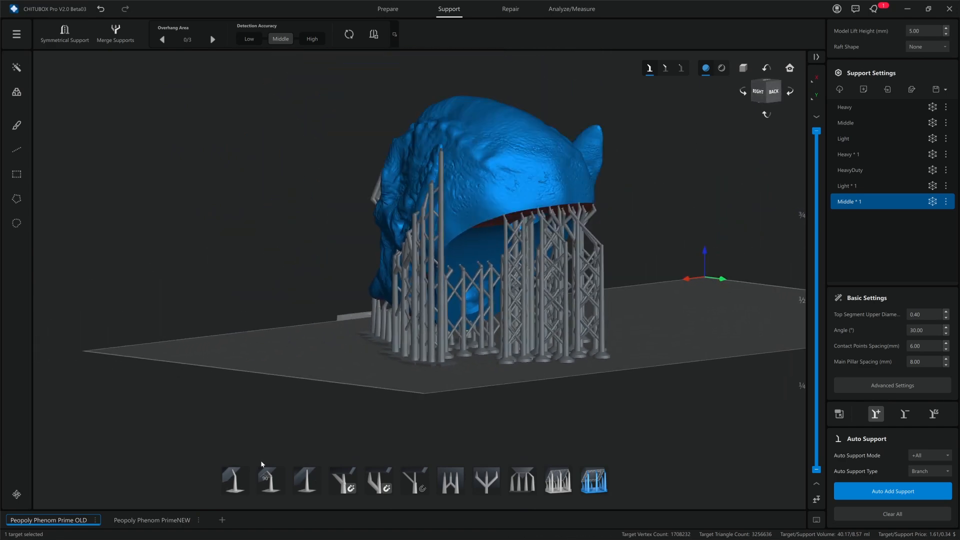
right_drag(304, 409, 320, 392)
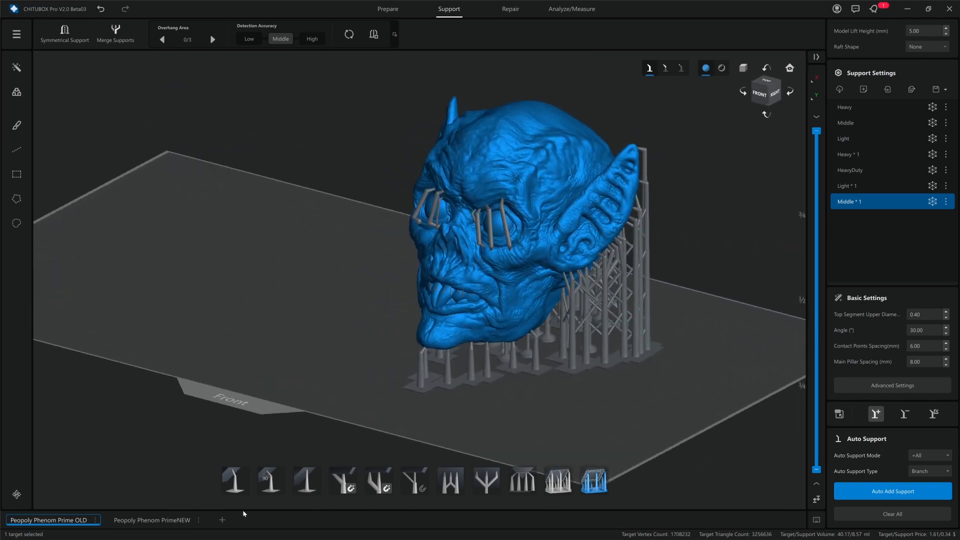
middle_drag(322, 422, 278, 384)
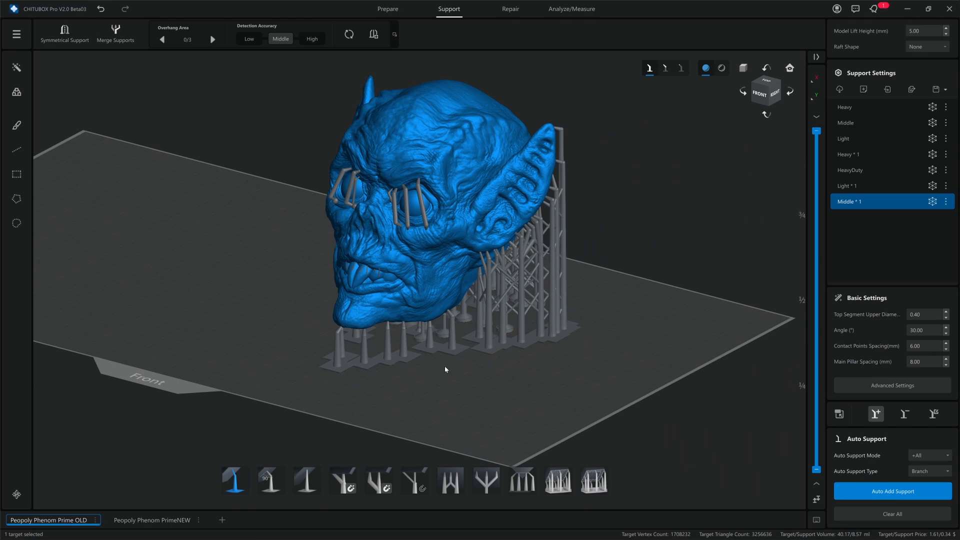
right_drag(445, 369, 453, 443)
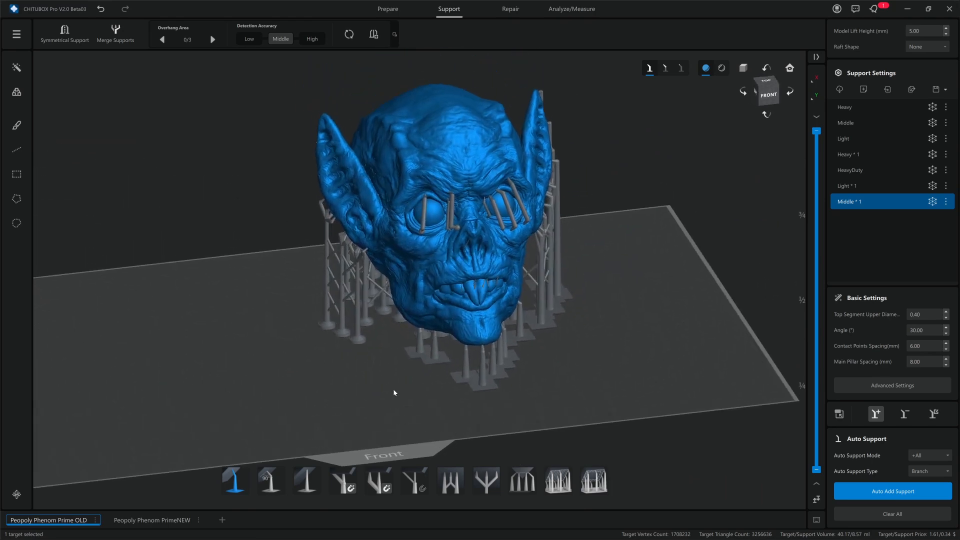
scroll(394, 393, up, 2)
right_drag(384, 376, 362, 411)
middle_drag(353, 419, 381, 411)
scroll(394, 352, up, 2)
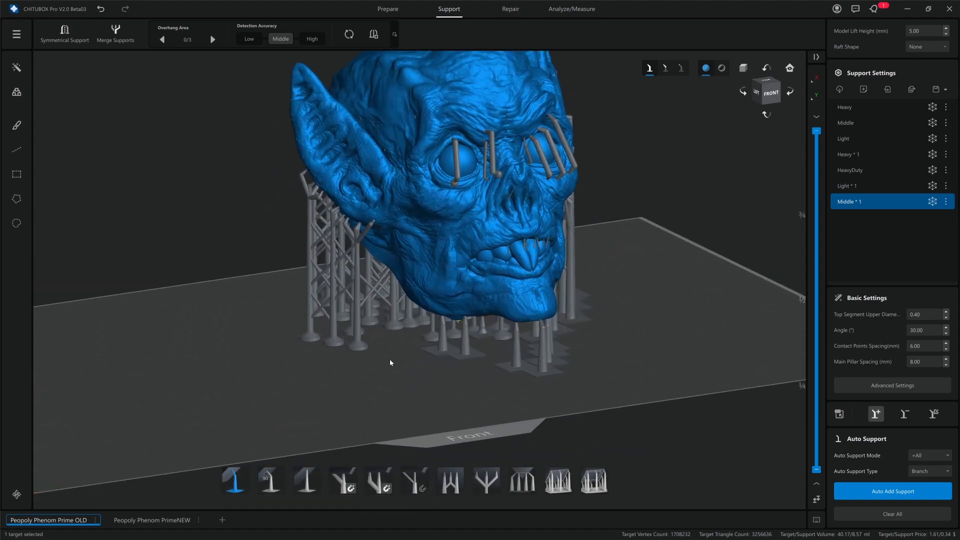
Choose the Joint Support type with the Middle preset and add a joint support from the brow to the cheek near the creature's right eye's inner corner
middle_drag(406, 380, 381, 426)
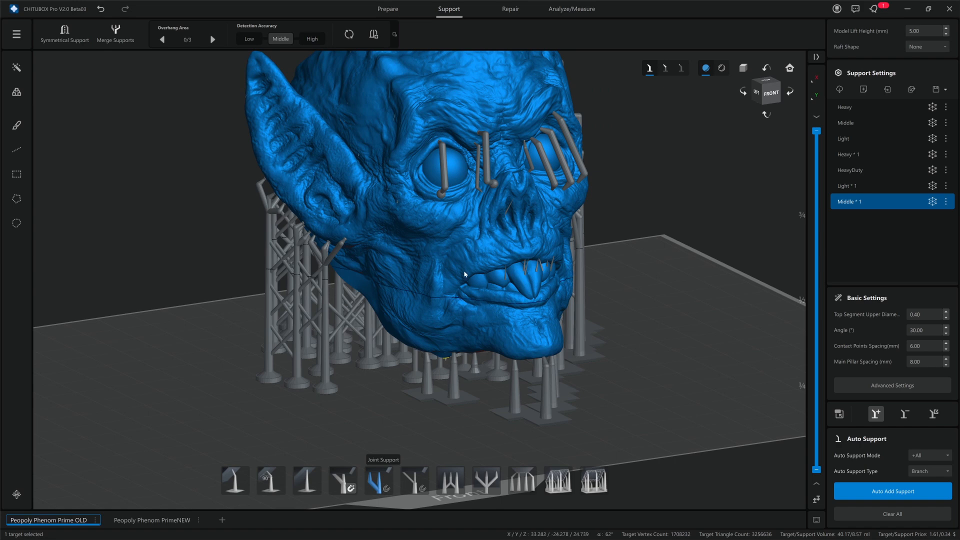
scroll(459, 202, up, 1)
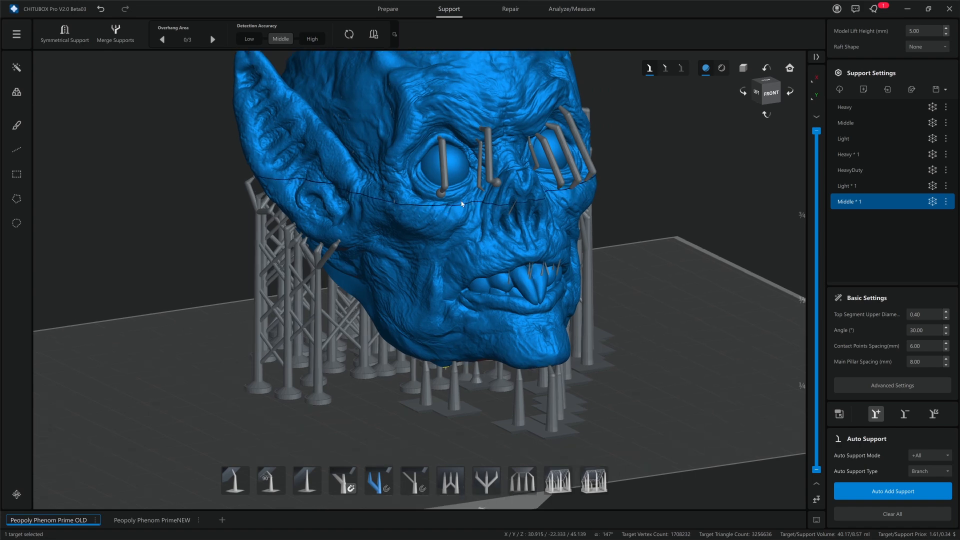
click(850, 123)
scroll(465, 149, up, 5)
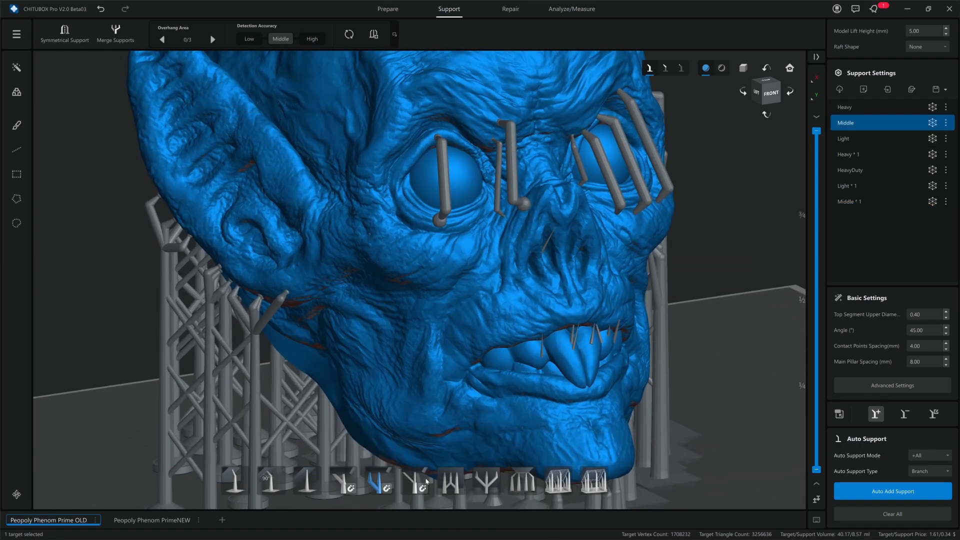
right_drag(481, 192, 483, 179)
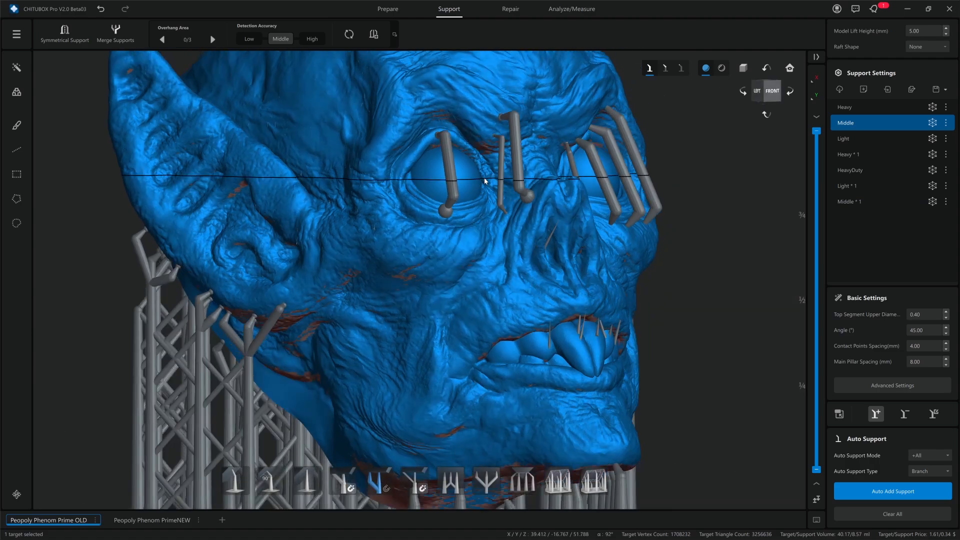
scroll(476, 137, up, 2)
drag(475, 134, 476, 248)
mouse_move(475, 248)
right_down()
mouse_move(496, 262)
mouse_move(466, 246)
mouse_move(481, 239)
right_up()
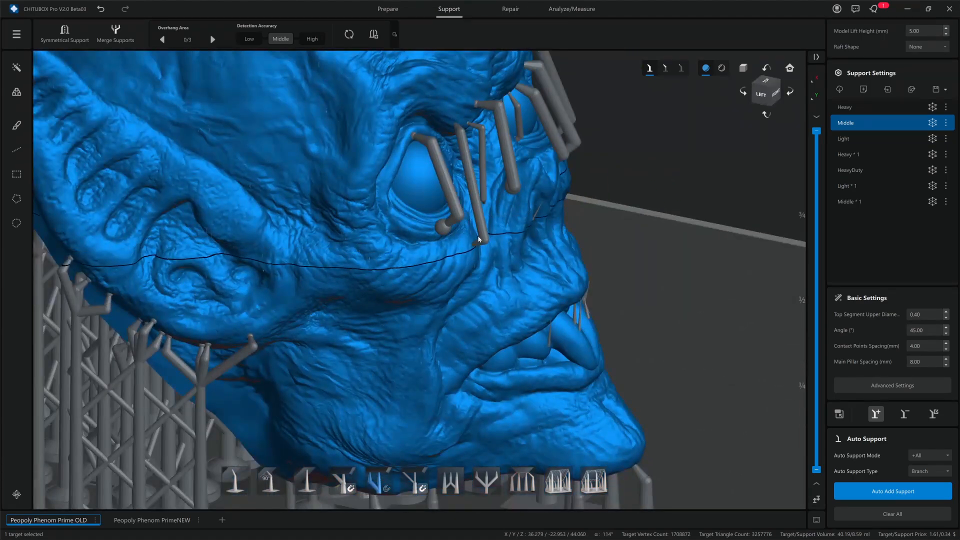
right_drag(471, 290, 470, 242)
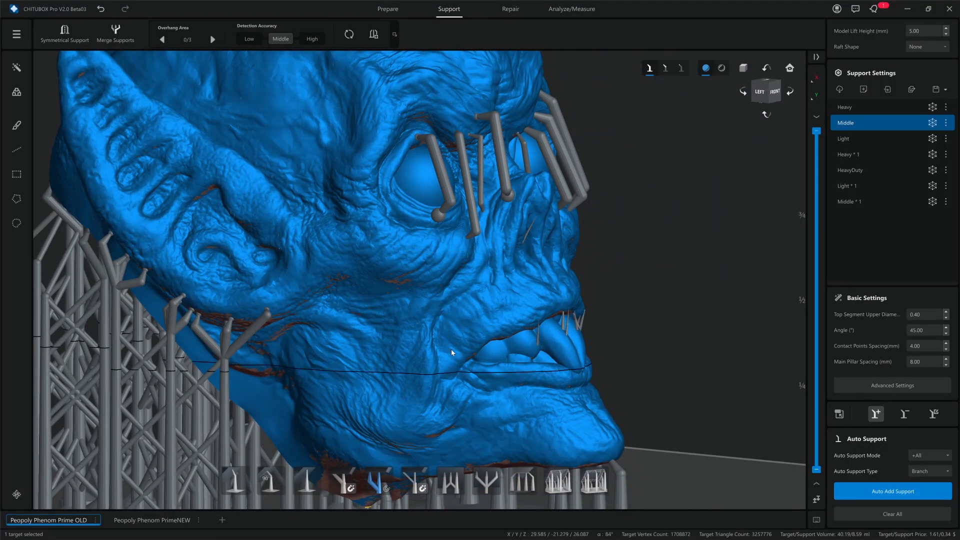
Add another Middle joint support from the brow to the cheek at the outer corner of the creature's right eye
right_drag(451, 348, 443, 329)
right_drag(378, 493, 472, 294)
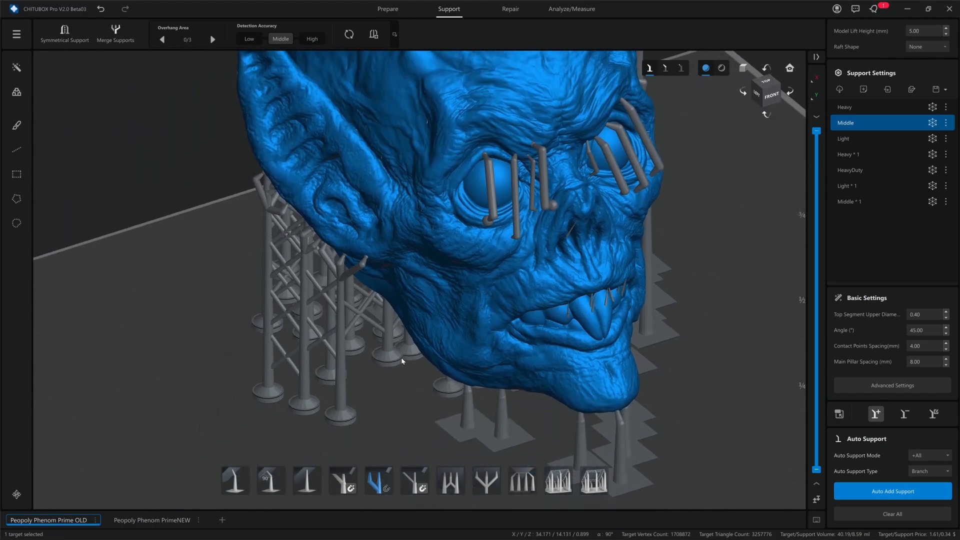
scroll(402, 360, down, 2)
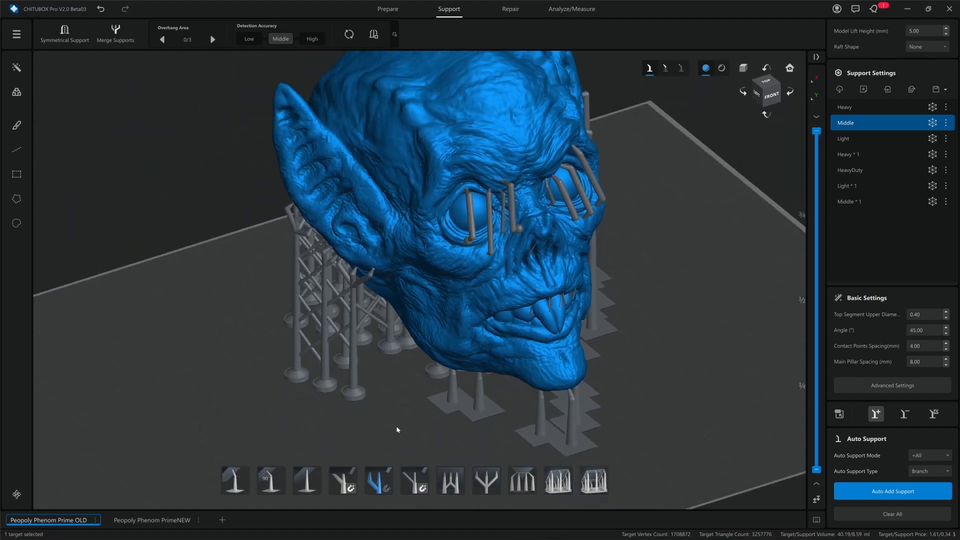
right_drag(398, 430, 383, 424)
scroll(381, 388, down, 1)
right_drag(298, 383, 308, 382)
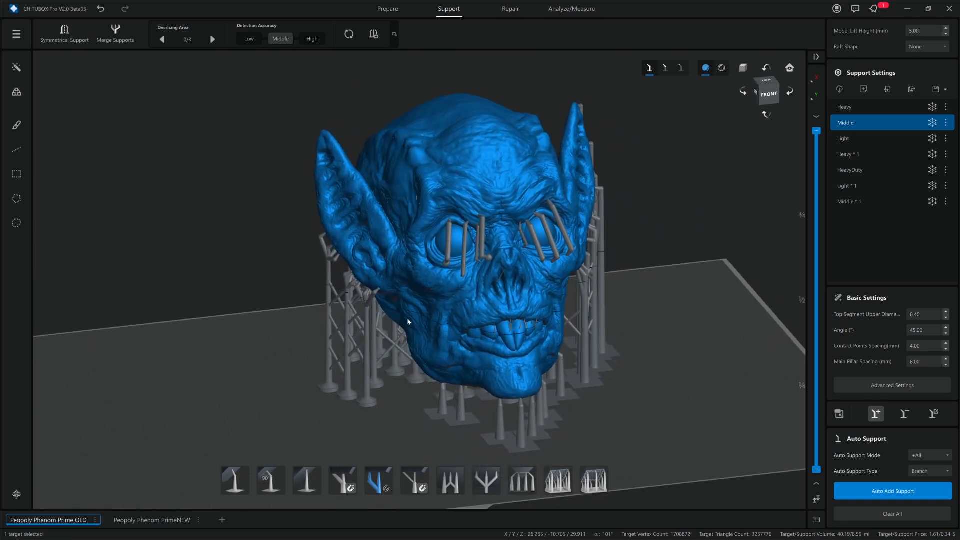
scroll(429, 254, up, 2)
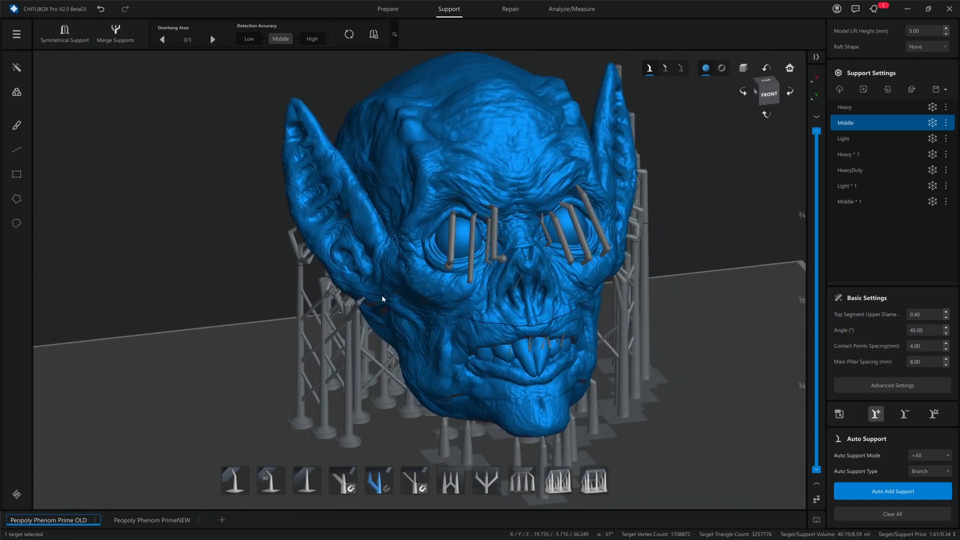
right_drag(381, 296, 390, 297)
scroll(436, 223, up, 1)
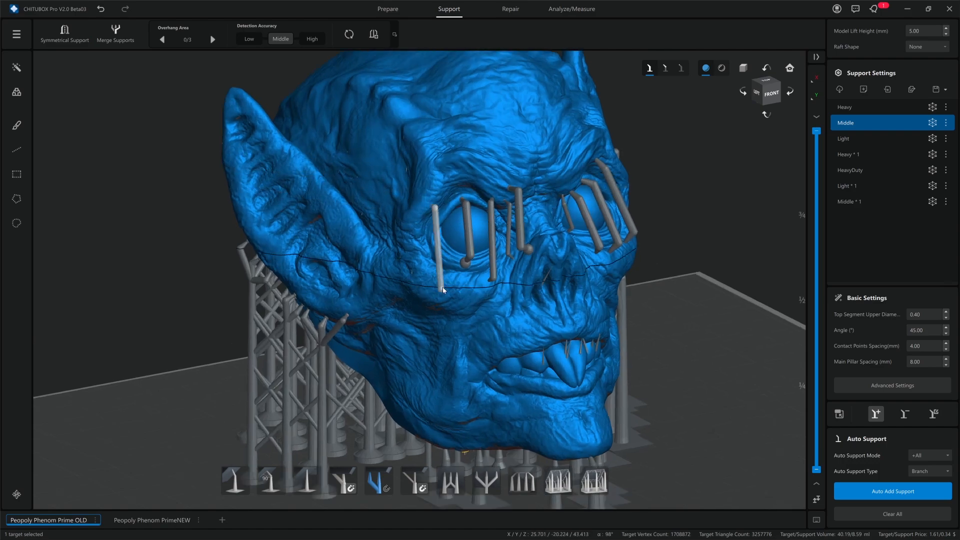
right_drag(428, 285, 497, 289)
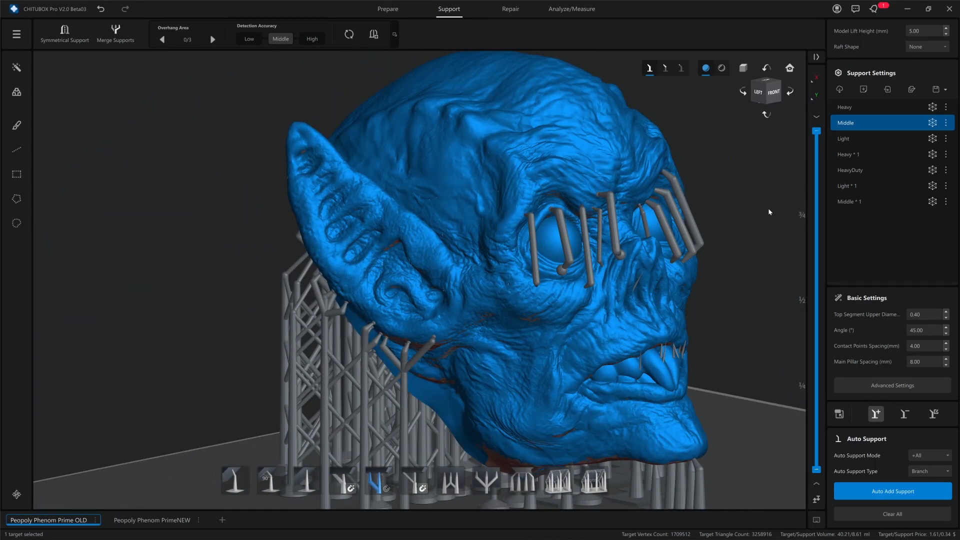
Switch to CHITUBOX Pro V1.4.0 and examine the raft settings of the Heavy support preset
middle_drag(719, 421, 698, 375)
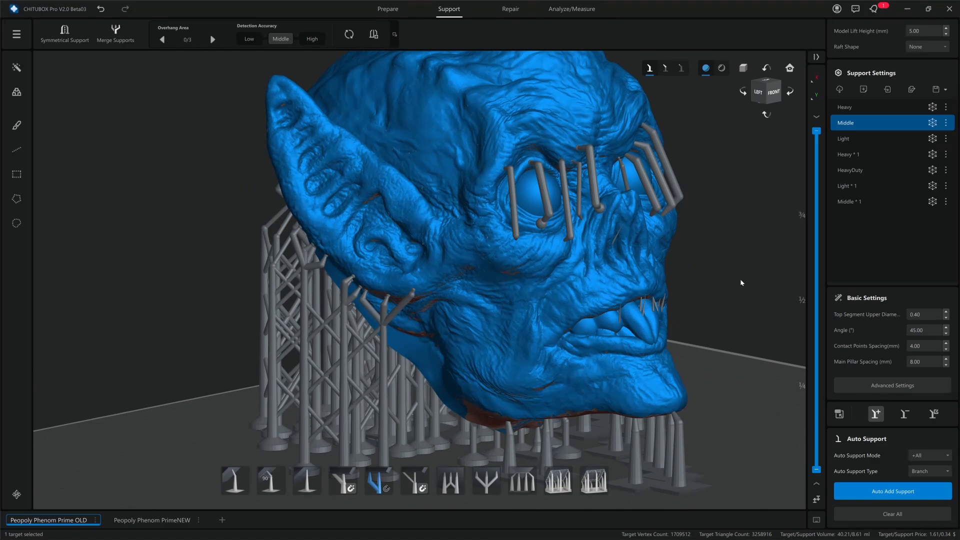
scroll(609, 304, down, 3)
right_drag(610, 304, 591, 324)
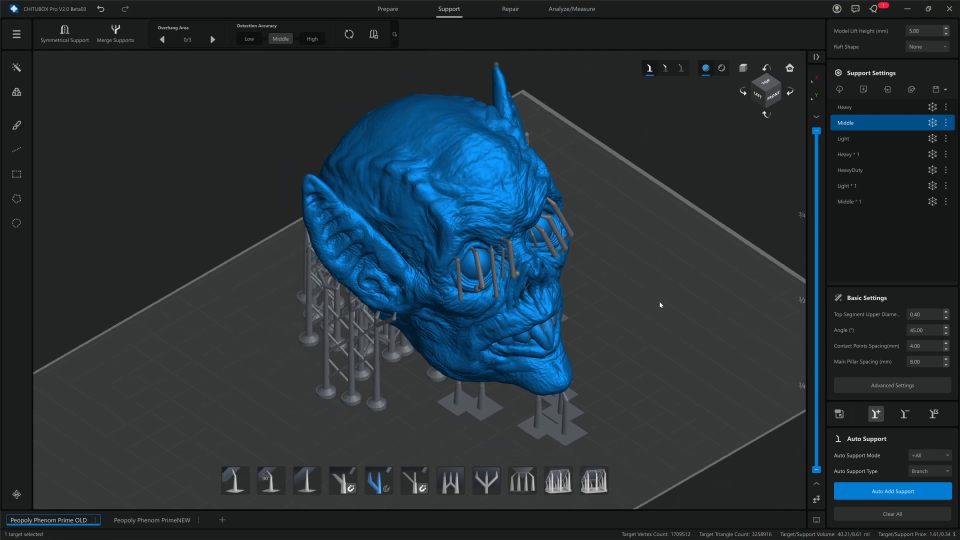
middle_drag(659, 303, 646, 311)
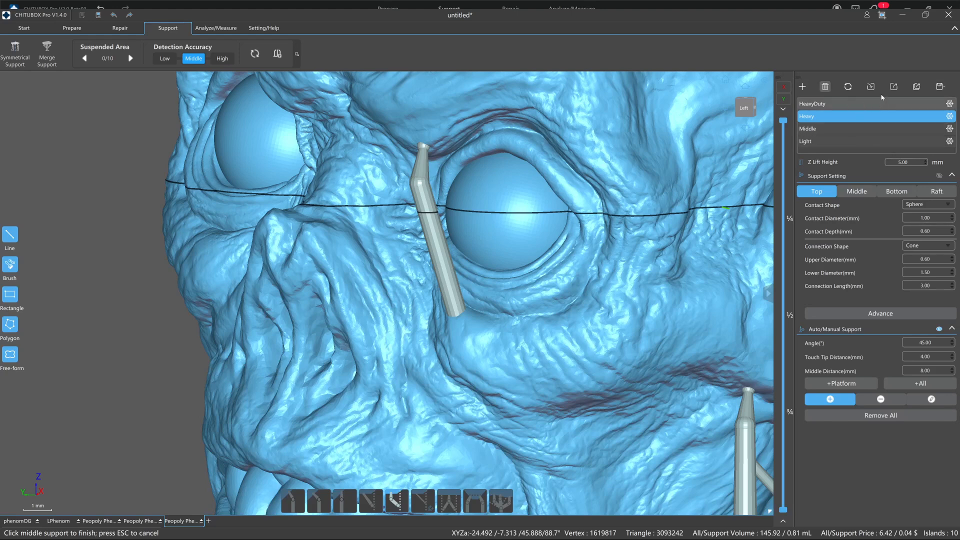
click(937, 192)
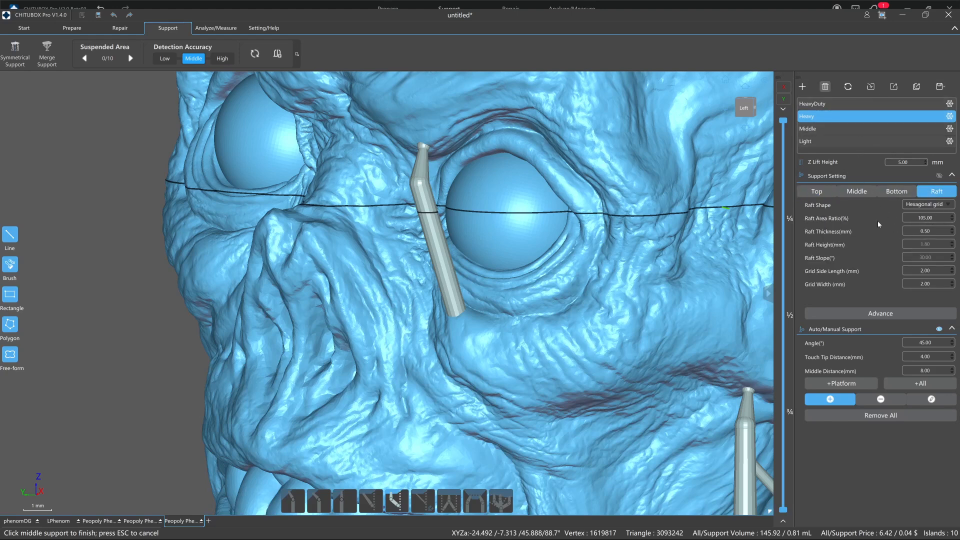
click(911, 193)
click(936, 195)
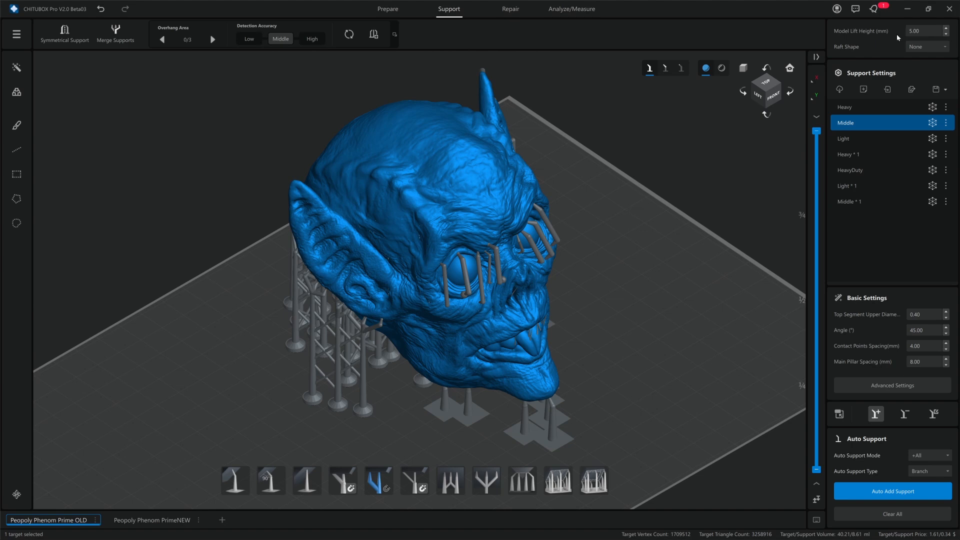
Return to CHITUBOX Pro V2.0 and examine the supported head from above and from the side
scroll(759, 205, down, 1)
middle_drag(759, 205, 675, 202)
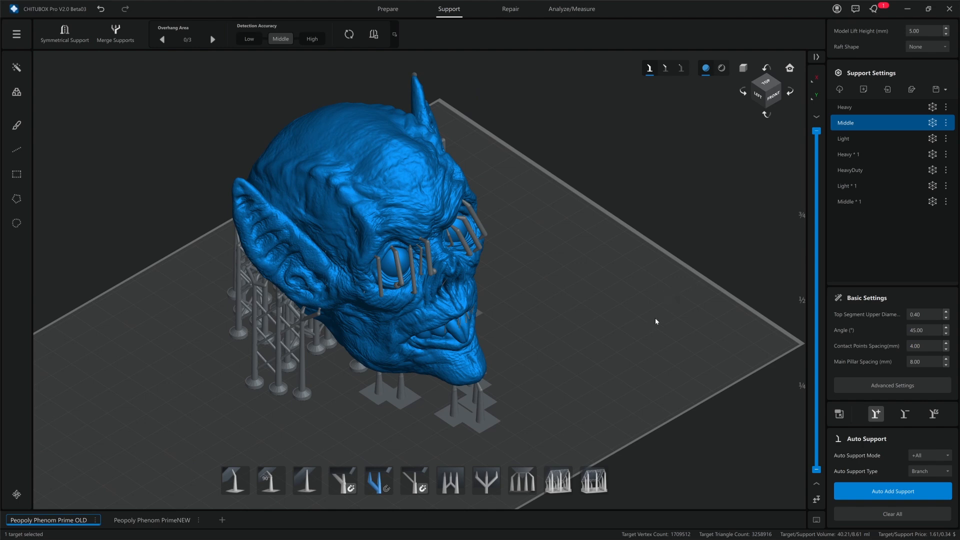
drag(641, 310, 642, 303)
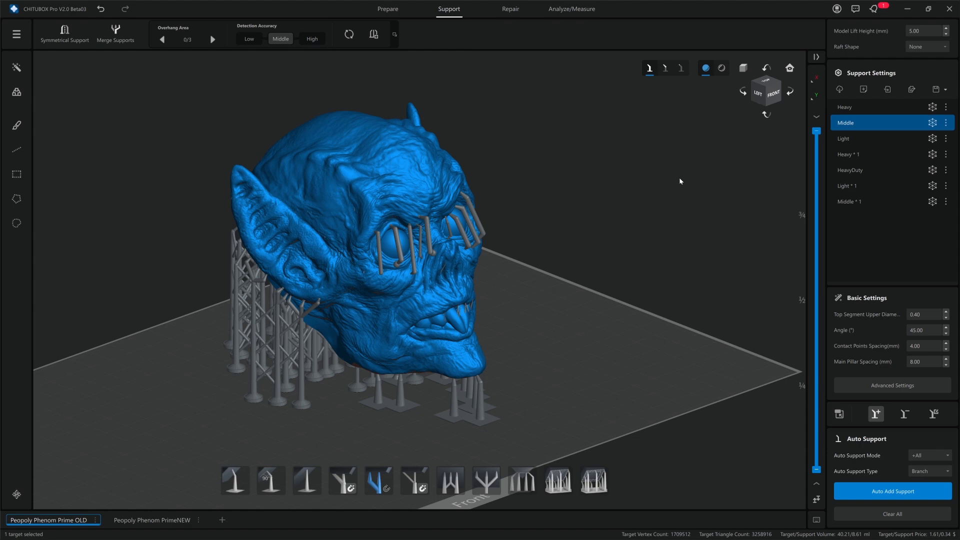
right_drag(562, 244, 667, 206)
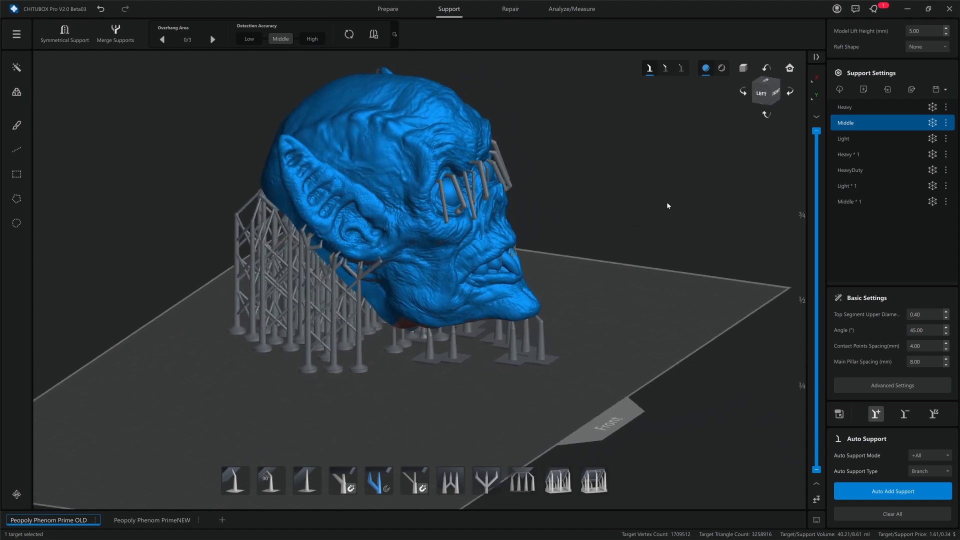